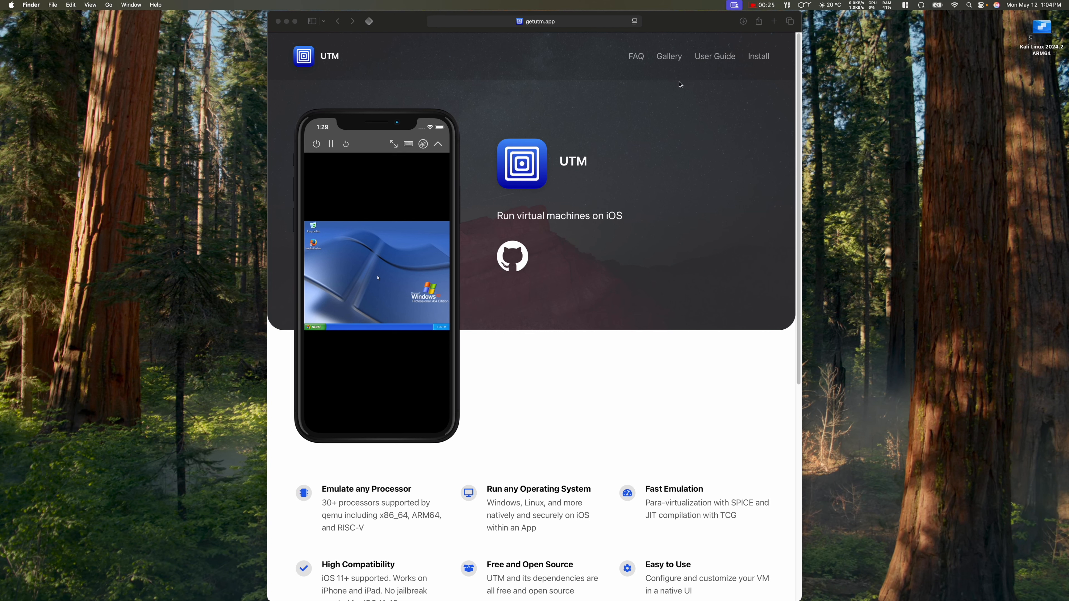
# Step: From the UTM macOS install docs, open the GitHub download of UTM in a new tab
pyautogui.click(757, 60)
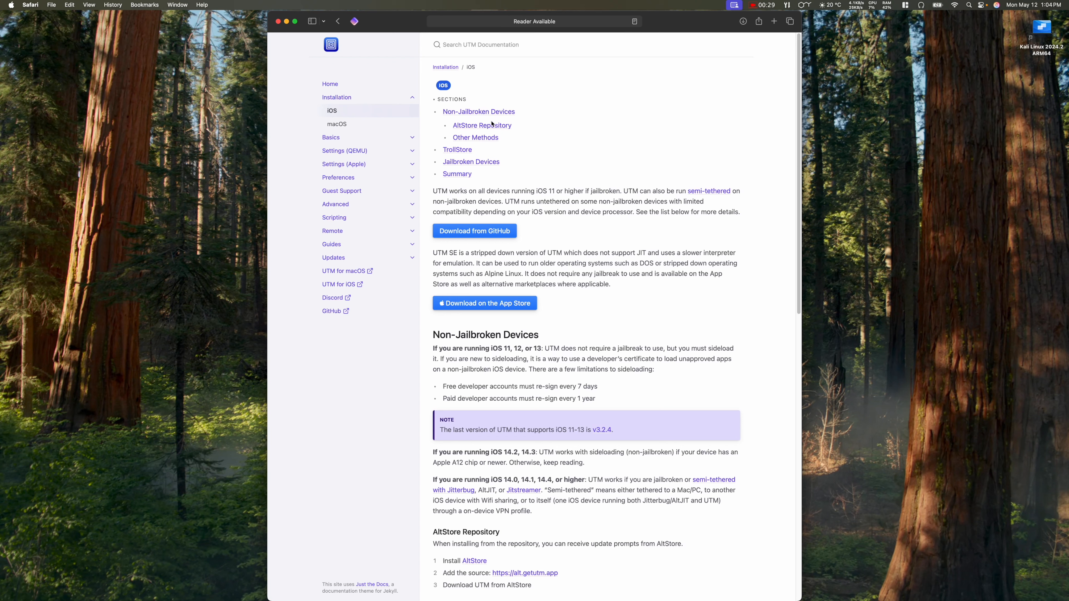
pyautogui.click(335, 124)
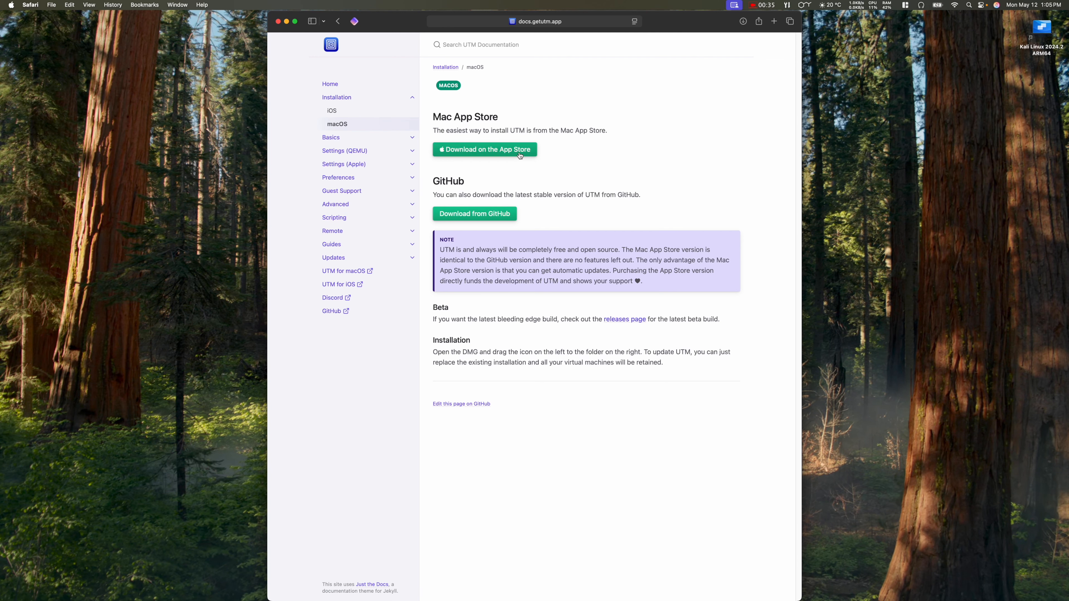
pyautogui.rightClick(481, 217)
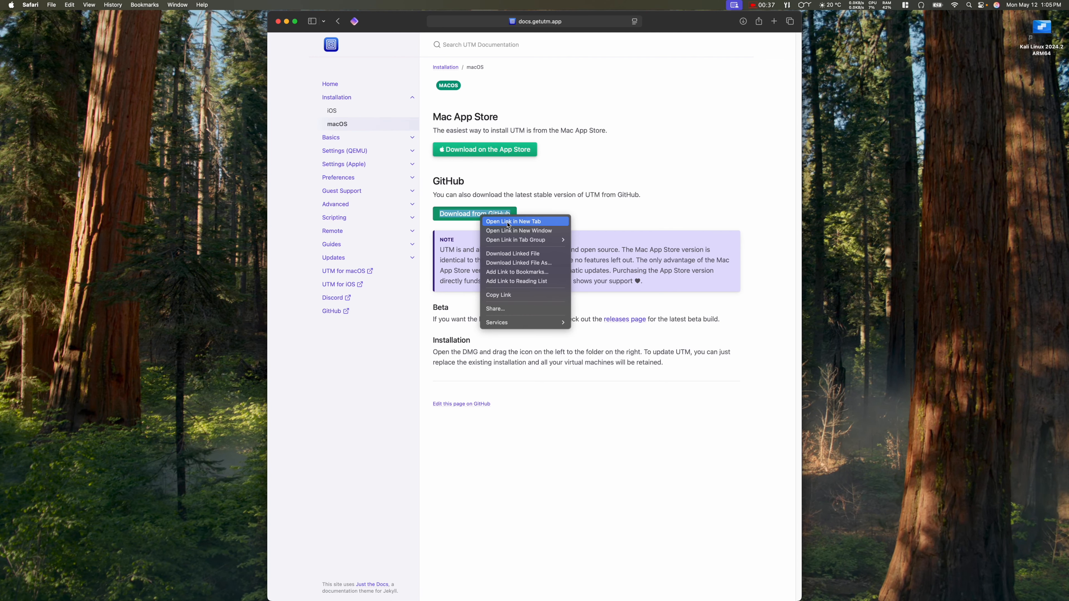
pyautogui.click(490, 222)
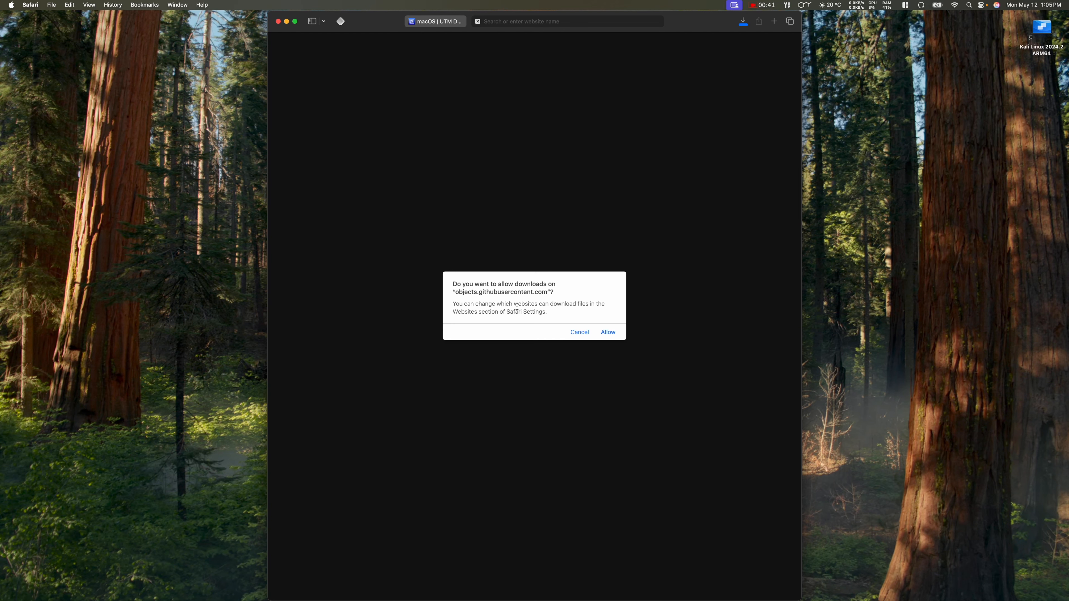
# Step: Allow the GitHub download, confirm UTM.dmg is in Downloads, and return to the macOS docs tab
pyautogui.click(608, 332)
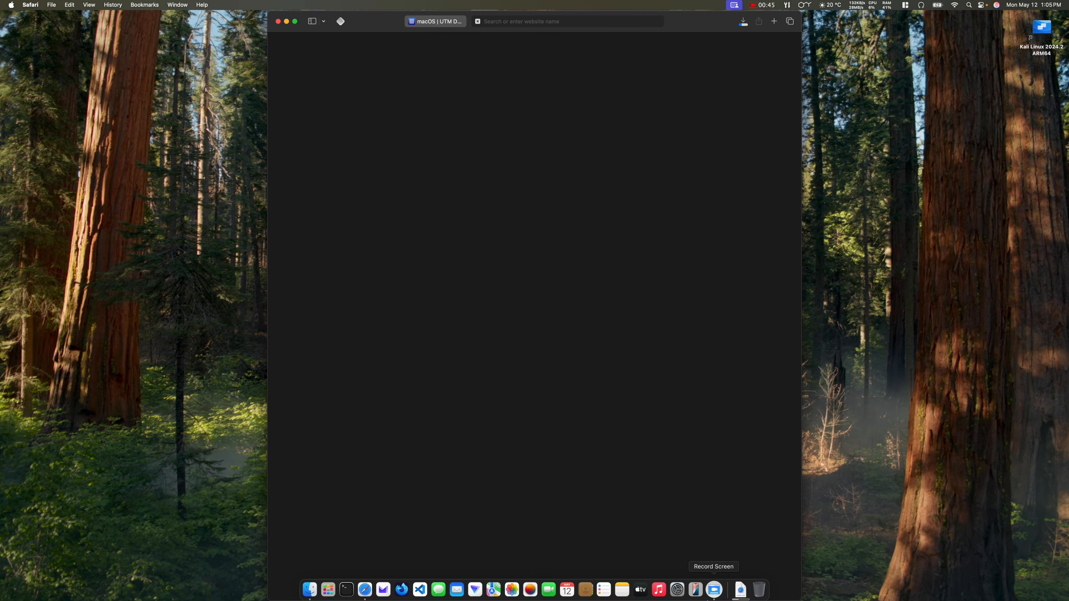
pyautogui.click(741, 590)
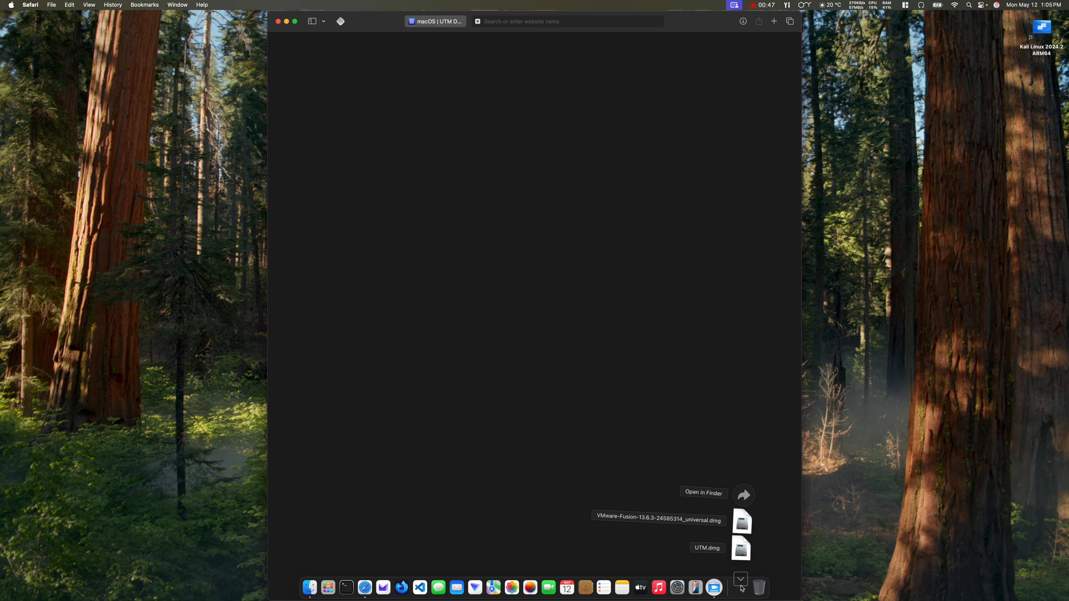
pyautogui.click(440, 25)
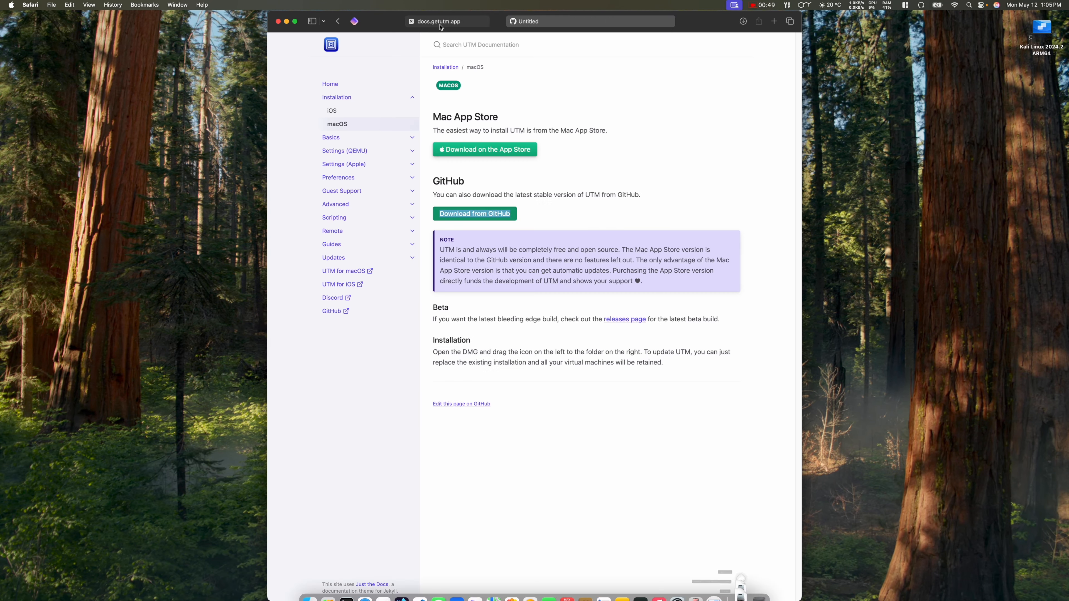
# Step: Open the UTM Virtual Machines App Store listing, enlarge the window, and scroll to Information
pyautogui.click(490, 152)
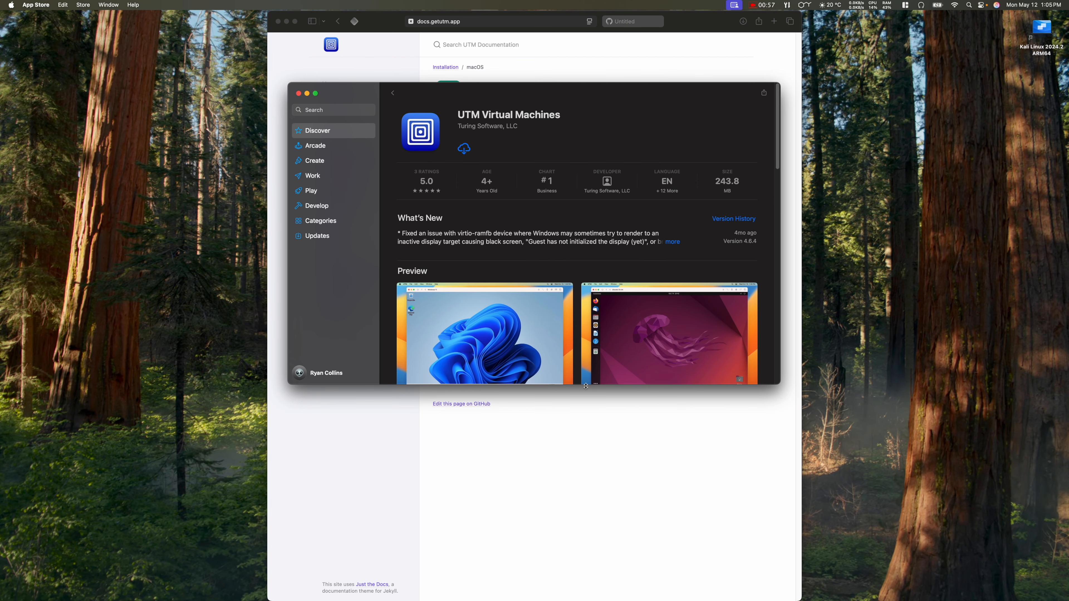
pyautogui.moveTo(586, 384); pyautogui.dragTo(587, 440)
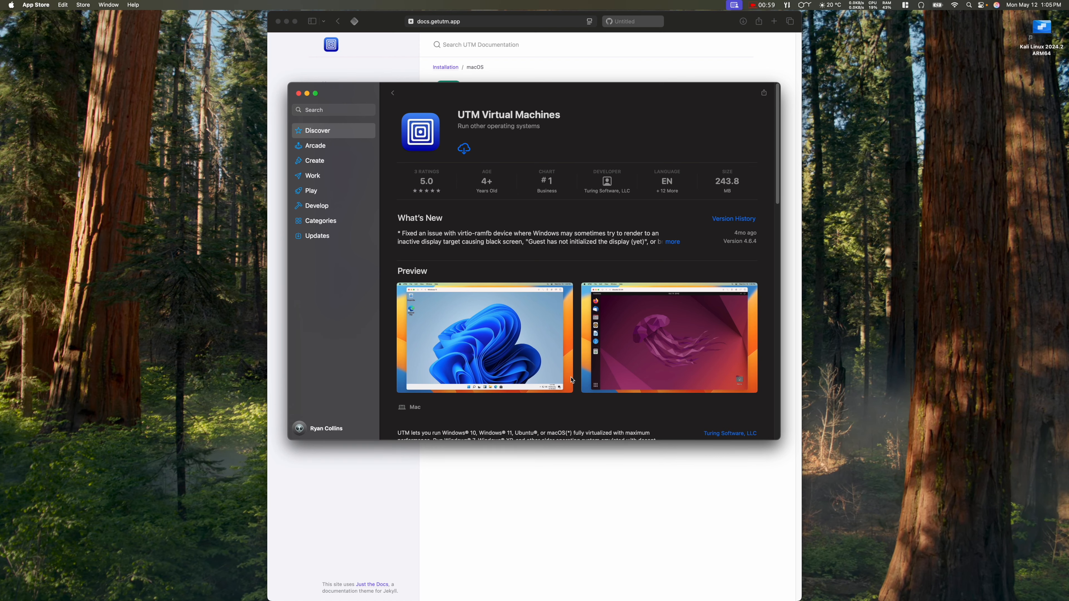
pyautogui.scroll(-3, 570, 372)
pyautogui.scroll(-5, 570, 372)
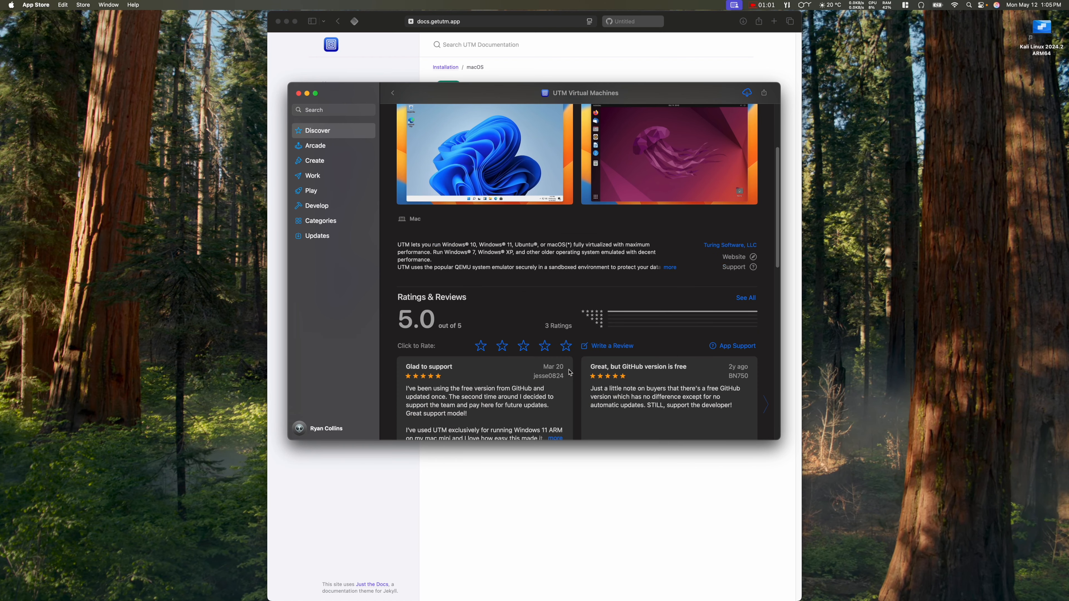
pyautogui.scroll(-10, 570, 373)
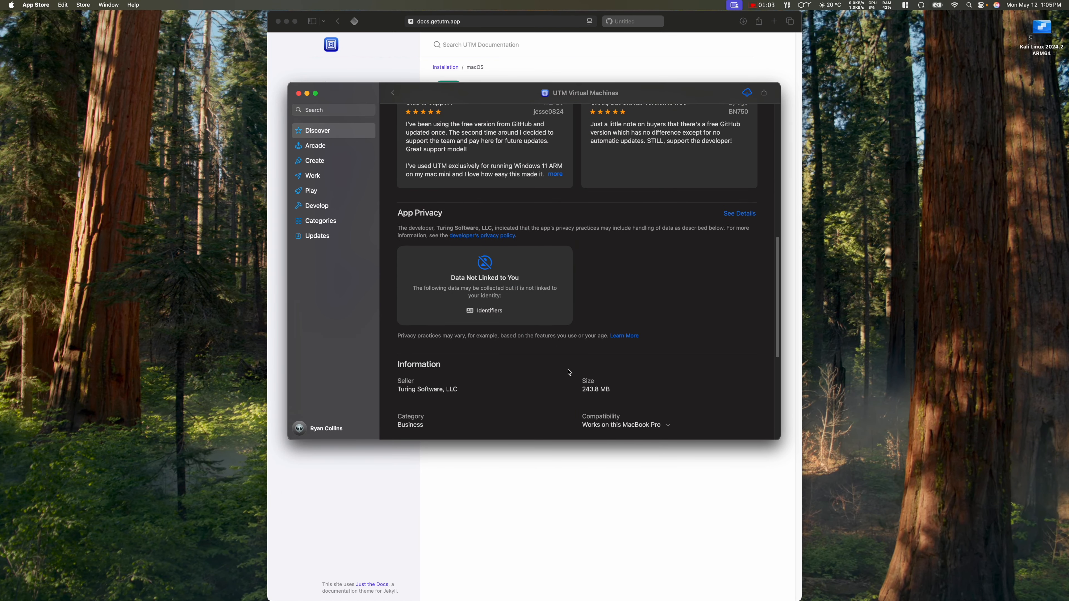
pyautogui.scroll(-5, 541, 373)
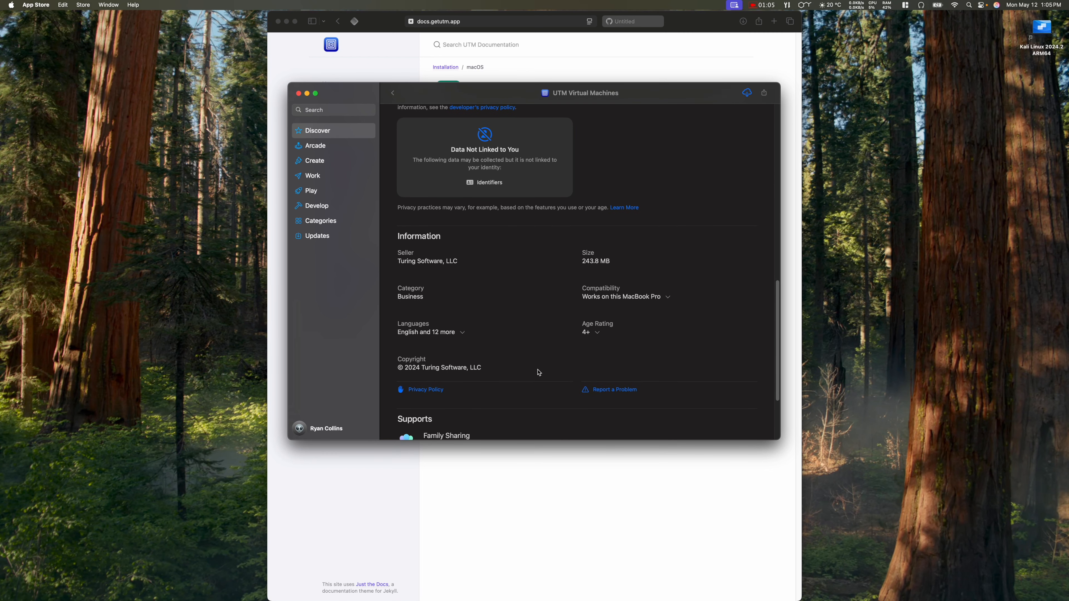
# Step: Scroll UTM's GitHub Releases to the v4.6.5 assets, then open Downloads in Finder
pyautogui.click(619, 490)
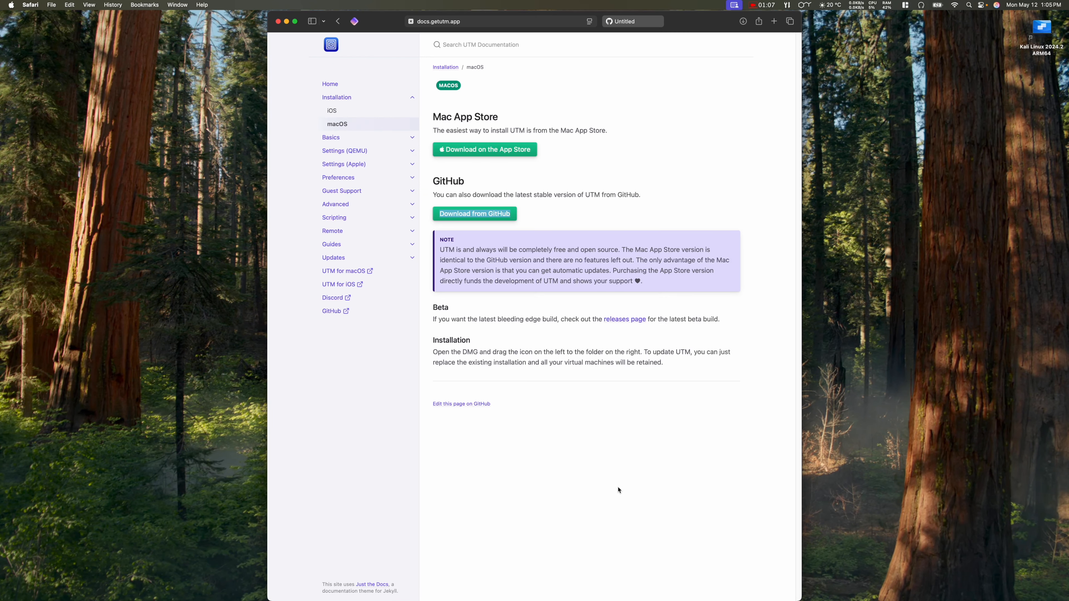
pyautogui.click(627, 320)
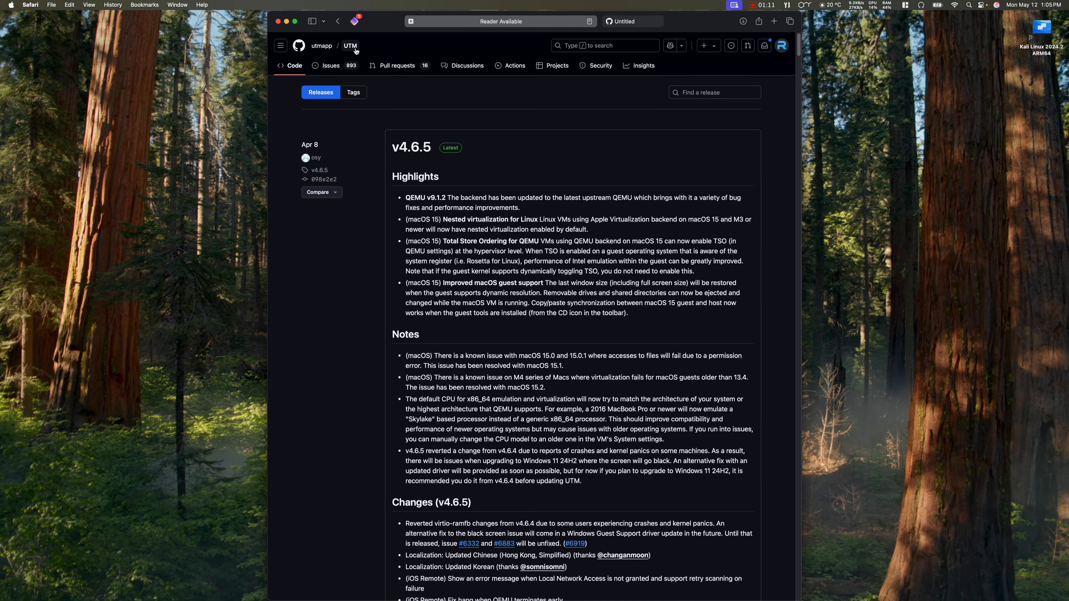
pyautogui.click(355, 49)
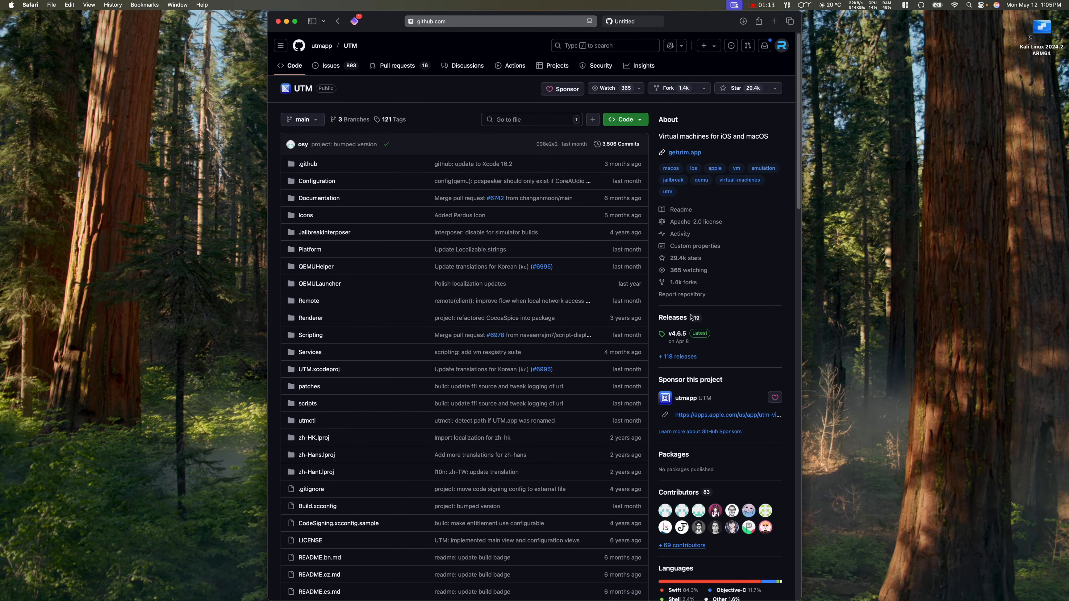
pyautogui.click(673, 318)
pyautogui.scroll(-15, 501, 351)
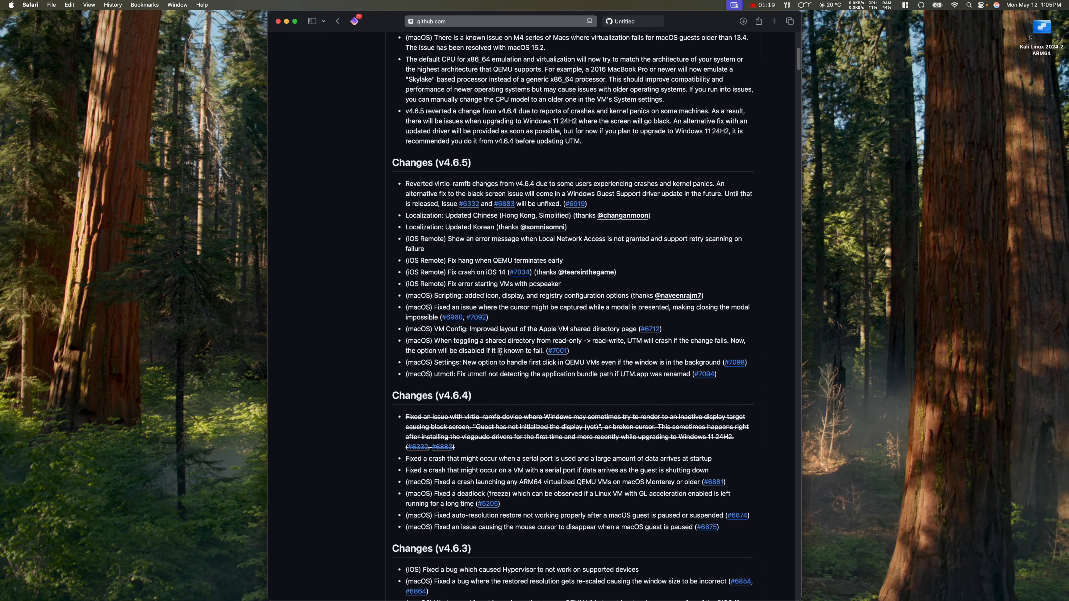
pyautogui.scroll(-15, 500, 352)
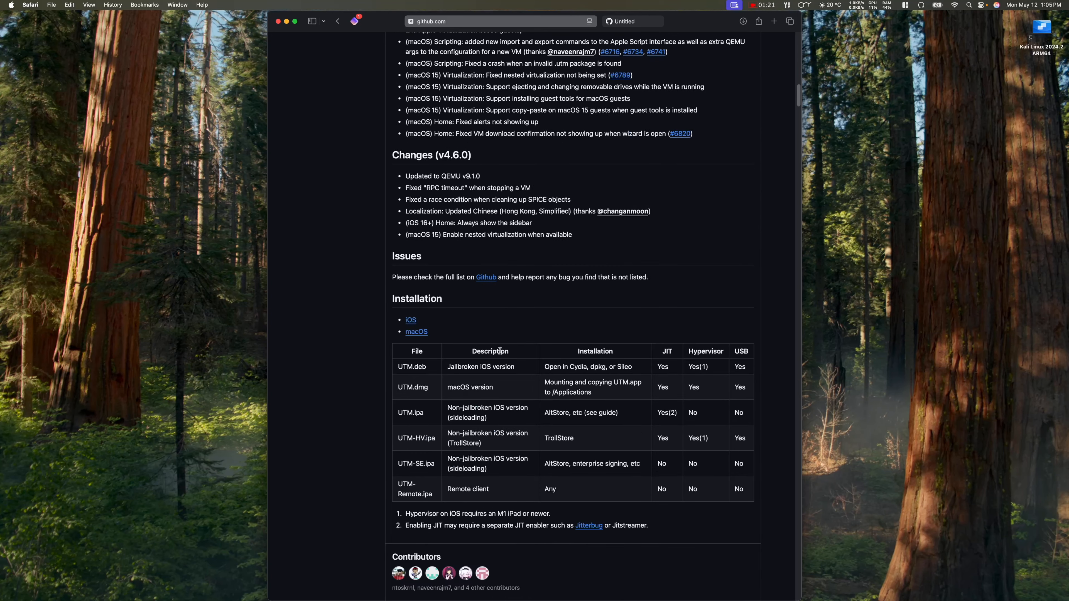
pyautogui.scroll(-3, 501, 351)
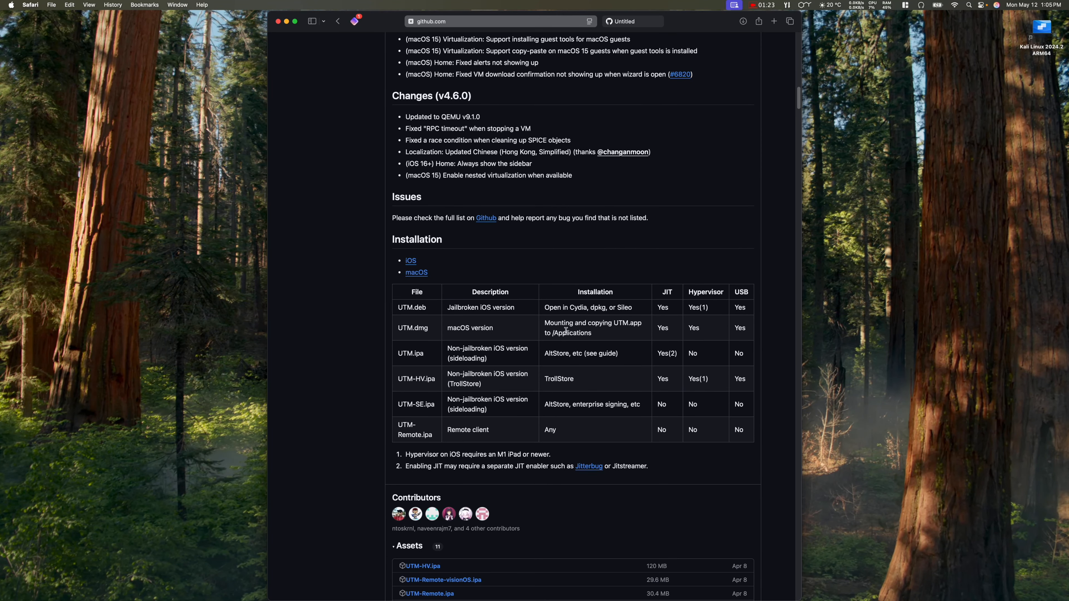
pyautogui.scroll(-10, 542, 390)
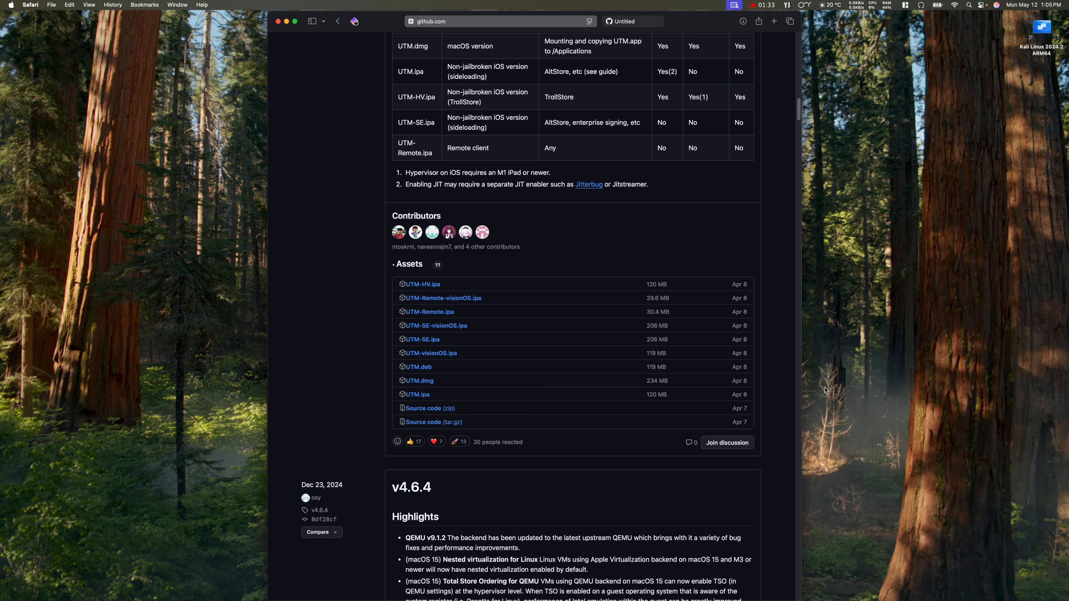
pyautogui.click(751, 588)
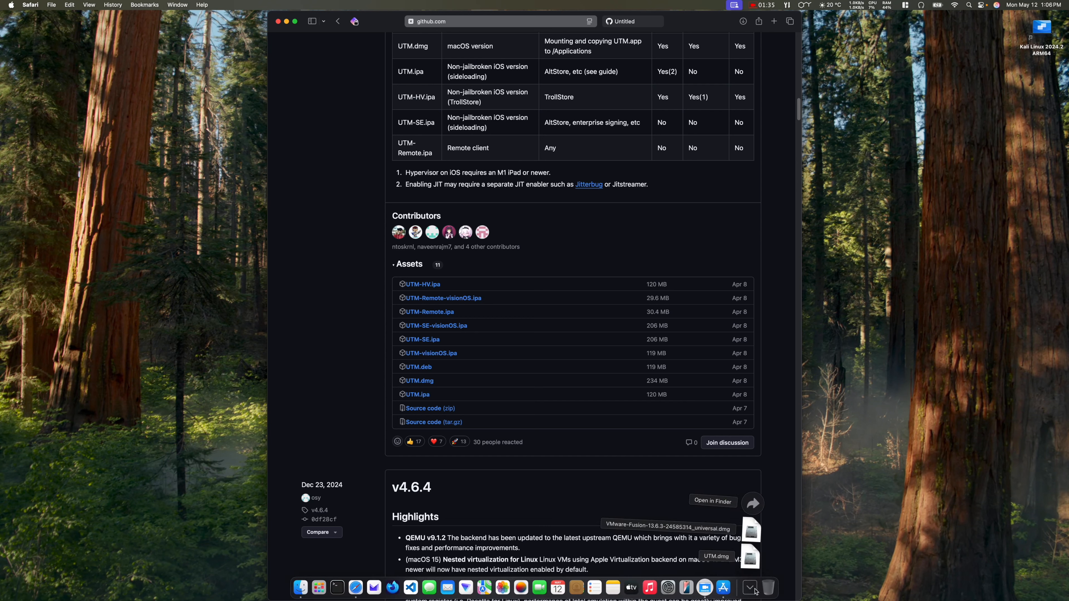
pyautogui.click(753, 504)
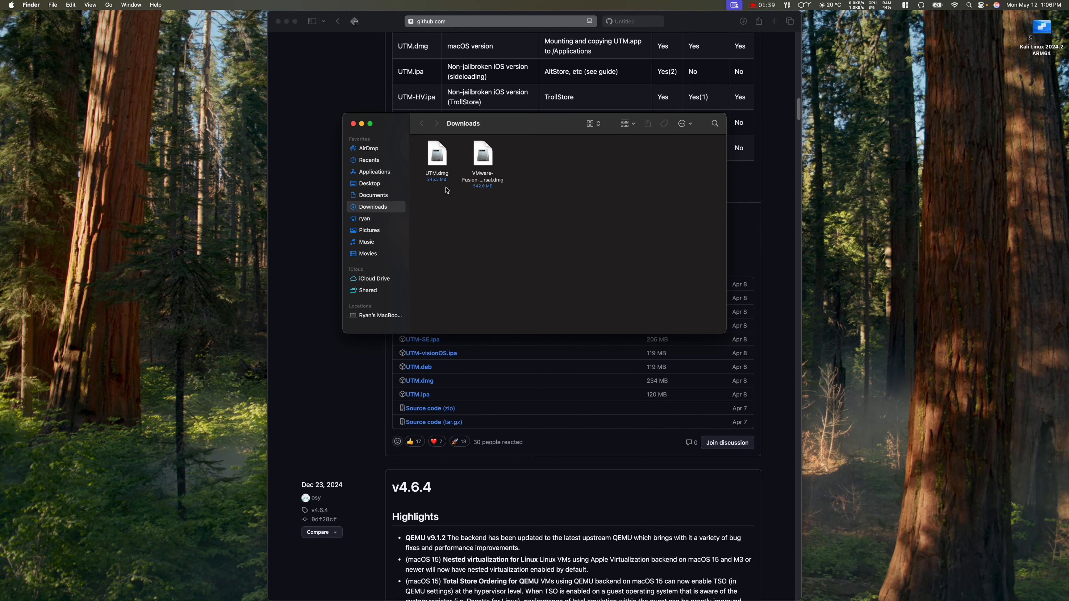
# Step: Move UTM.dmg from Downloads to the Trash and close the Finder window
pyautogui.rightClick(437, 155)
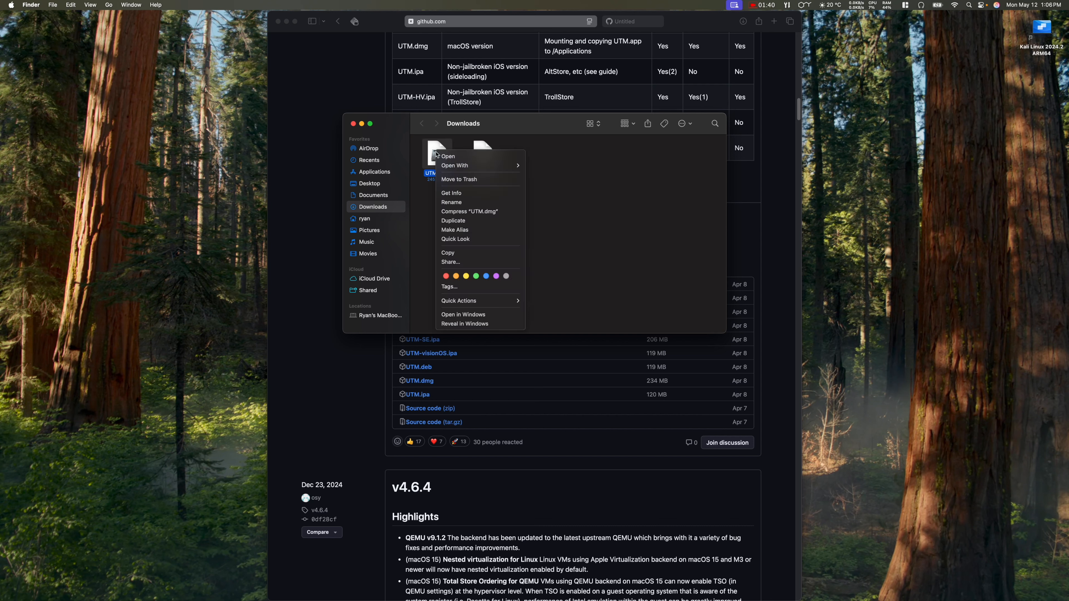
pyautogui.click(453, 181)
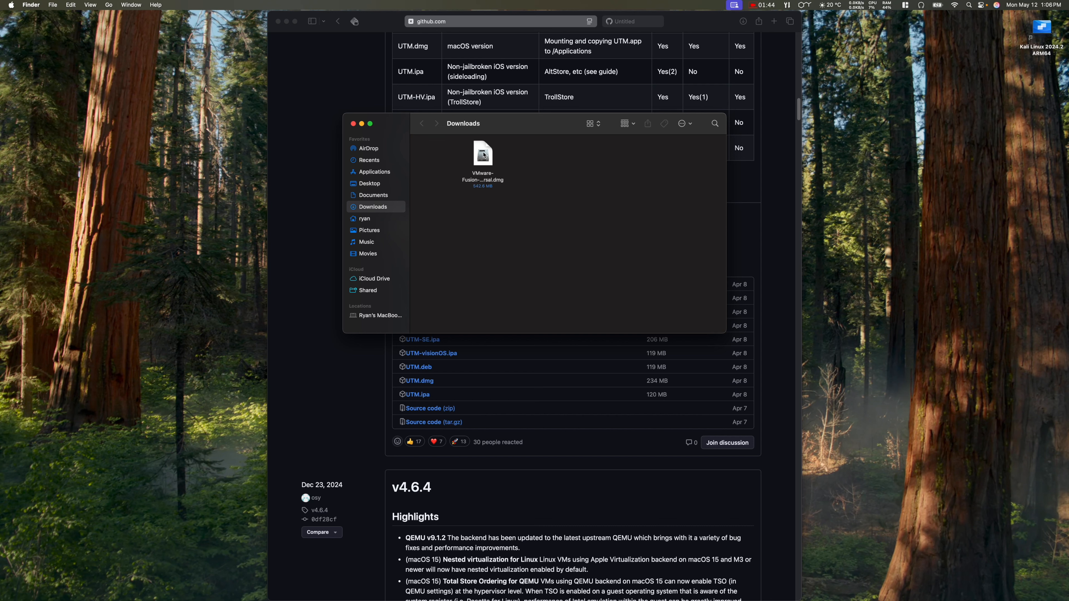
pyautogui.click(353, 123)
pyautogui.click(340, 142)
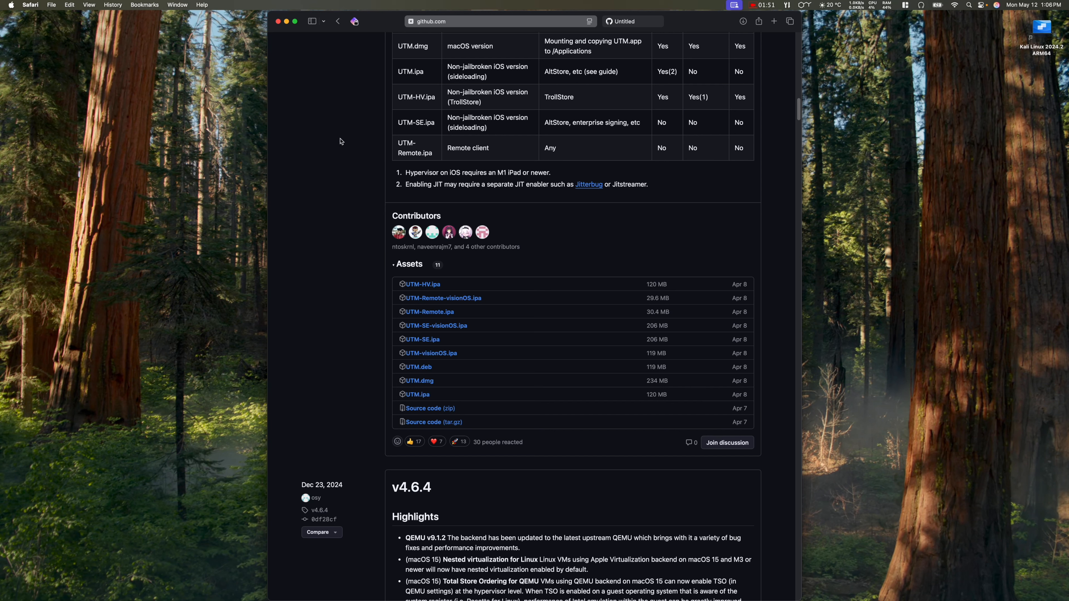
# Step: Close the leftover Safari tab and GitHub window, then read UTM's full What's New notes
pyautogui.click(609, 21)
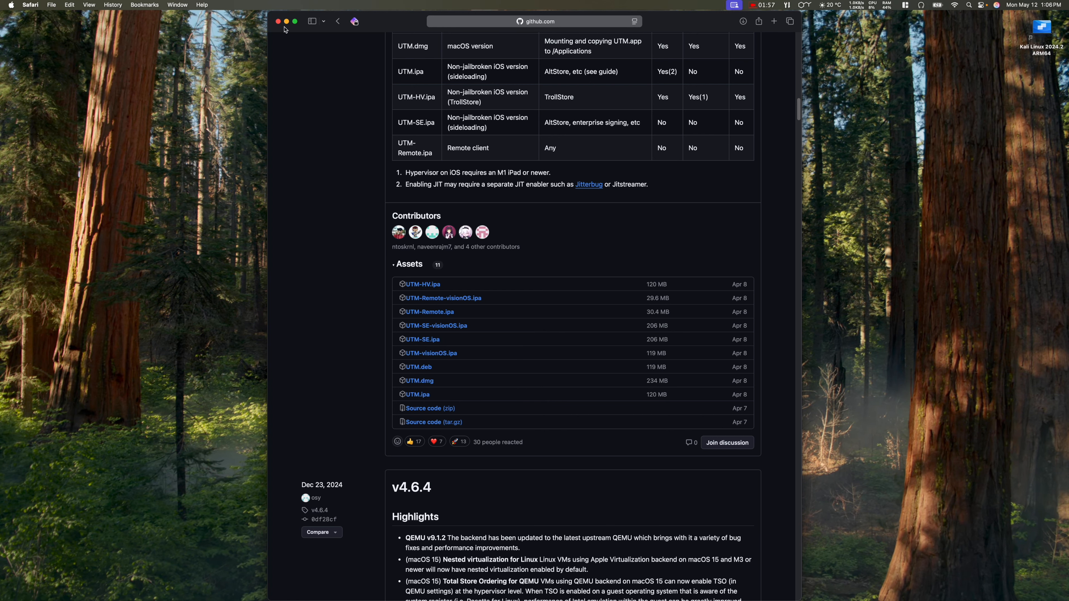
pyautogui.click(278, 21)
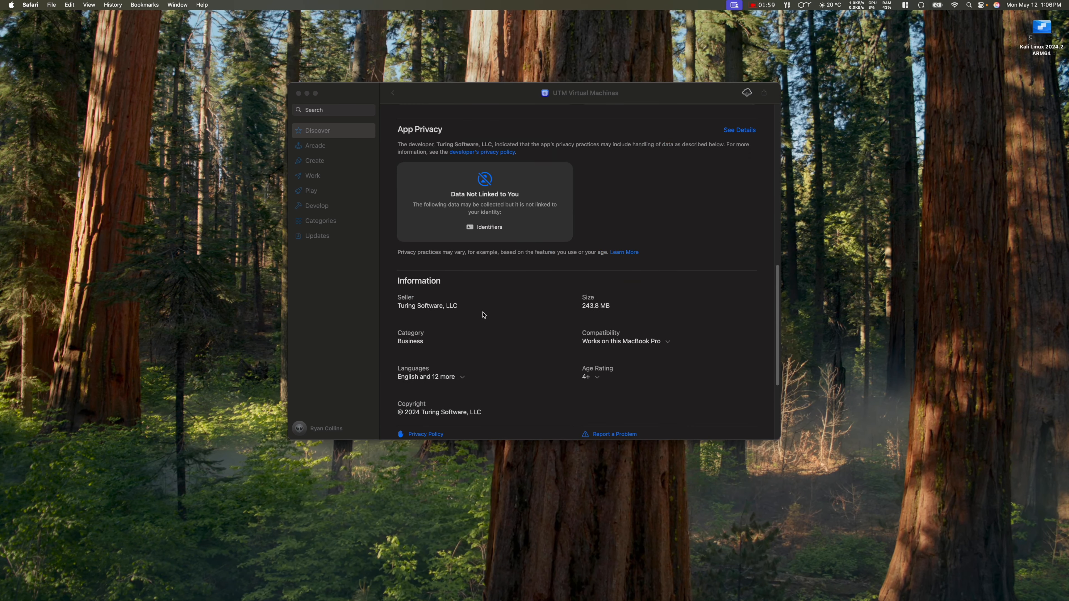
pyautogui.scroll(10, 485, 315)
pyautogui.scroll(5, 603, 322)
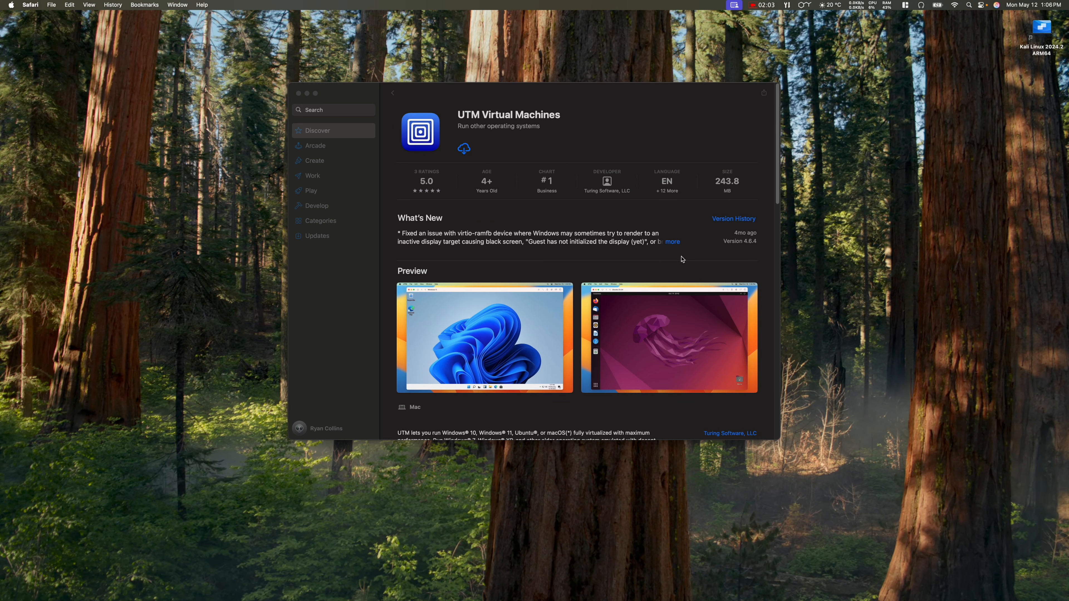
pyautogui.click(674, 243)
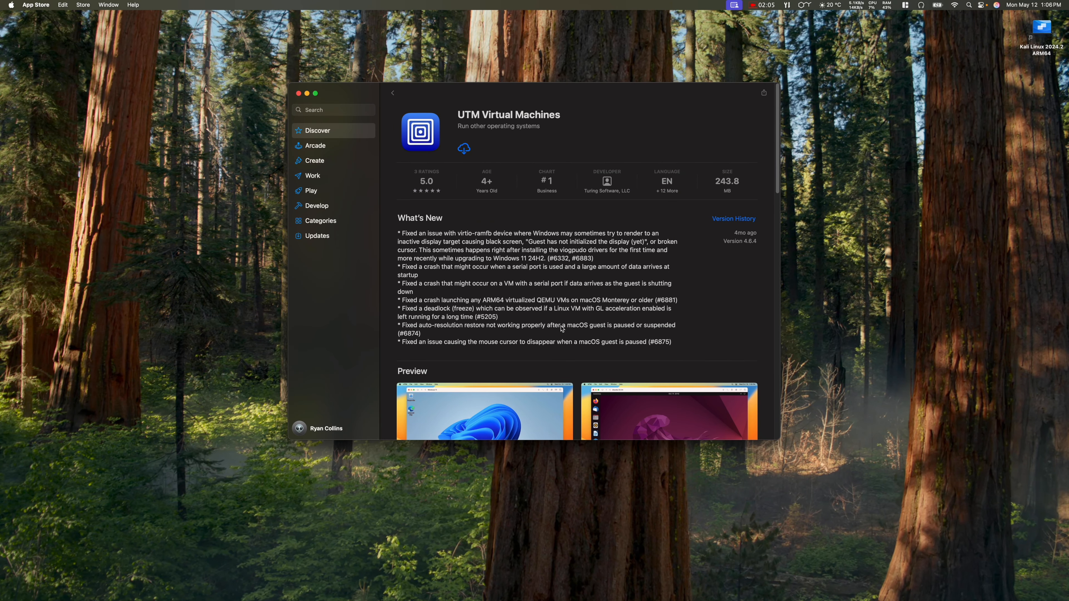
pyautogui.scroll(-5, 557, 344)
pyautogui.scroll(-2, 556, 344)
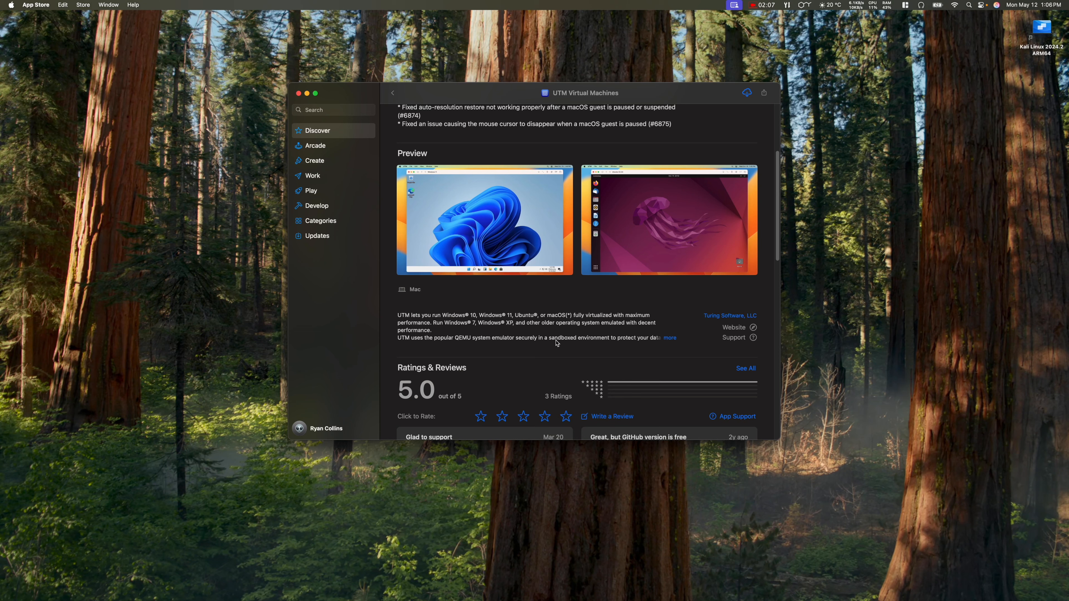
pyautogui.scroll(6, 557, 344)
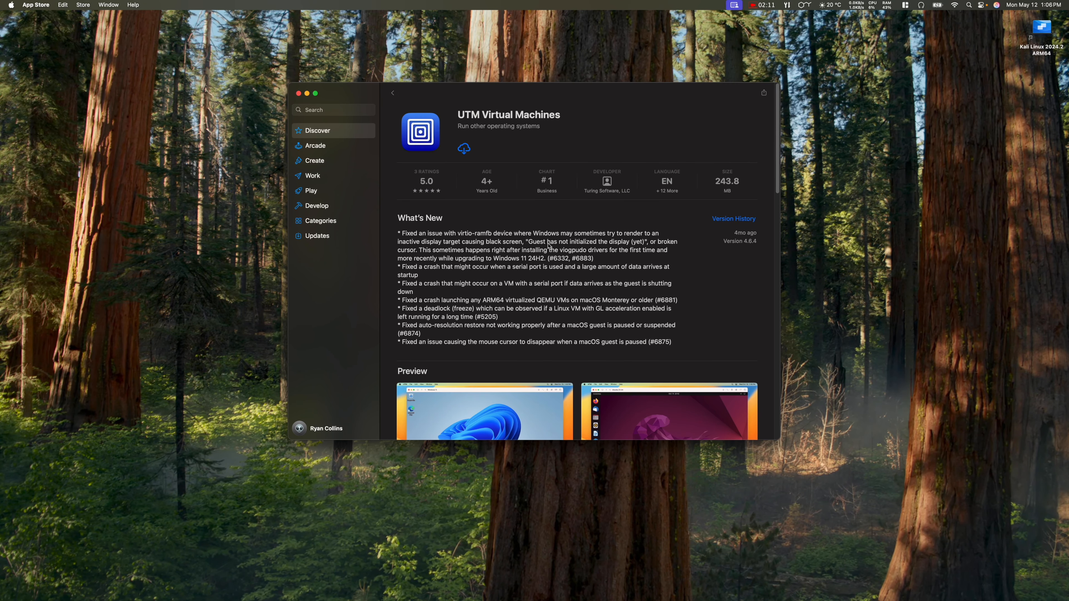
# Step: Download UTM from the App Store and launch it once installed
pyautogui.click(465, 149)
pyautogui.moveTo(595, 600)
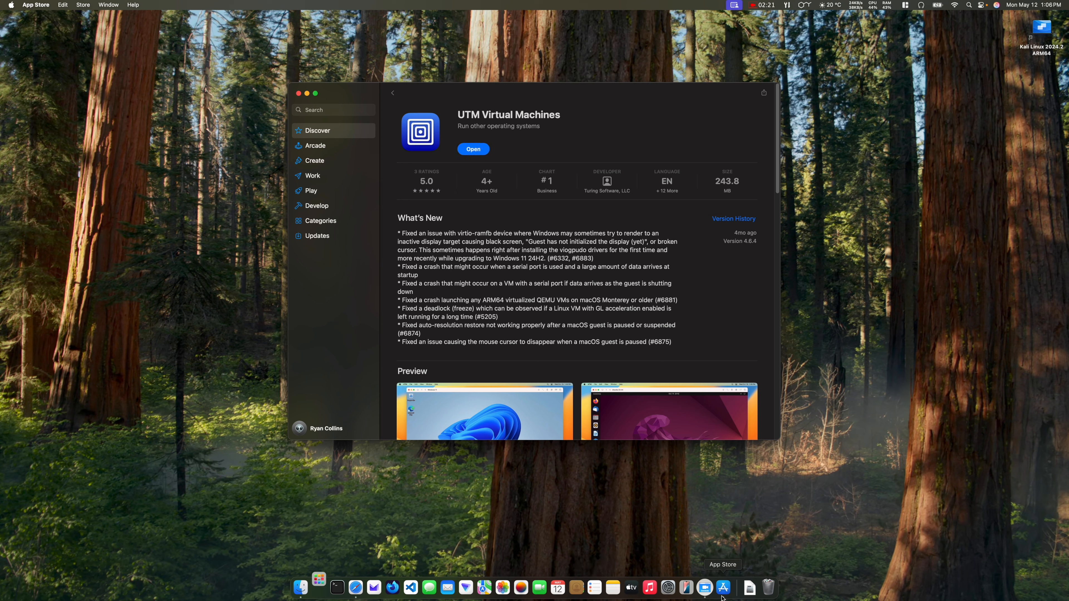
pyautogui.click(475, 150)
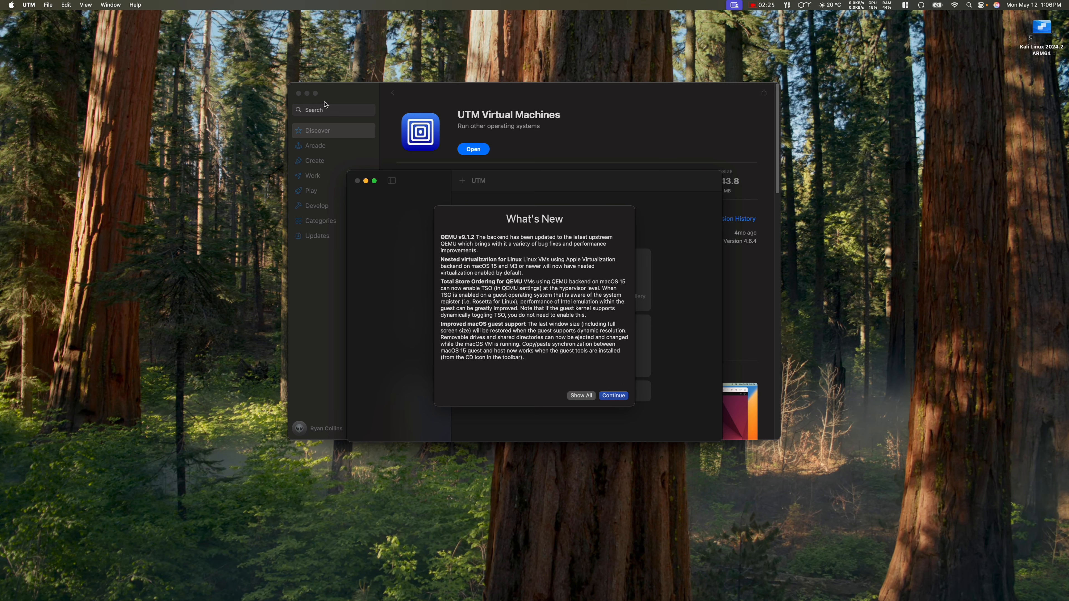
# Step: Close App Store, dismiss What's New, cancel the new-VM sheet, and open the UTM Gallery
pyautogui.click(299, 94)
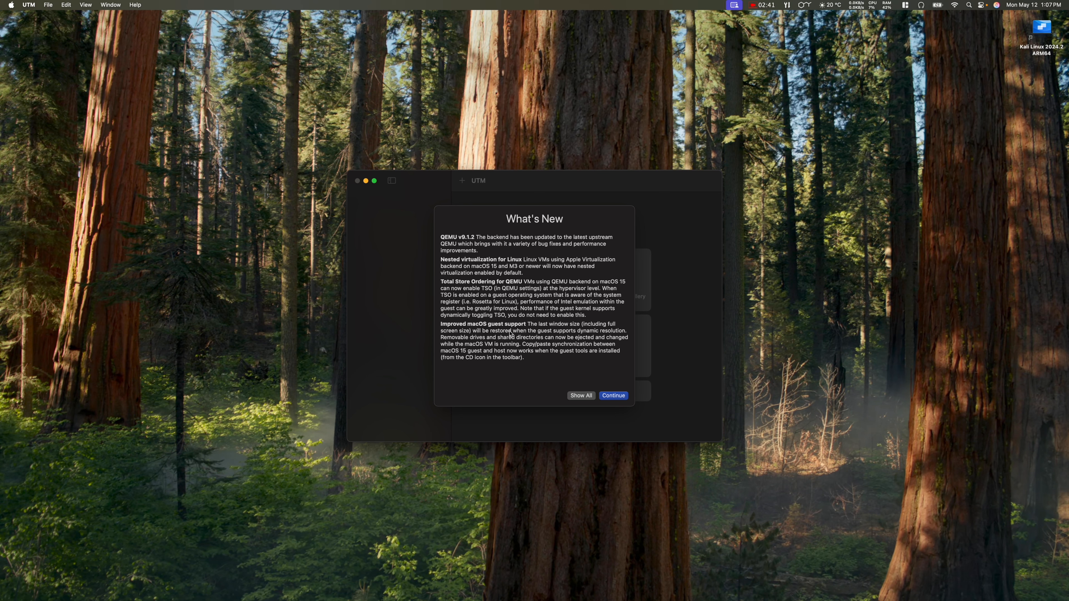
pyautogui.click(606, 397)
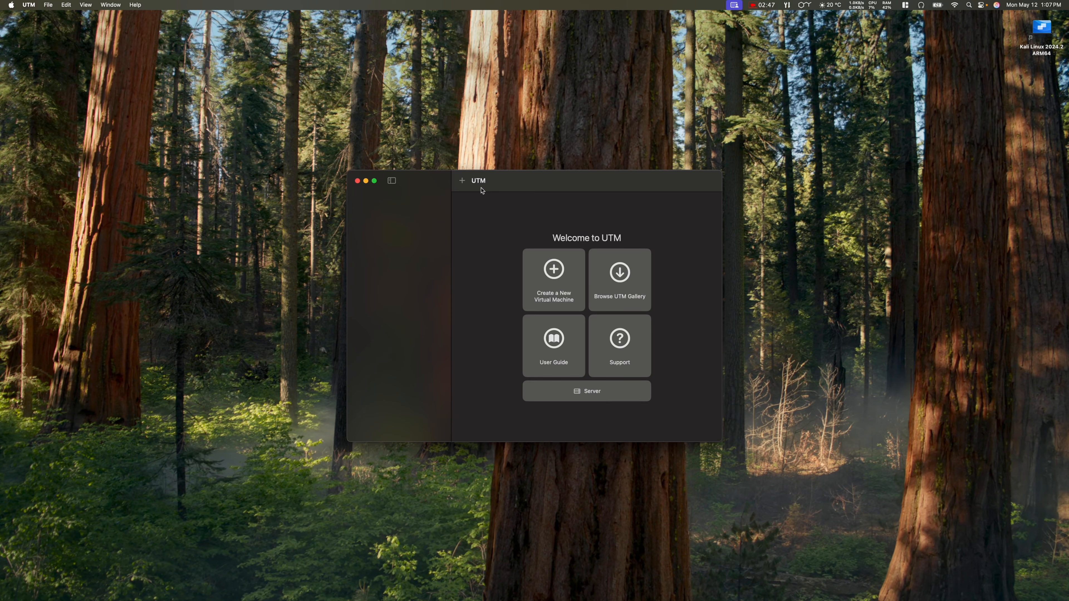
pyautogui.click(463, 181)
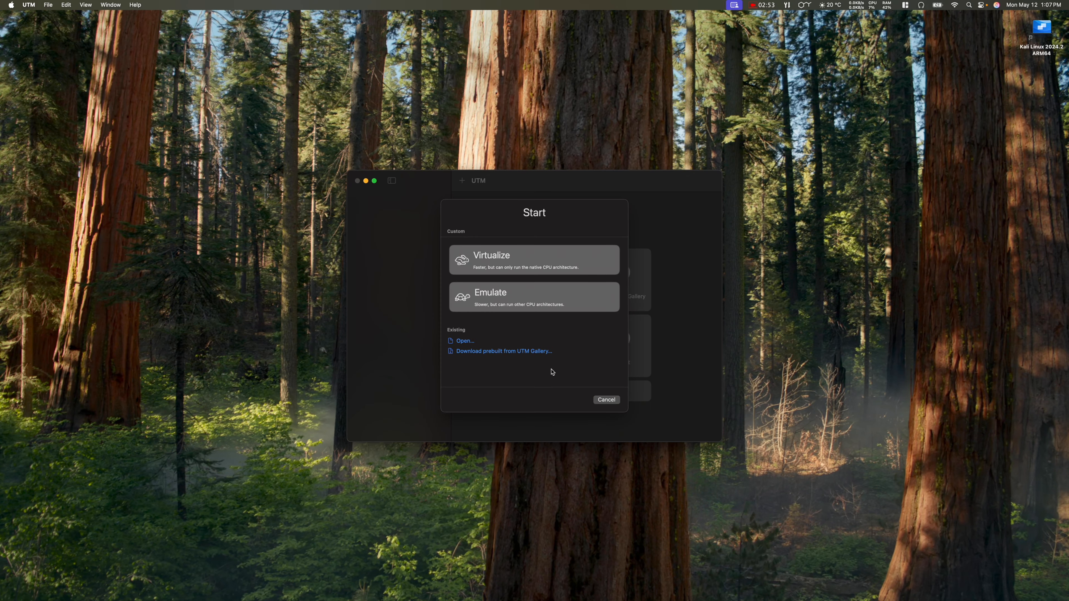
pyautogui.click(610, 402)
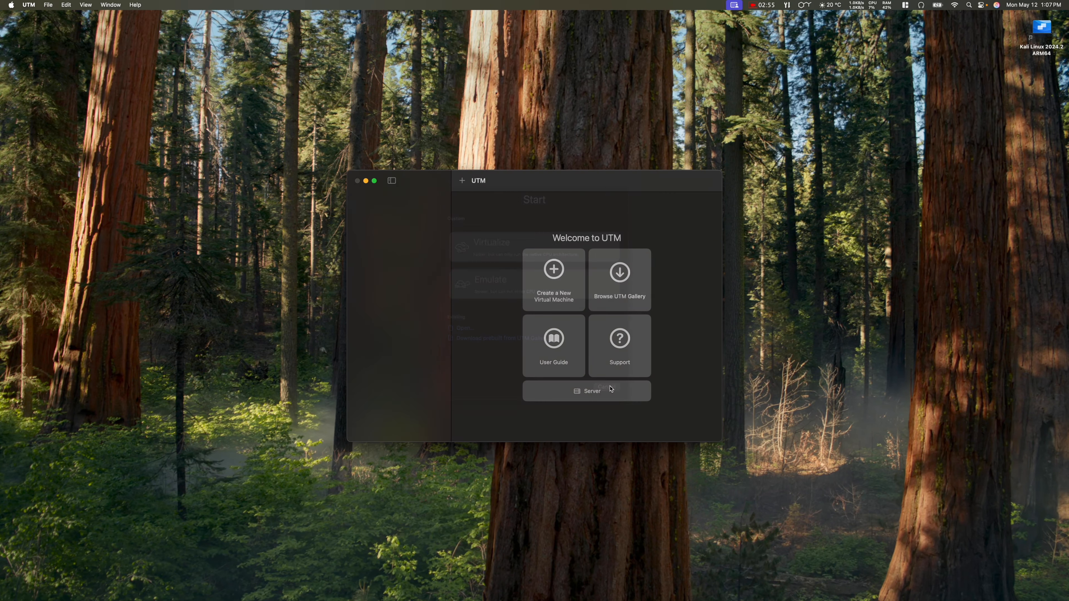
pyautogui.click(622, 277)
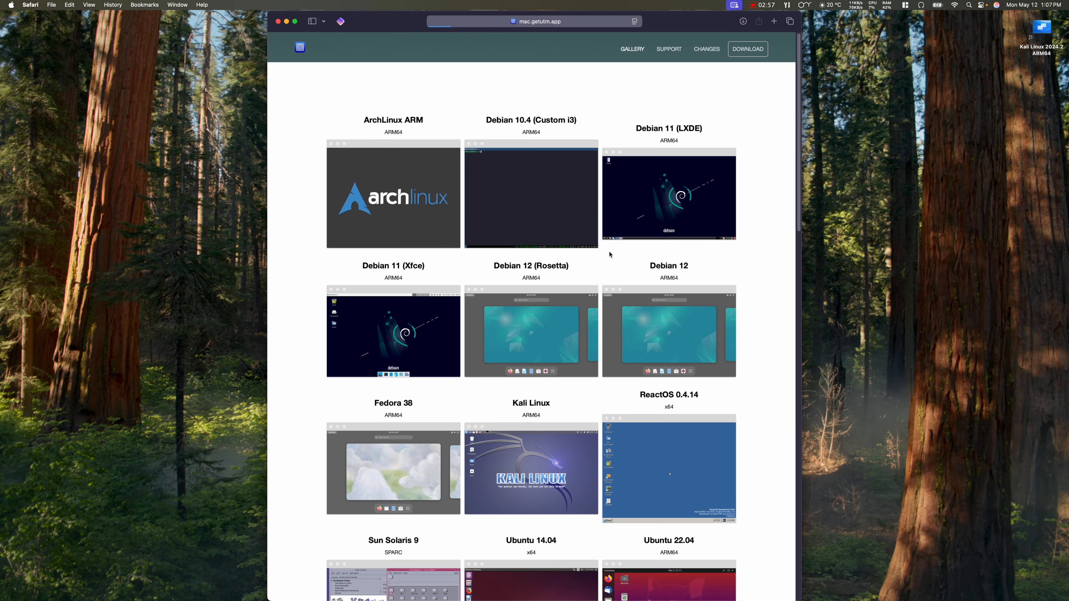
# Step: Tile Safari to the right half of the screen and scroll through the UTM Gallery
pyautogui.moveTo(295, 21)
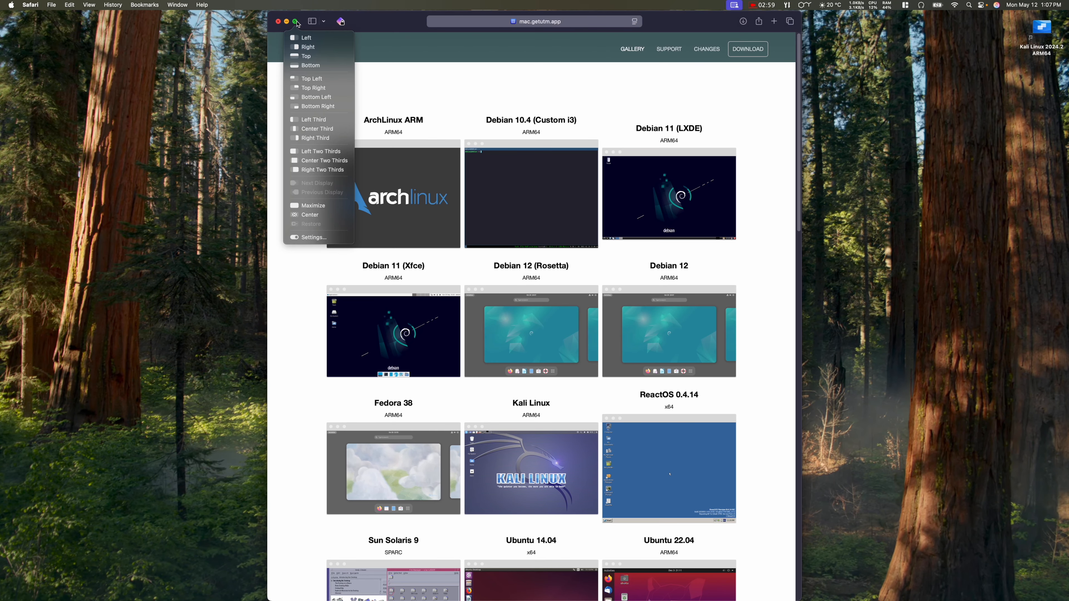
pyautogui.click(305, 47)
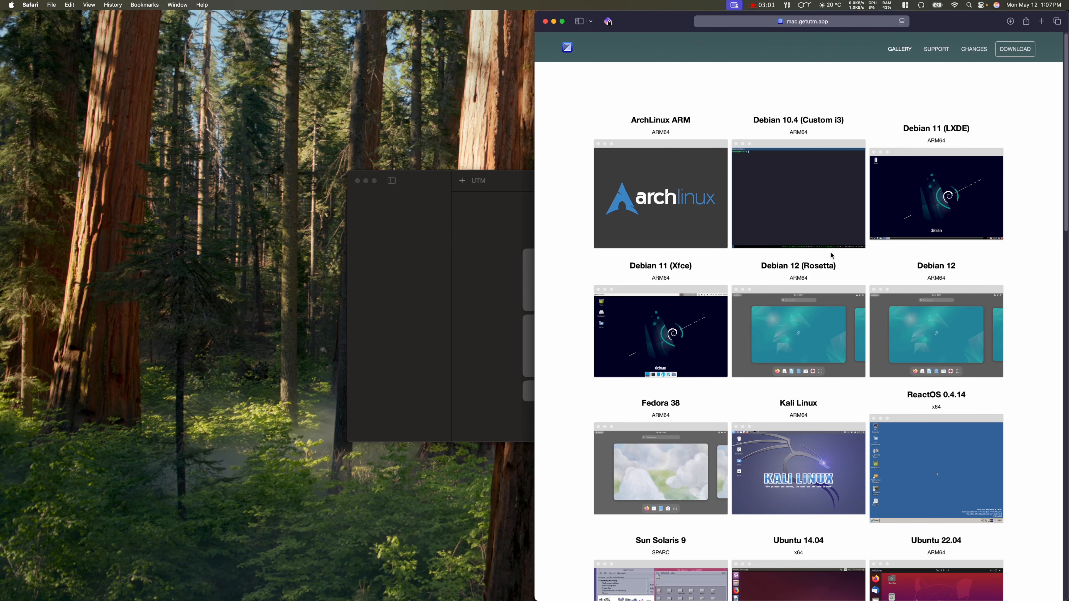
pyautogui.scroll(-5, 876, 302)
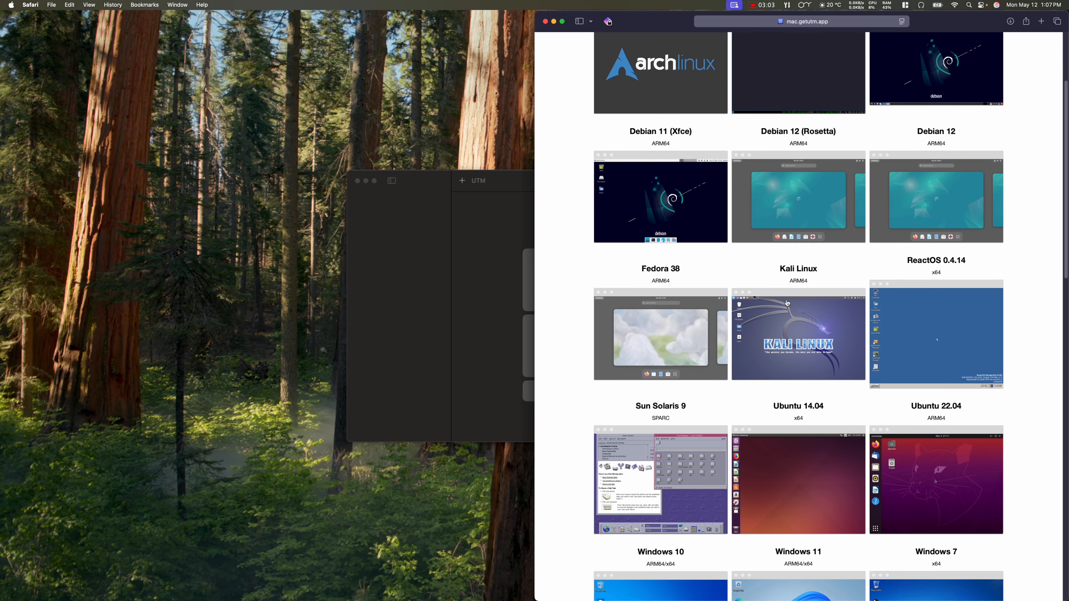
pyautogui.scroll(-1, 788, 303)
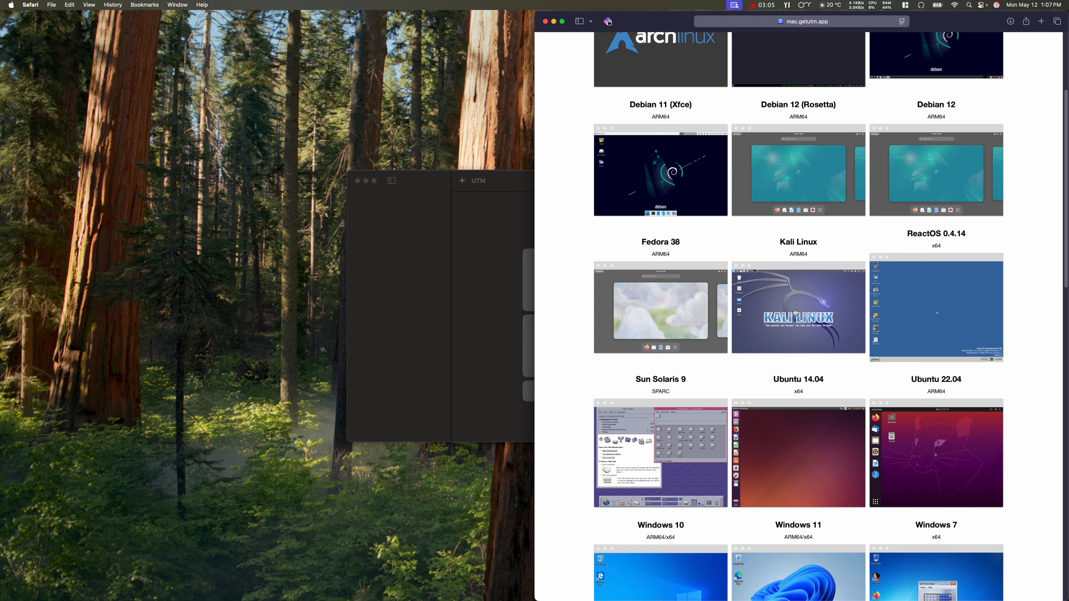
pyautogui.scroll(-2, 796, 312)
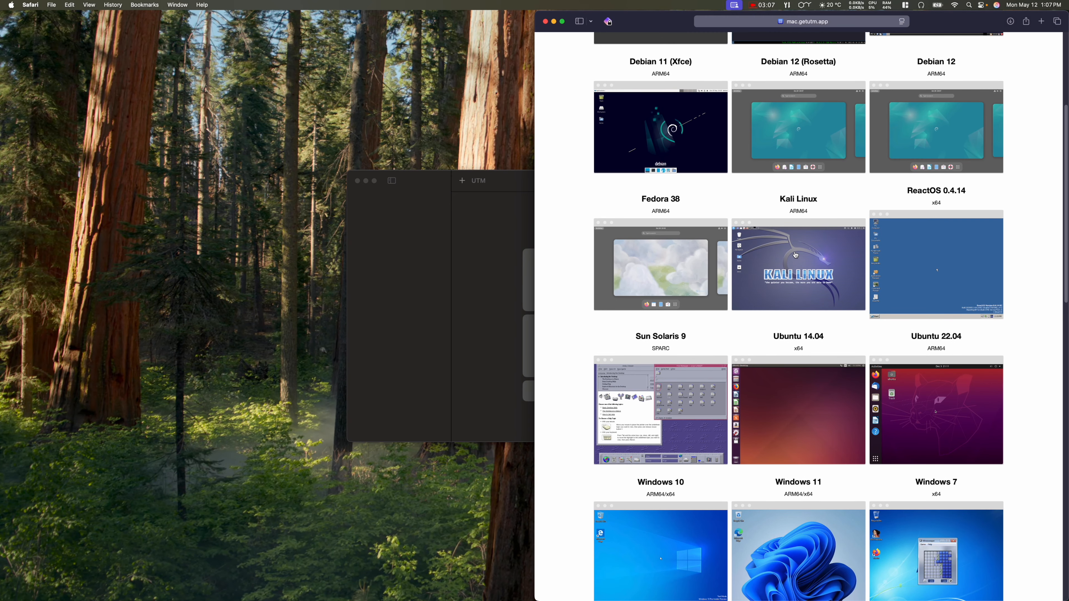
# Step: Open the Kali Linux gallery entry and follow its Download link to archive.org
pyautogui.click(796, 254)
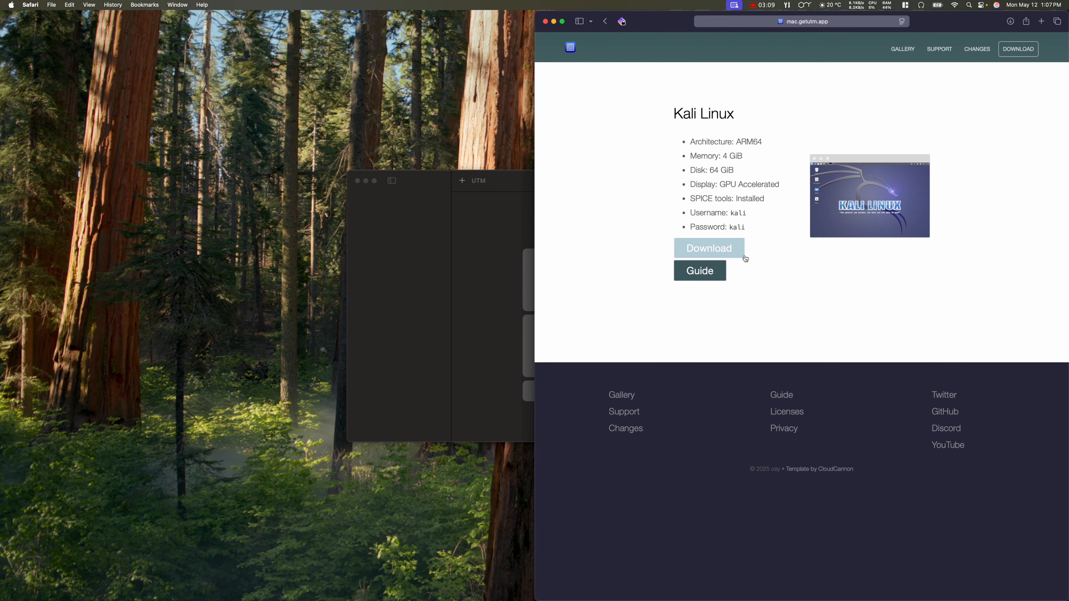
pyautogui.click(717, 255)
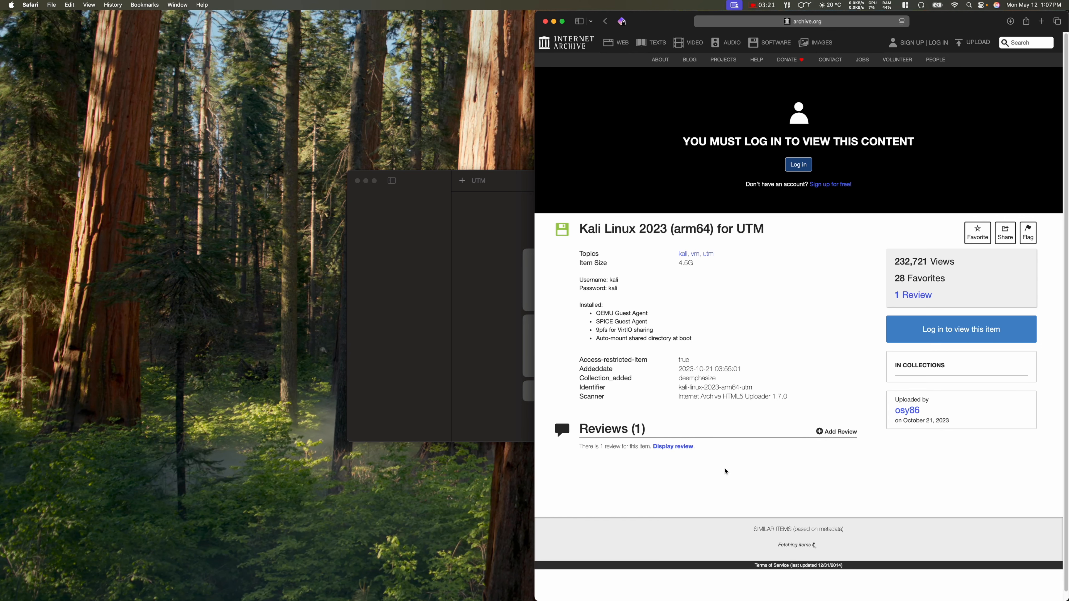
pyautogui.scroll(-1, 720, 474)
pyautogui.scroll(1, 721, 474)
# Step: Search 'kali linux' in a new tab and go to kali.org's download page
pyautogui.click(1042, 22)
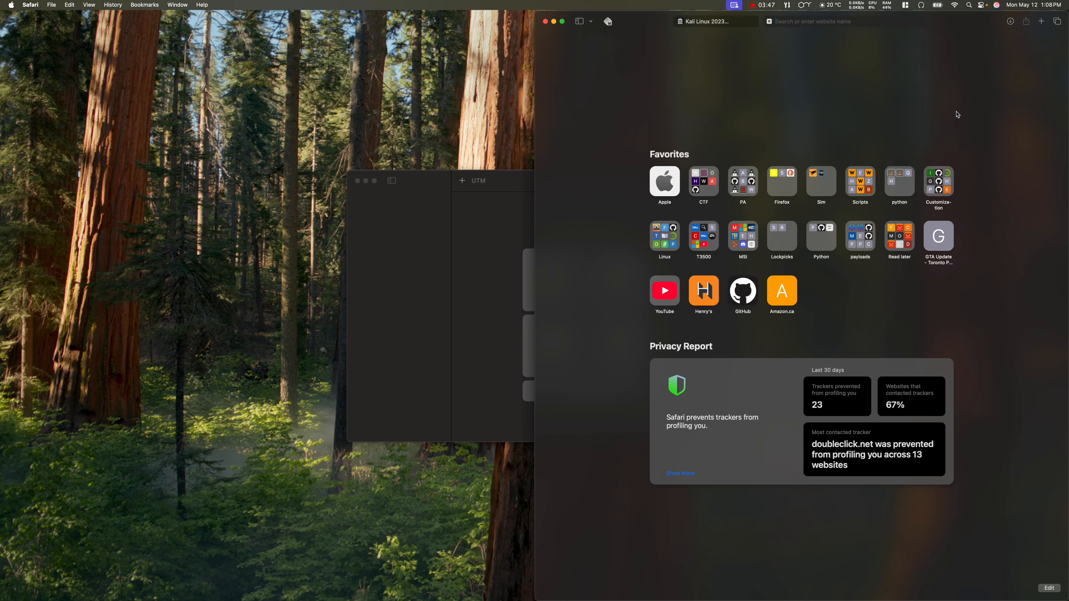
pyautogui.write('kali')
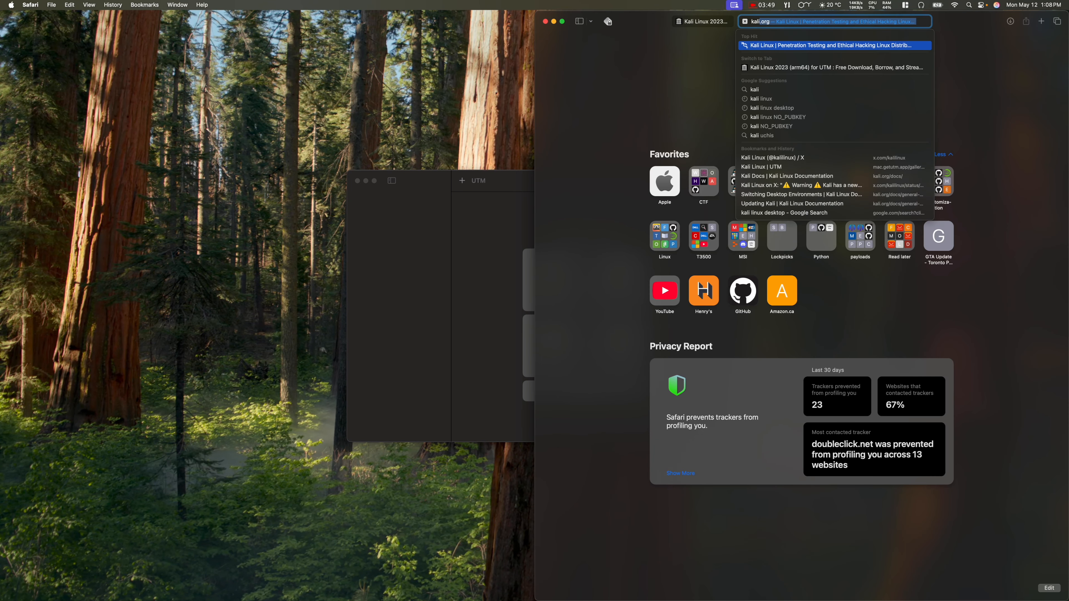
pyautogui.write(' linux')
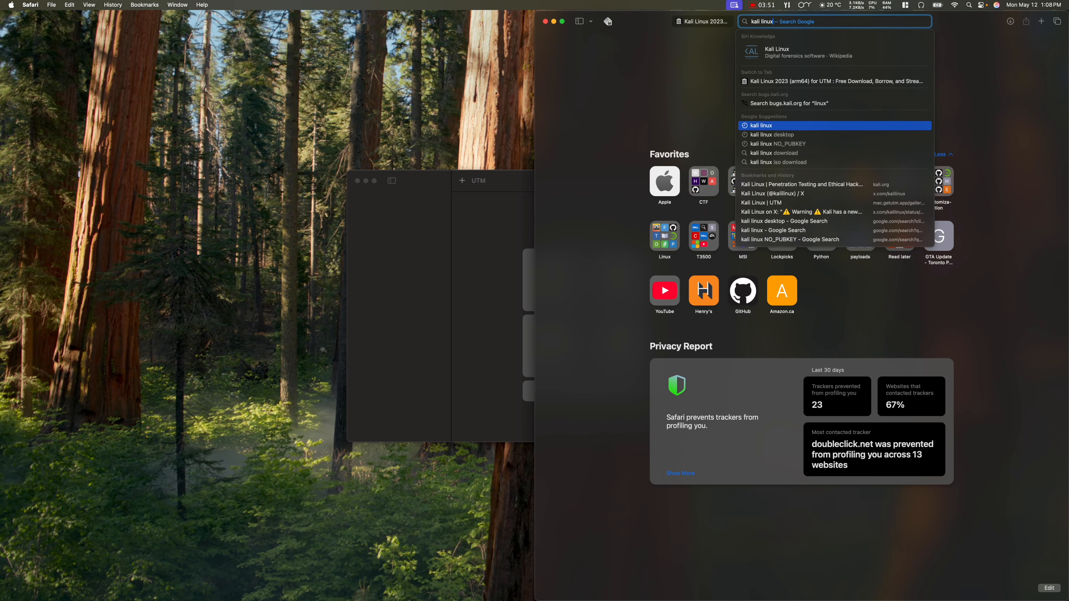
pyautogui.press('Return')
pyautogui.click(631, 124)
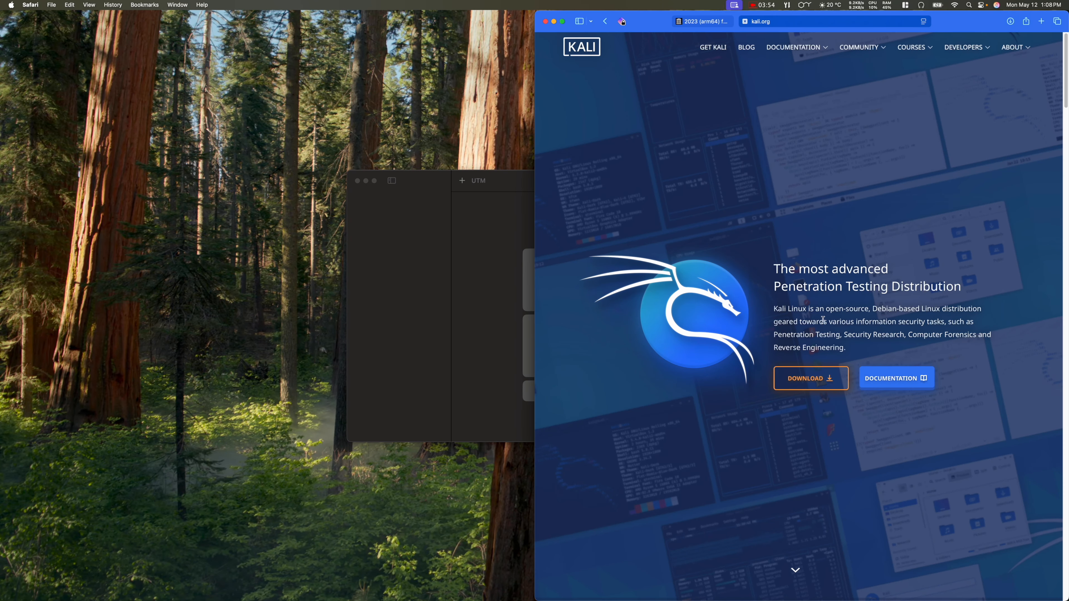
pyautogui.click(806, 377)
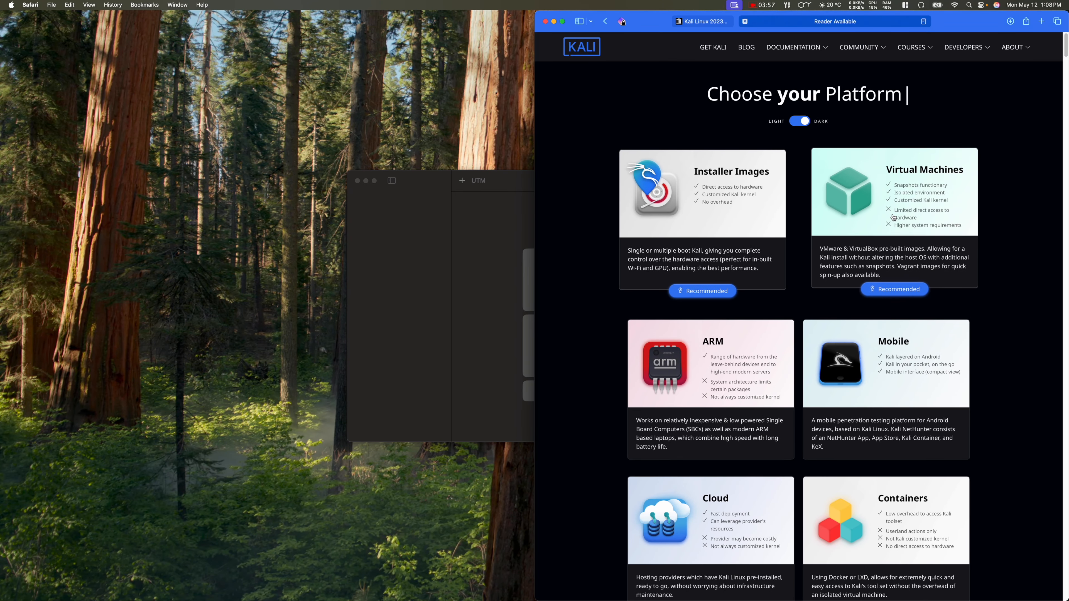
# Step: Browse the Kali pre-built virtual machine downloads
pyautogui.click(875, 218)
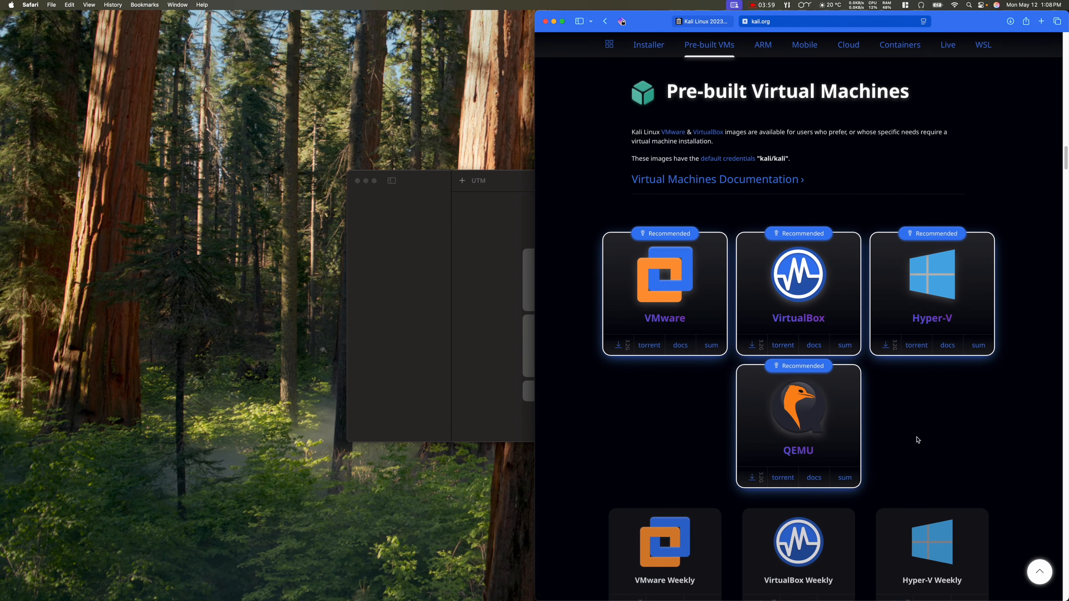
pyautogui.scroll(-5, 667, 430)
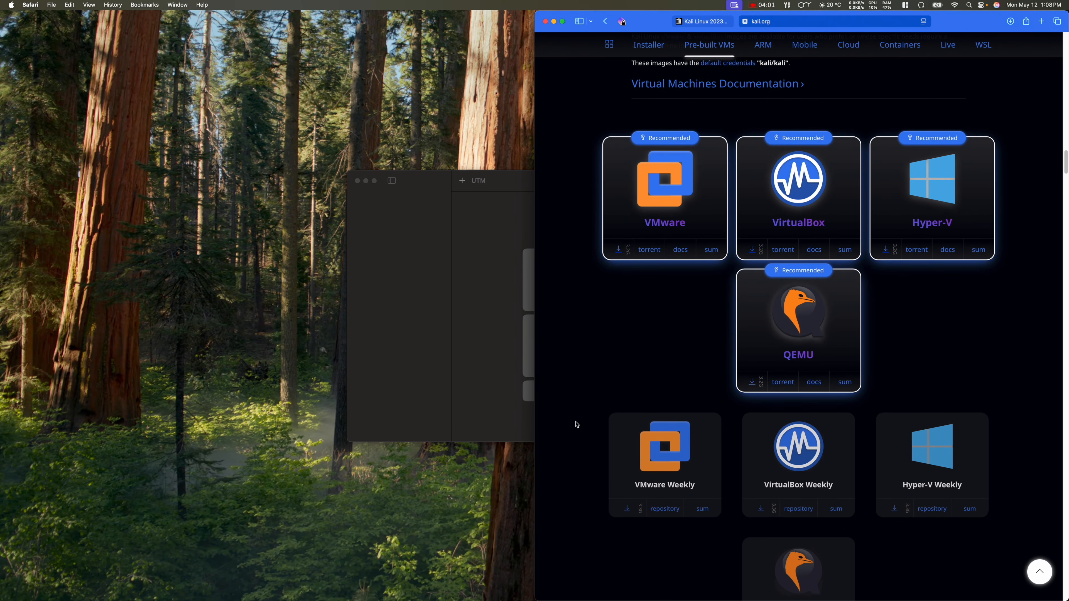
pyautogui.scroll(1, 583, 421)
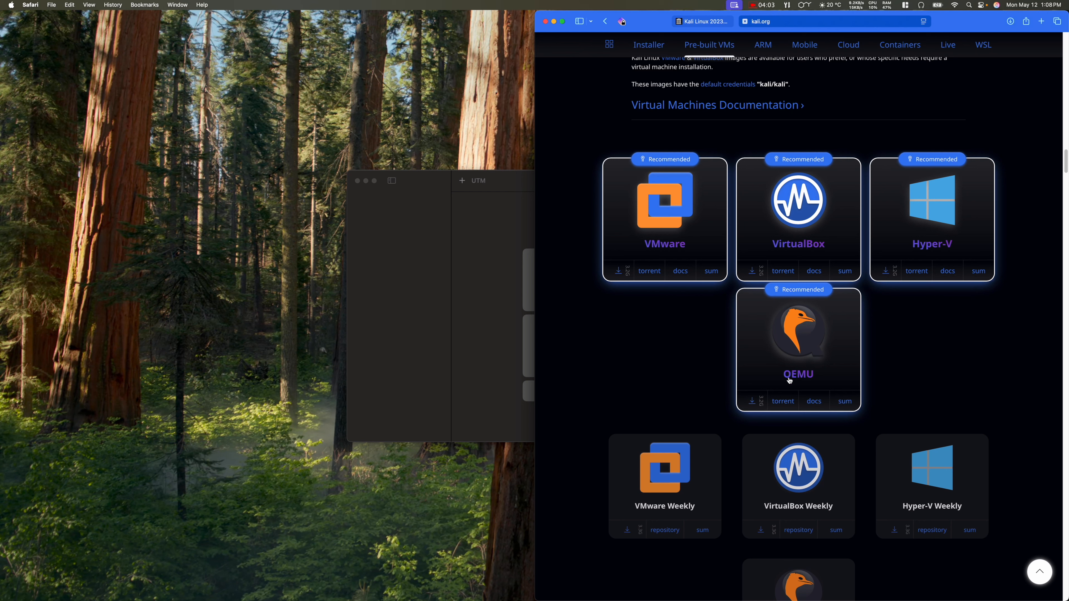
pyautogui.scroll(-2, 601, 383)
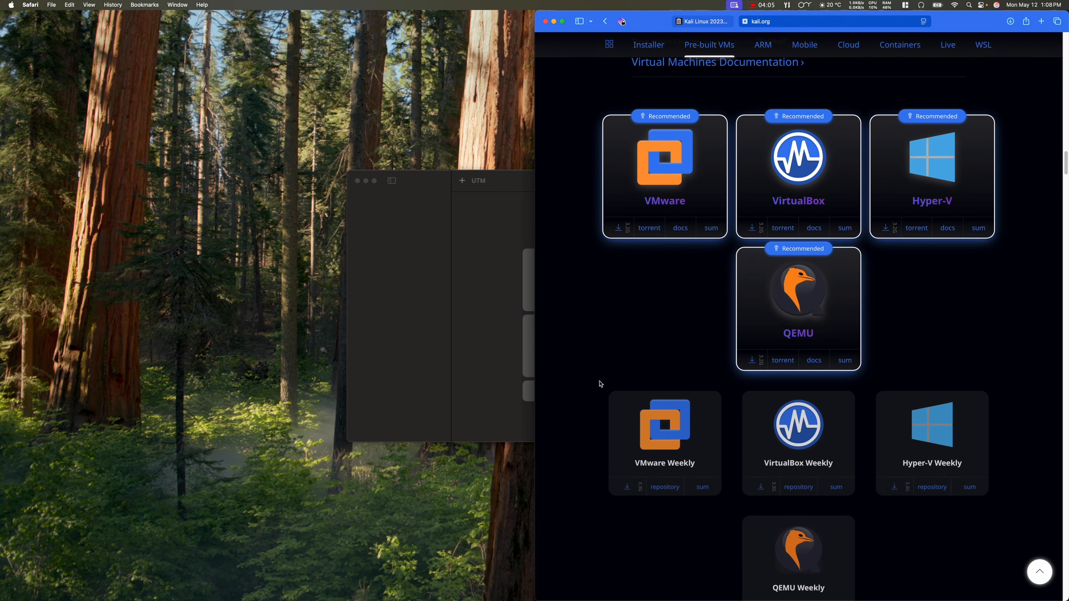
pyautogui.scroll(-6, 600, 384)
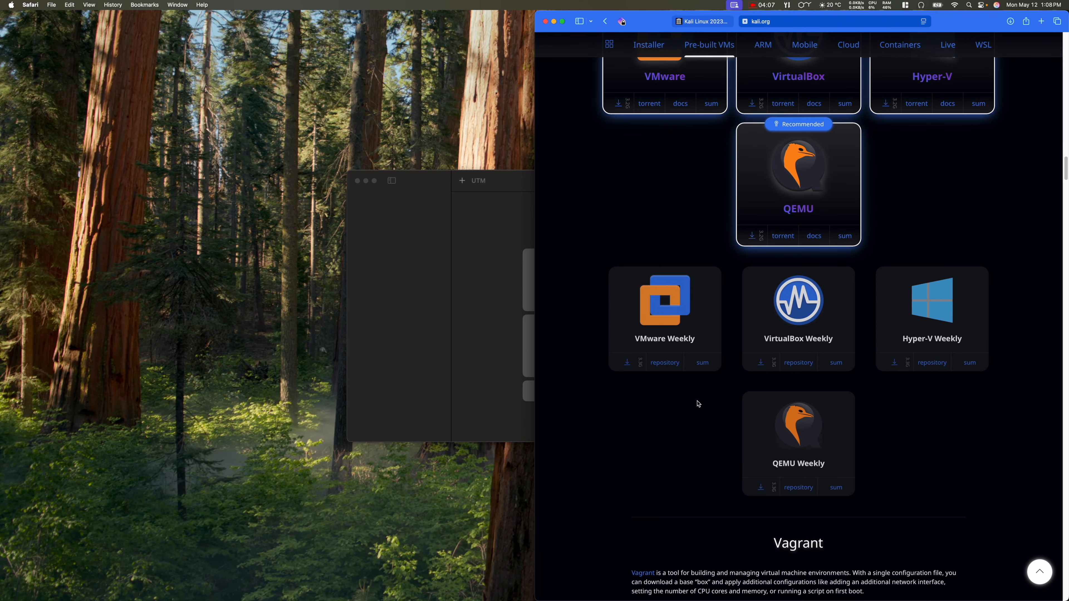
pyautogui.scroll(2, 699, 405)
pyautogui.scroll(-10, 703, 405)
pyautogui.scroll(15, 711, 406)
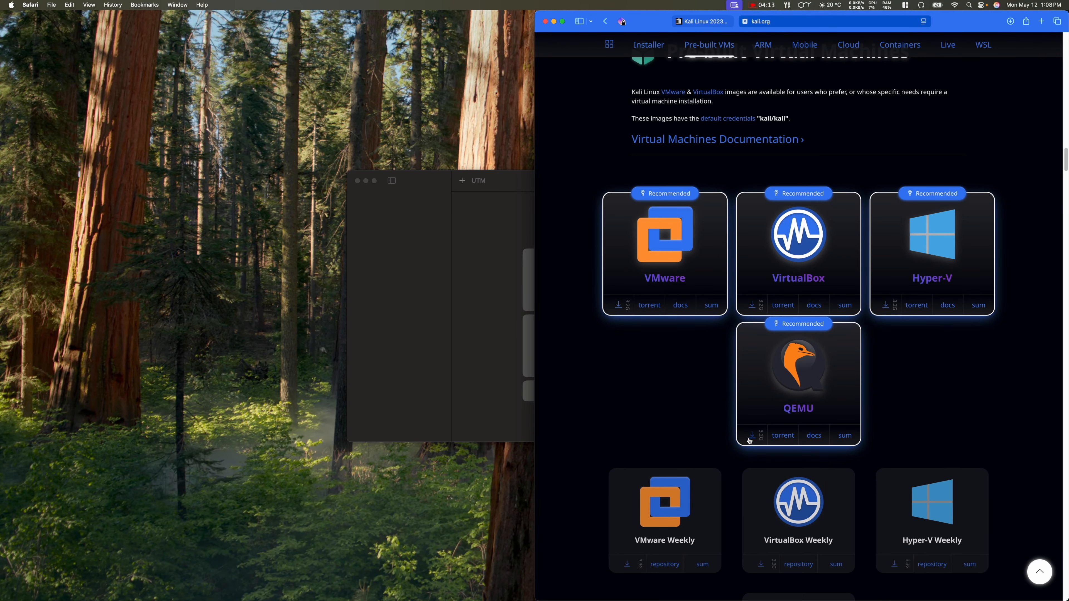
pyautogui.scroll(10, 691, 407)
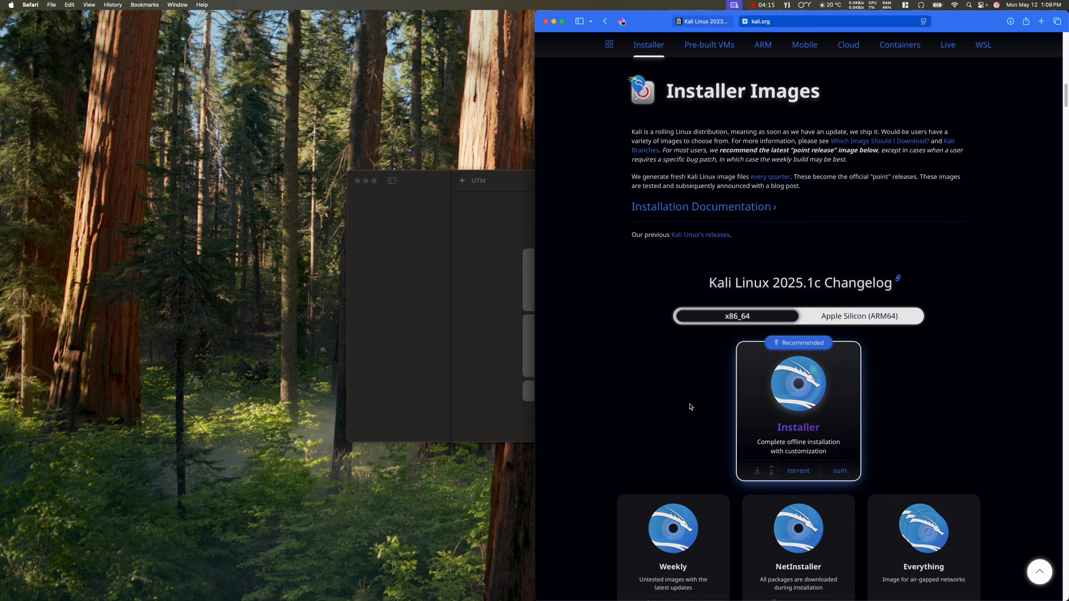
# Step: Check the ARM images section, then show the Installer Images for Apple Silicon (ARM64)
pyautogui.click(767, 49)
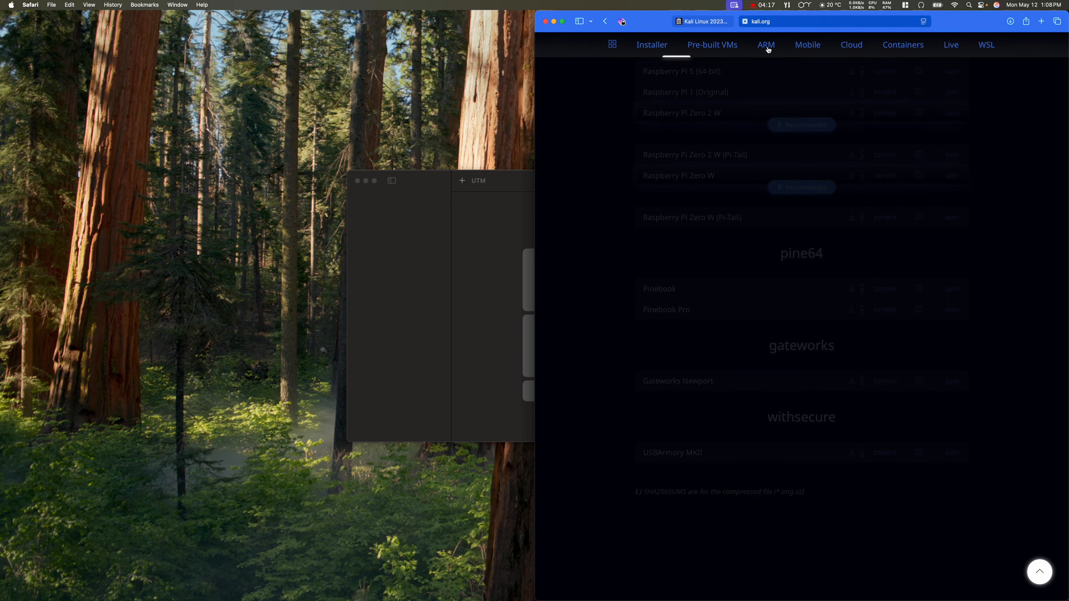
pyautogui.scroll(-7, 609, 269)
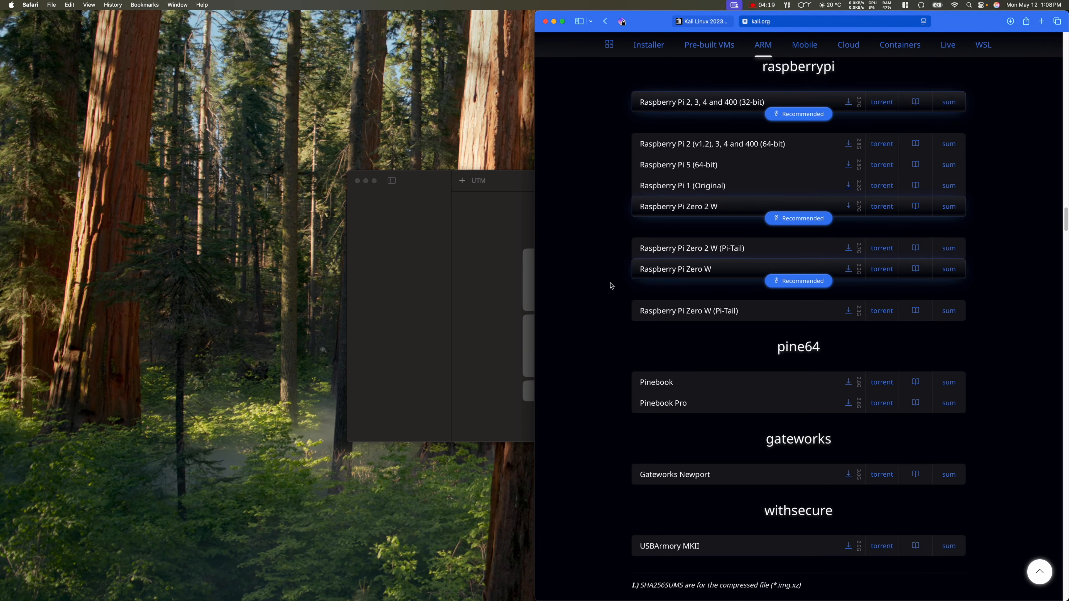
pyautogui.scroll(3, 596, 291)
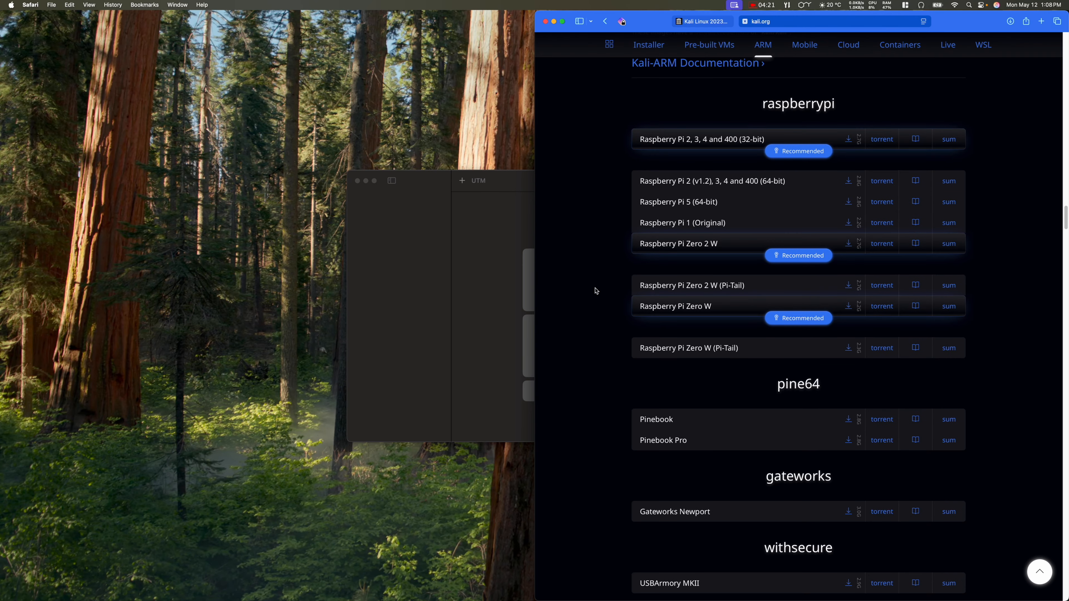
pyautogui.scroll(1, 596, 291)
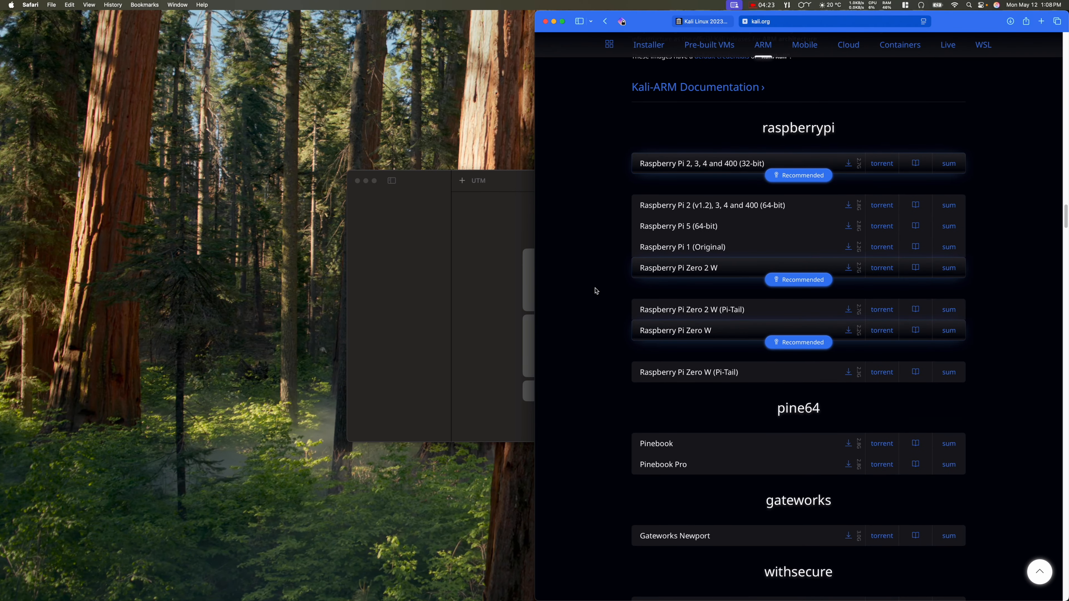
pyautogui.scroll(3, 596, 291)
pyautogui.scroll(-7, 596, 291)
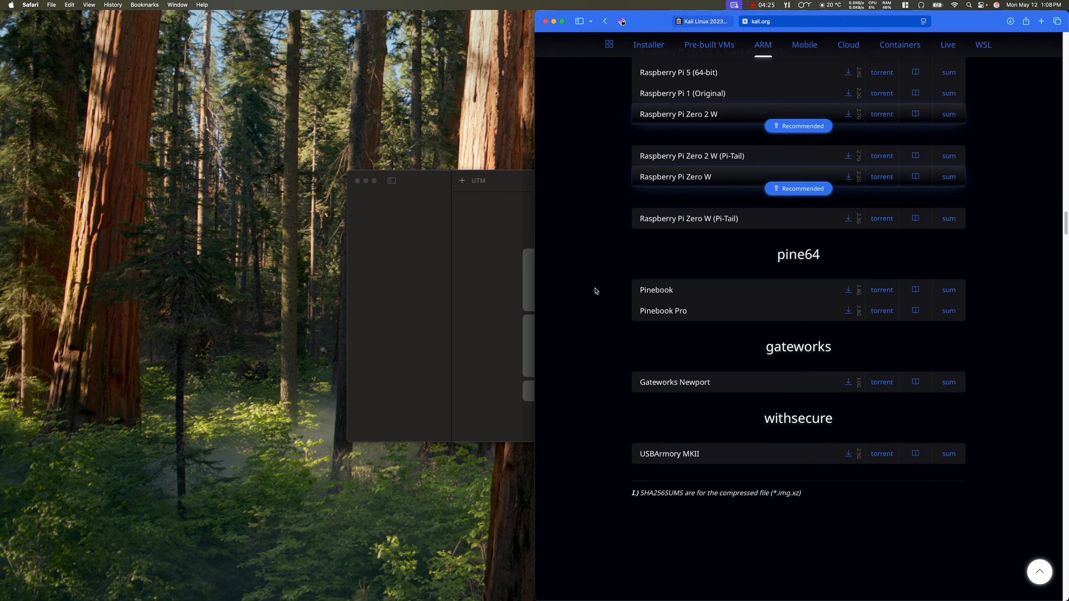
pyautogui.scroll(-15, 596, 290)
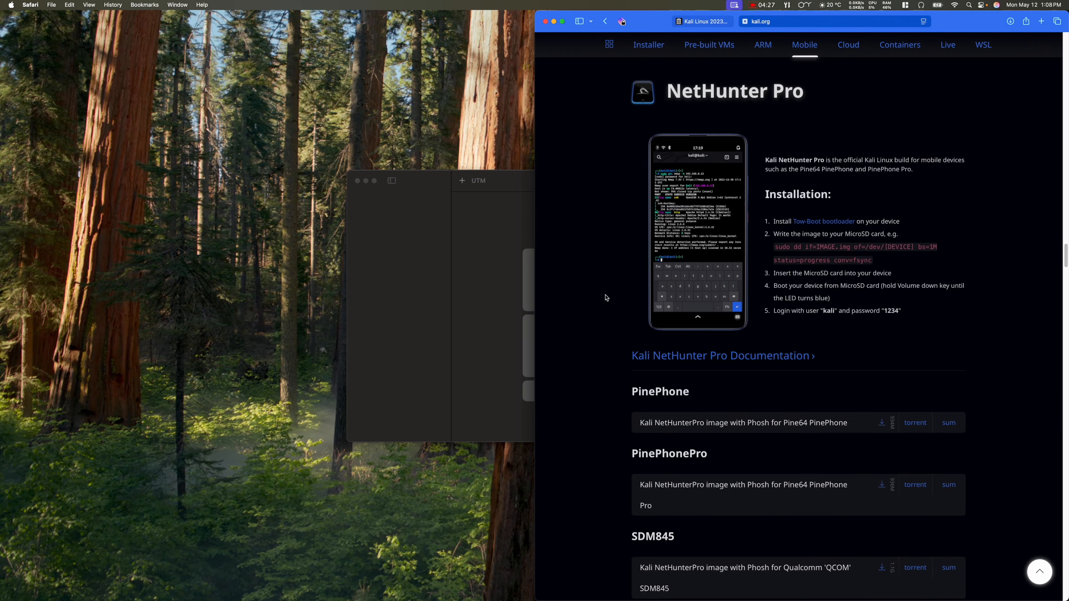
pyautogui.click(706, 46)
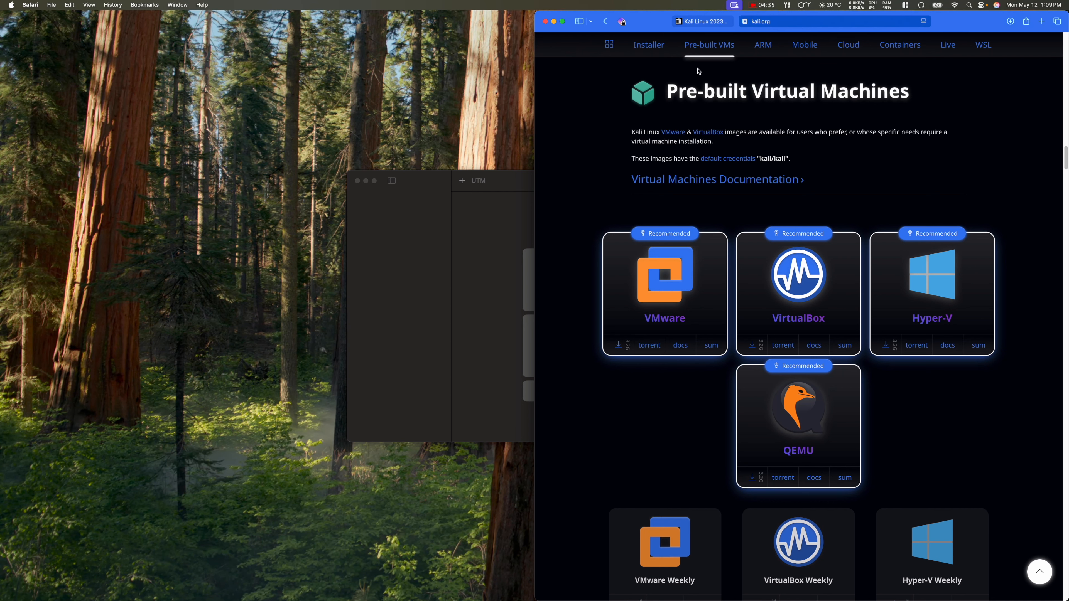
pyautogui.click(652, 46)
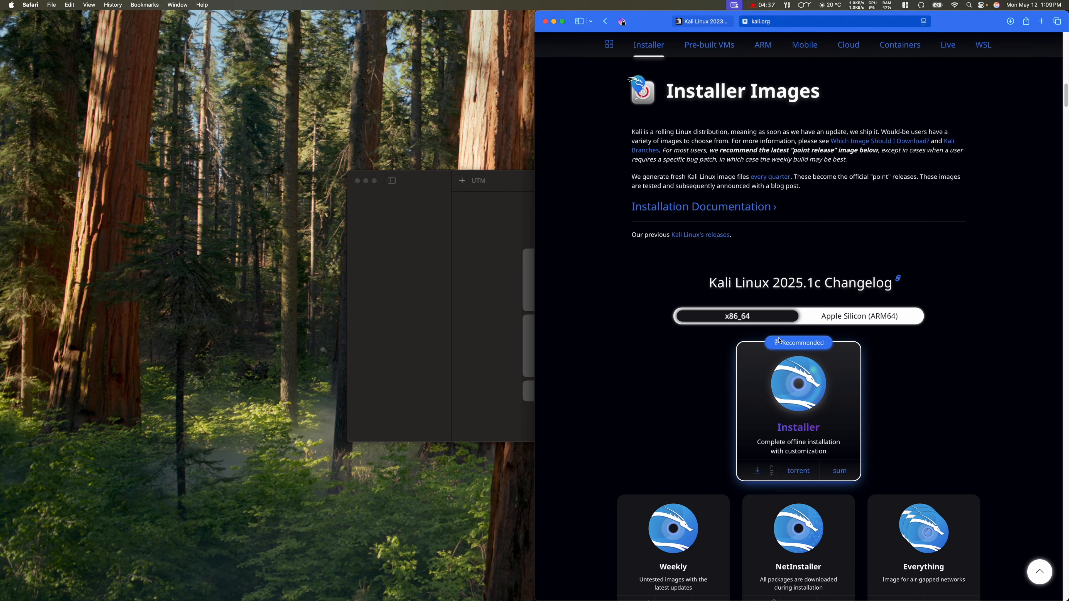
pyautogui.click(872, 321)
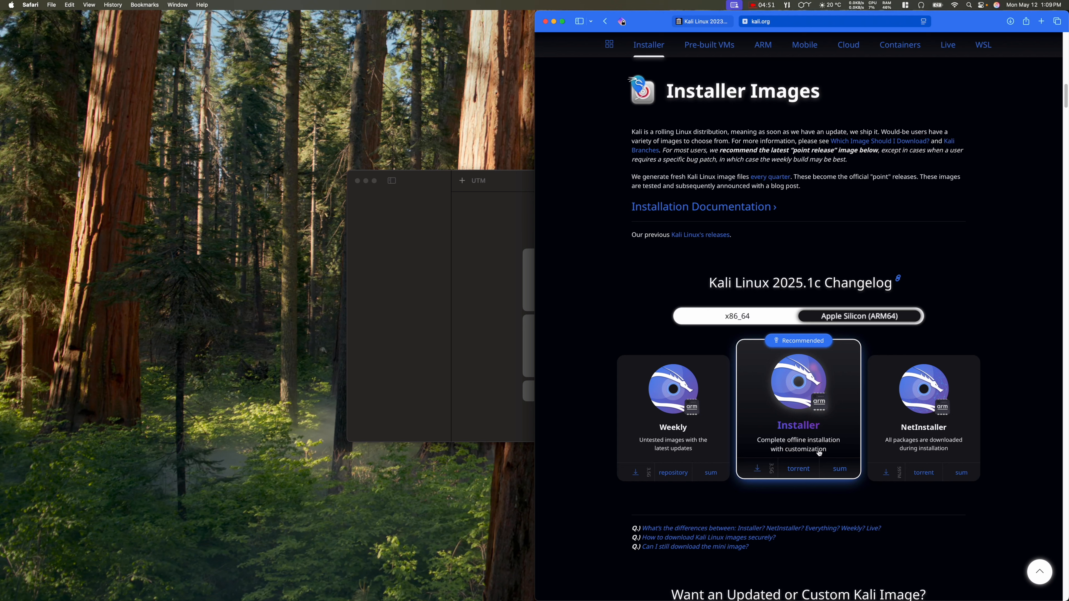
# Step: Download kali-linux-2025.1c-installer-arm64.iso and check its progress, about 2.08 of 3.76 GB
pyautogui.click(757, 470)
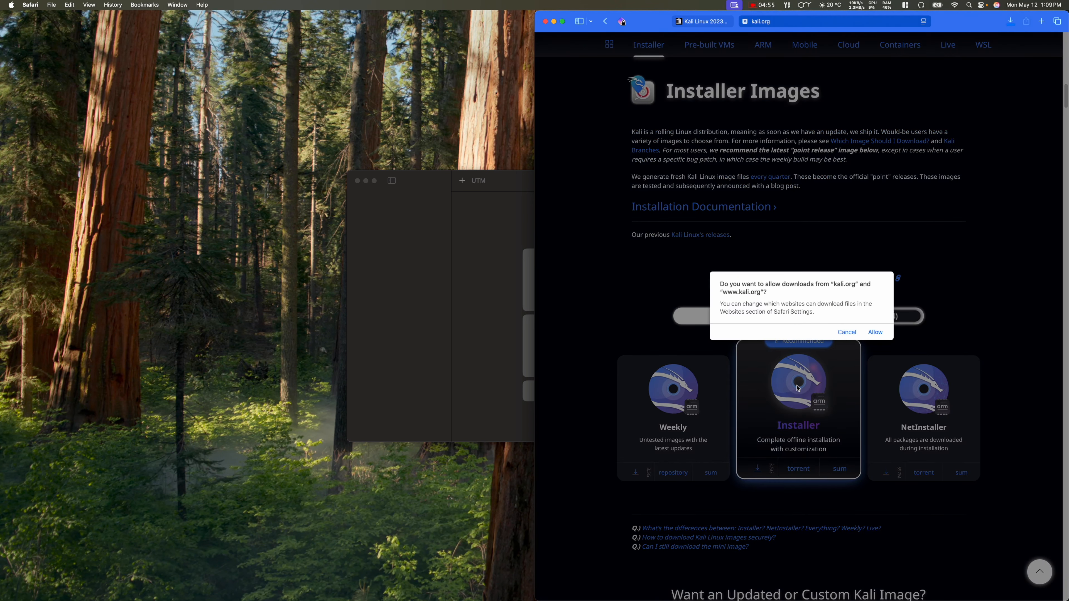
pyautogui.click(876, 332)
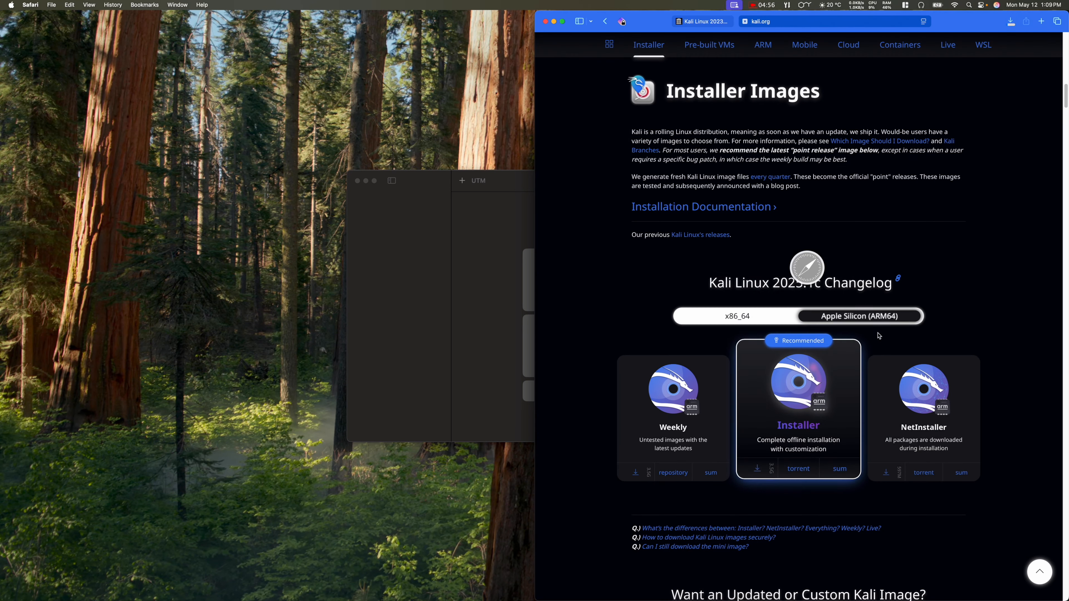
pyautogui.click(404, 289)
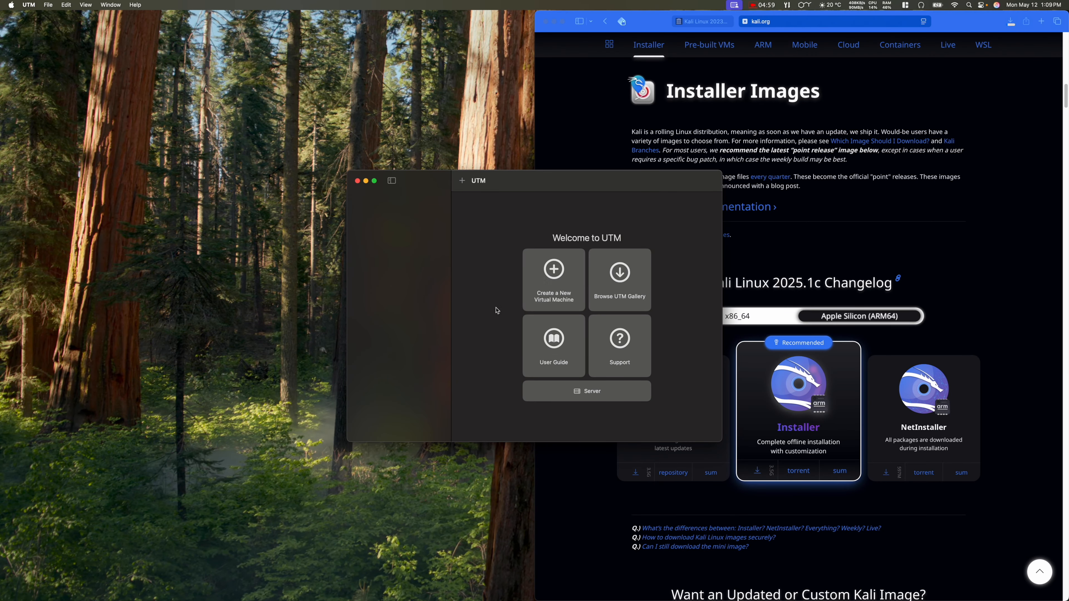
pyautogui.moveTo(743, 598)
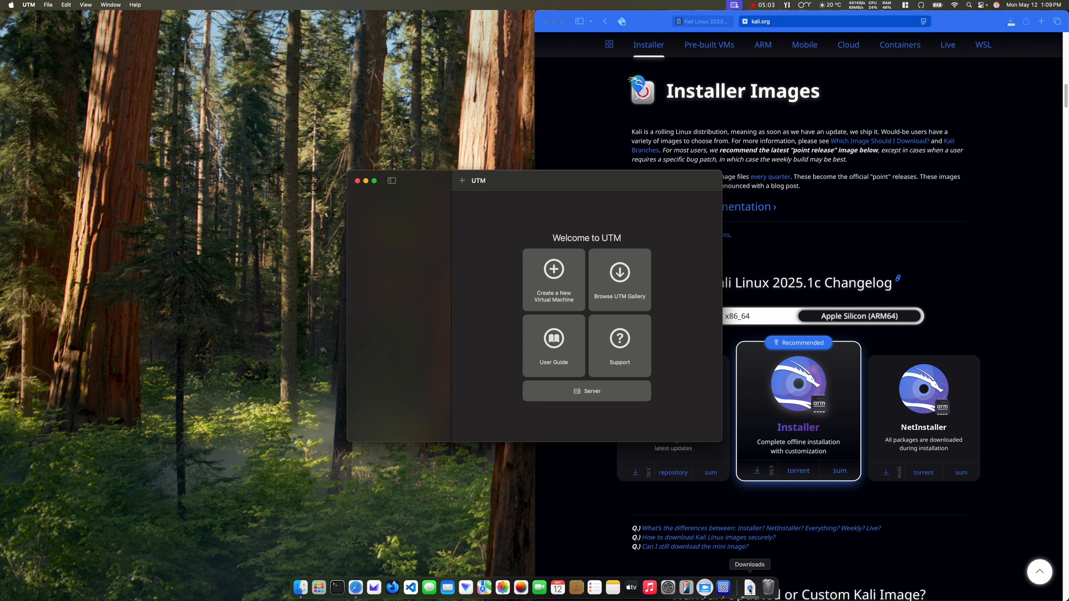
pyautogui.click(750, 589)
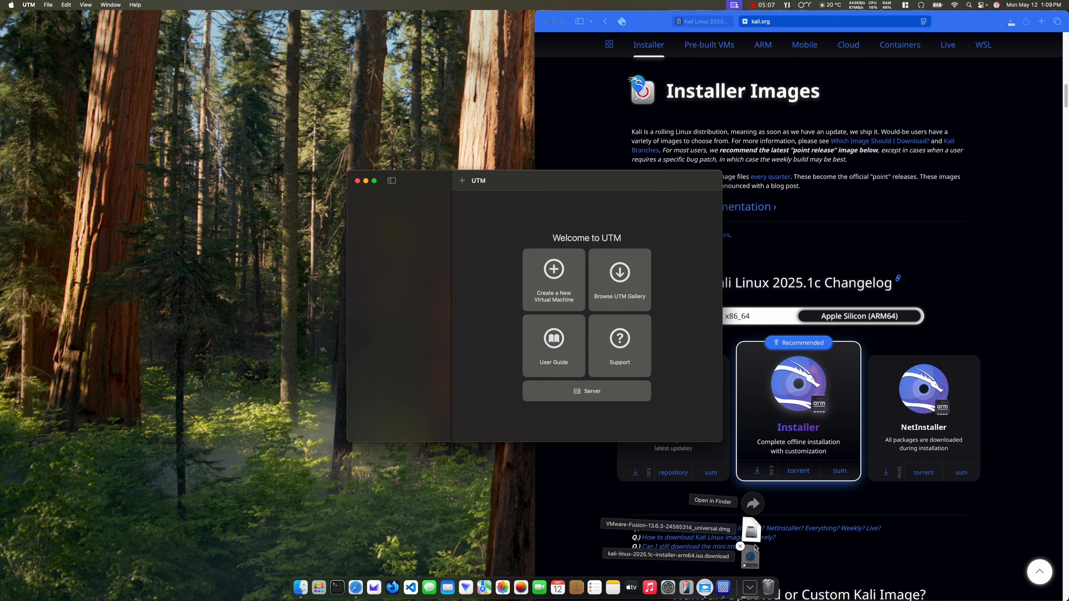
pyautogui.click(968, 220)
pyautogui.click(1012, 22)
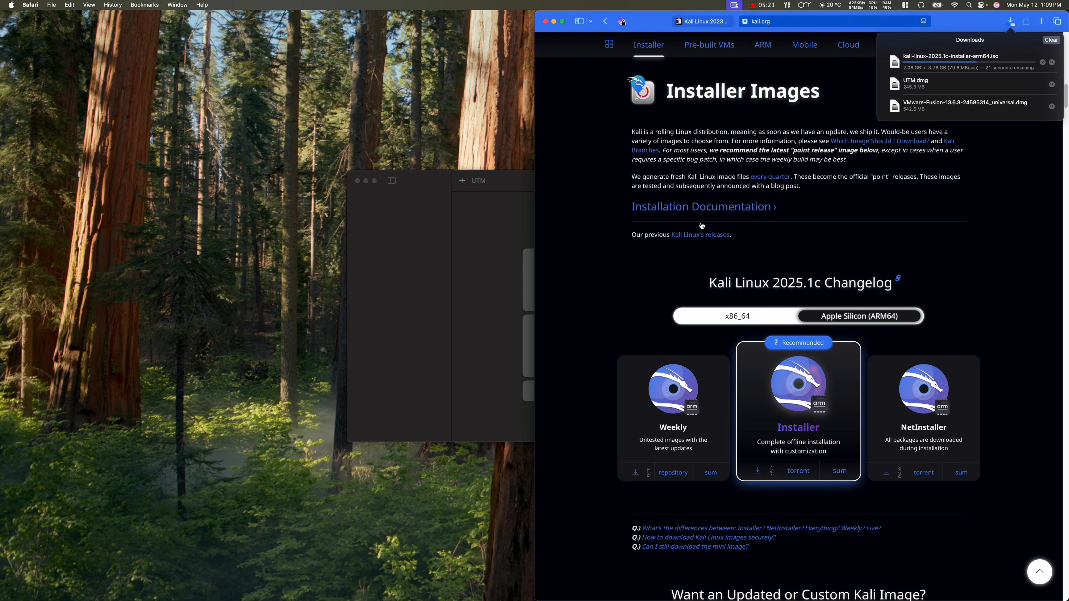
# Step: Dismiss the Downloads list and open the Kali Linux 2022 guide from the UTM tab
pyautogui.click(588, 260)
pyautogui.scroll(-5, 598, 385)
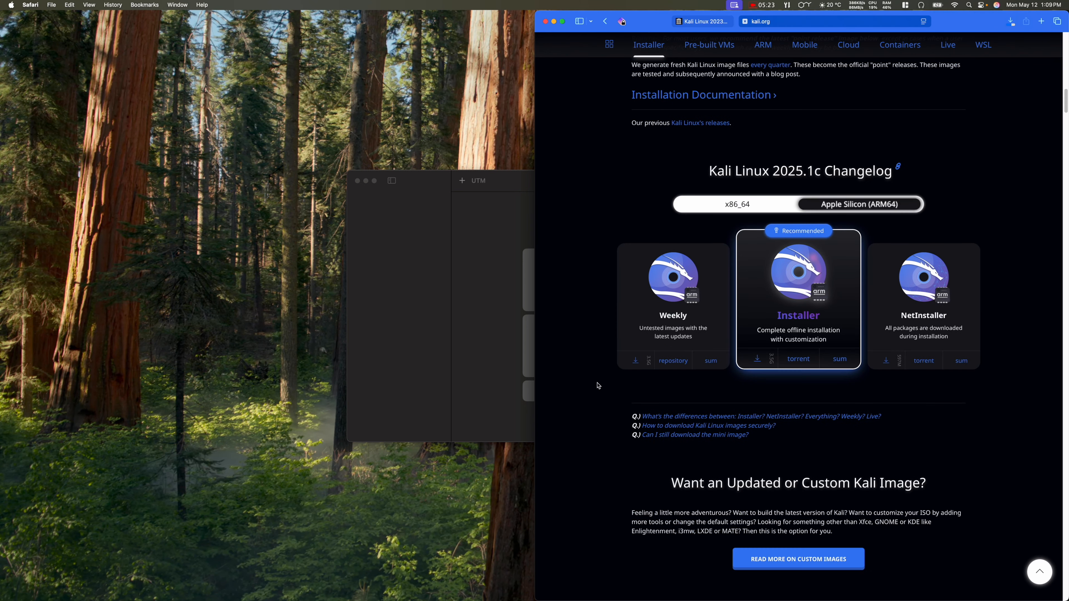
pyautogui.scroll(-4, 598, 386)
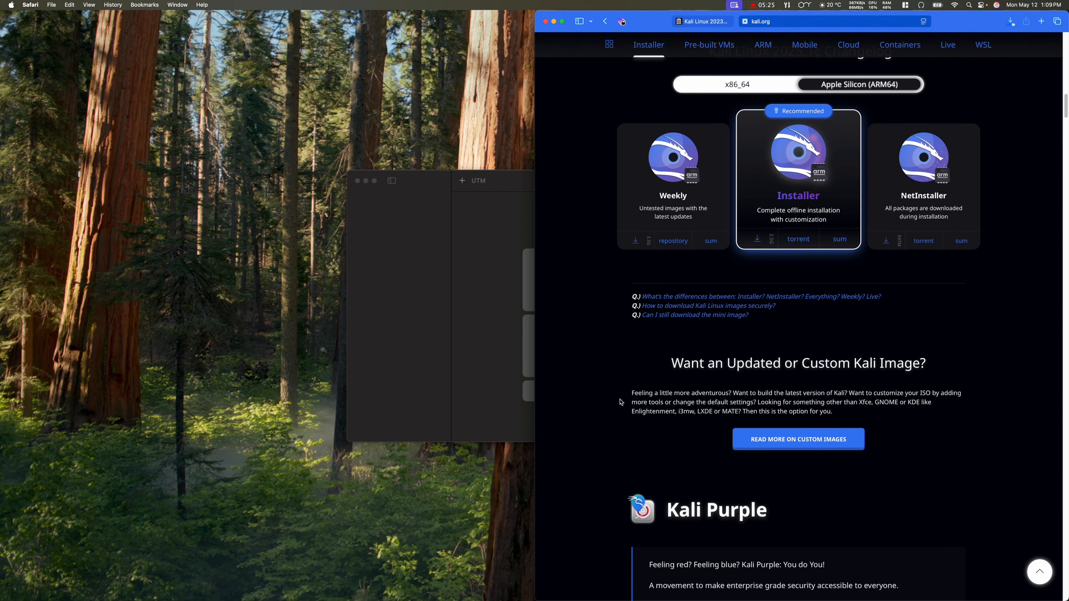
pyautogui.scroll(-5, 599, 464)
pyautogui.scroll(-5, 594, 467)
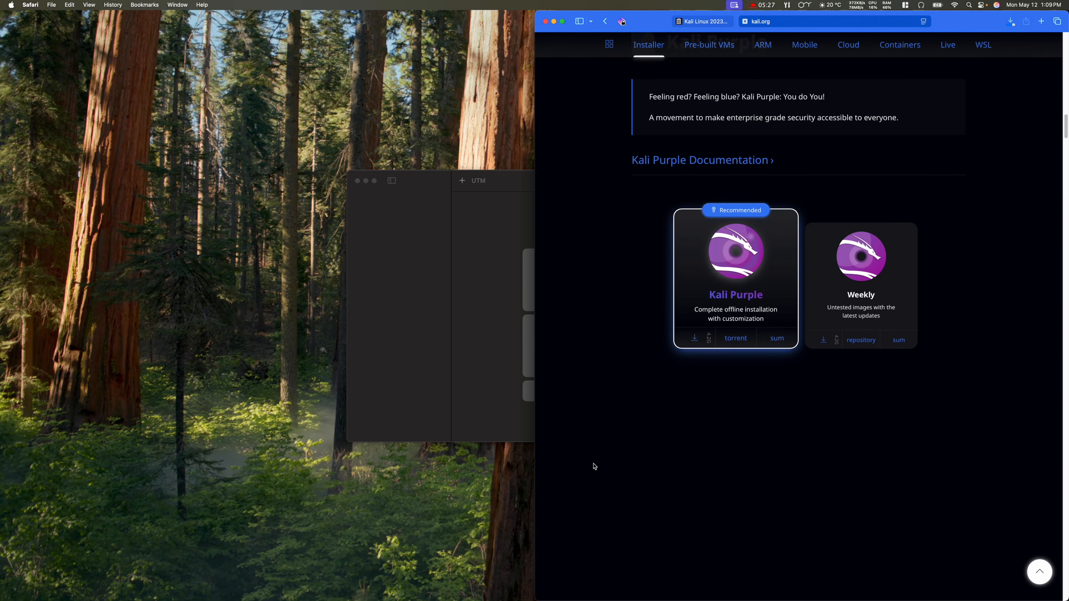
pyautogui.scroll(-8, 595, 466)
pyautogui.scroll(20, 593, 466)
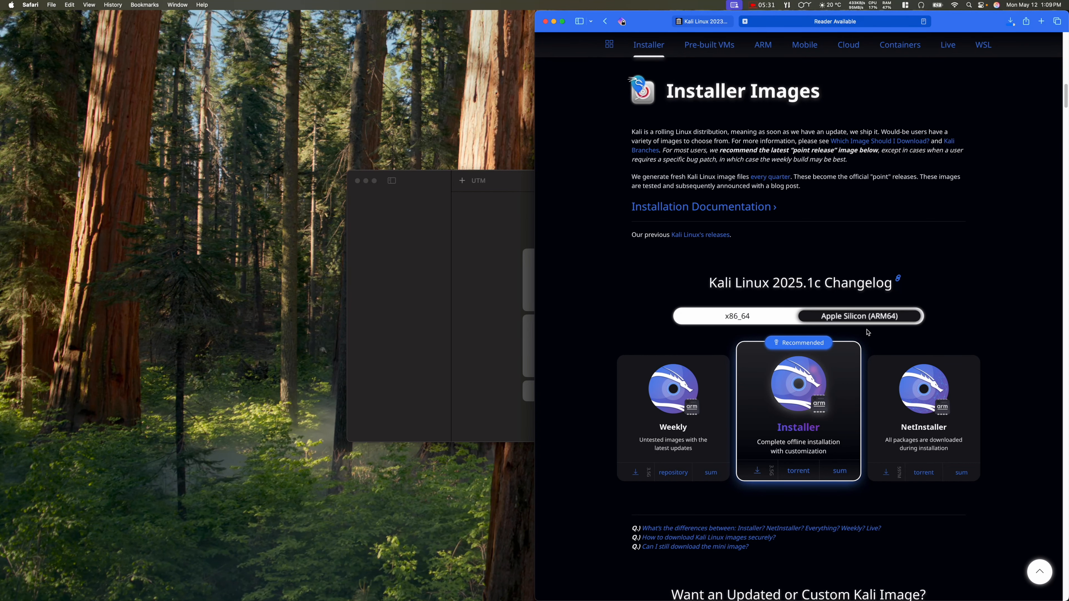
pyautogui.click(711, 22)
pyautogui.click(705, 274)
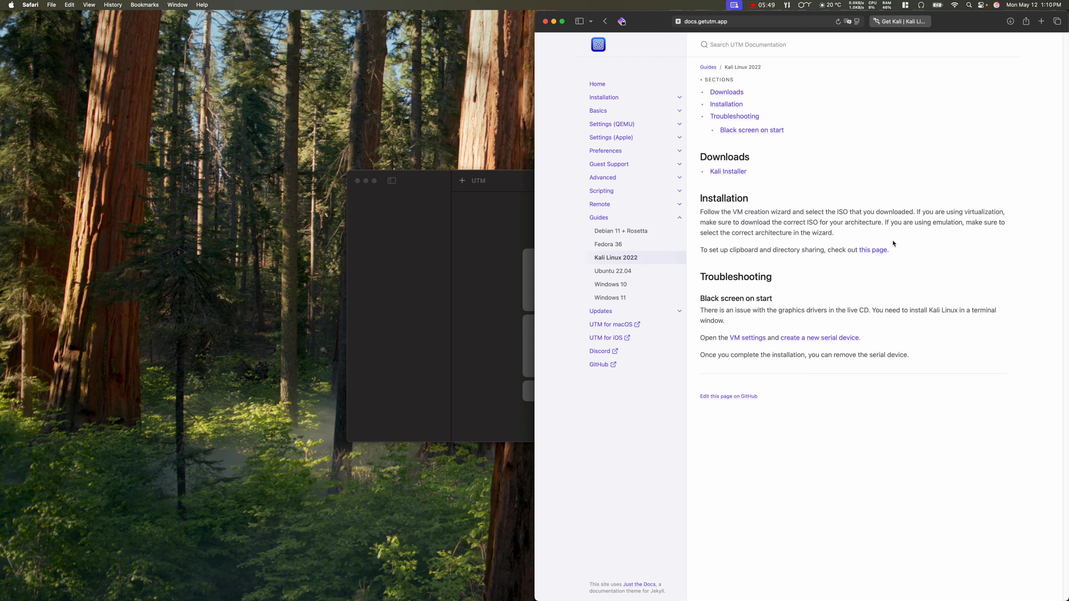
# Step: Look over the clipboard and directory sharing instructions, return to the guide, and minimise Safari
pyautogui.click(876, 250)
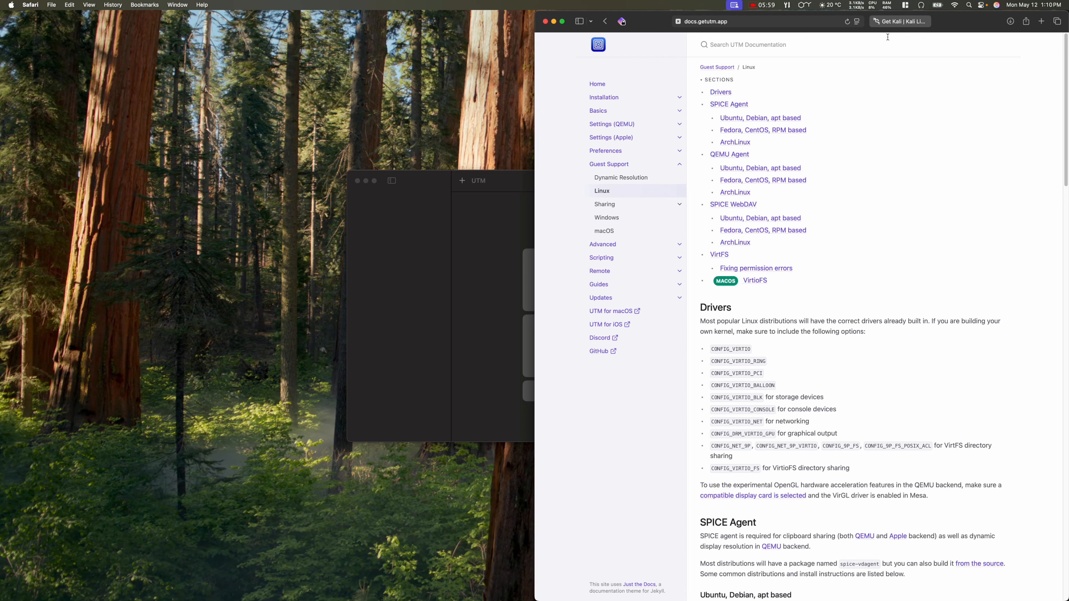
pyautogui.click(605, 22)
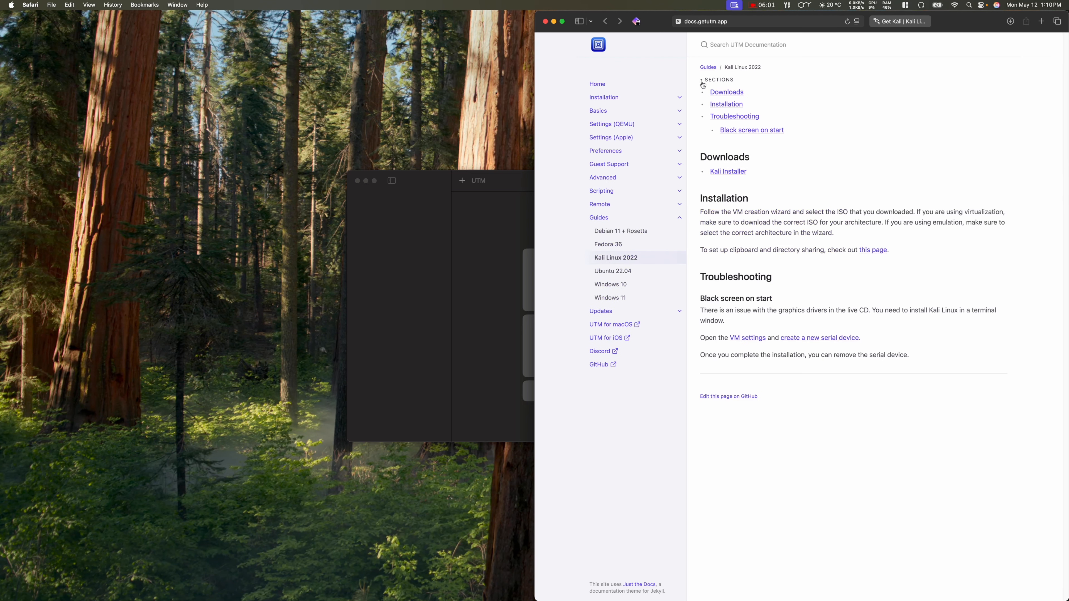
pyautogui.click(555, 22)
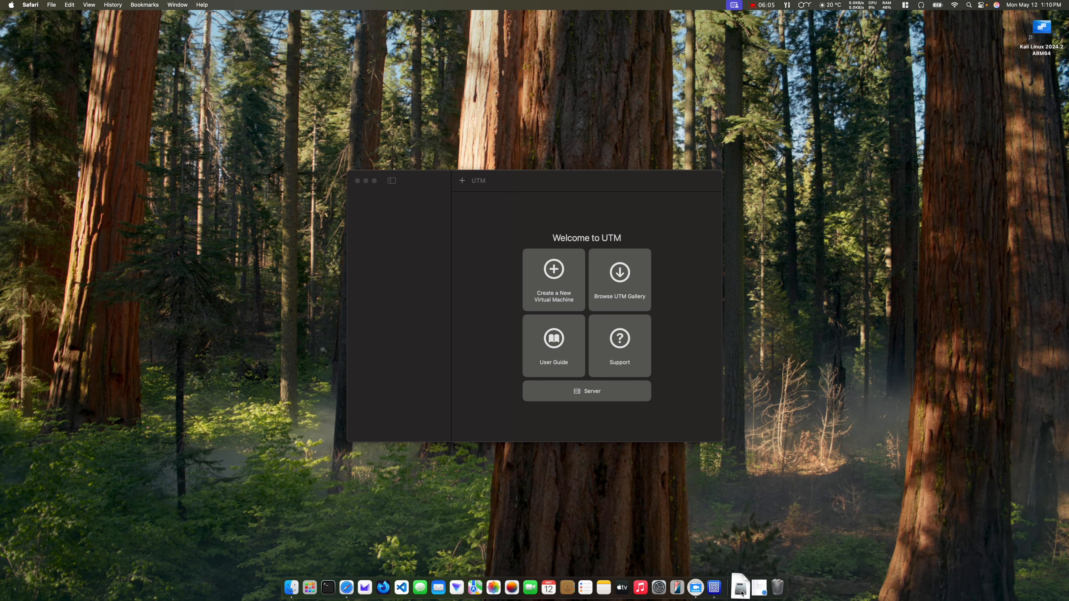
# Step: Check the Dock's Downloads stack, then start a new virtual machine in UTM
pyautogui.click(741, 589)
pyautogui.click(741, 594)
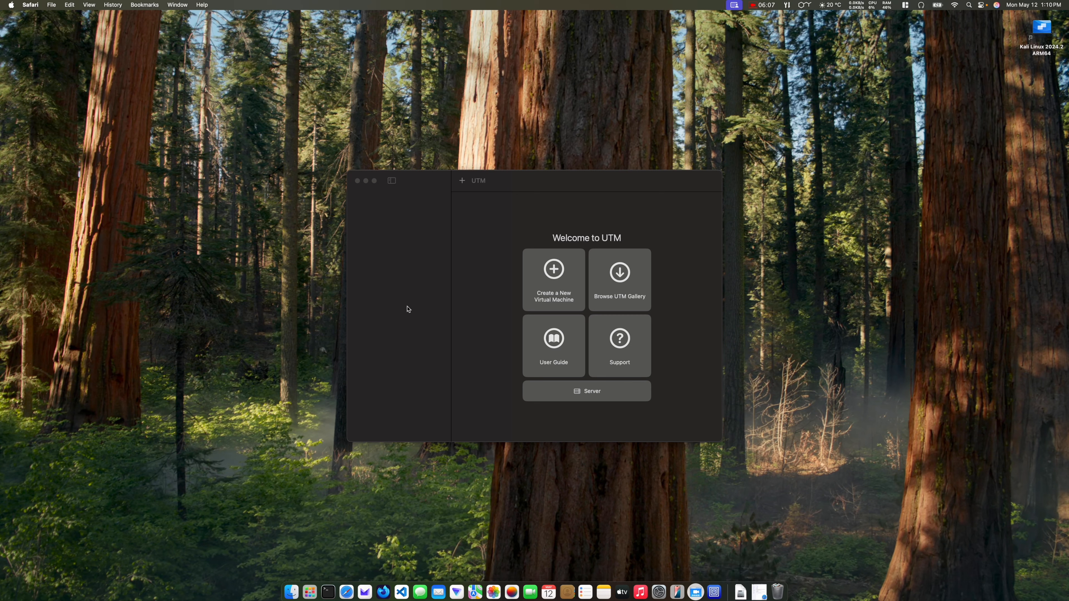
pyautogui.click(461, 182)
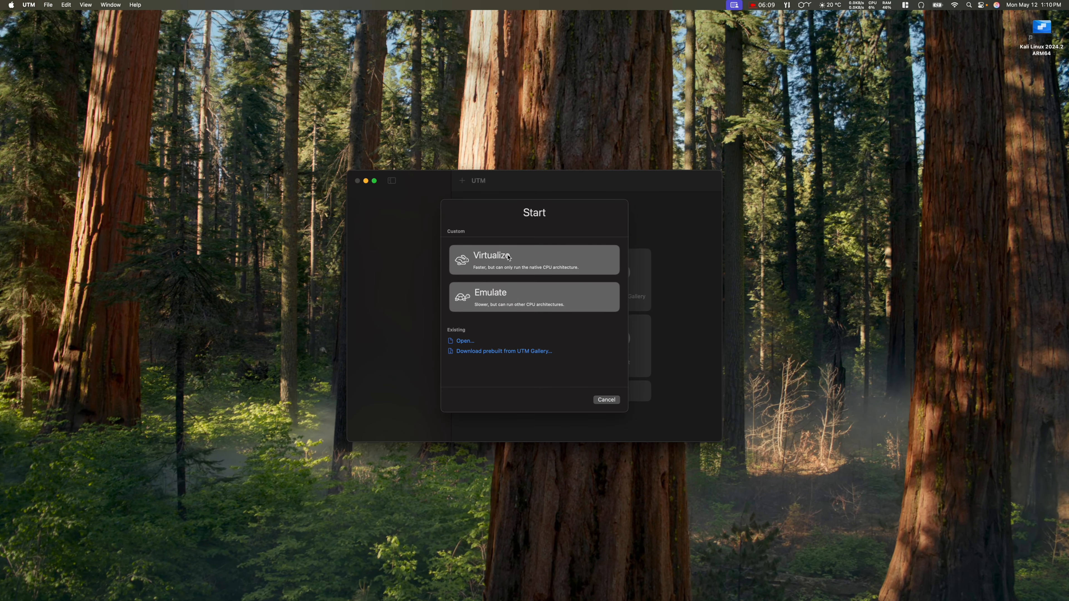
# Step: Virtualize an Other OS booting from kali-linux-2025.1c-installer-arm64.iso in Downloads, continuing to Hardware
pyautogui.click(550, 258)
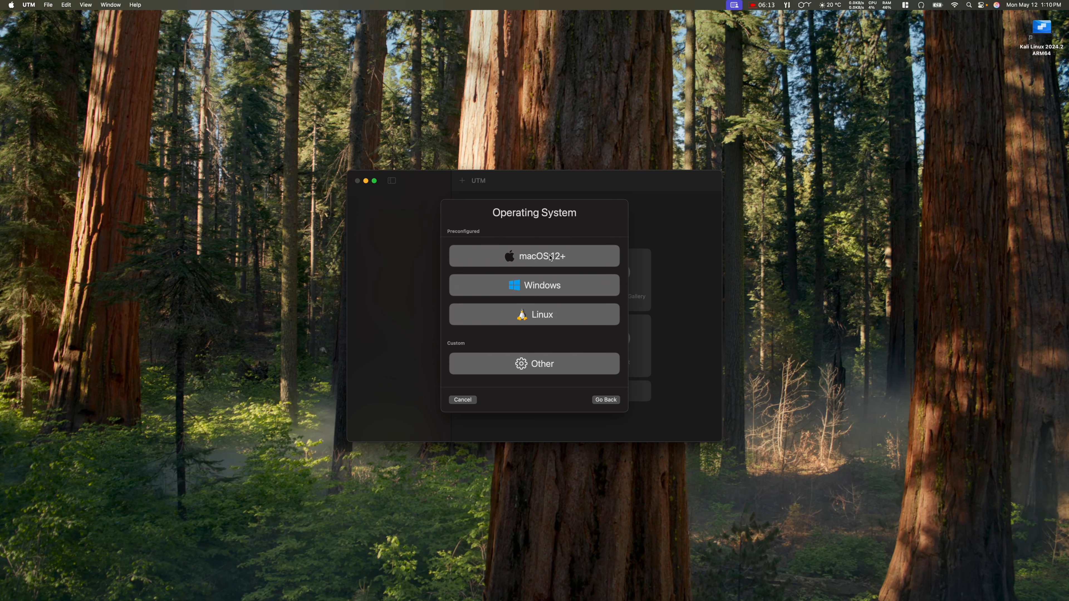
pyautogui.click(554, 365)
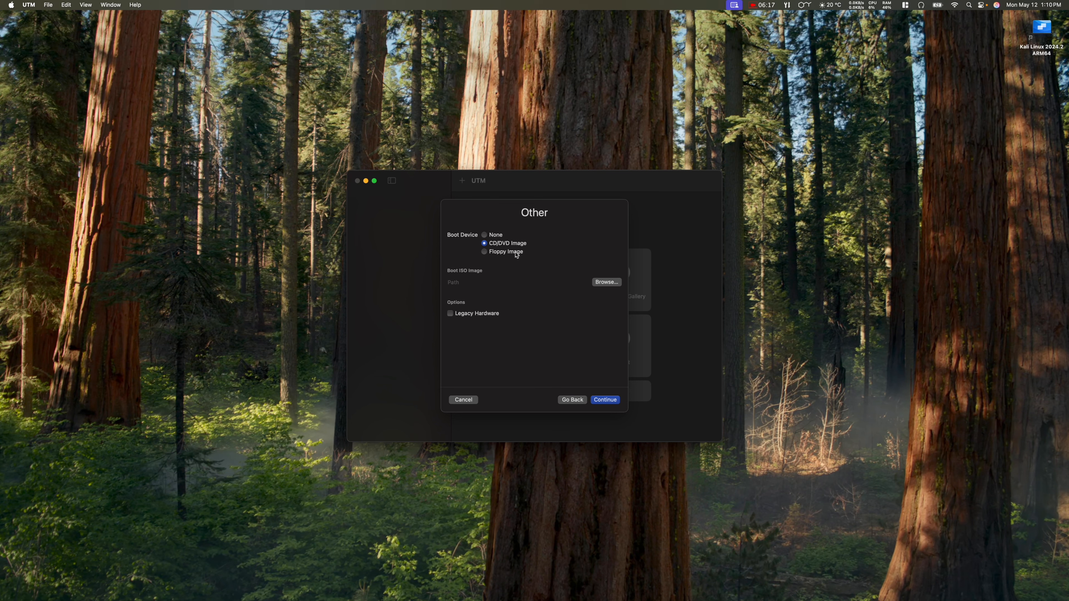
pyautogui.click(606, 282)
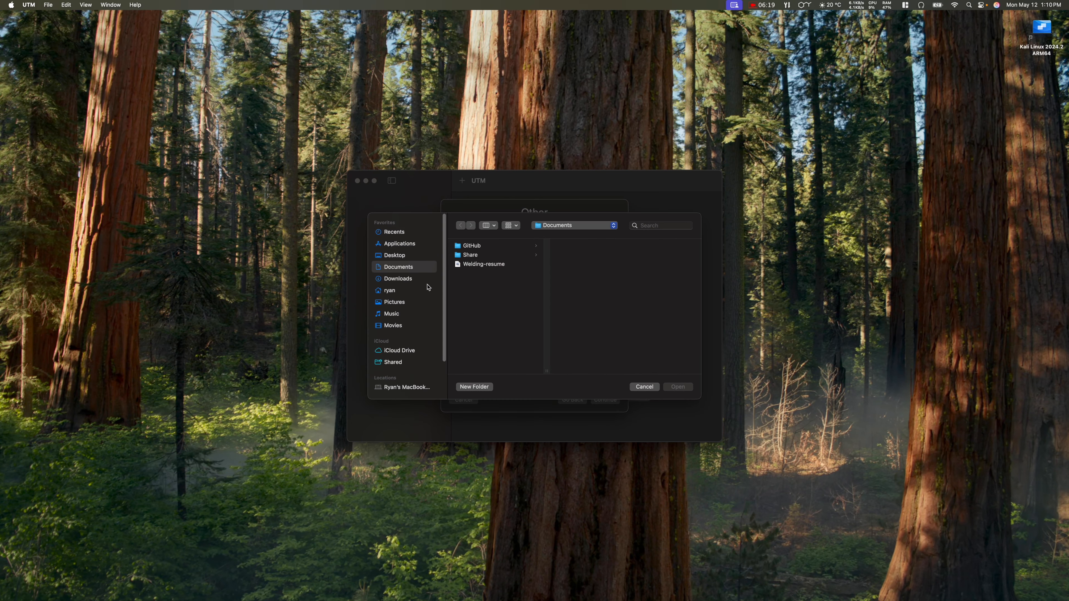
pyautogui.click(406, 276)
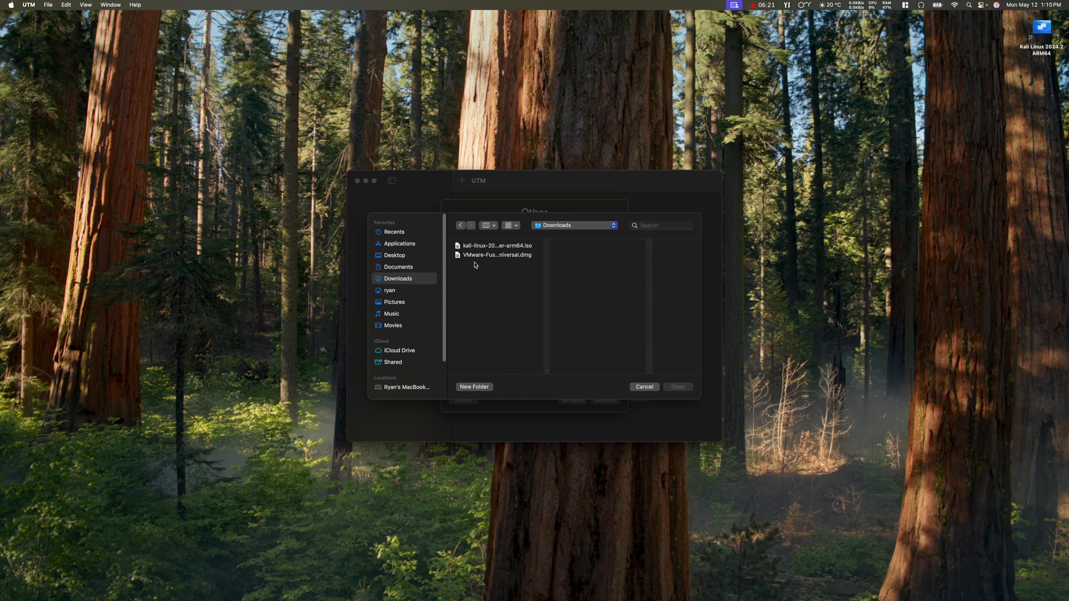
pyautogui.click(481, 248)
pyautogui.click(679, 387)
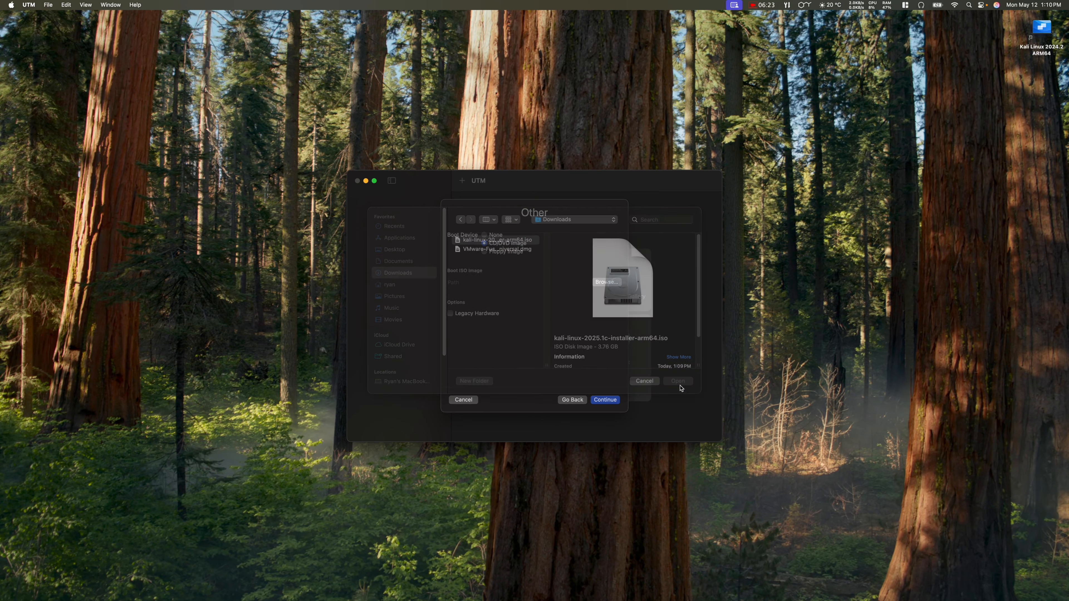
pyautogui.click(606, 401)
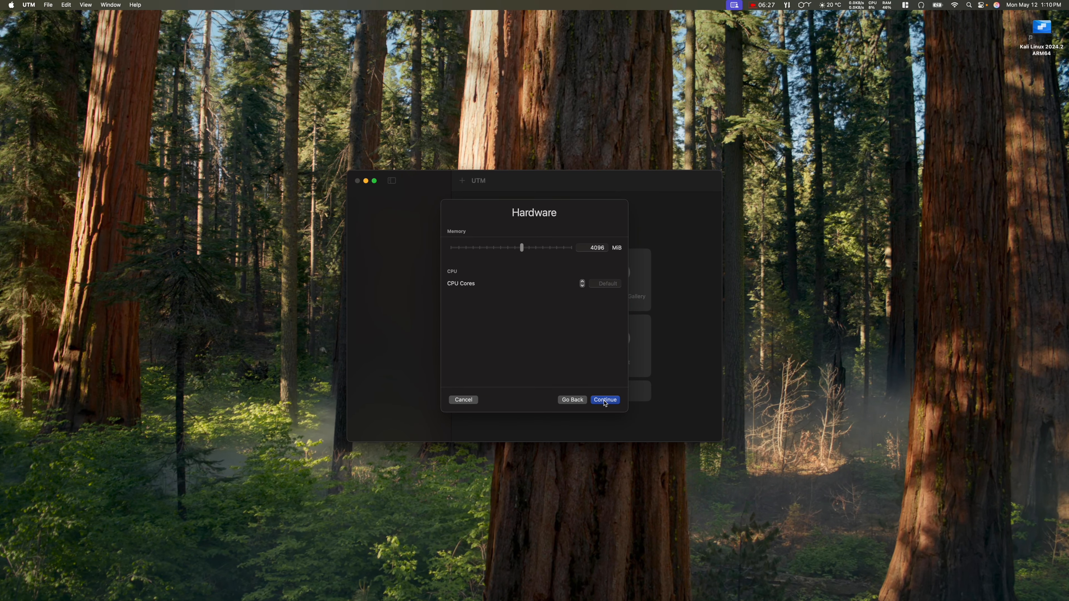
# Step: Lower memory to 2 GB, keep 64 GiB storage and skip the shared directory to reach Summary
pyautogui.moveTo(510, 252)
pyautogui.mouseDown()
pyautogui.moveTo(522, 252)
pyautogui.moveTo(500, 253)
pyautogui.moveTo(508, 249)
pyautogui.mouseUp()
pyautogui.click(610, 402)
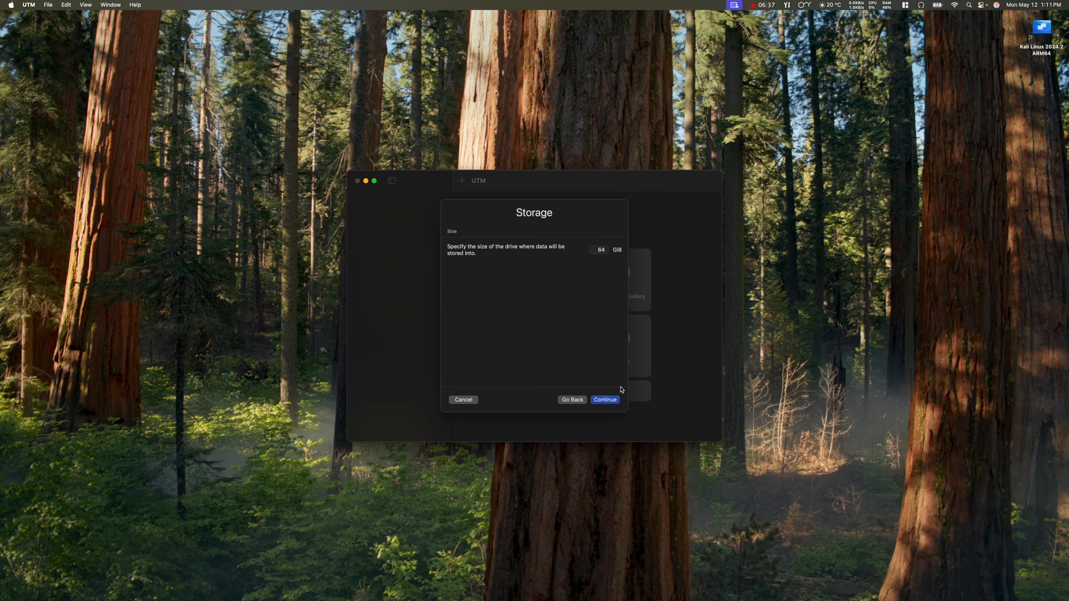
pyautogui.click(606, 402)
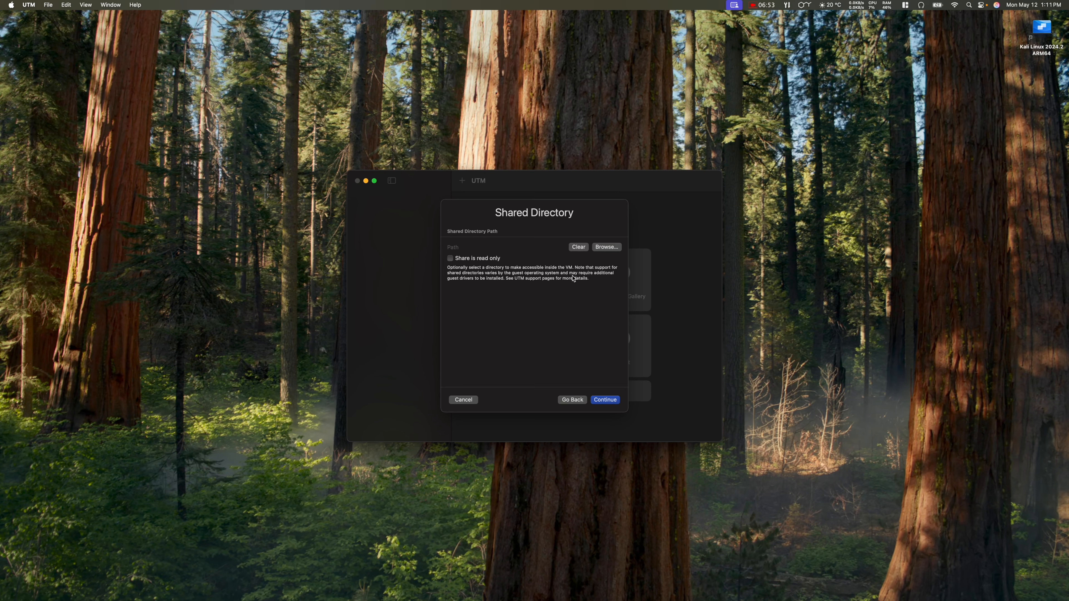
pyautogui.click(601, 402)
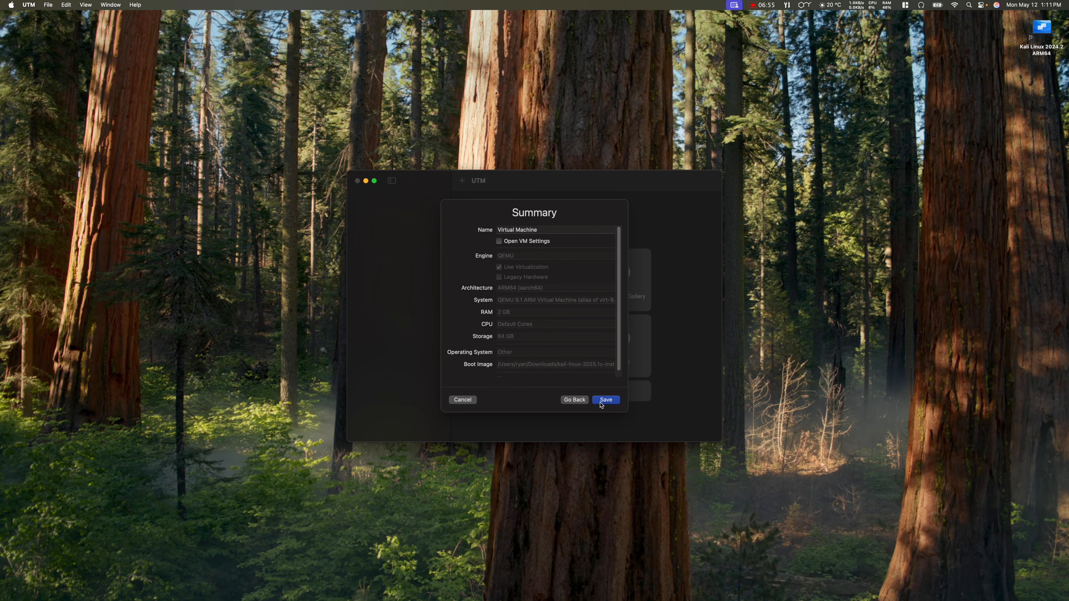
# Step: Replace the default name with 'Kali' and save the new virtual machine
pyautogui.tripleClick(543, 229)
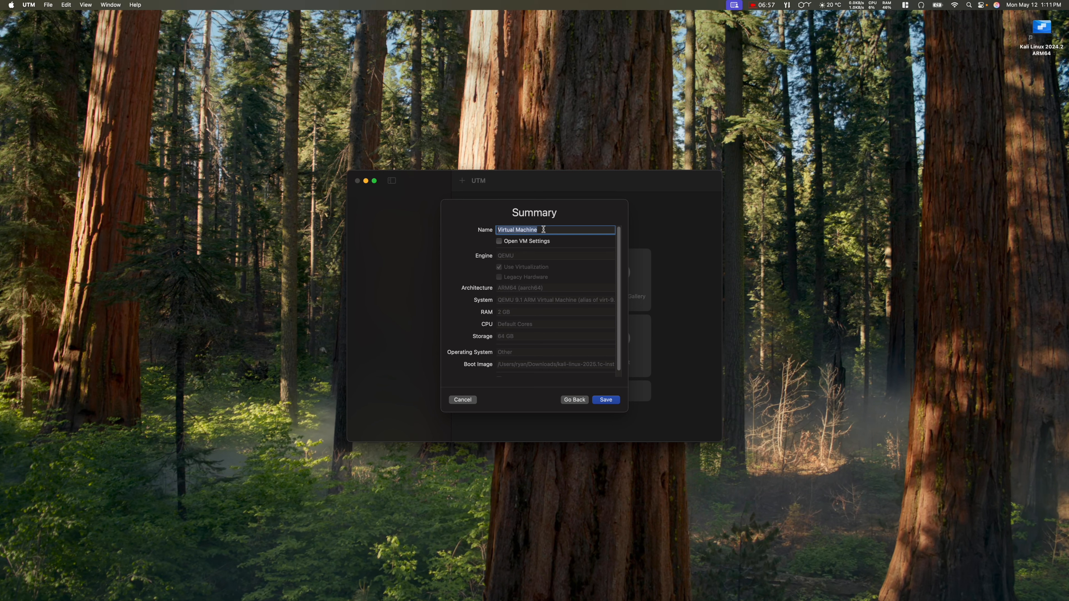
pyautogui.write('Kali')
pyautogui.scroll(-1, 557, 320)
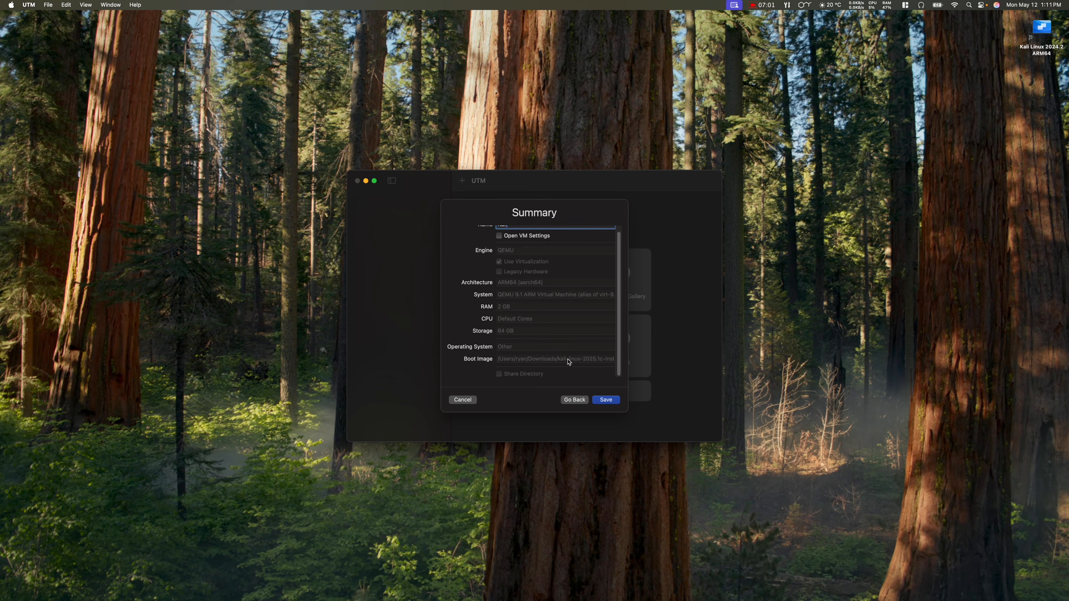
pyautogui.click(611, 402)
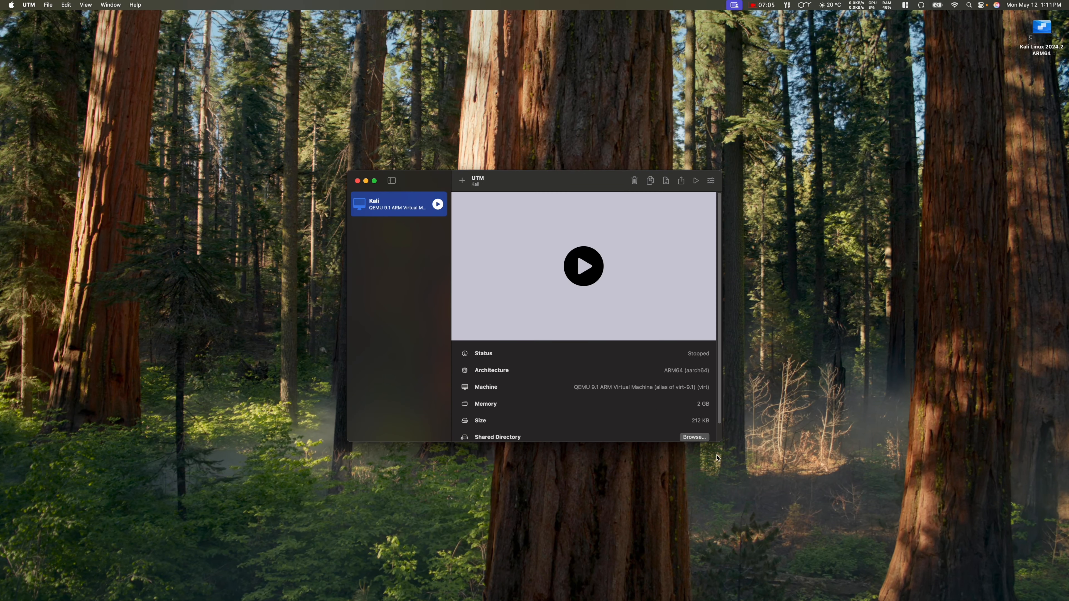
# Step: Start the Kali VM with its installer ISO attached, reaching the GNU GRUB menu
pyautogui.scroll(-2, 639, 419)
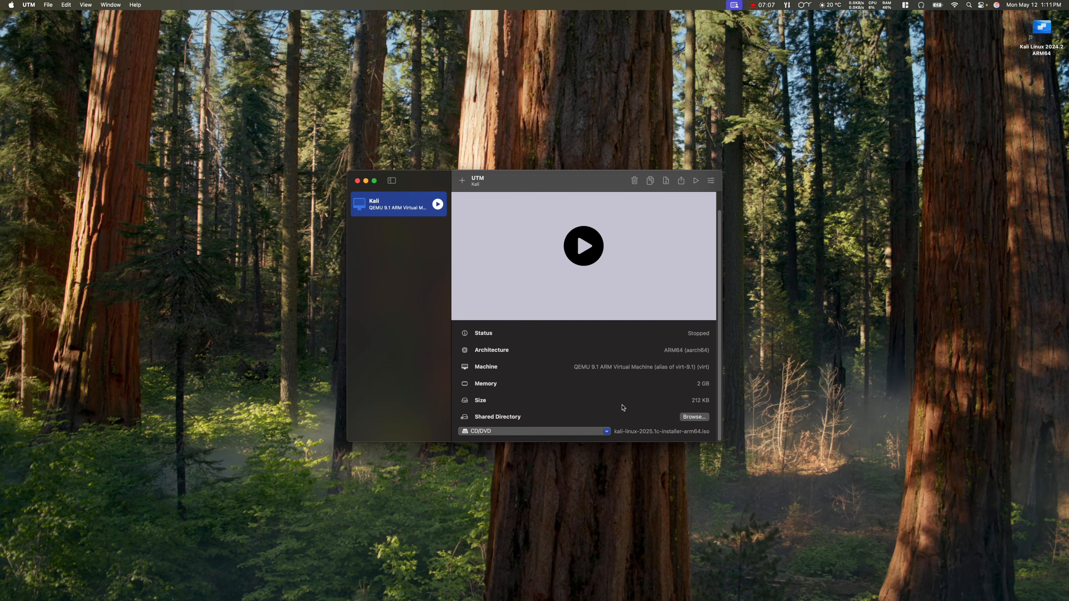
pyautogui.click(586, 249)
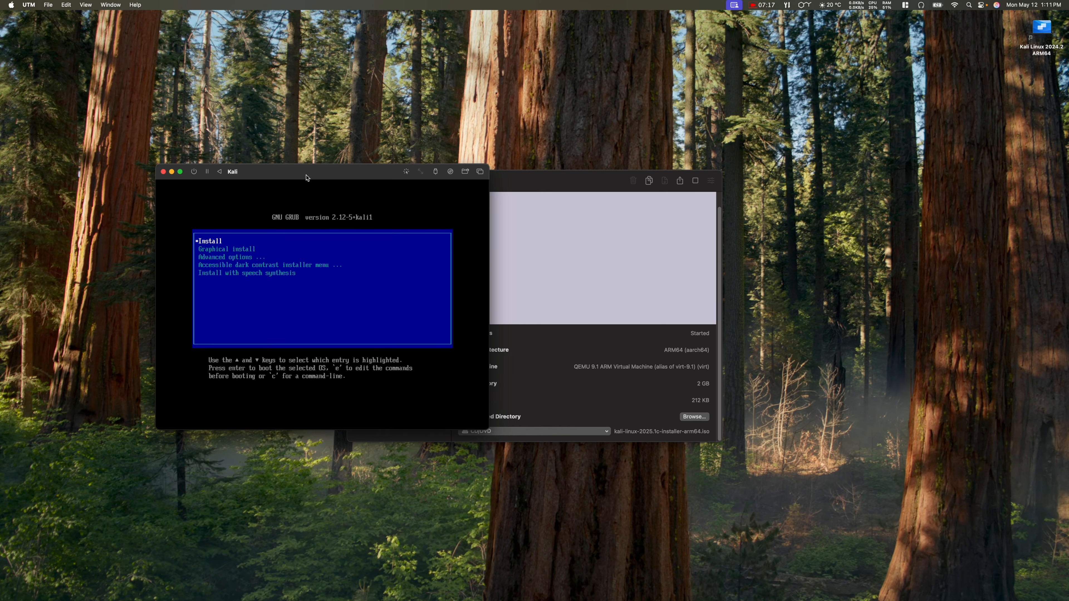
# Step: Move the VM window and boot the Graphical install entry from GRUB
pyautogui.moveTo(305, 175); pyautogui.dragTo(374, 145)
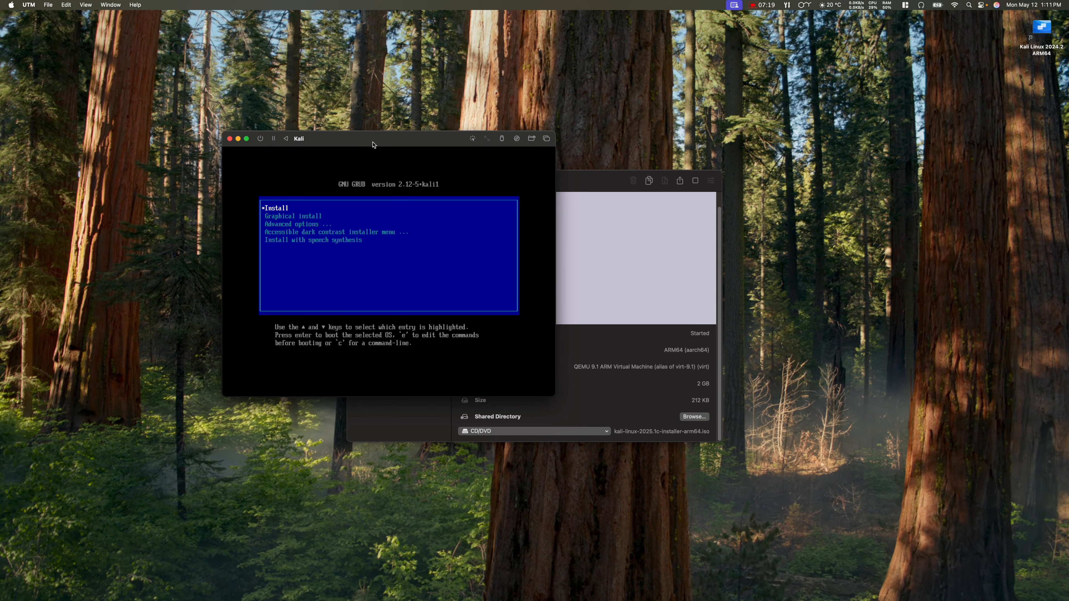
pyautogui.press('Down')
pyautogui.press('Return')
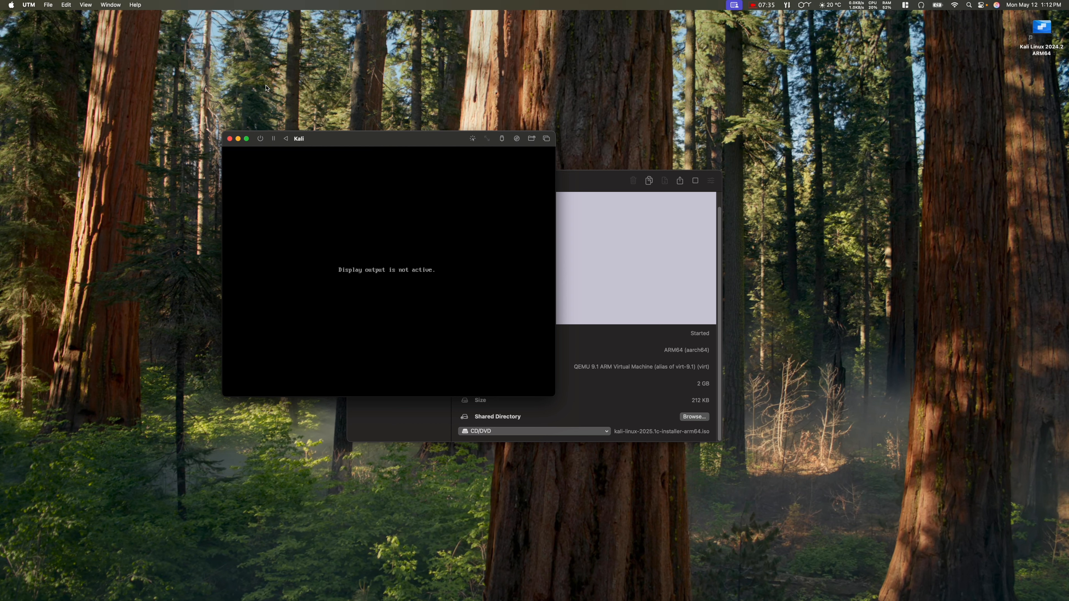
# Step: Force-stop the unresponsive Kali VM and close its window
pyautogui.click(261, 139)
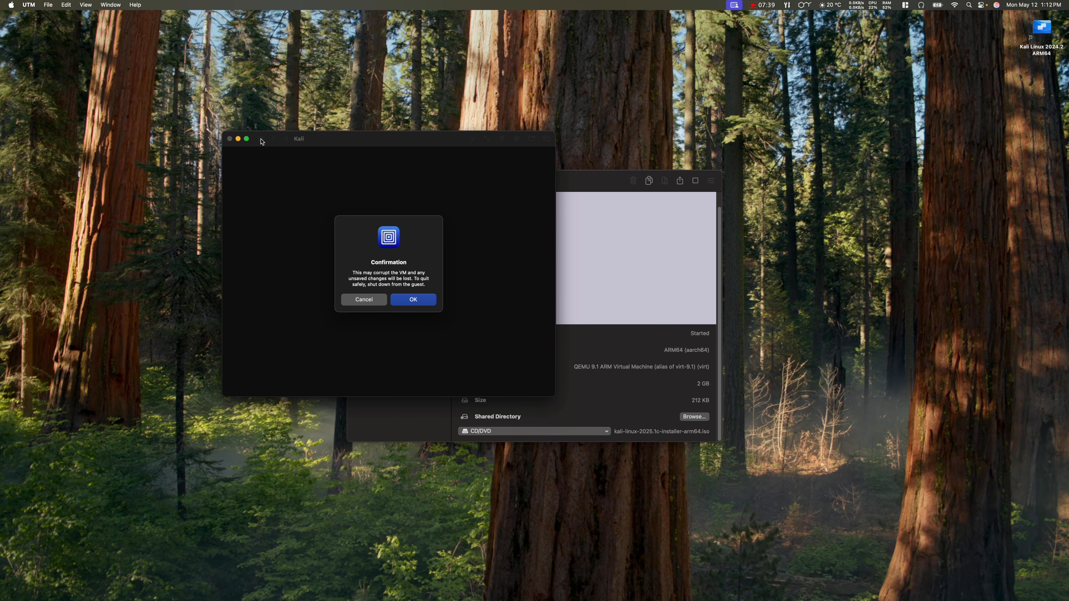
pyautogui.click(423, 300)
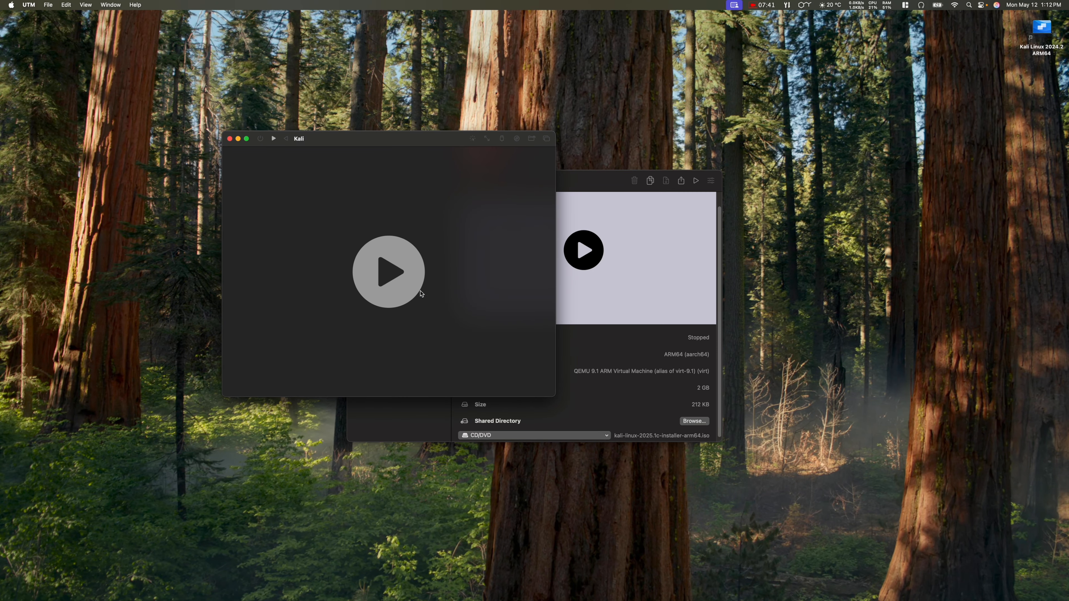
pyautogui.click(230, 138)
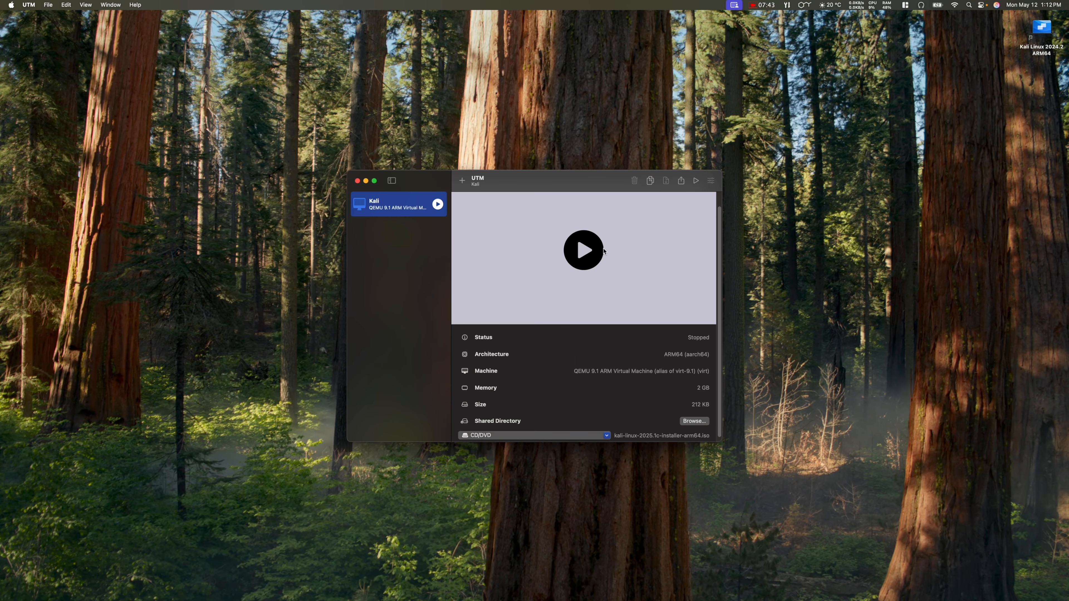
# Step: Restart Kali, boot the plain Install entry, rearrange the windows, and close the blank VM window
pyautogui.click(585, 250)
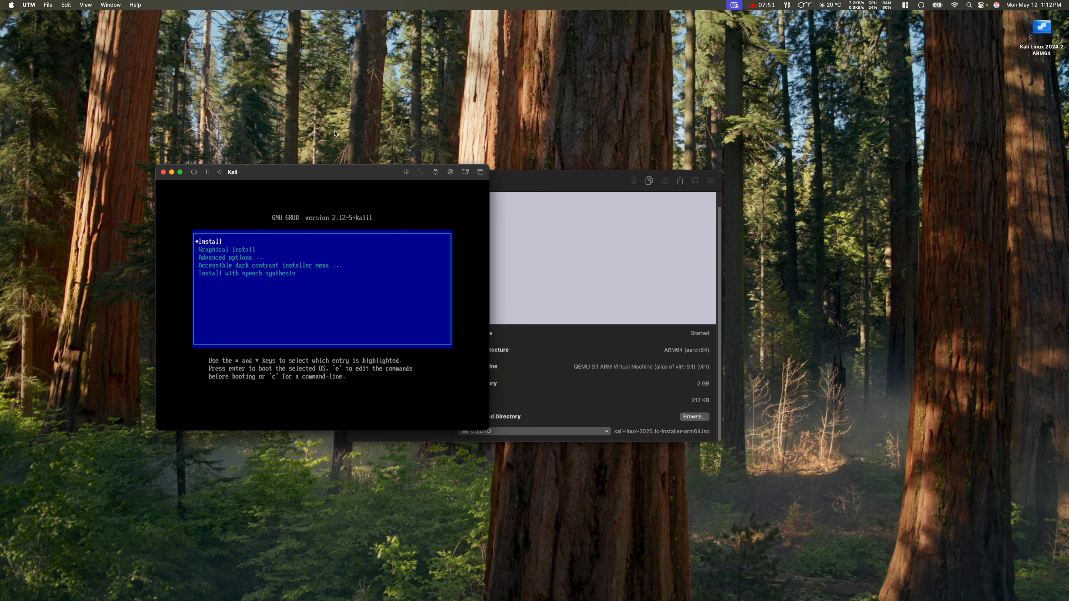
pyautogui.press('Return')
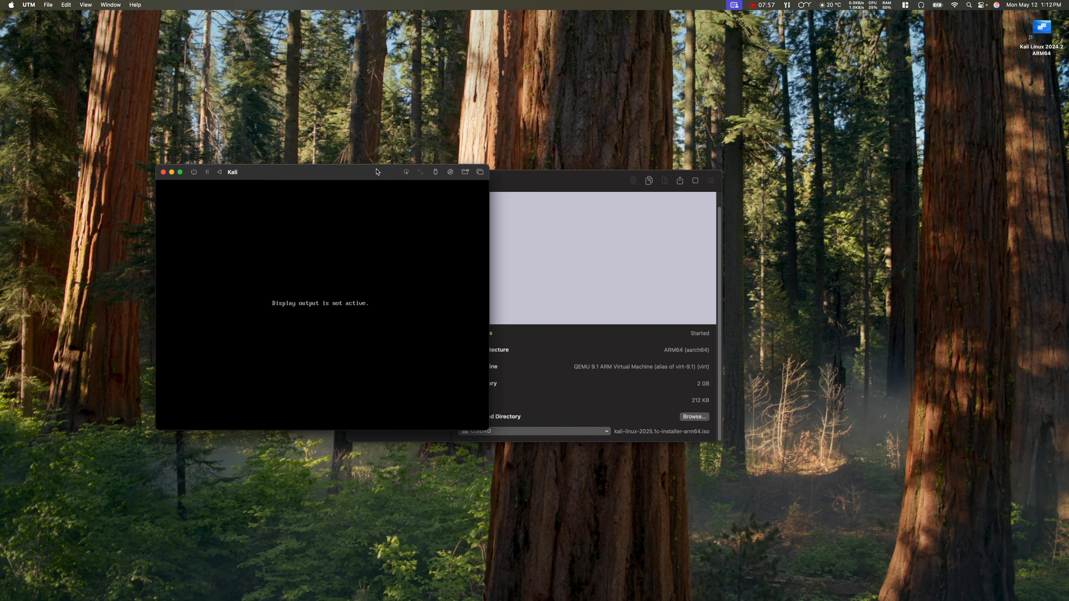
pyautogui.moveTo(369, 171); pyautogui.dragTo(281, 144)
pyautogui.moveTo(529, 183); pyautogui.dragTo(600, 188)
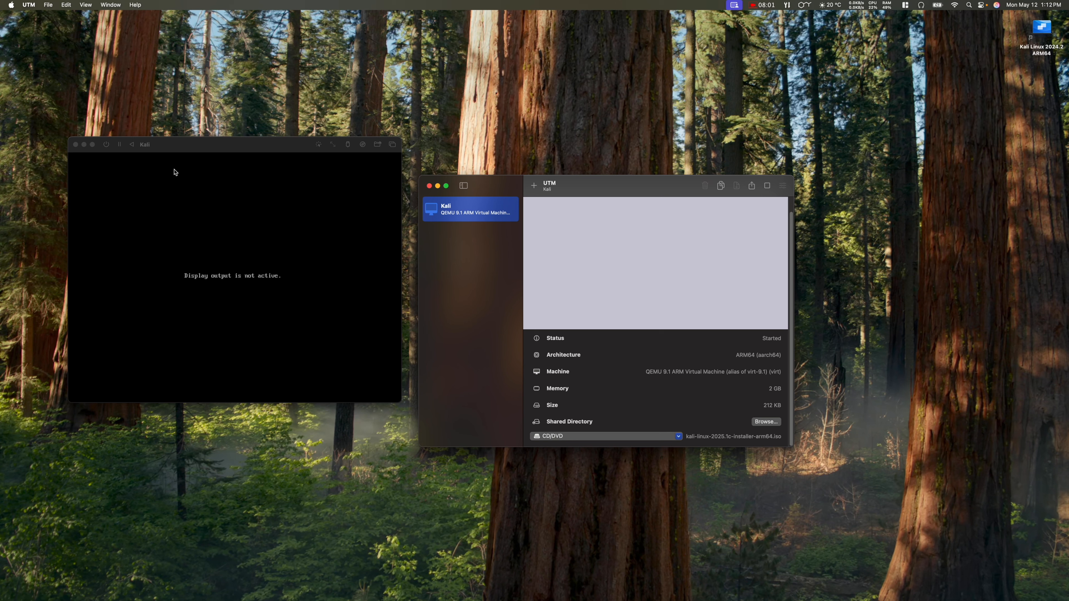
pyautogui.click(76, 145)
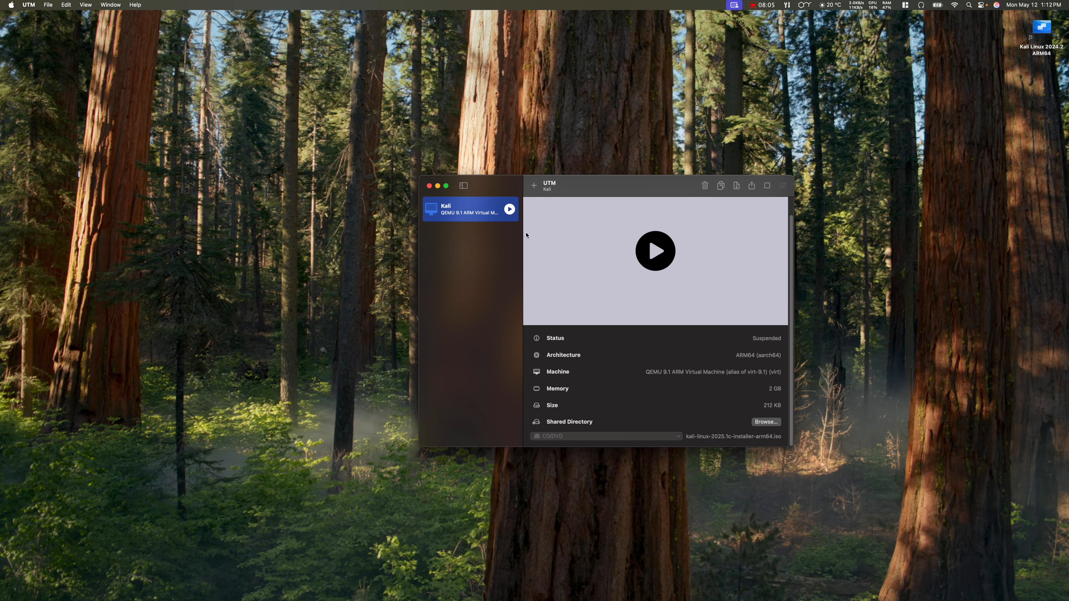
# Step: Stop the suspended Kali VM from its context menu and confirm the force-stop
pyautogui.rightClick(477, 210)
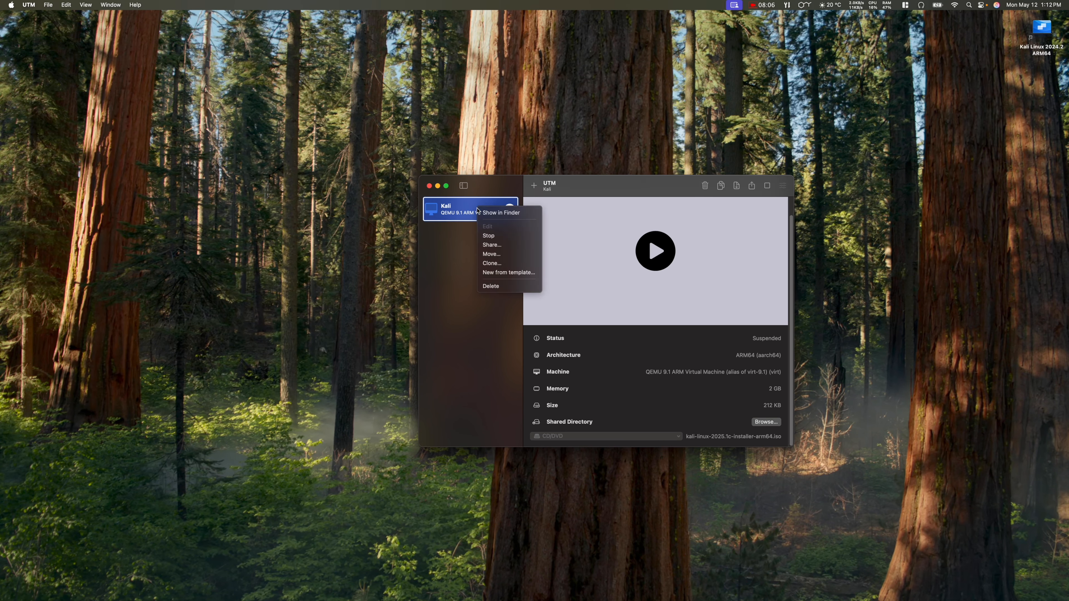
pyautogui.click(502, 237)
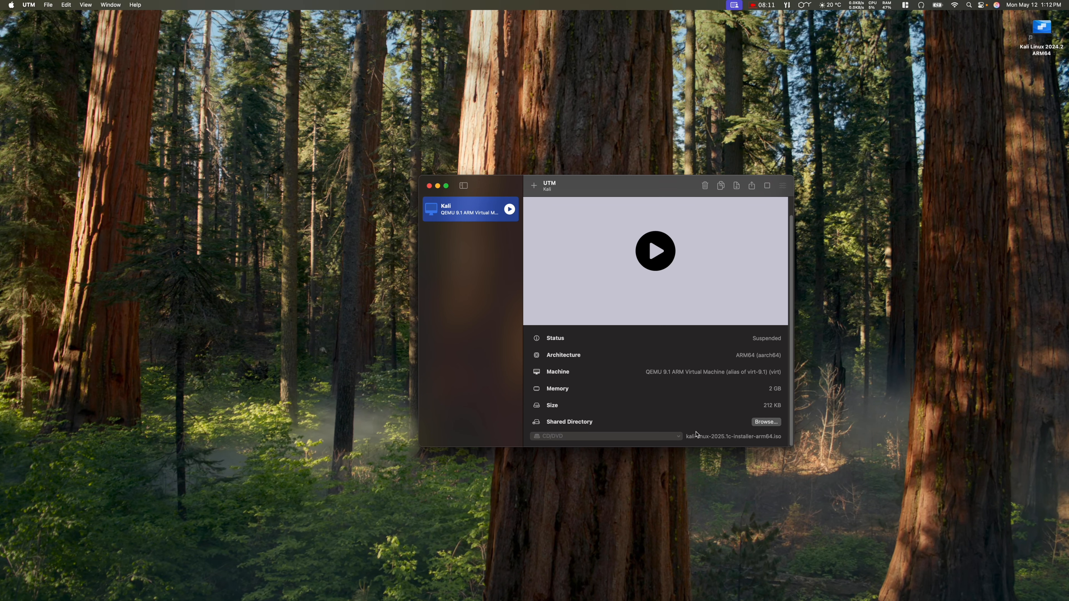
pyautogui.rightClick(468, 211)
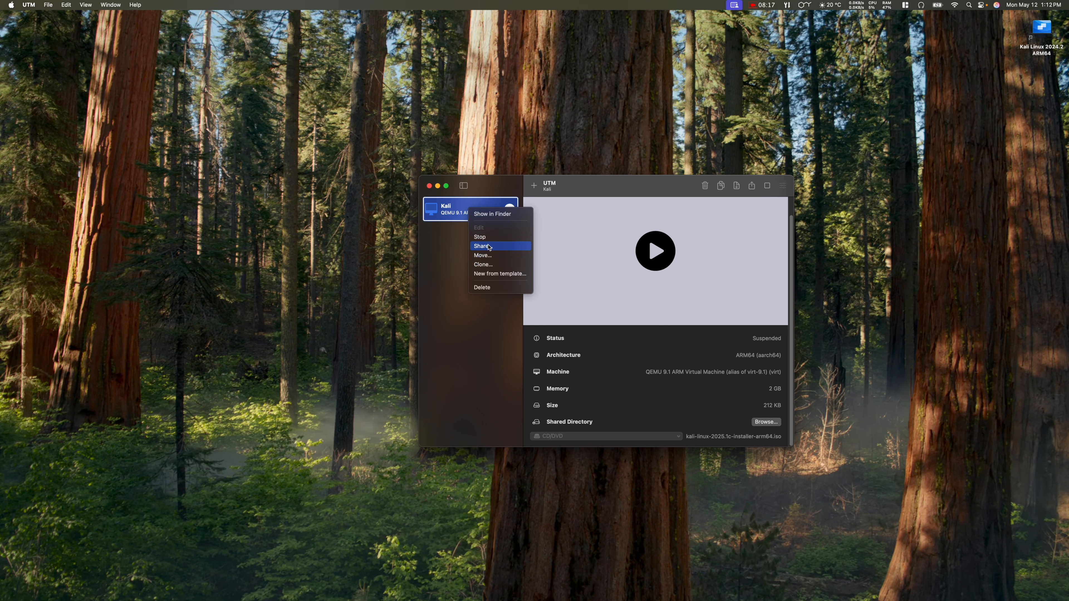
pyautogui.click(480, 237)
pyautogui.click(623, 339)
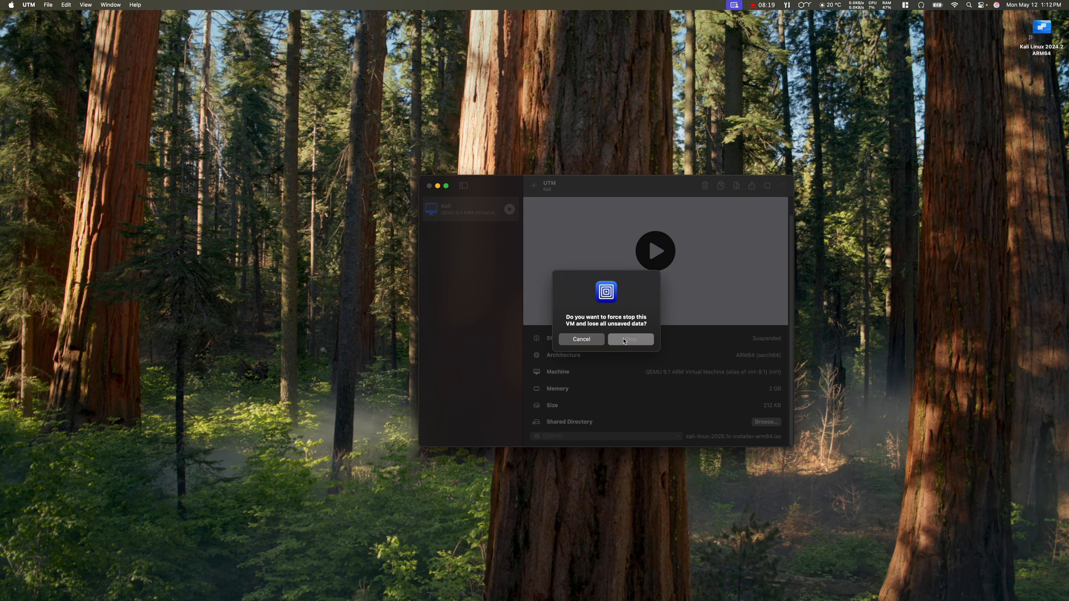
pyautogui.rightClick(458, 210)
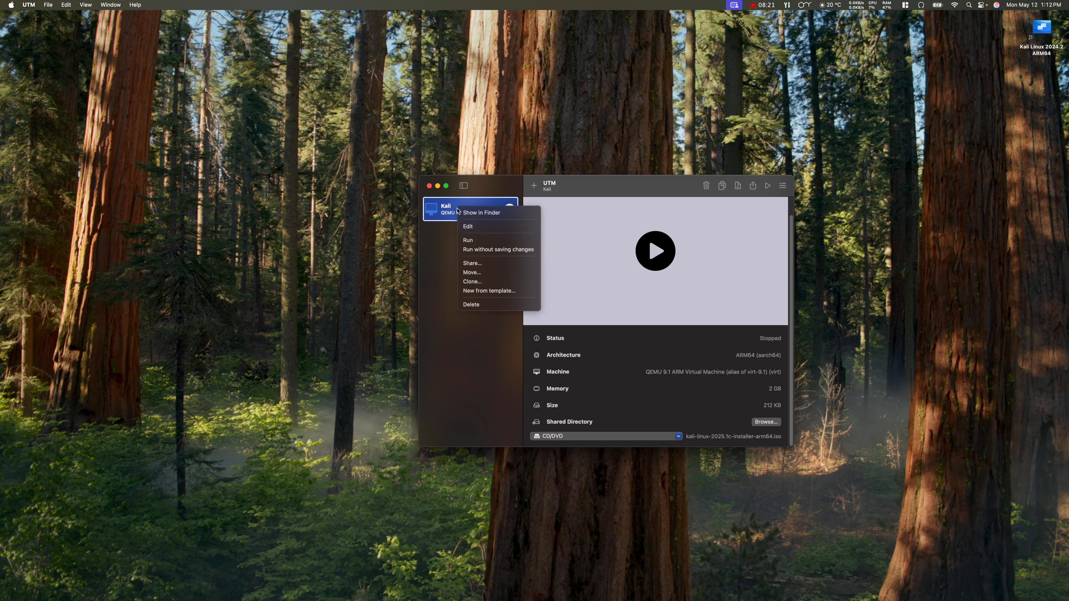
# Step: Edit Kali's Display settings to use virtio-ramfb-gl (GPU Supported) as the emulated display card
pyautogui.click(473, 228)
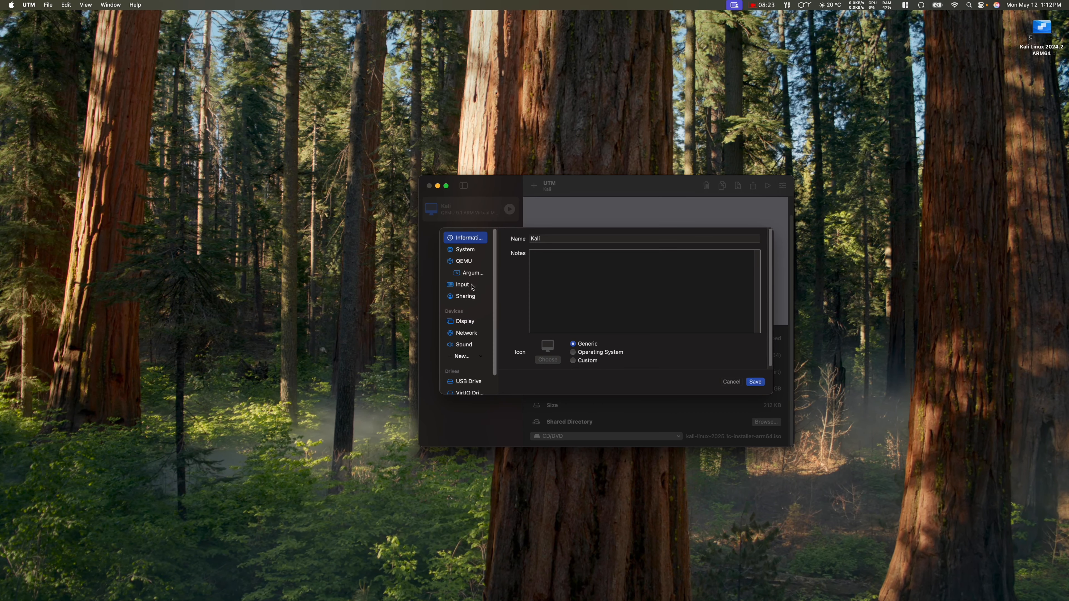
pyautogui.click(474, 322)
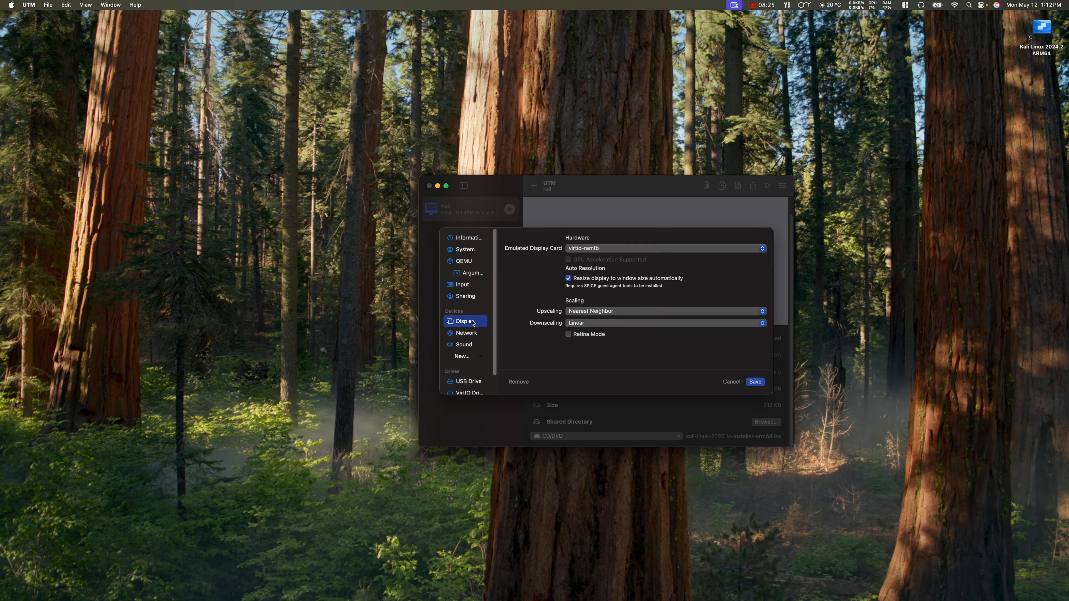
pyautogui.click(612, 248)
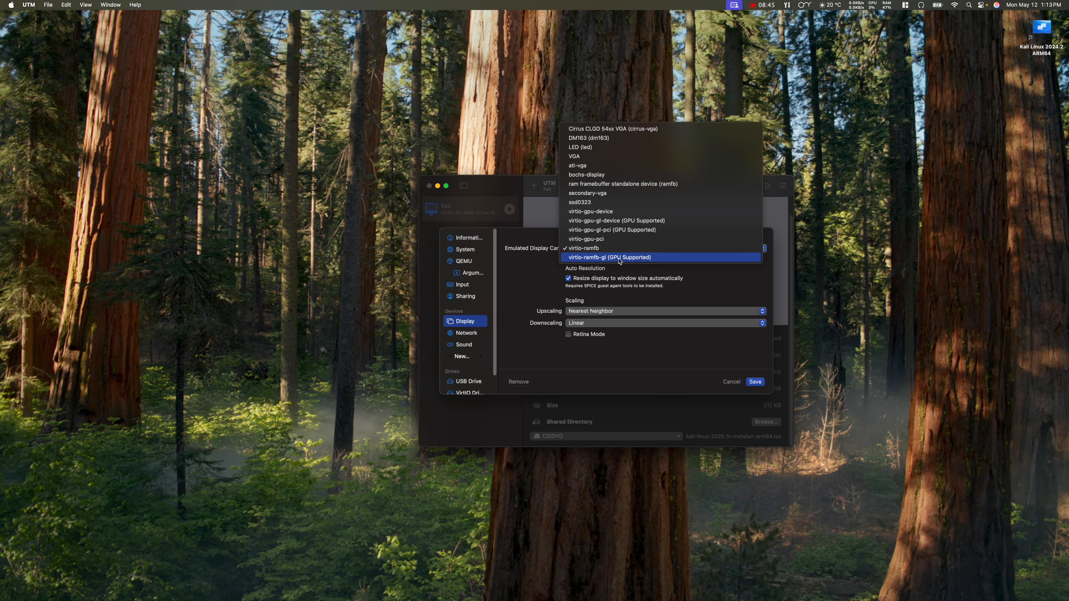
pyautogui.click(620, 259)
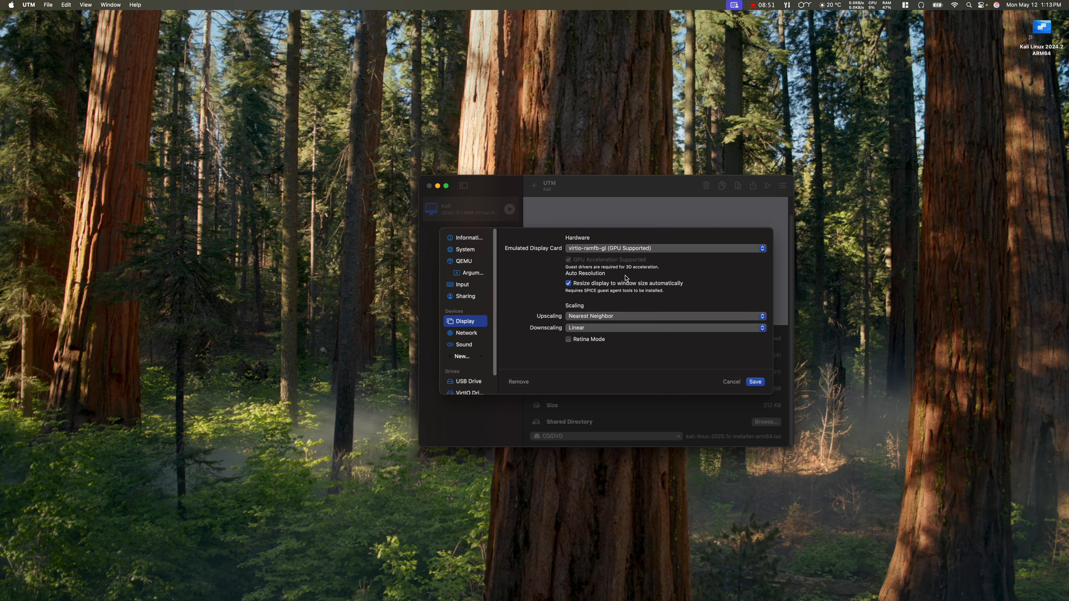
# Step: Bring up UTM's Kali Linux 2022 guide in Safari and find its black-screen troubleshooting fix
pyautogui.moveTo(644, 590)
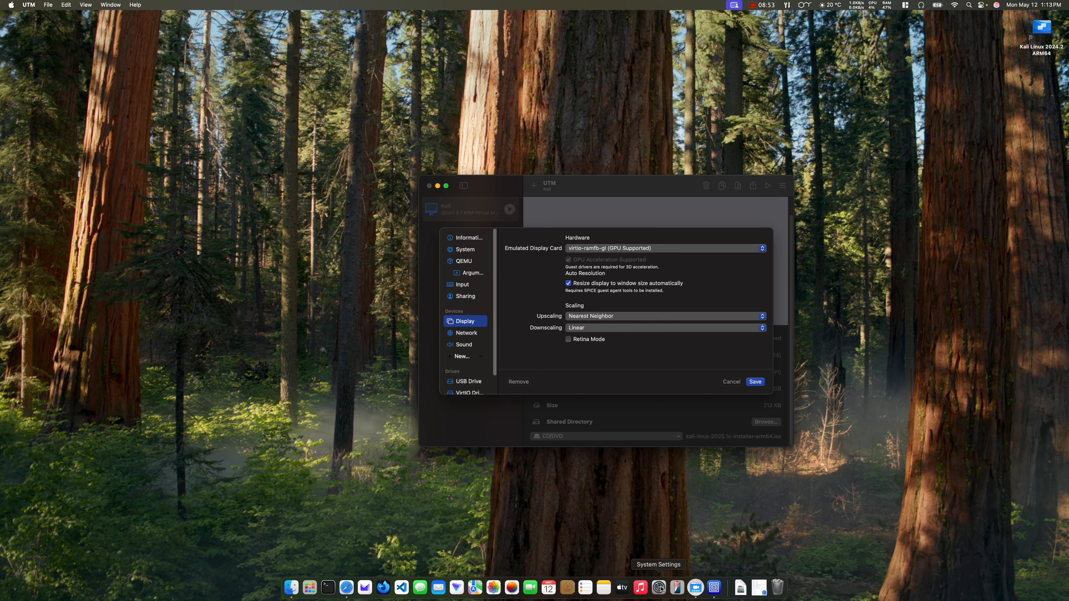
pyautogui.click(347, 588)
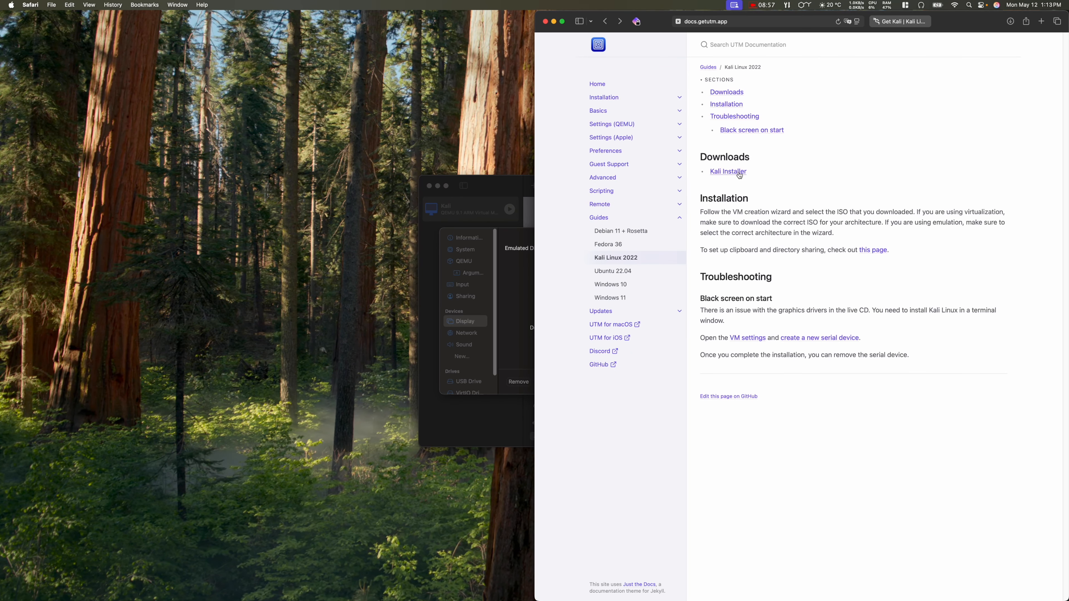
pyautogui.click(736, 108)
# Step: Discard the open VM settings, reopen the Kali VM's settings and add a serial device
pyautogui.click(532, 245)
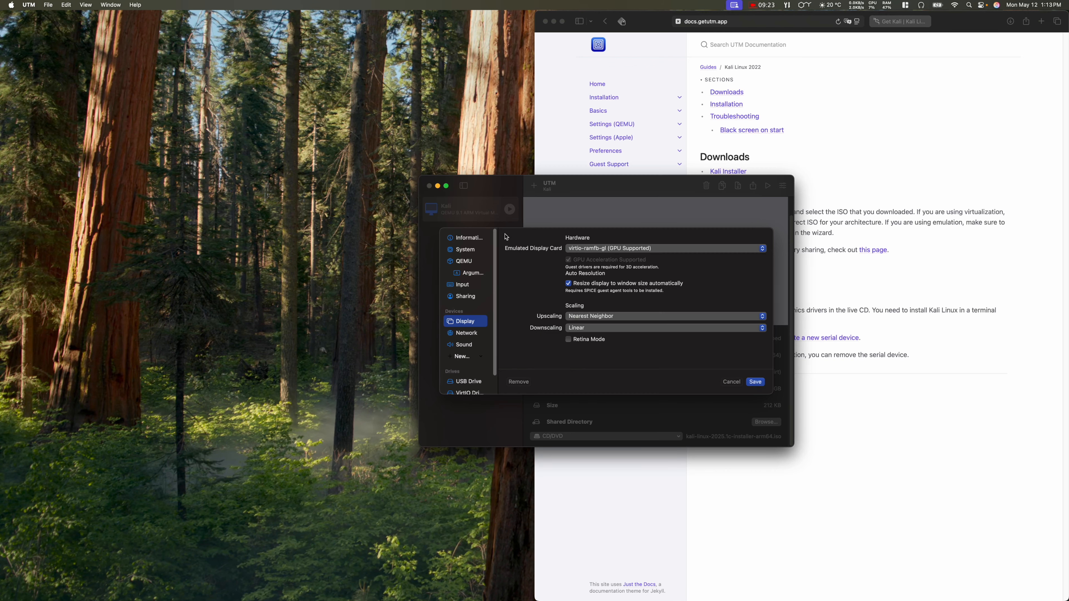
pyautogui.click(733, 383)
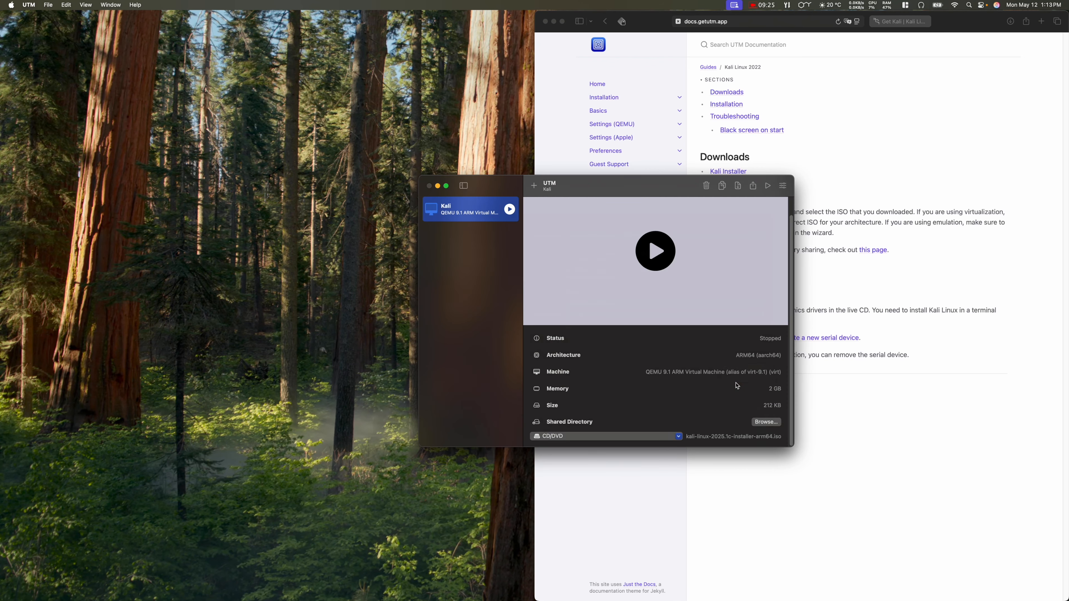
pyautogui.rightClick(469, 210)
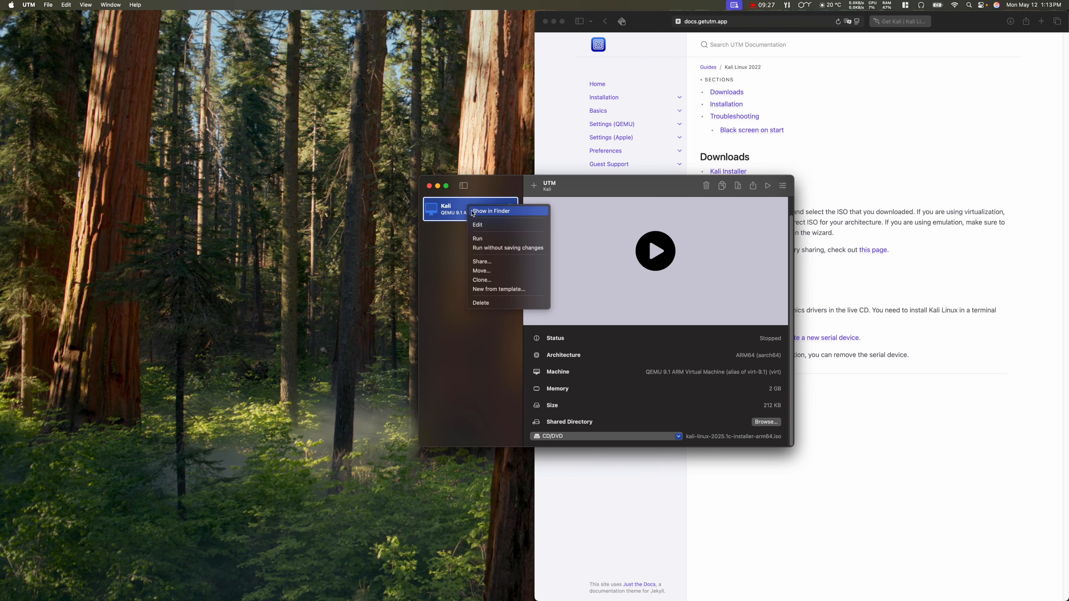
pyautogui.click(482, 227)
pyautogui.scroll(-2, 467, 327)
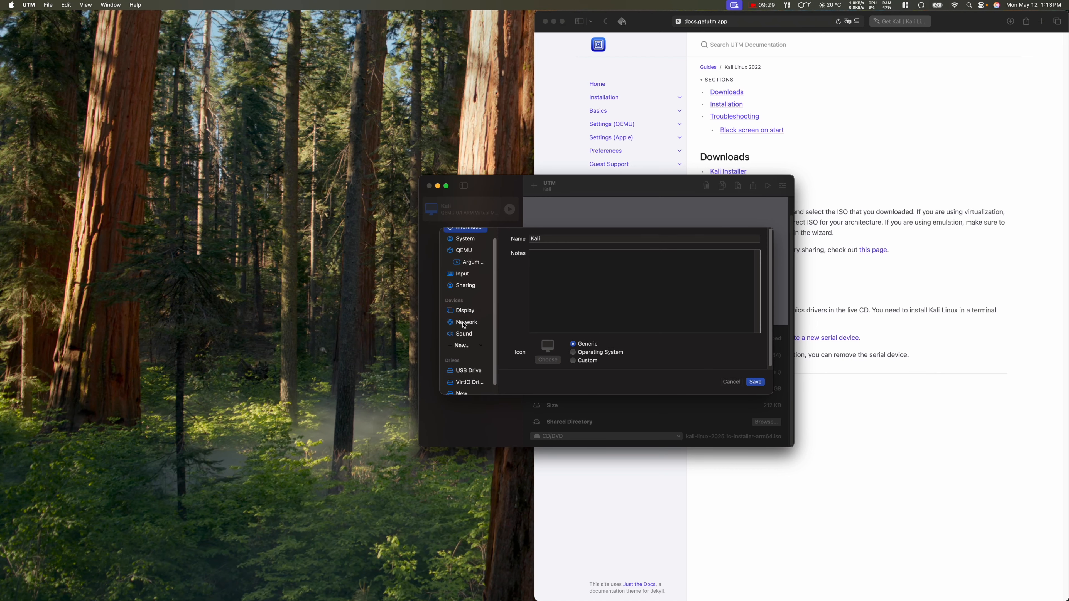
pyautogui.click(465, 341)
pyautogui.click(466, 360)
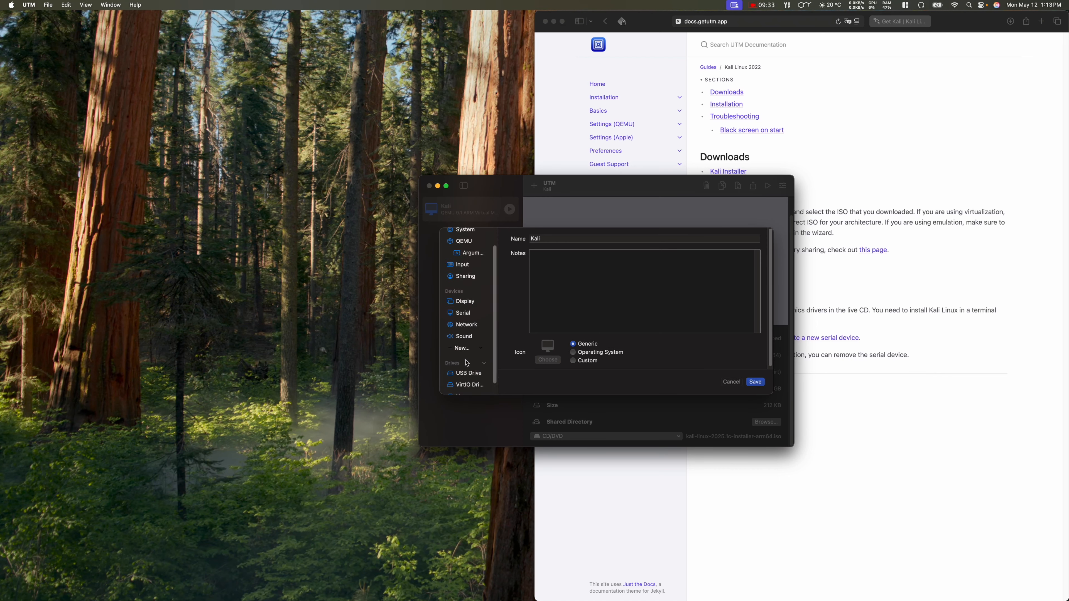
# Step: Check the new serial device, save the Kali VM settings and start the VM
pyautogui.scroll(2, 466, 358)
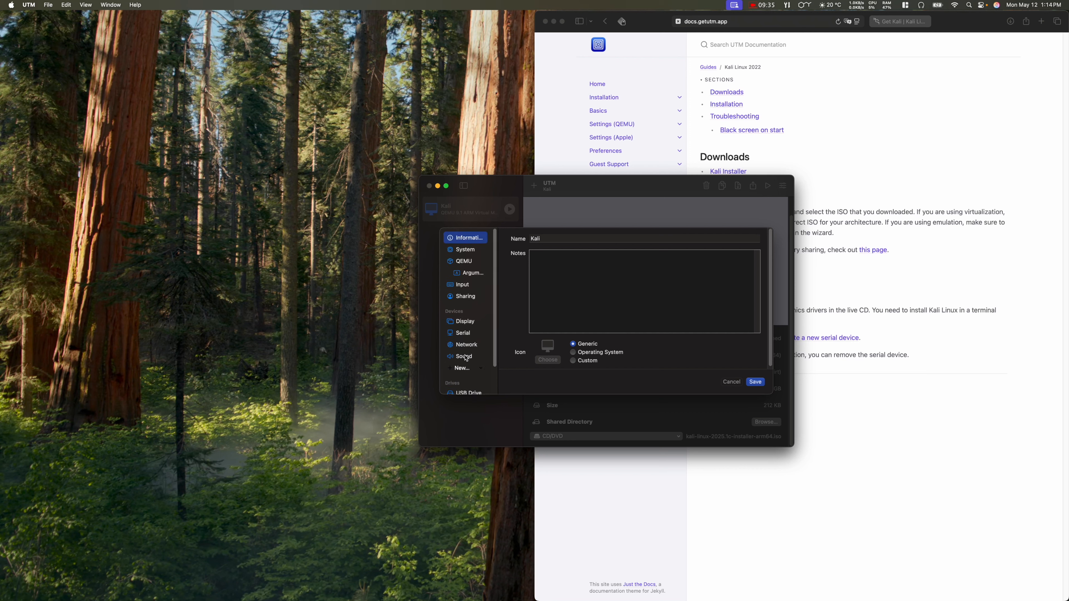
pyautogui.click(464, 335)
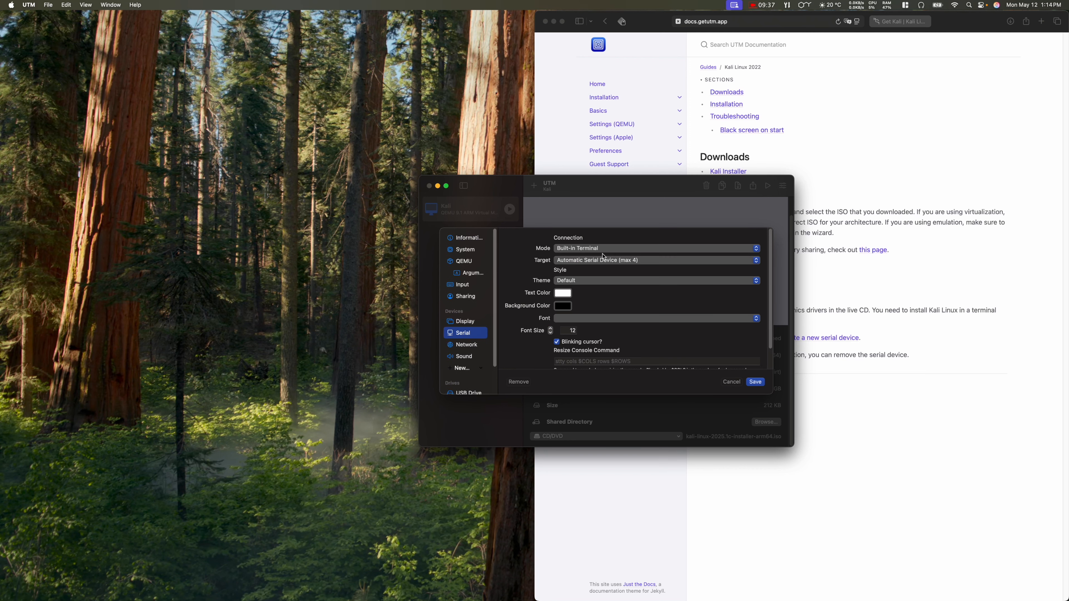
pyautogui.scroll(-2, 763, 318)
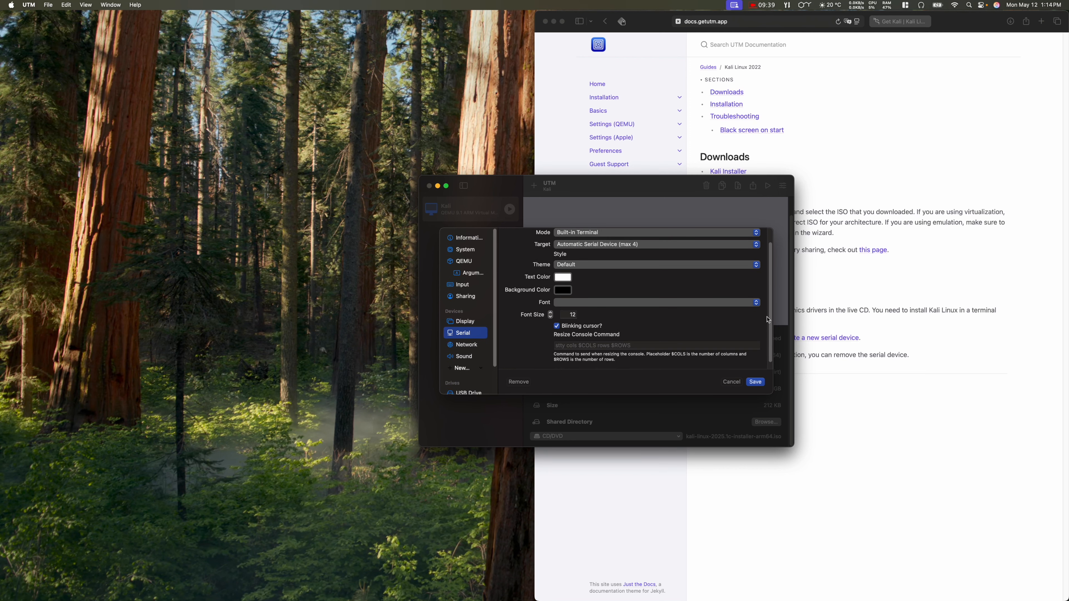
pyautogui.click(756, 382)
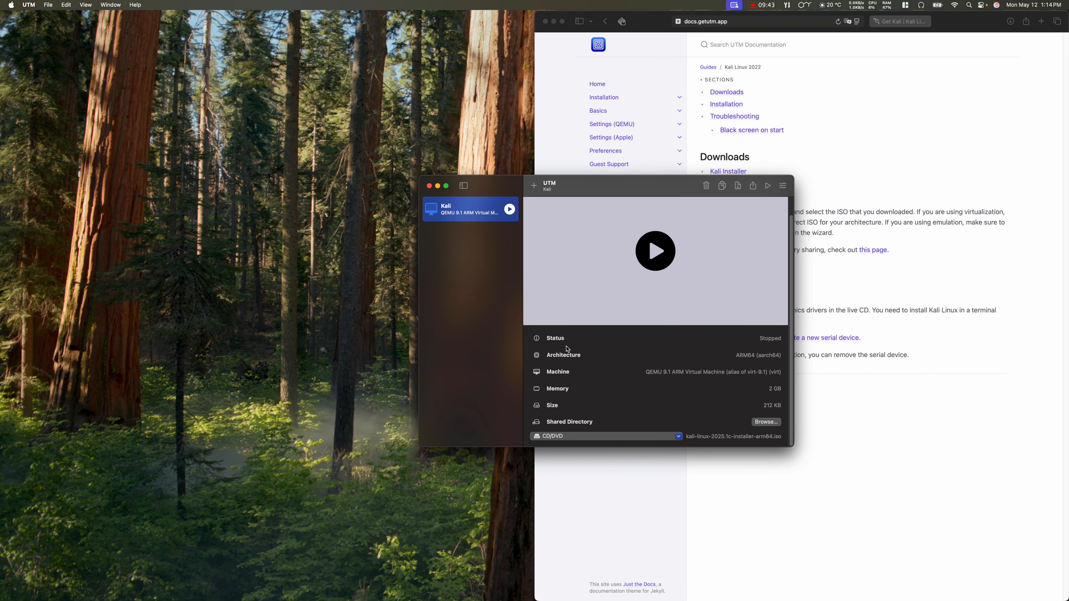
pyautogui.click(646, 264)
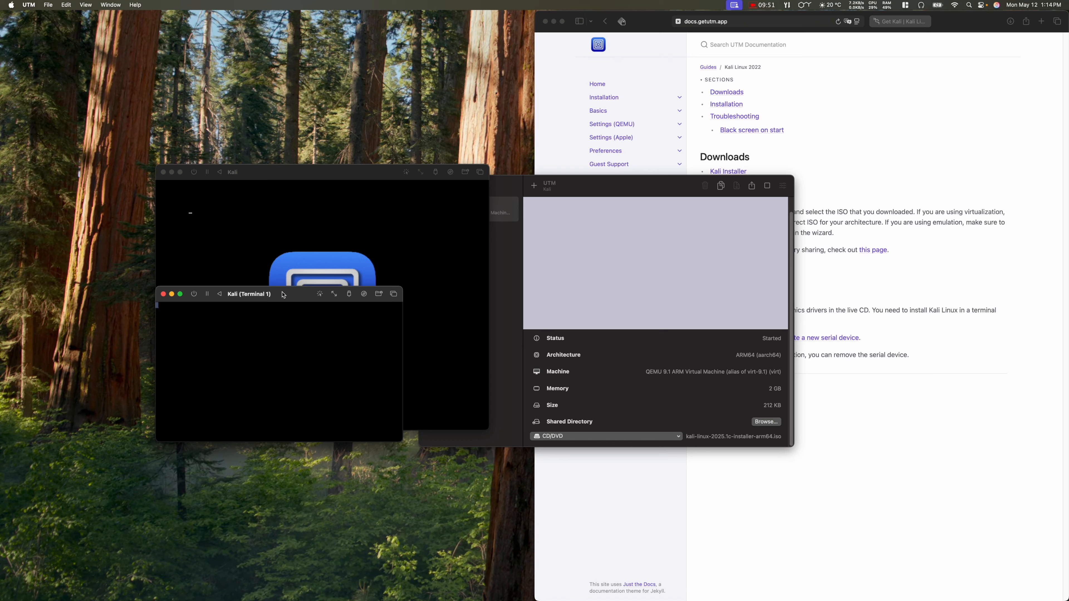
# Step: Move the Kali console window aside and boot the text installer from the boot menu
pyautogui.moveTo(283, 294); pyautogui.dragTo(634, 388)
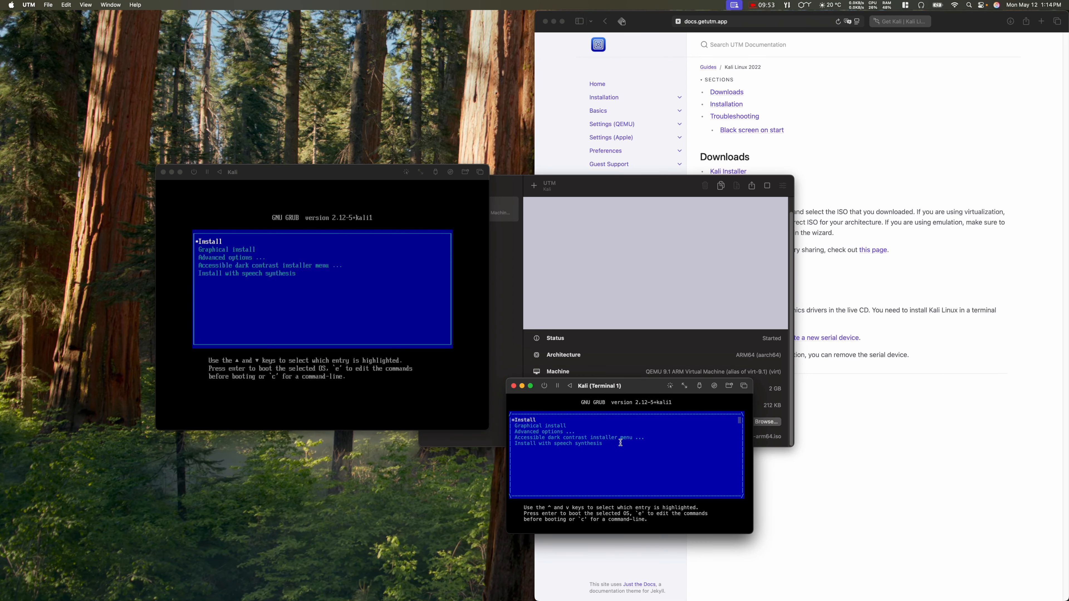
pyautogui.press('Return')
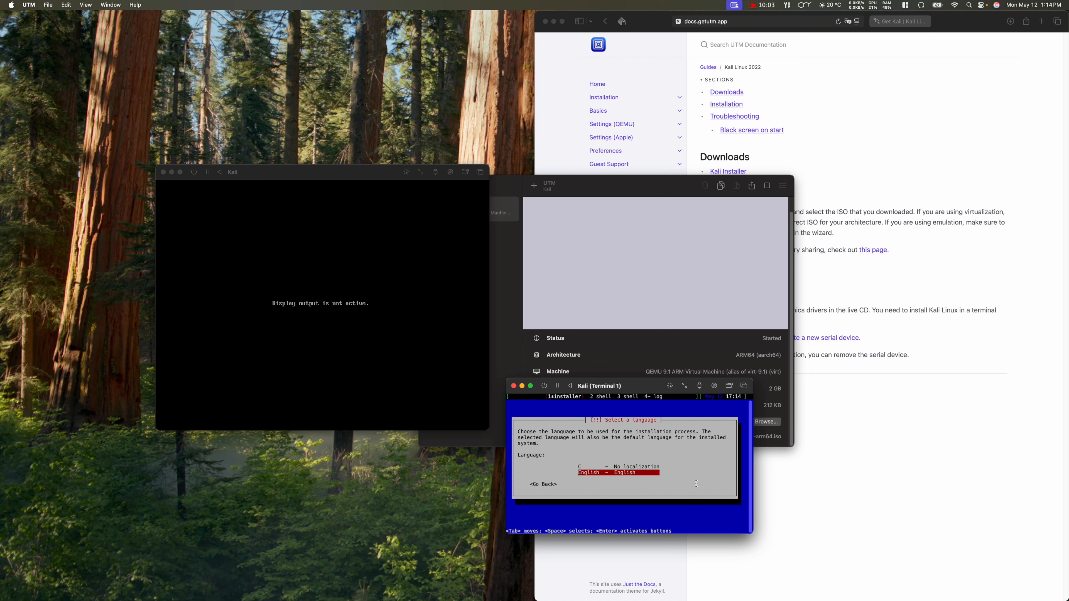
# Step: Choose English language, Canada as location and the American English keyboard layout
pyautogui.press('Return')
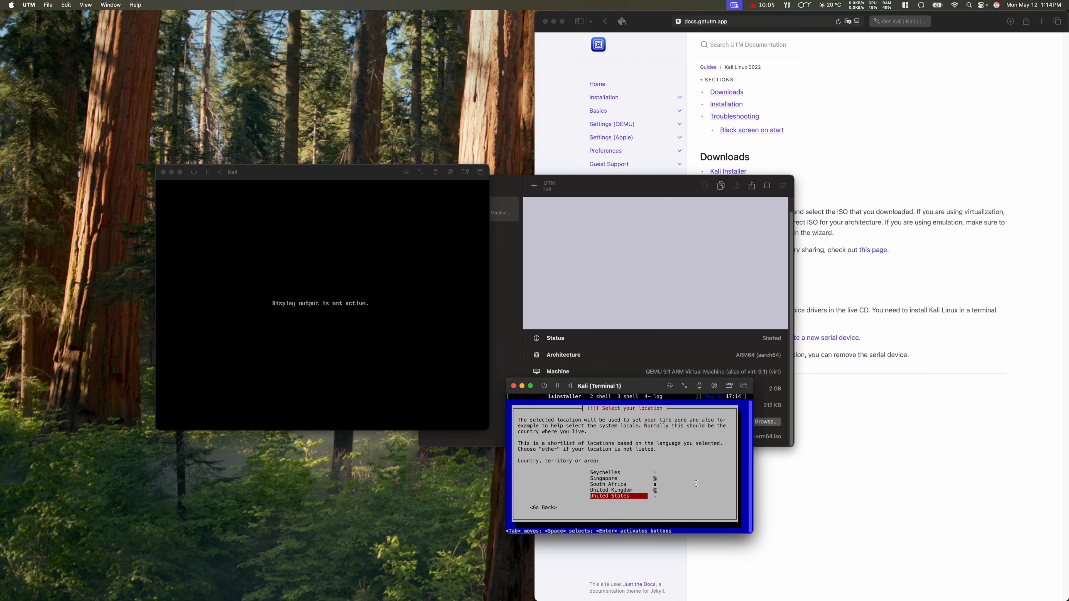
pyautogui.press('Up')
pyautogui.press('Up')
pyautogui.press('Up')
pyautogui.press('Up')
pyautogui.press('Up')
pyautogui.press('Up')
pyautogui.press('Up')
pyautogui.press('Up')
pyautogui.press('Up')
pyautogui.press('Up')
pyautogui.press('Up')
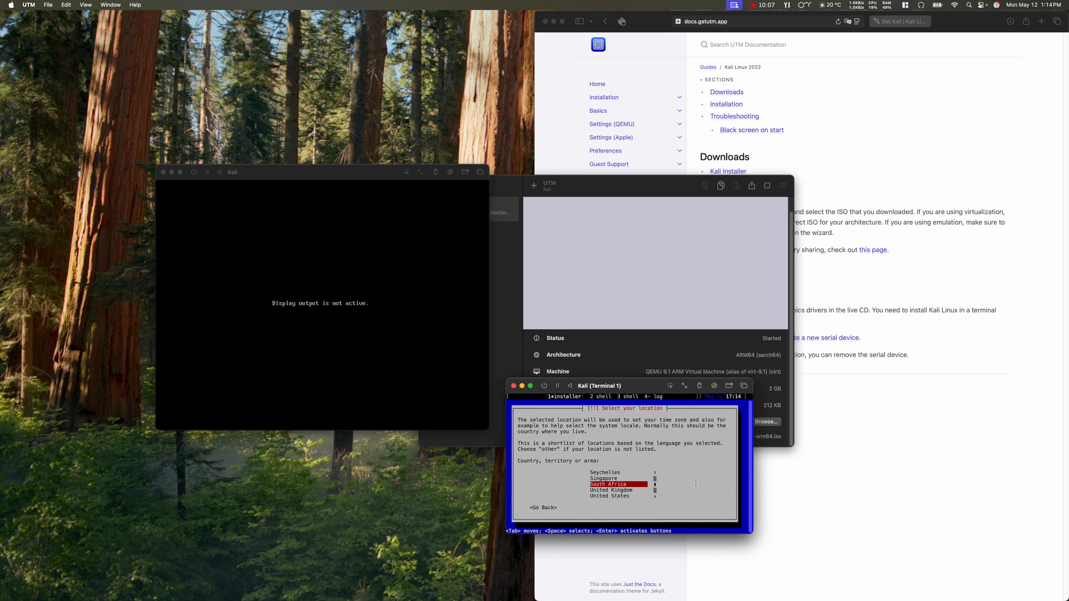
pyautogui.press('Up')
pyautogui.press('Up')
pyautogui.press('Up')
pyautogui.press('Up')
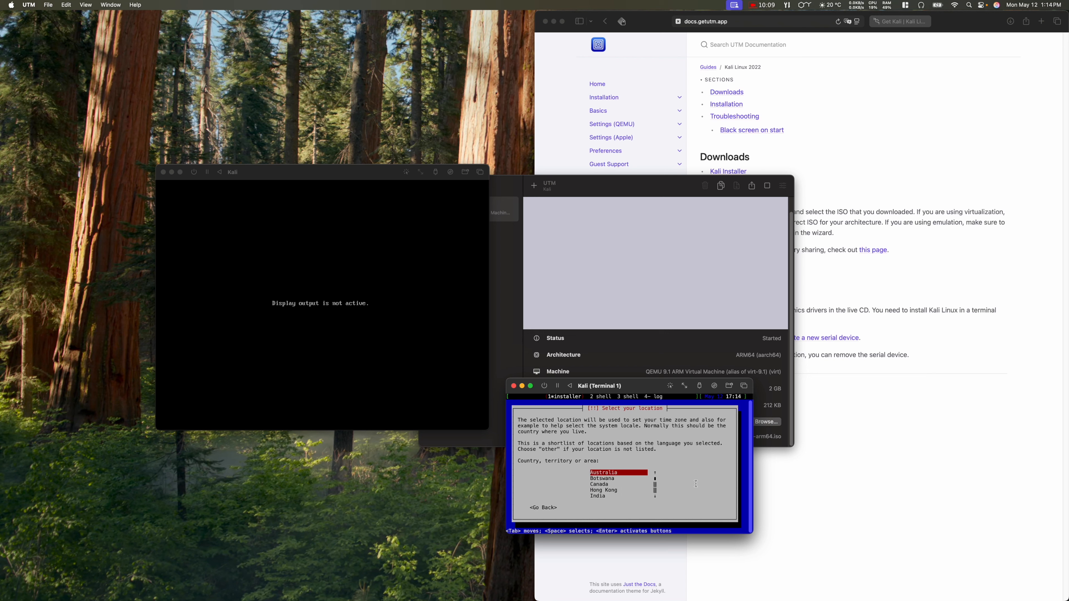
pyautogui.press('Return')
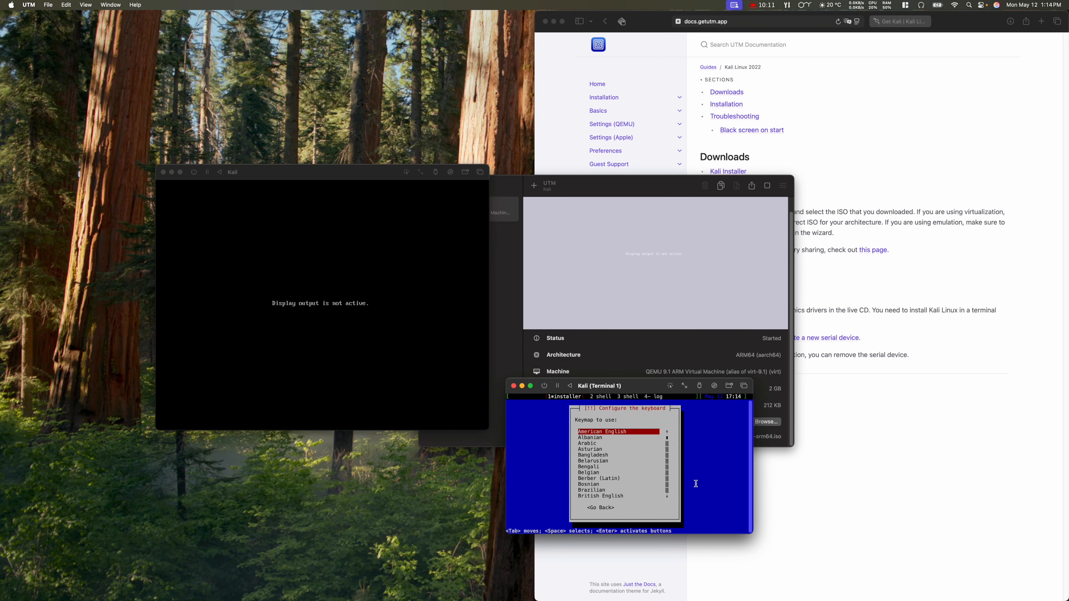
pyautogui.press('Return')
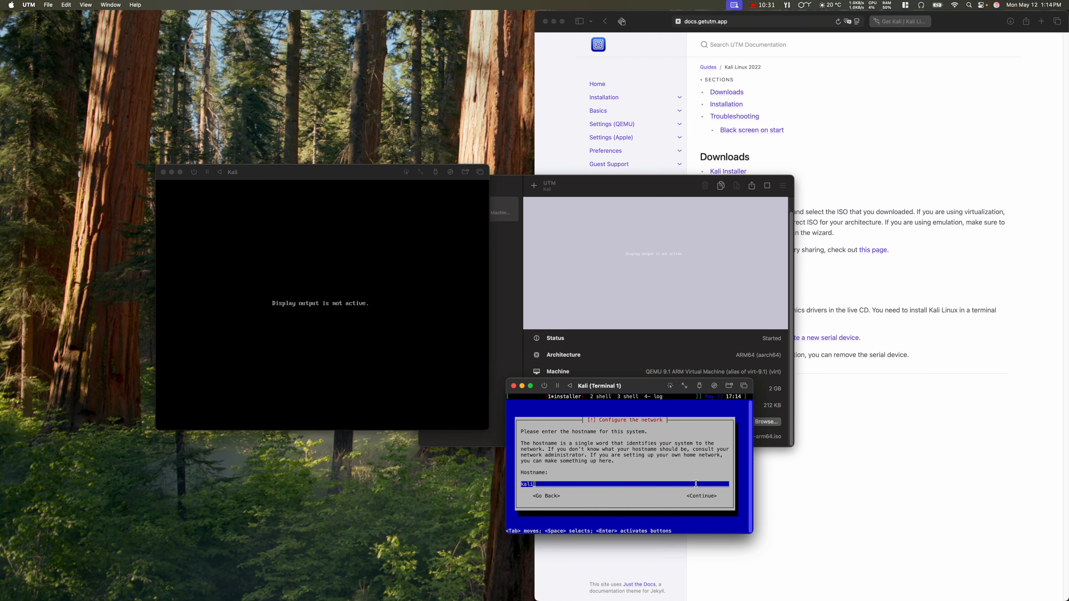
# Step: Keep the hostname 'kali' and leave the domain name empty
pyautogui.press('Tab')
pyautogui.press('Return')
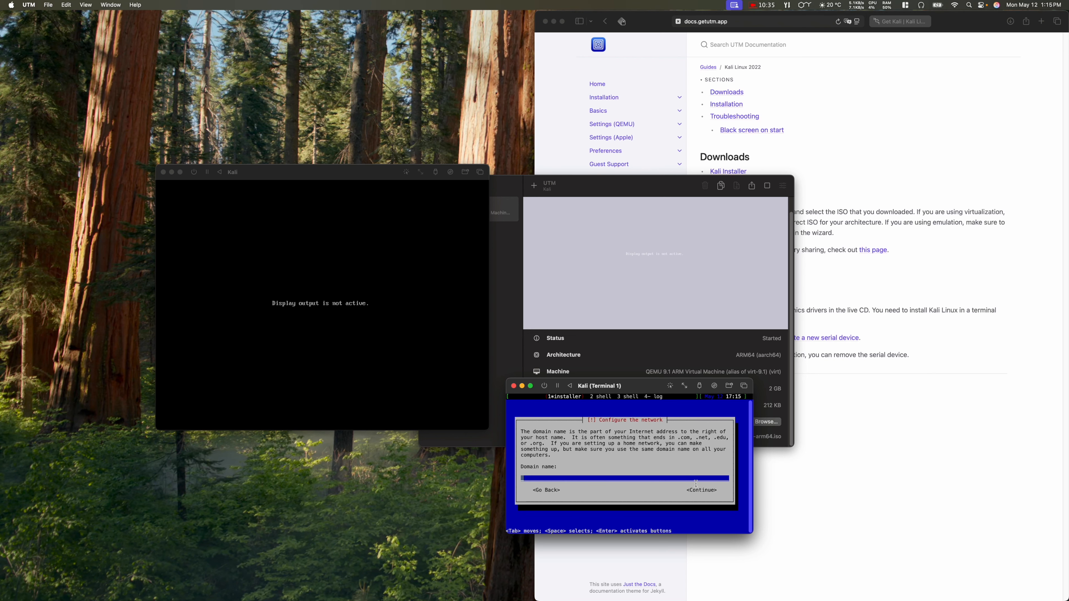
pyautogui.press('Tab')
pyautogui.press('Return')
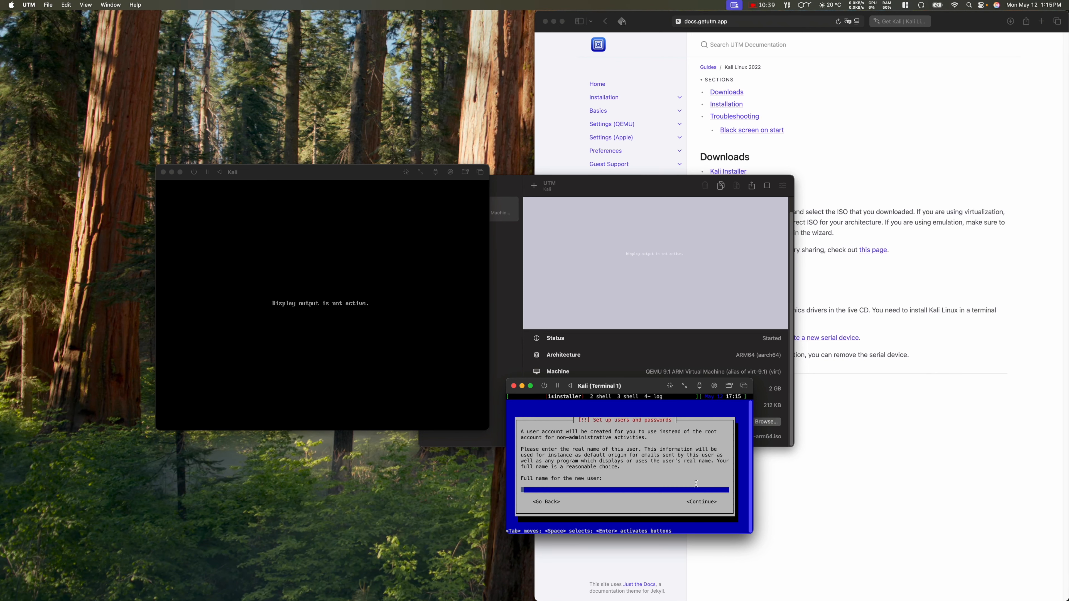
# Step: Enter the new user's full name and confirm the account username
pyautogui.write('R')
pyautogui.press('Tab')
pyautogui.press('Return')
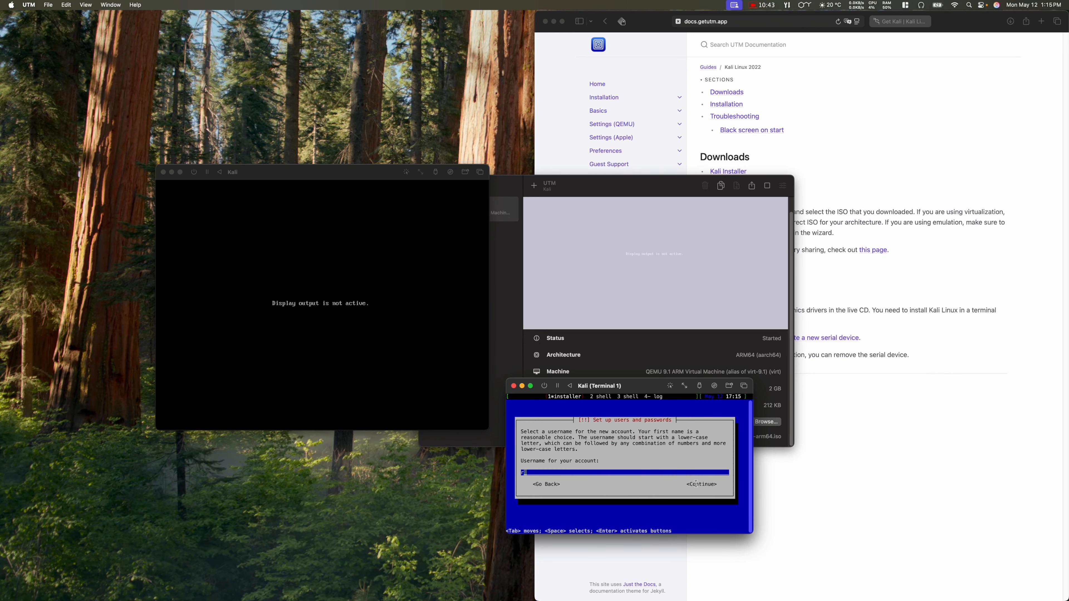
pyautogui.press('Tab')
pyautogui.press('Return')
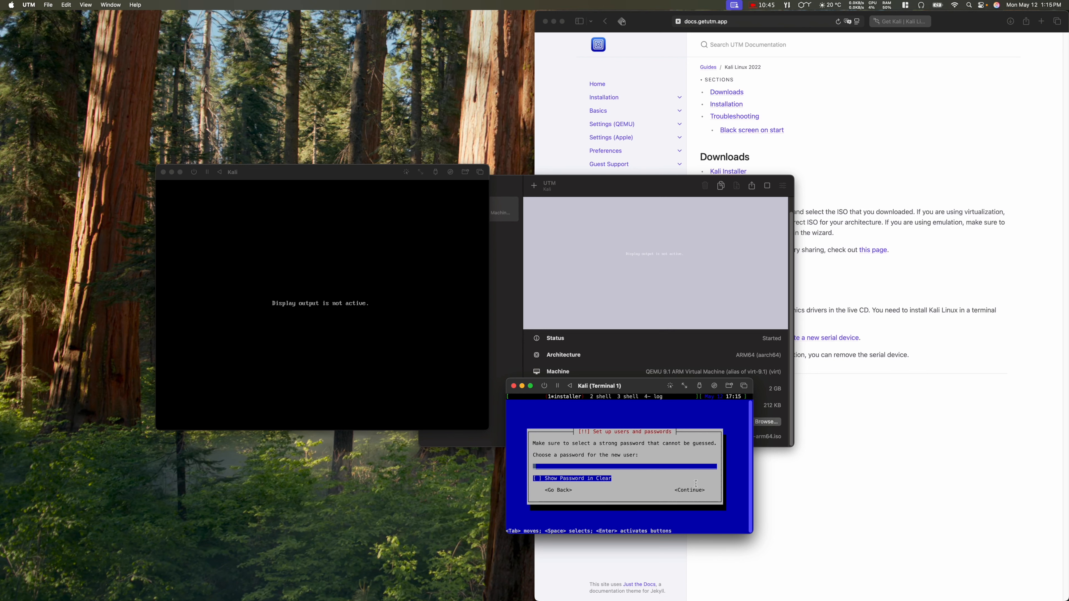
# Step: Set and re-enter the user's password, then accept Eastern as the time zone
pyautogui.write('**************')
pyautogui.press('Tab')
pyautogui.press('Return')
pyautogui.write('*******')
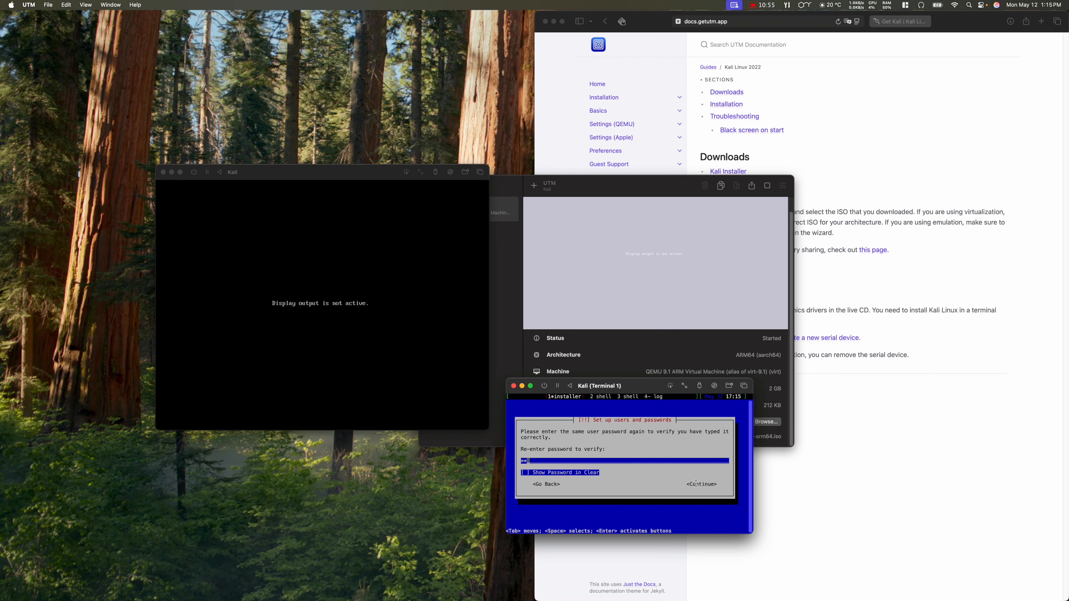
pyautogui.write('*******')
pyautogui.press('Tab')
pyautogui.press('Return')
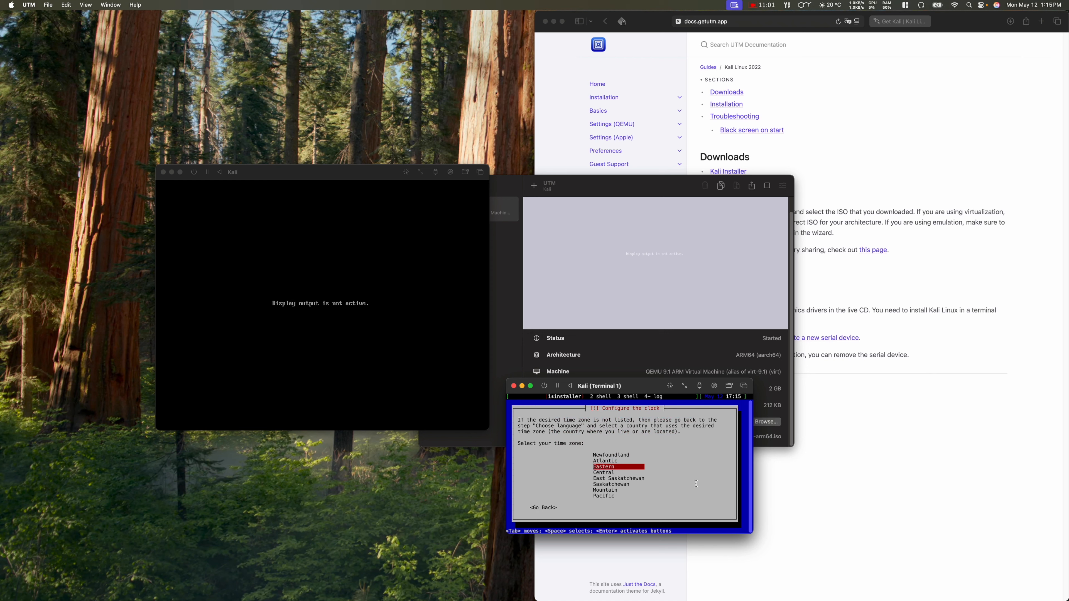
pyautogui.press('Return')
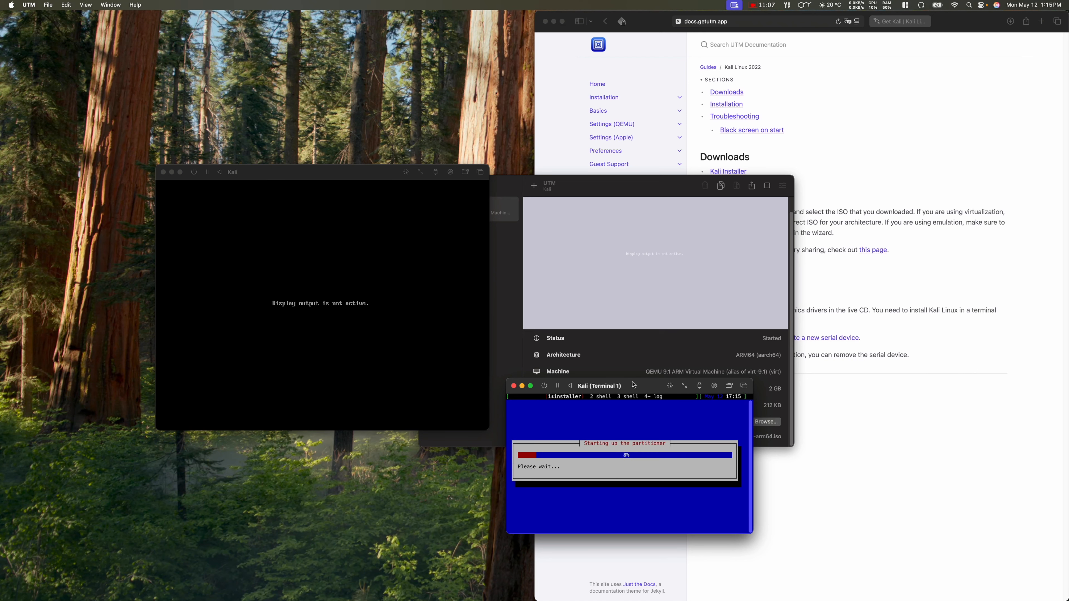
# Step: Reposition the Kali console window and clear the documentation window off the desktop
pyautogui.moveTo(634, 385); pyautogui.dragTo(500, 242)
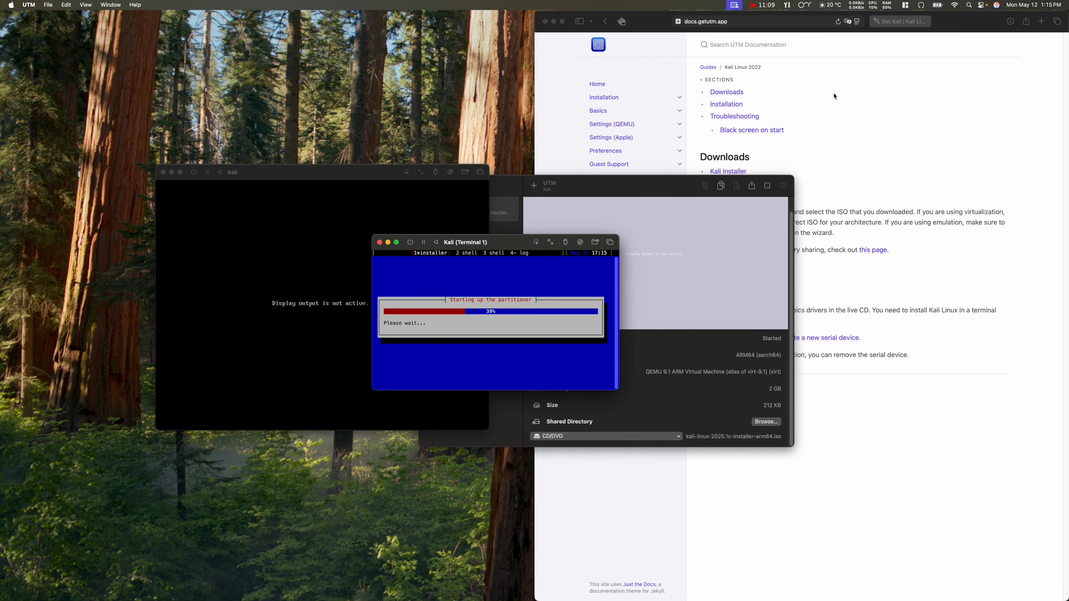
pyautogui.click(554, 21)
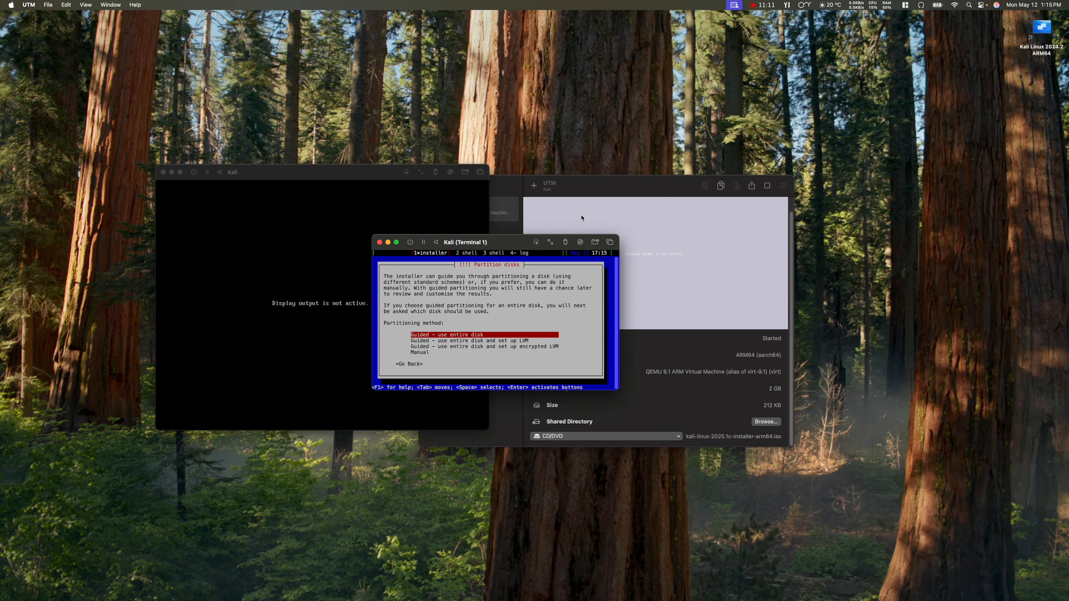
pyautogui.moveTo(503, 243); pyautogui.dragTo(517, 236)
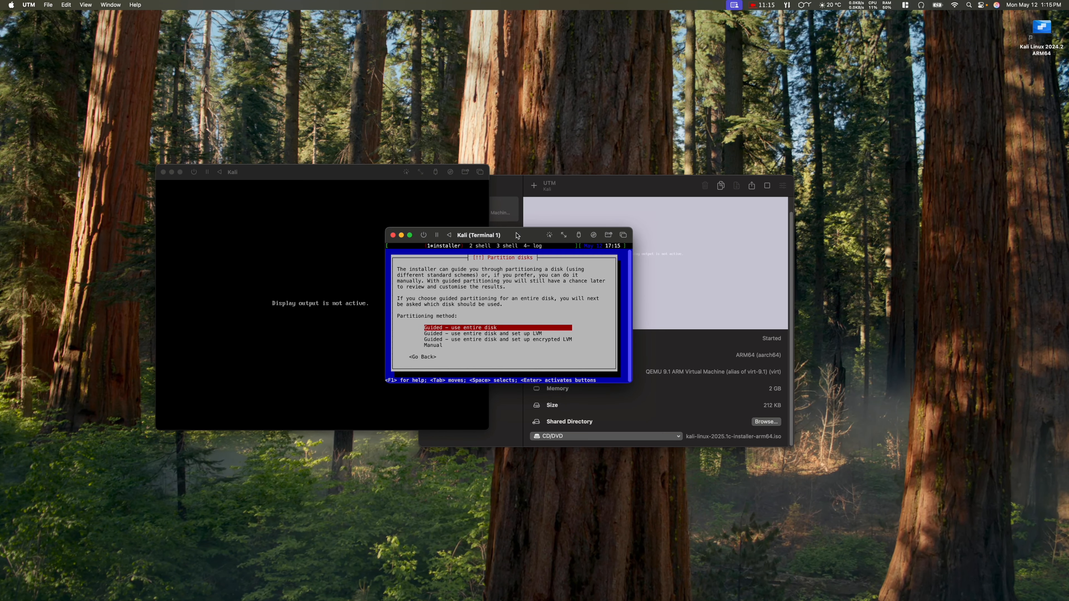
# Step: Use guided partitioning of the entire virtual disk and confirm writing changes to disk
pyautogui.press('Return')
pyautogui.press('Return')
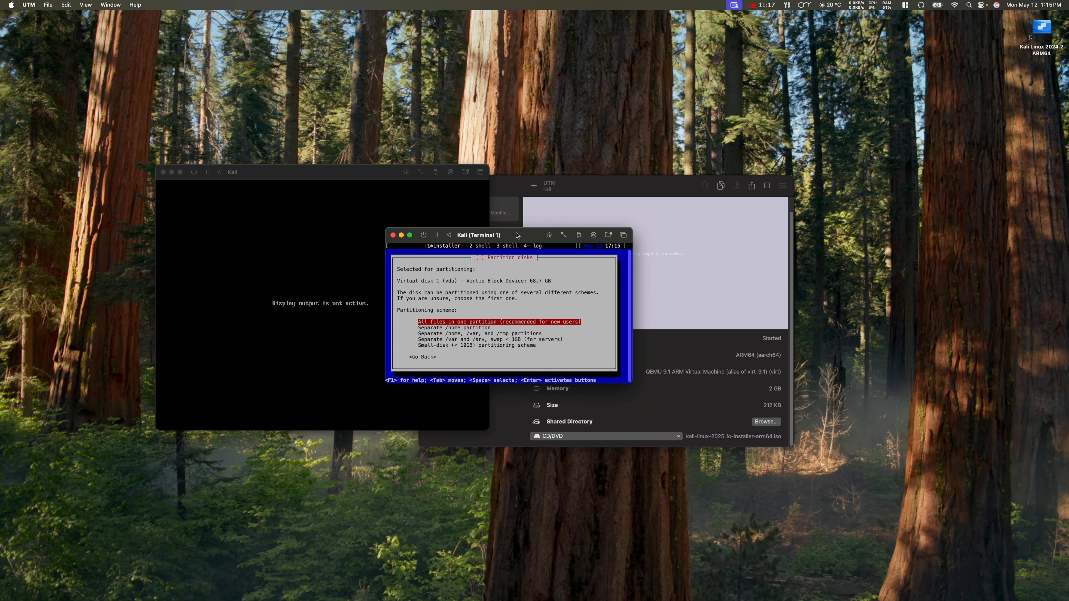
pyautogui.press('Return')
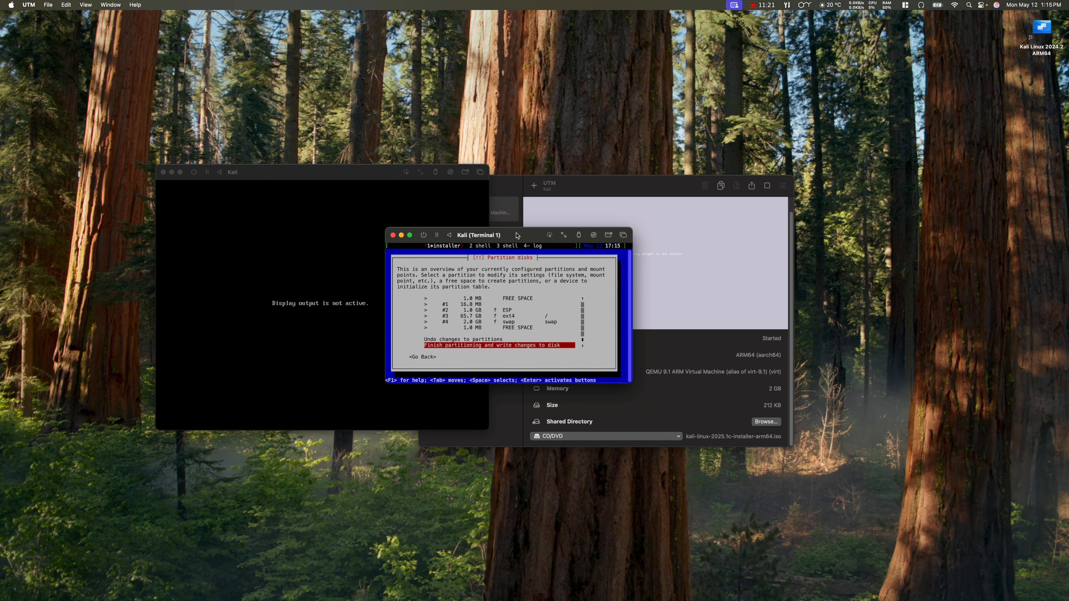
pyautogui.press('Return')
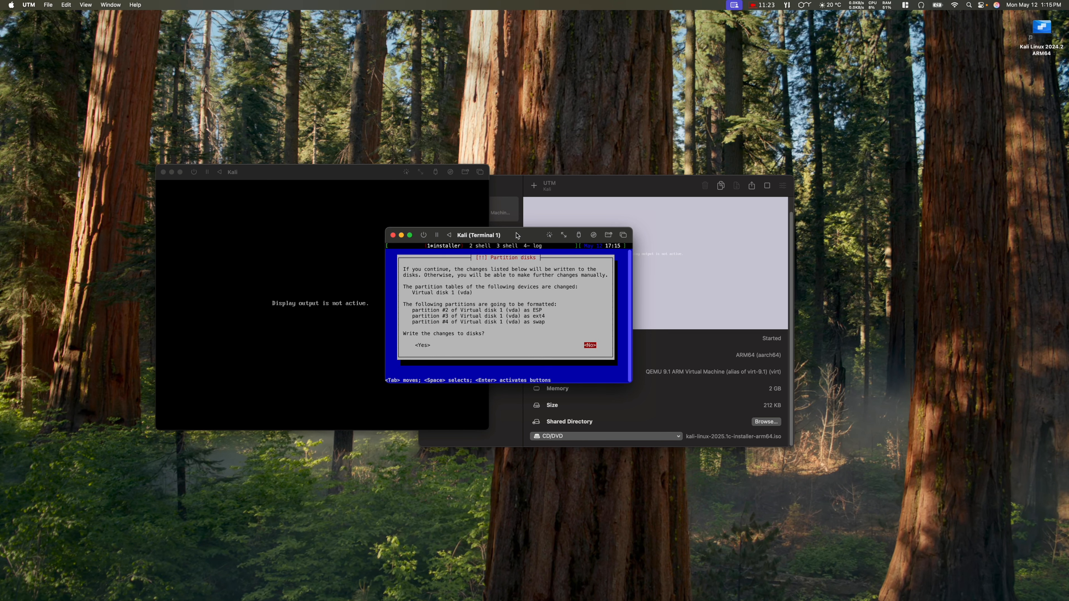
pyautogui.press('Tab')
pyautogui.press('Return')
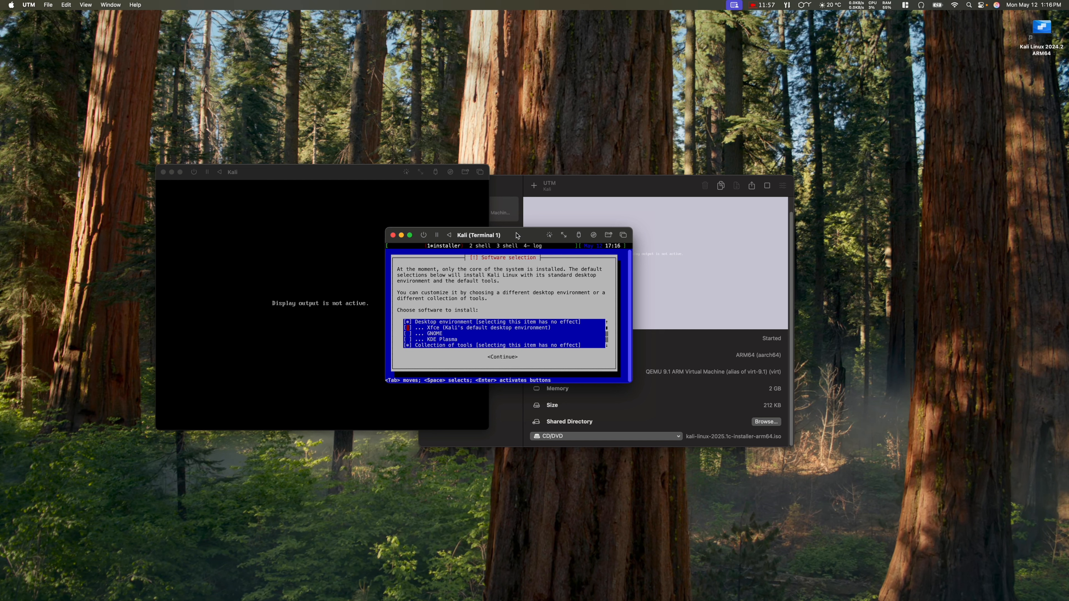
# Step: Swap Xfce for GNOME in Software selection and start installing the chosen software
pyautogui.press('Down')
pyautogui.press('Tab')
pyautogui.press('Return')
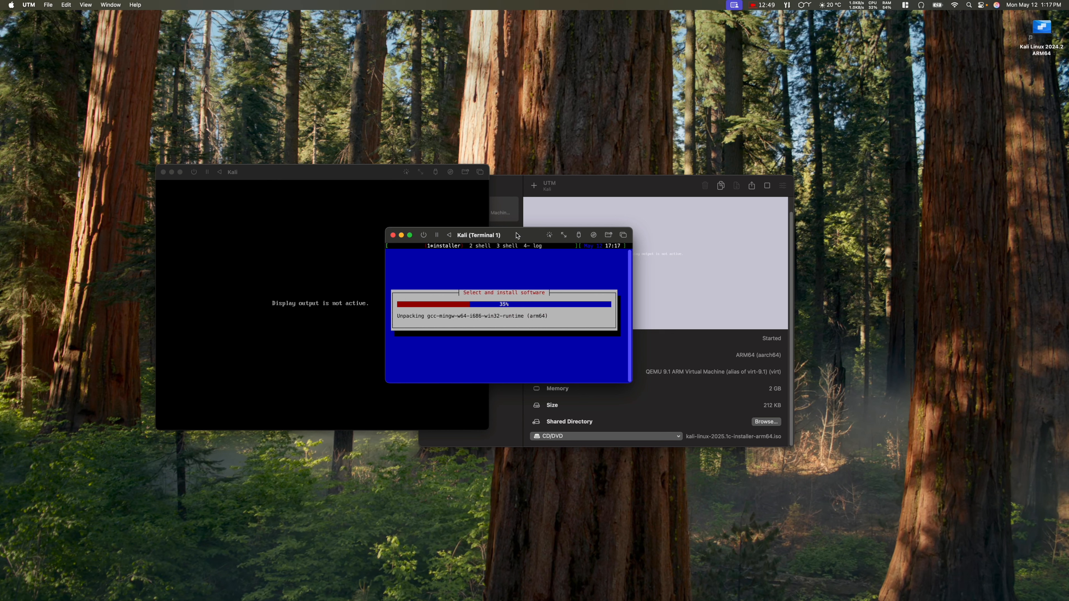
pyautogui.moveTo(824, 572)
pyautogui.moveTo(733, 598)
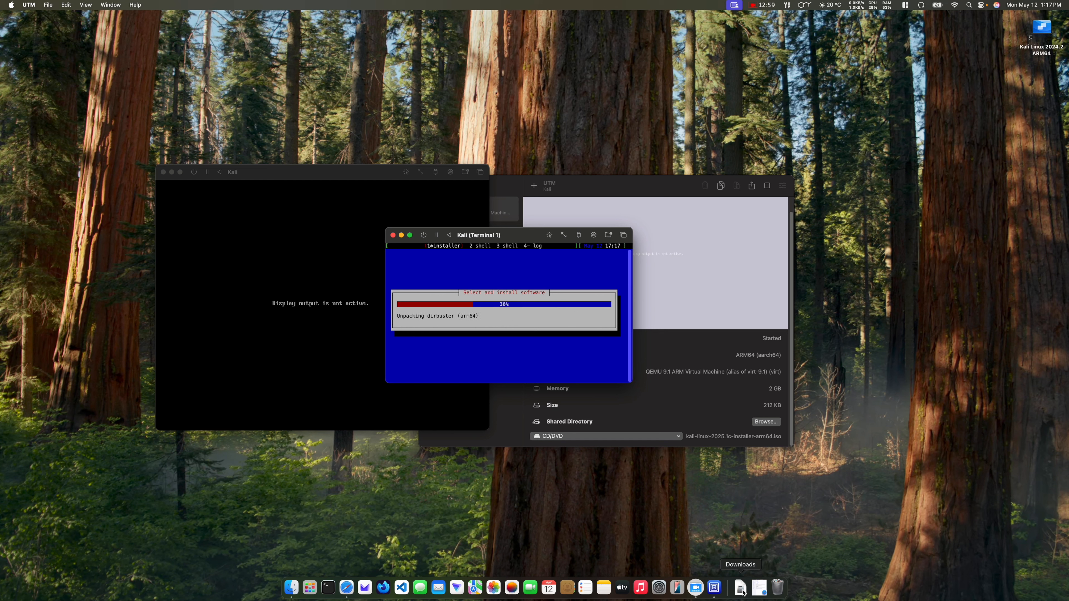
# Step: Glance at the Downloads stack, then enlarge and reposition the Kali console window
pyautogui.click(742, 592)
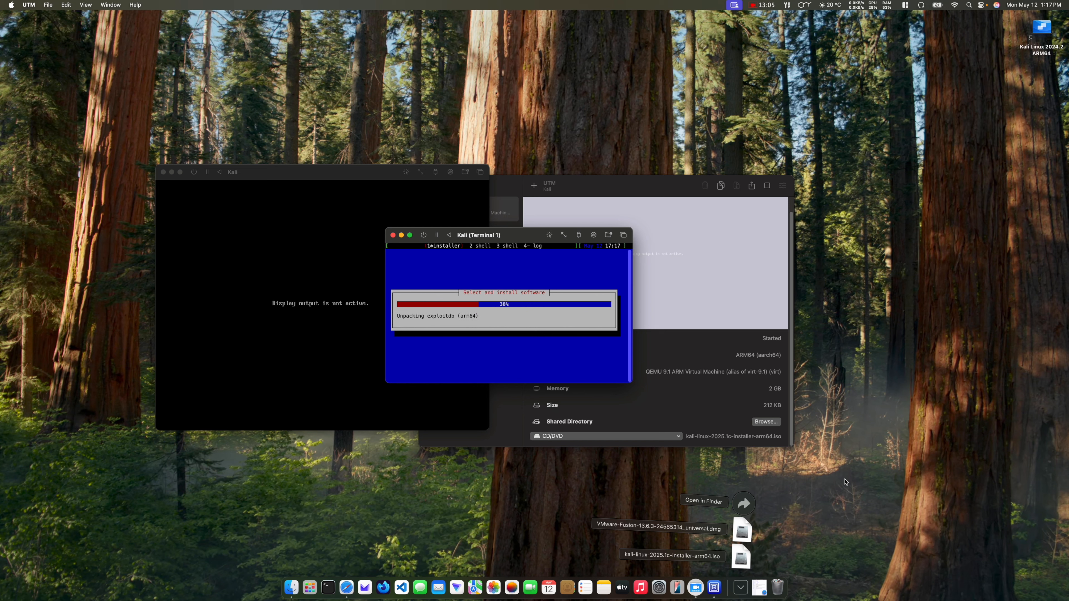
pyautogui.click(881, 296)
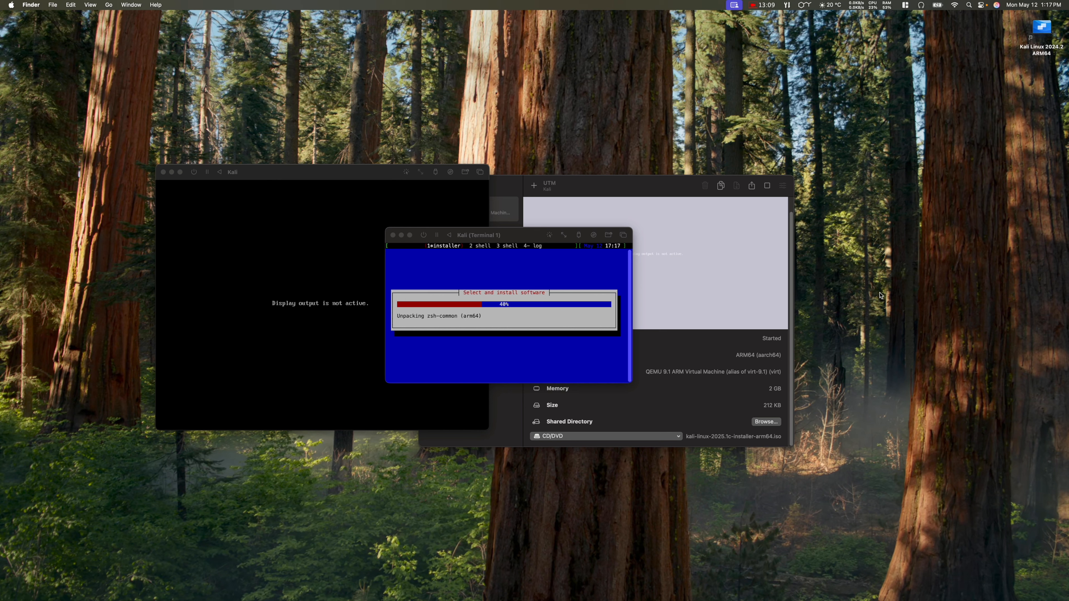
pyautogui.click(605, 349)
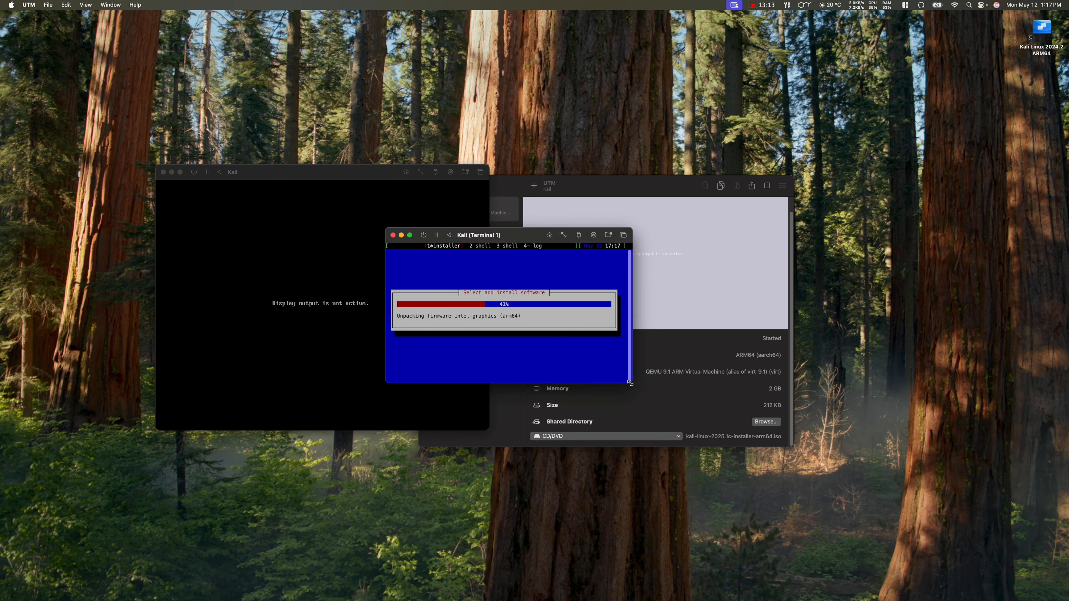
pyautogui.moveTo(630, 383); pyautogui.dragTo(720, 446)
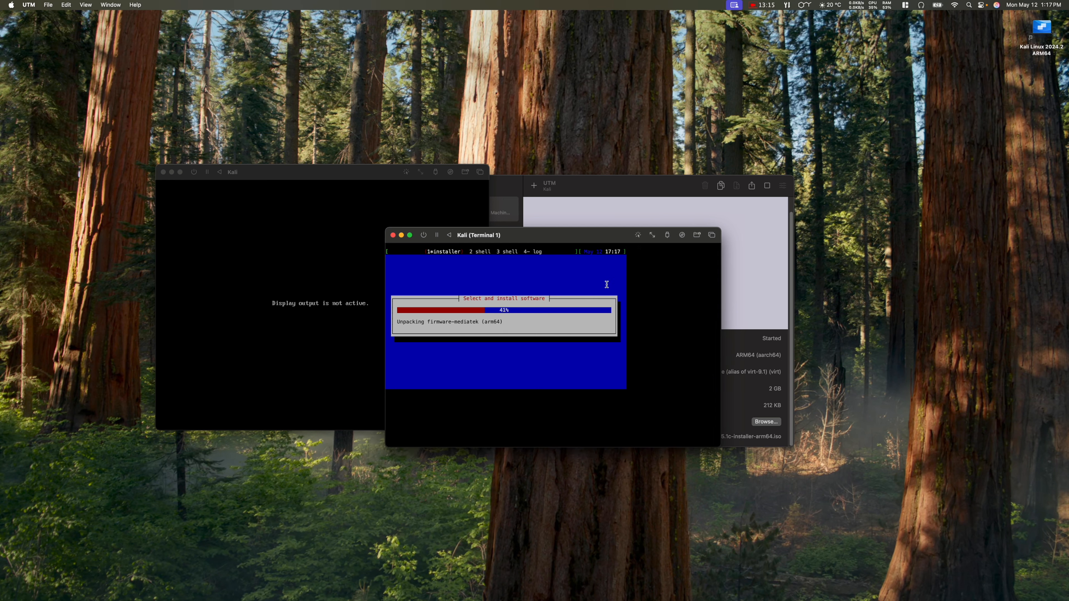
pyautogui.moveTo(554, 242); pyautogui.dragTo(530, 264)
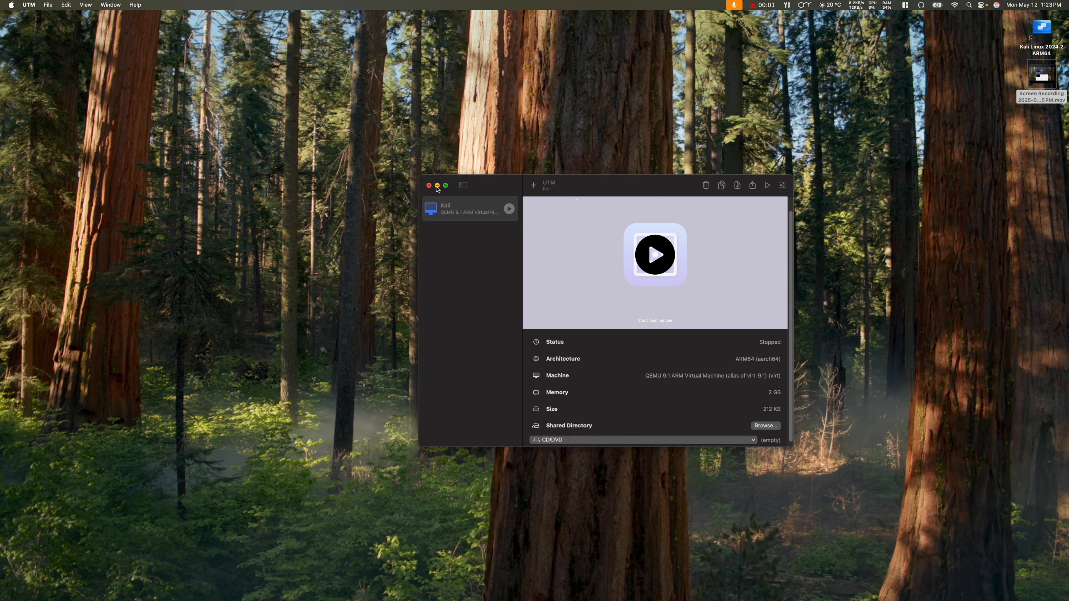
# Step: Center the UTM window on screen with the window tiling menu's Center option
pyautogui.moveTo(446, 186)
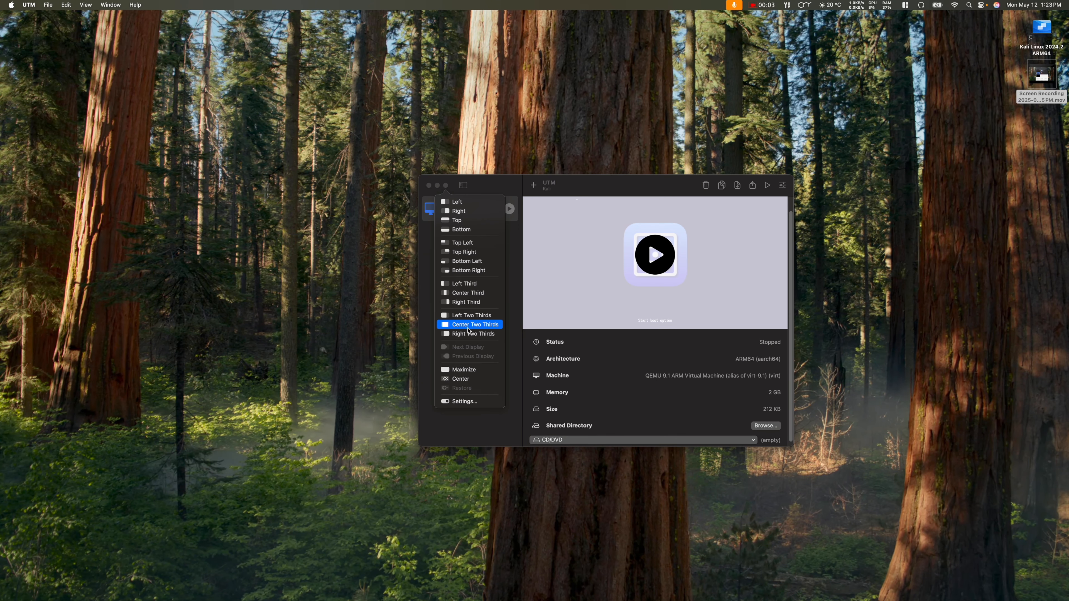
pyautogui.click(479, 380)
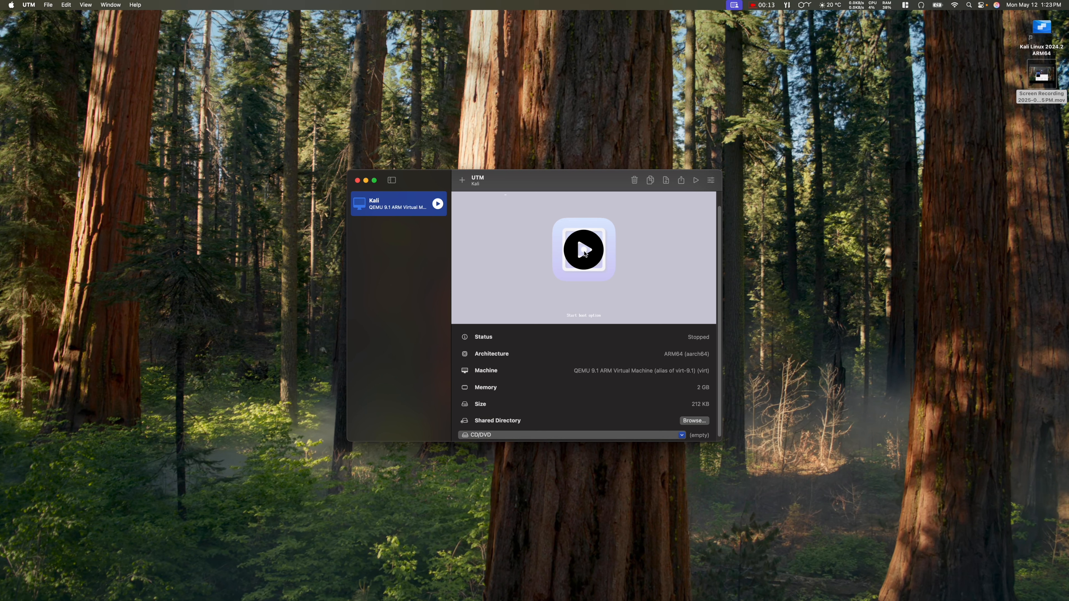
# Step: Review the Kali VM's settings, cancel without changes, and start the virtual machine
pyautogui.rightClick(396, 206)
pyautogui.click(407, 224)
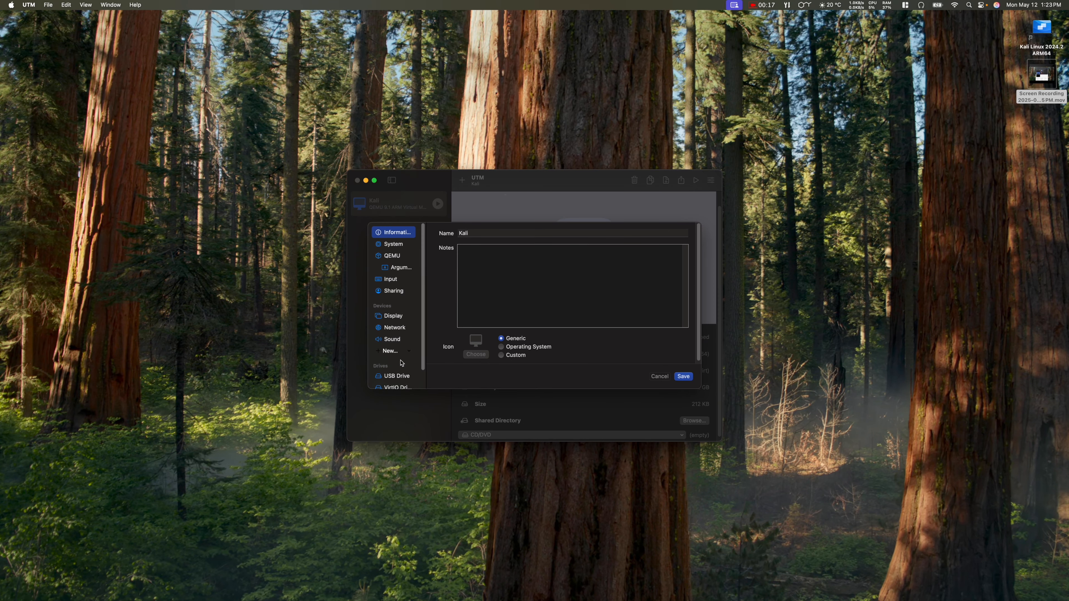
pyautogui.scroll(-2, 402, 363)
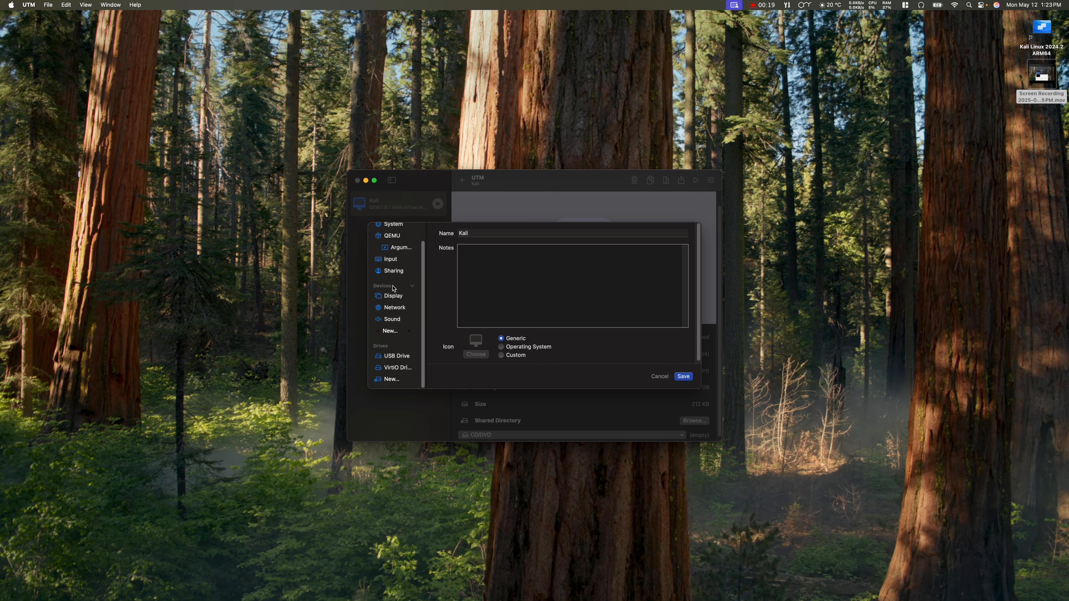
pyautogui.click(660, 377)
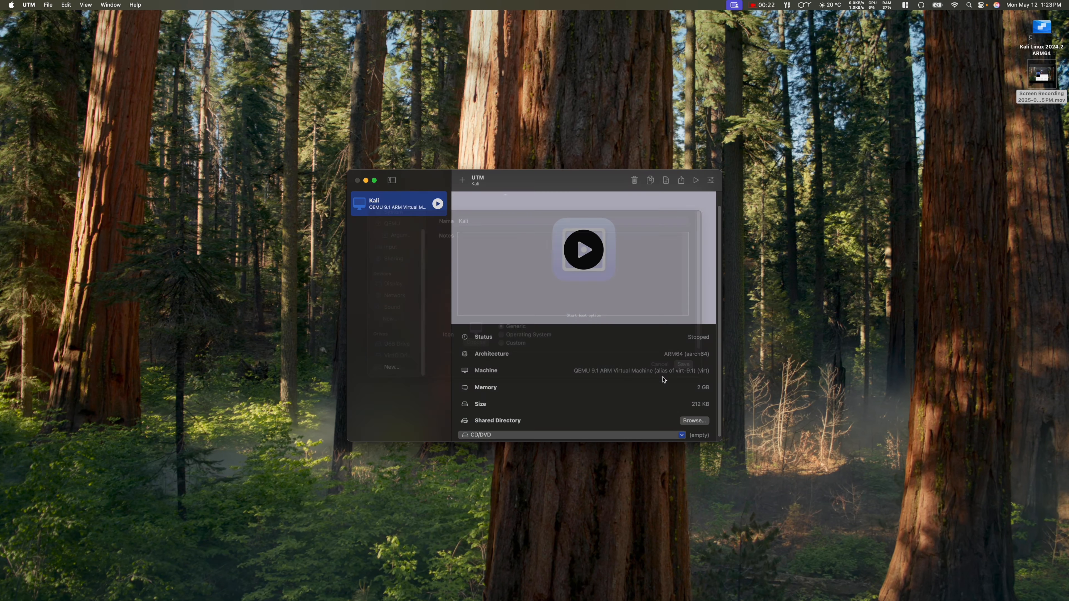
pyautogui.click(584, 250)
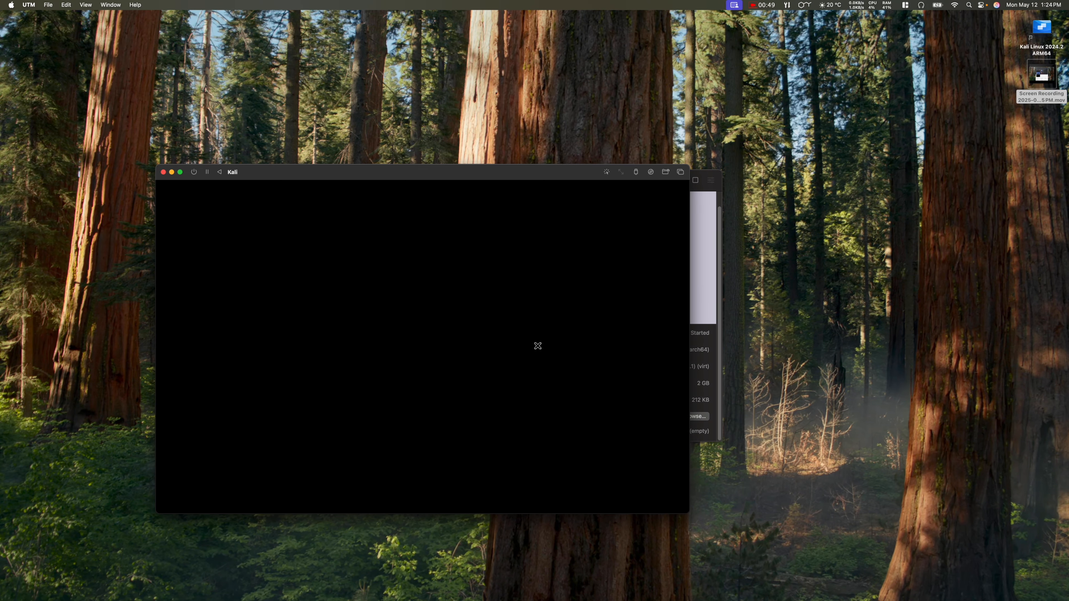
# Step: Log in to the Kali guest by selecting the user account and entering its password
pyautogui.click(421, 327)
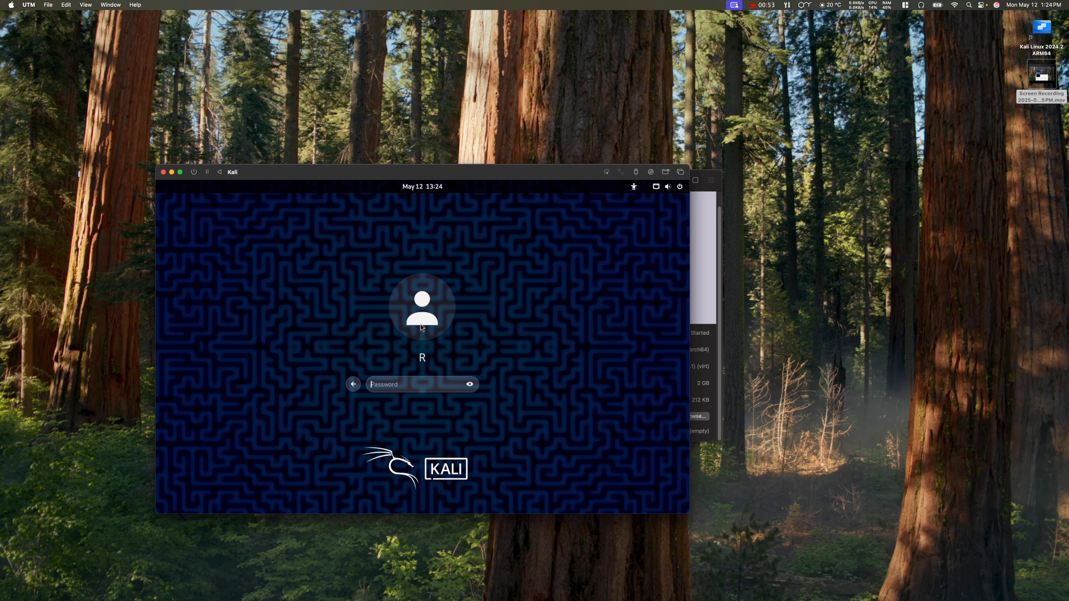
pyautogui.write('k•••••••••••')
pyautogui.press('Return')
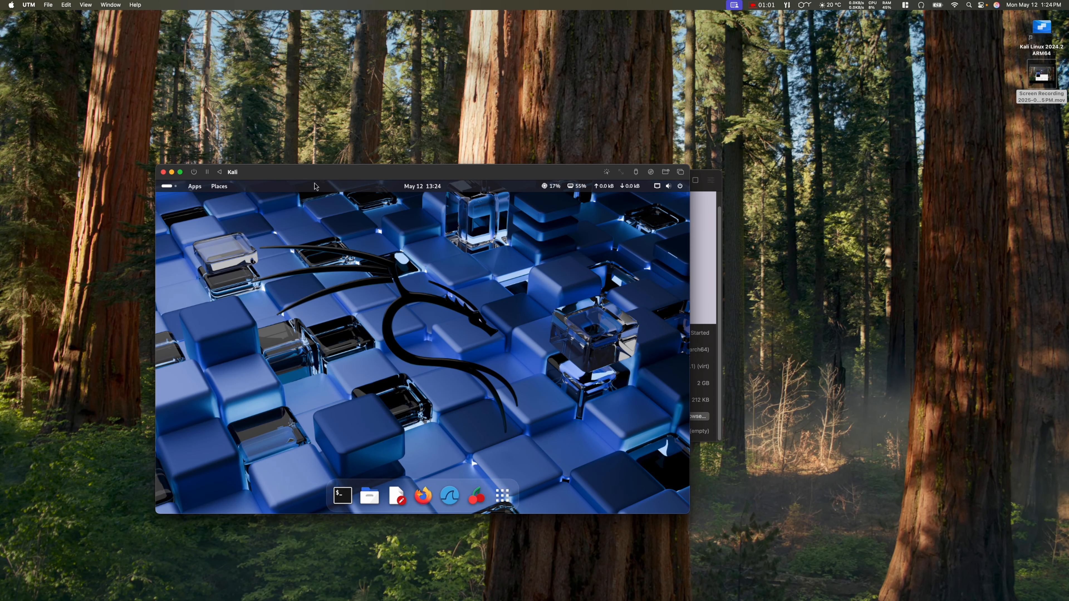
# Step: Reposition, maximize and resize the Kali VM window on the left, then return to Safari's UTM guide
pyautogui.moveTo(307, 175); pyautogui.dragTo(366, 149)
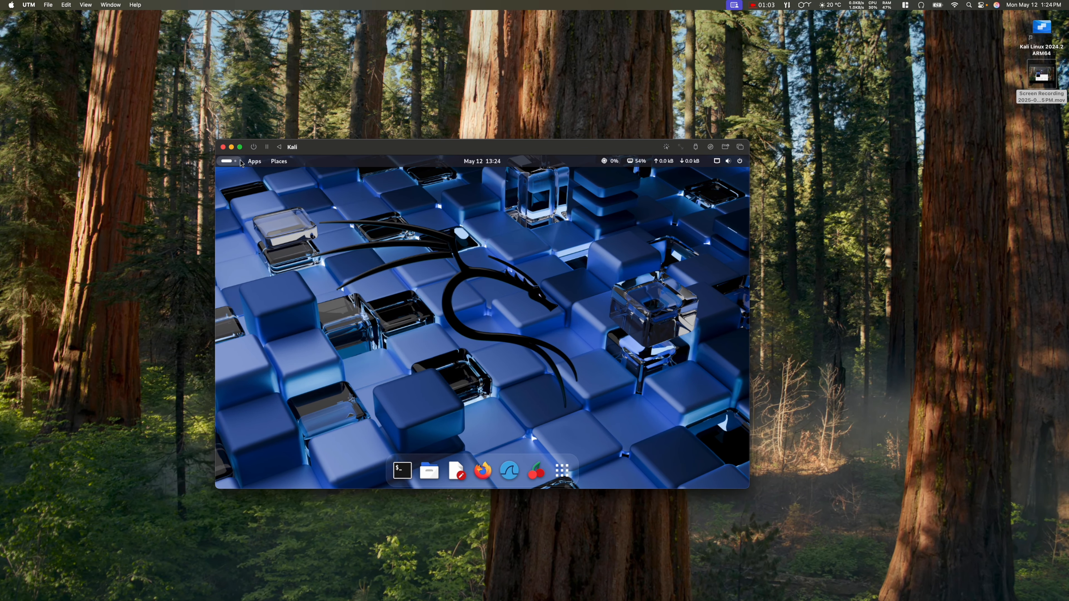
pyautogui.rightClick(240, 147)
pyautogui.click(281, 331)
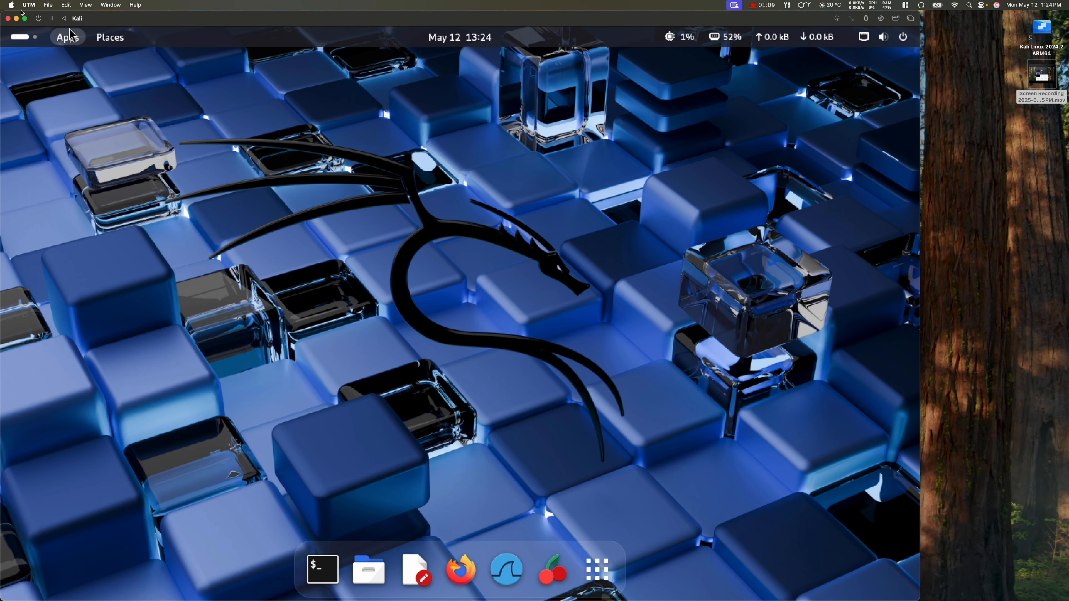
pyautogui.moveTo(1, 11); pyautogui.dragTo(69, 92)
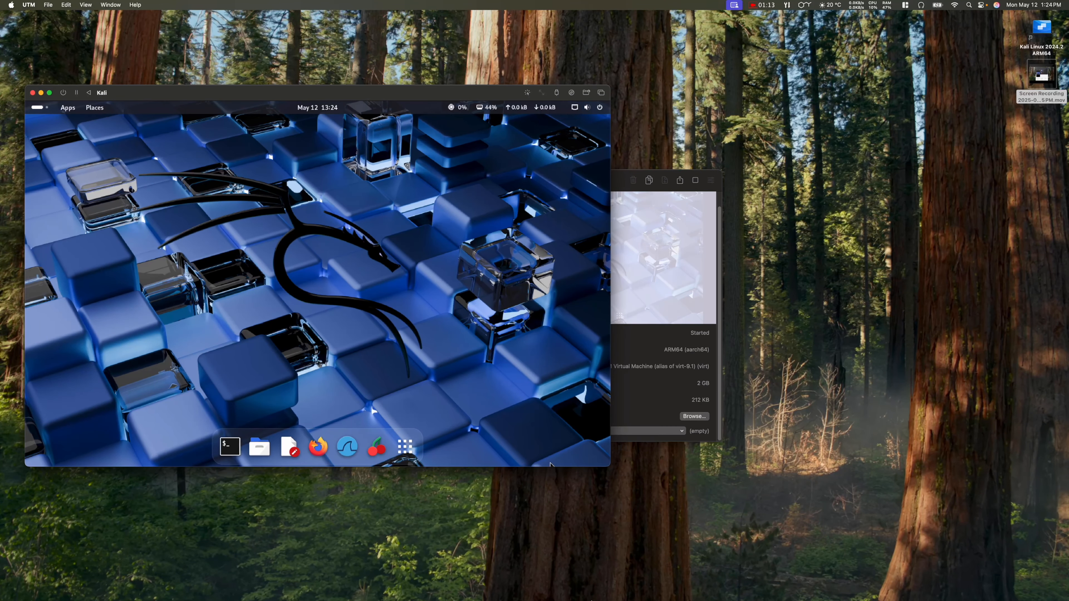
pyautogui.moveTo(585, 597)
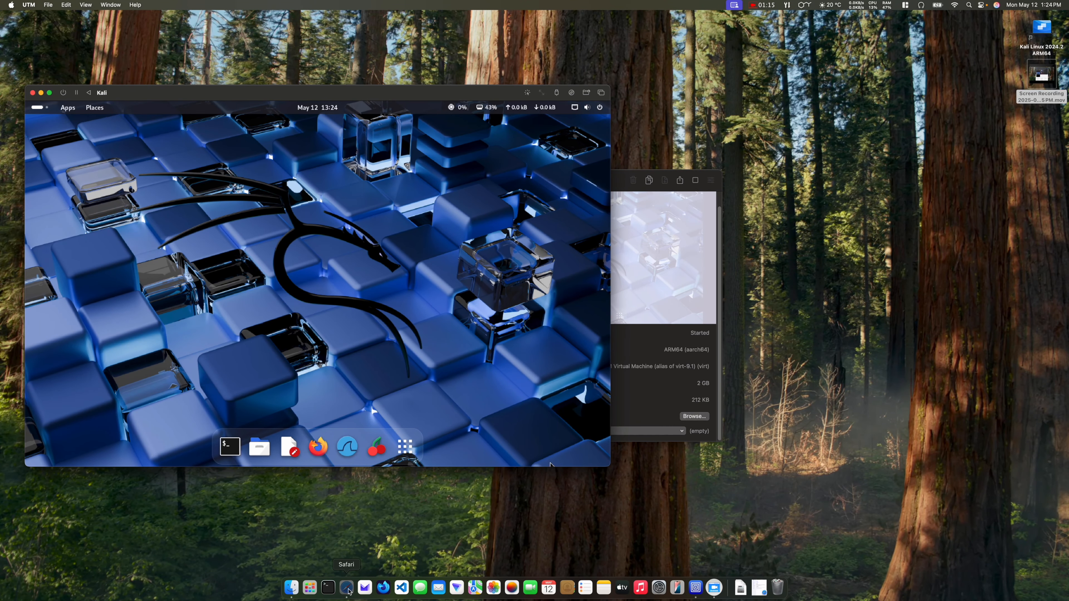
pyautogui.click(349, 592)
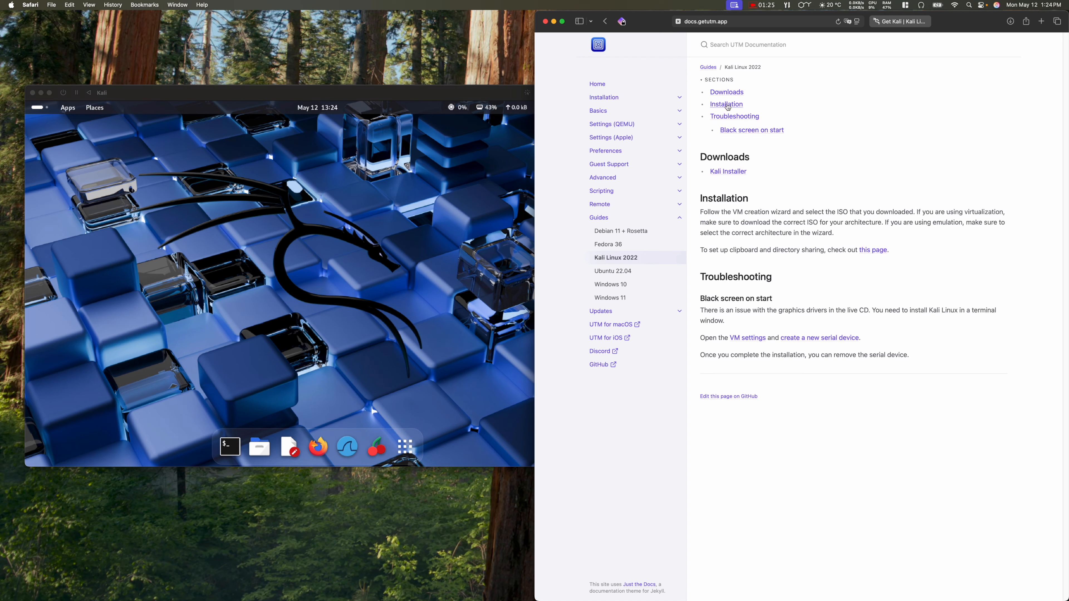
# Step: Read the Linux guest support page's QEMU Agent apt instructions, open Dynamic Resolution, then focus Kali
pyautogui.click(880, 254)
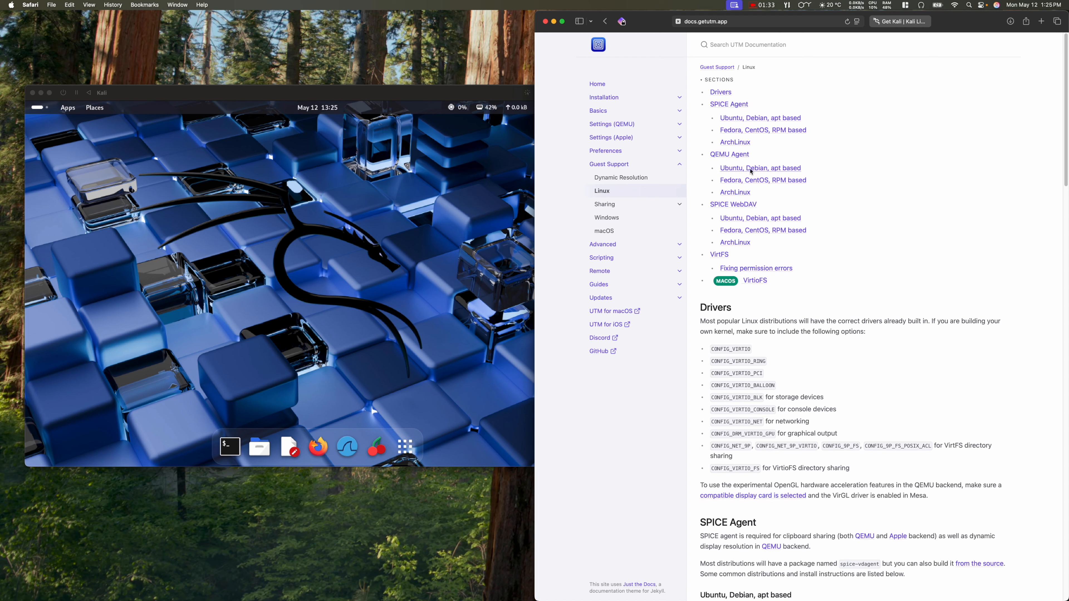
pyautogui.click(752, 168)
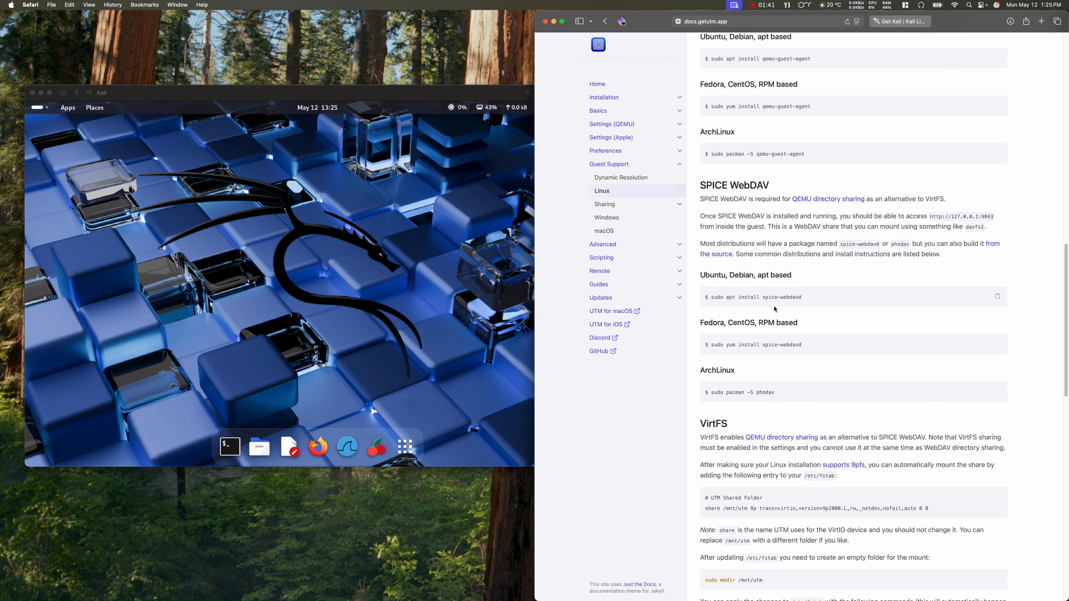
pyautogui.scroll(3, 776, 309)
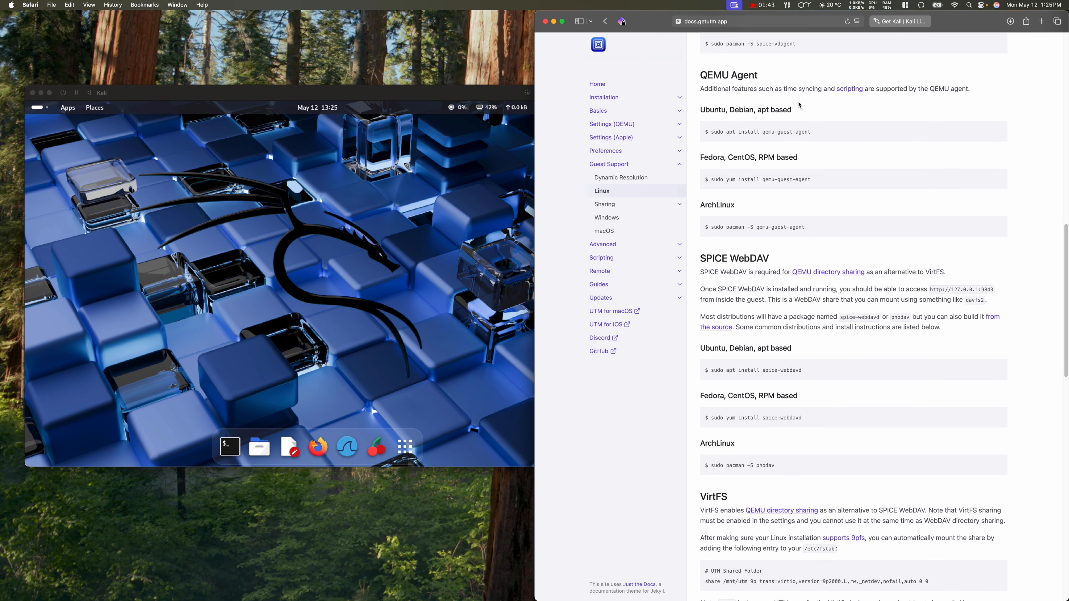
pyautogui.scroll(10, 940, 90)
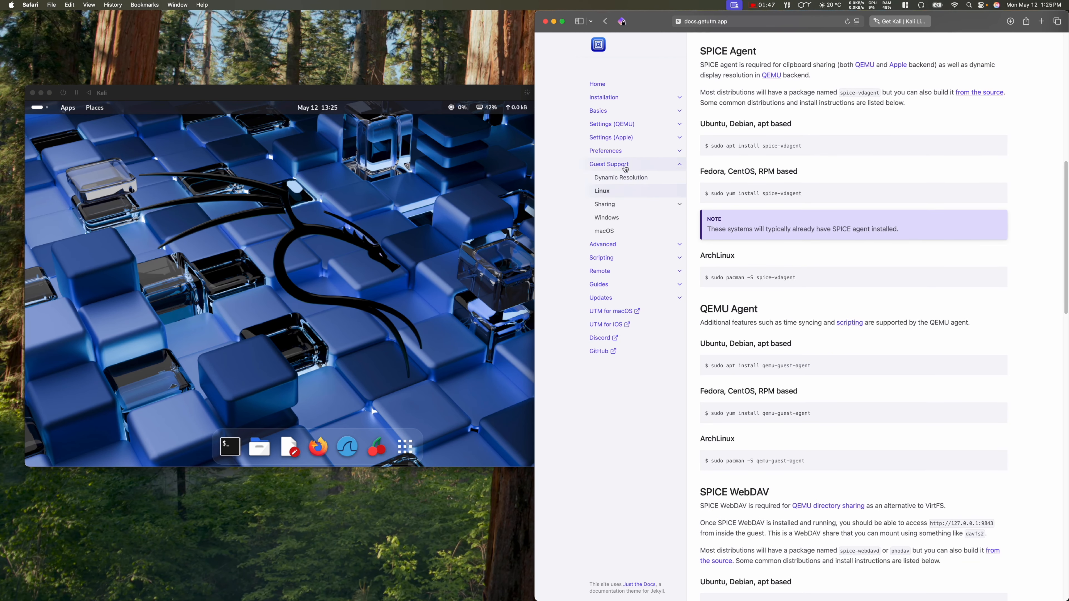
pyautogui.click(621, 179)
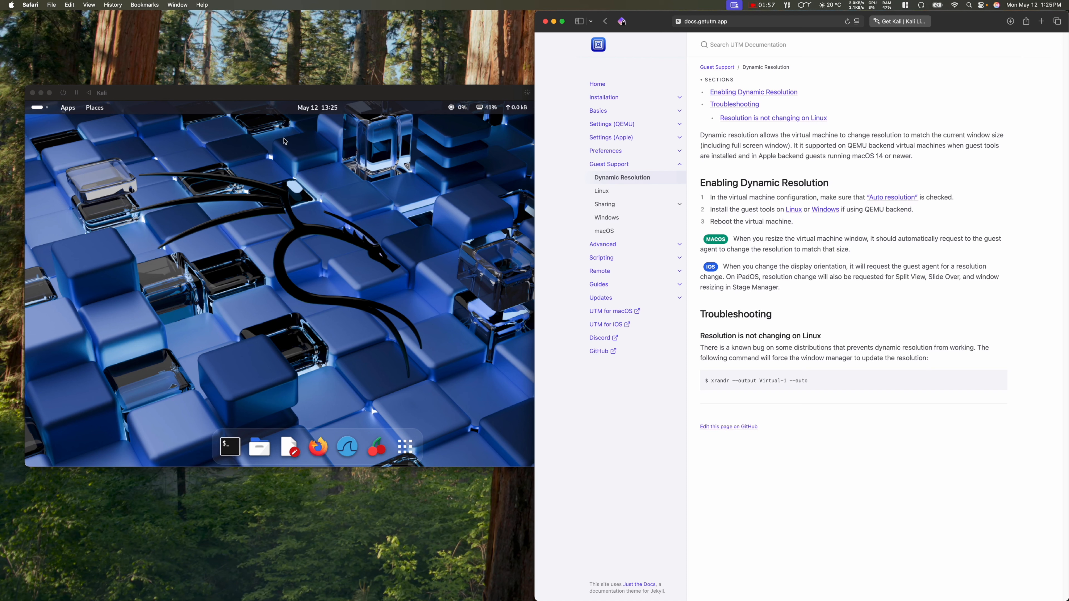
pyautogui.click(192, 97)
pyautogui.moveTo(422, 598)
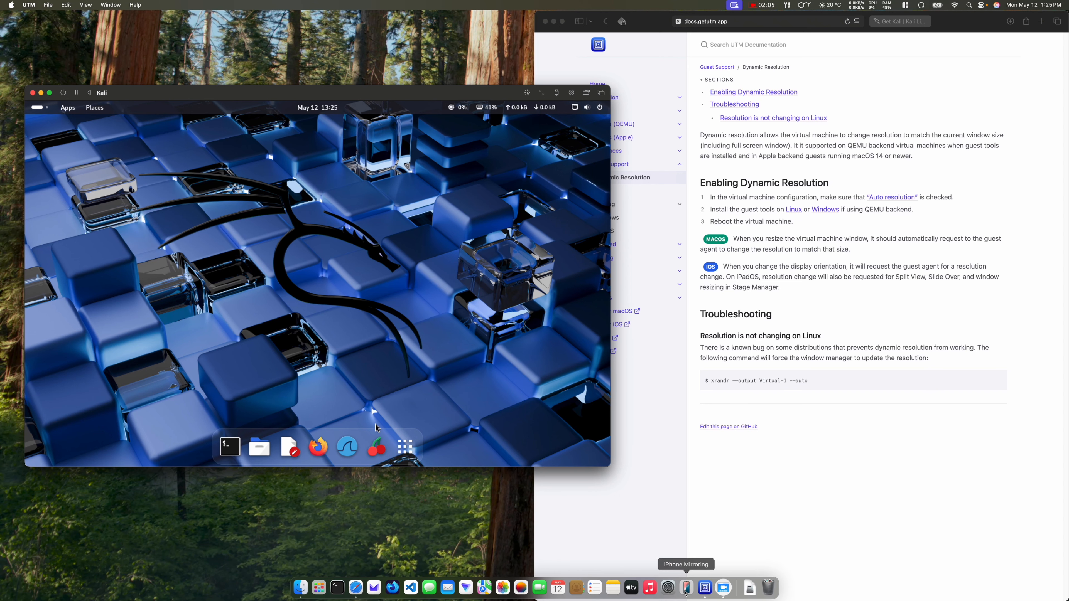
# Step: Bring UTM's VM library window forward and drag it to the lower left below the Kali window
pyautogui.rightClick(705, 589)
pyautogui.click(621, 192)
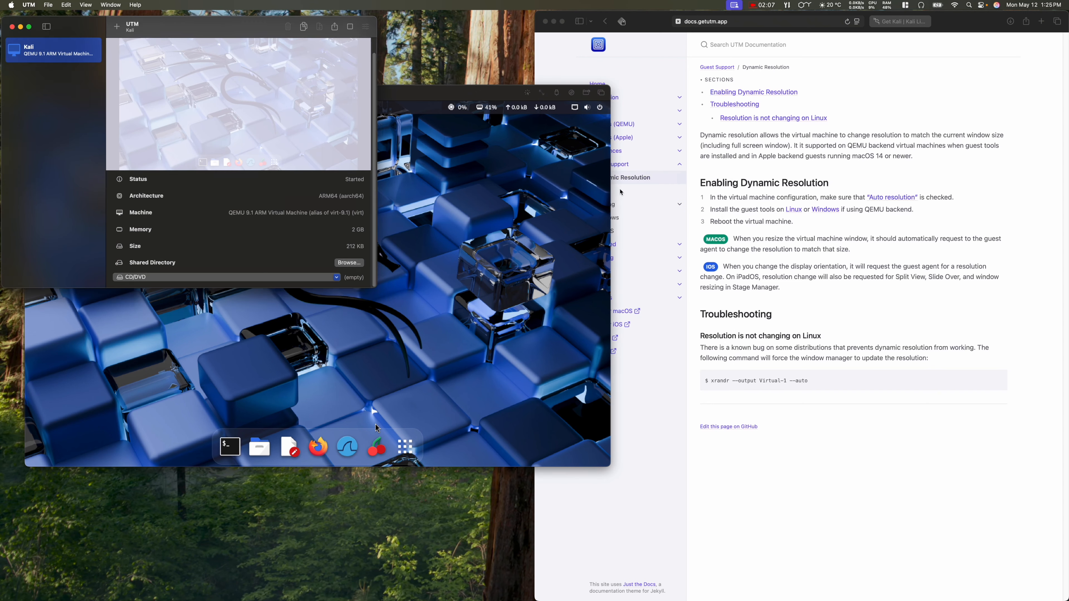
pyautogui.moveTo(195, 35); pyautogui.dragTo(226, 295)
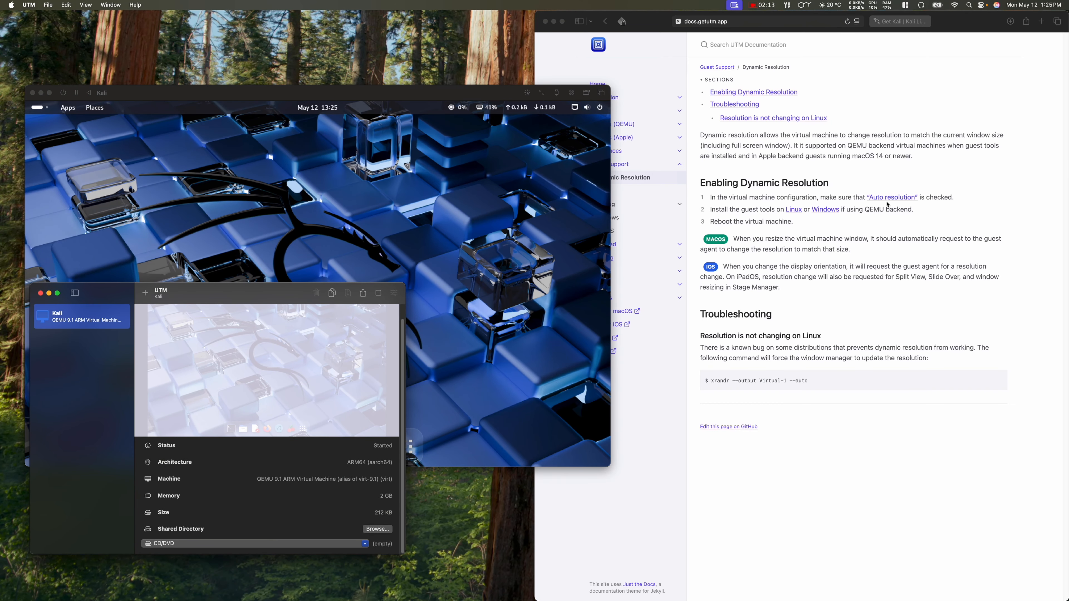
pyautogui.rightClick(90, 319)
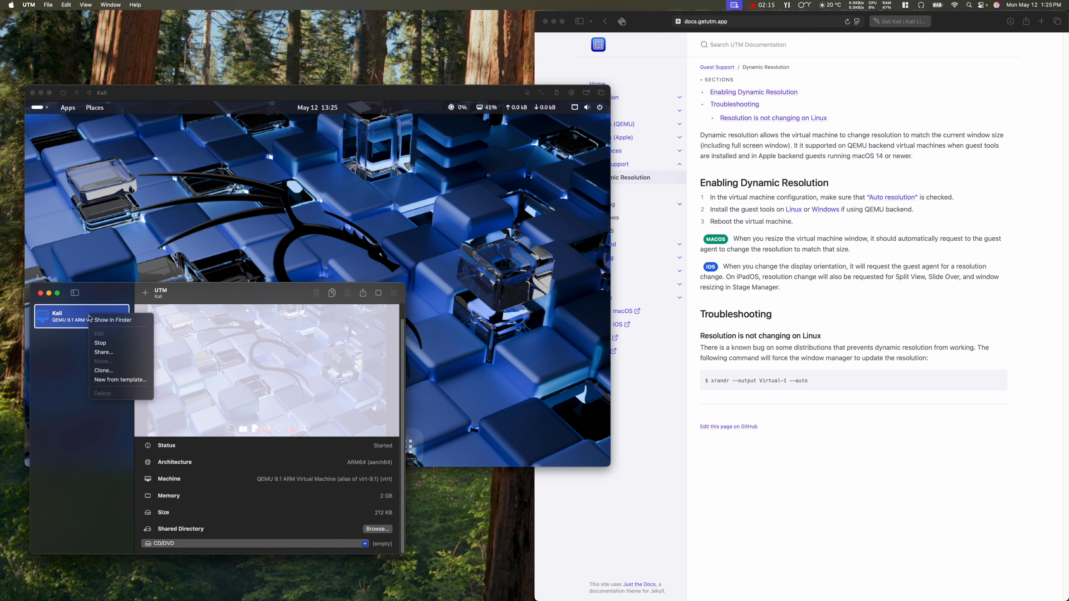
pyautogui.click(71, 383)
pyautogui.click(349, 141)
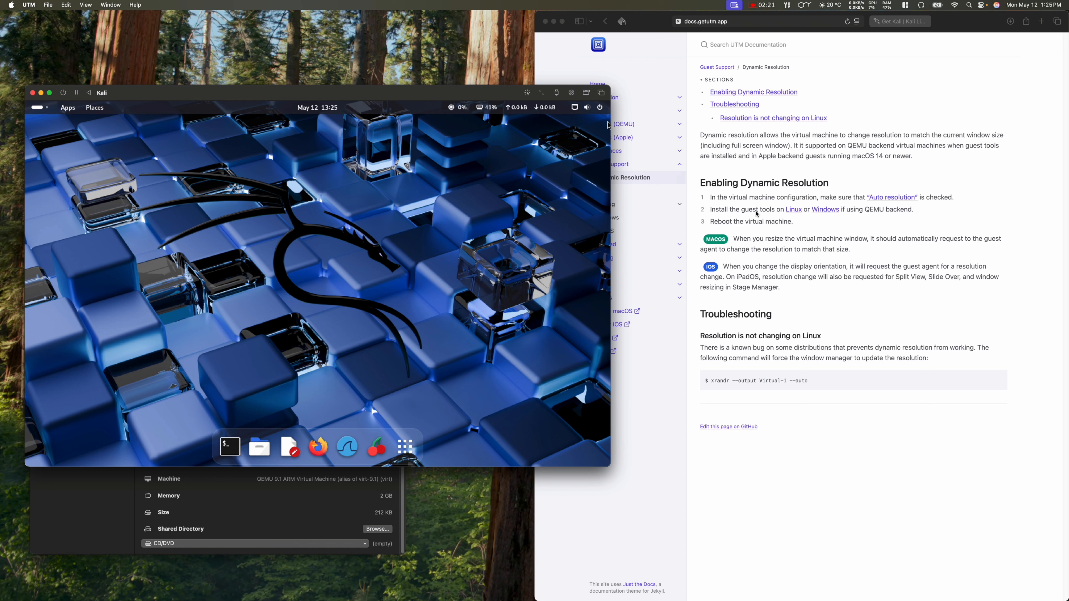
pyautogui.click(830, 225)
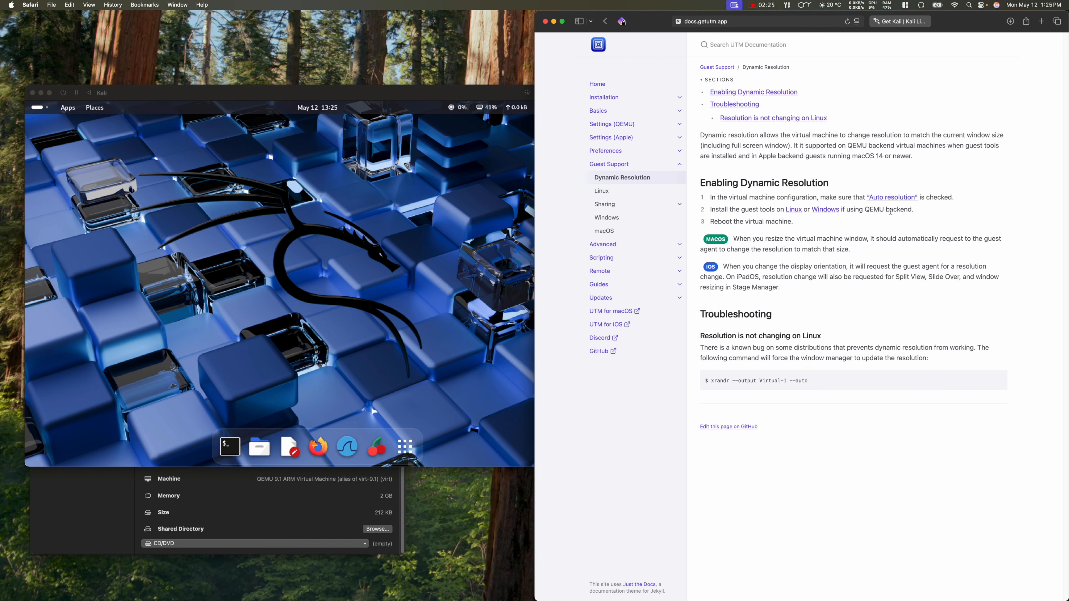
# Step: Open the Linux guest page and copy the 'sudo apt install spice-vdagent' command from the SPICE Agent section
pyautogui.click(795, 210)
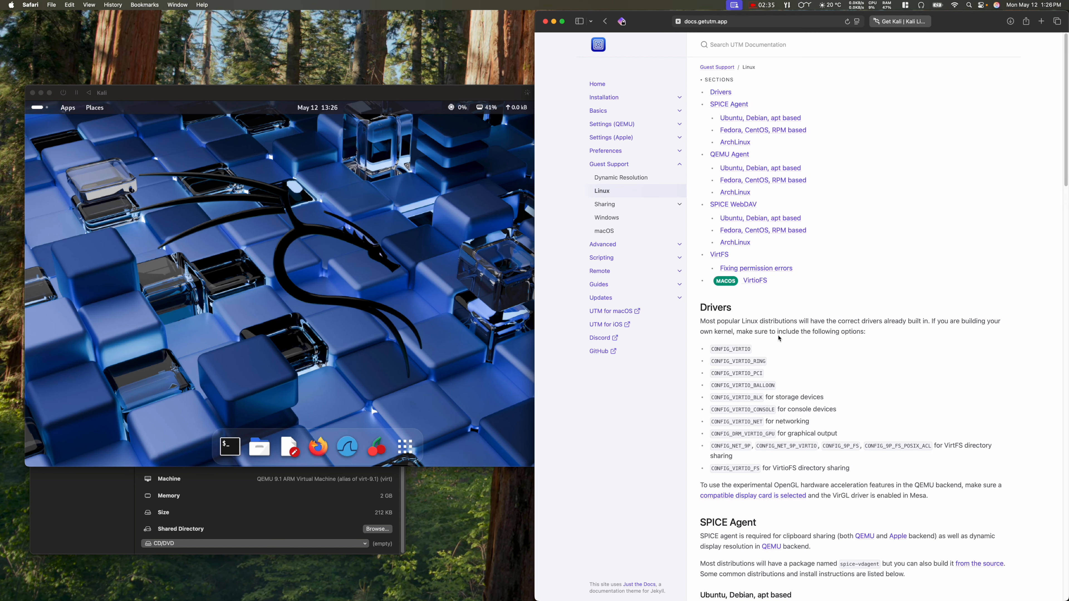
pyautogui.scroll(-5, 763, 459)
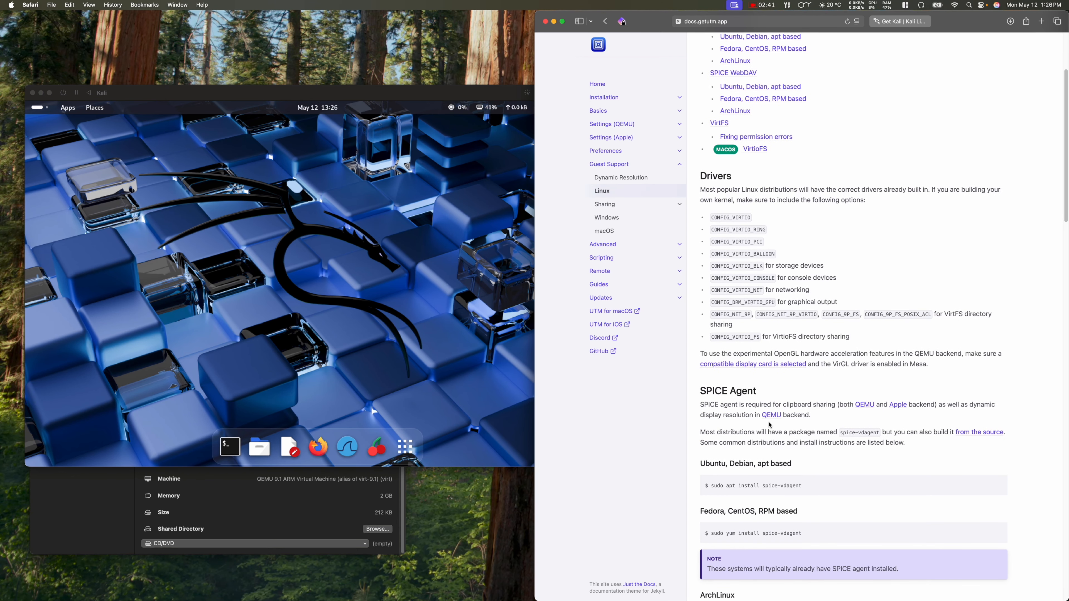
pyautogui.scroll(-2, 818, 444)
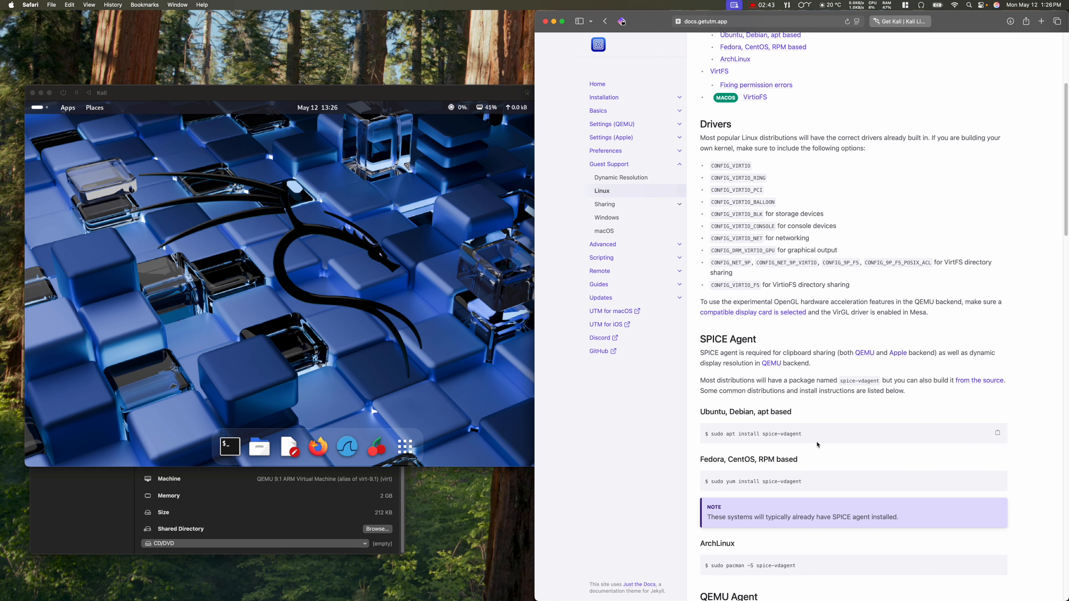
pyautogui.click(999, 433)
# Step: In a Kali terminal, run 'sudo apt install spice-vdagent' and authorize it with the sudo password
pyautogui.click(242, 451)
pyautogui.rightClick(231, 259)
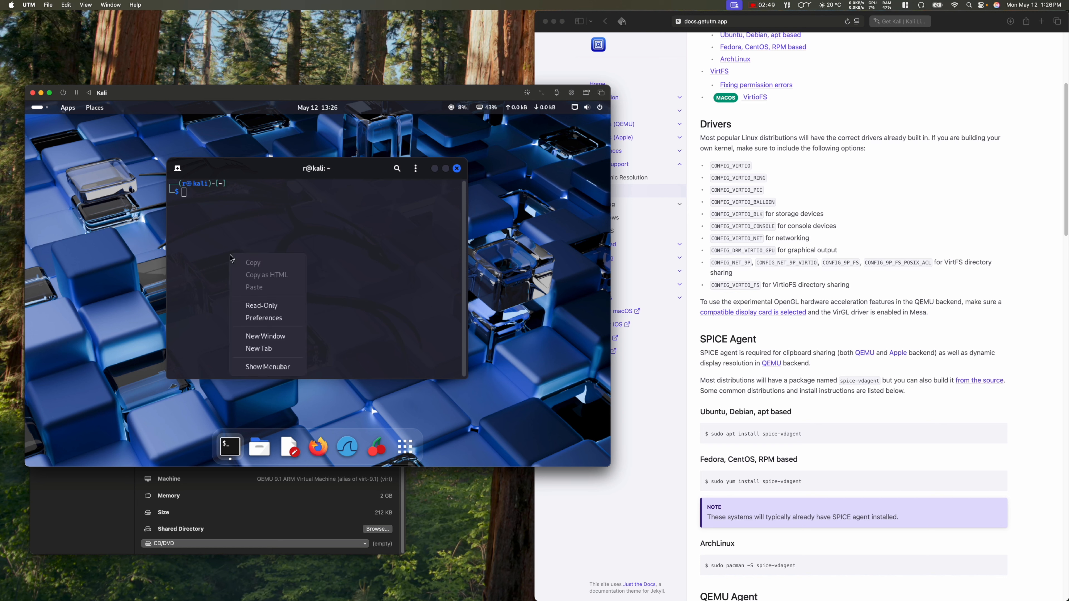
pyautogui.click(209, 269)
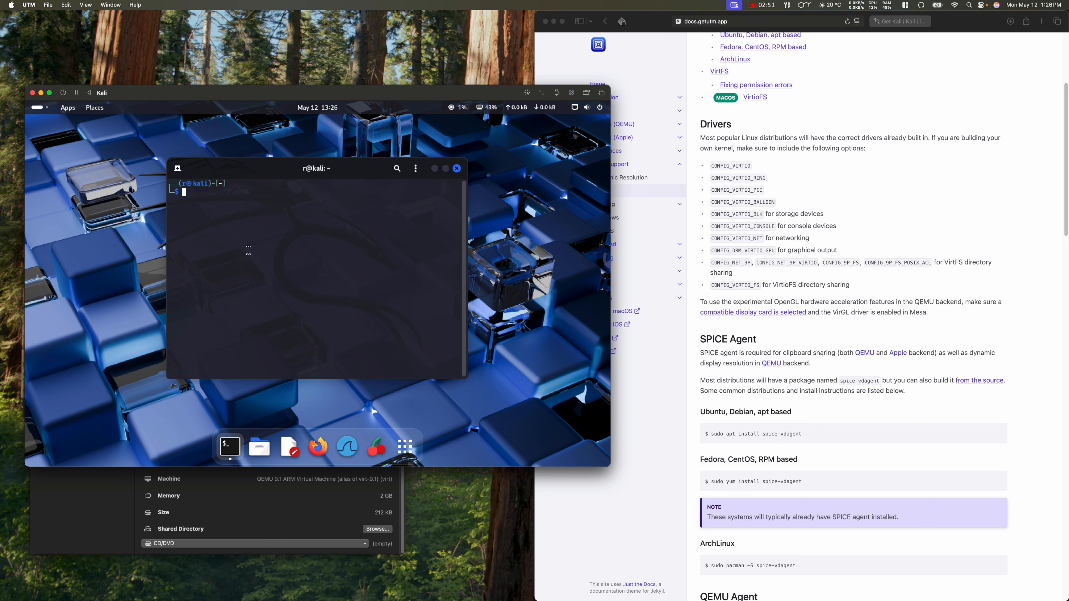
pyautogui.write('sudo apt install spice-vdagent')
pyautogui.press('Return')
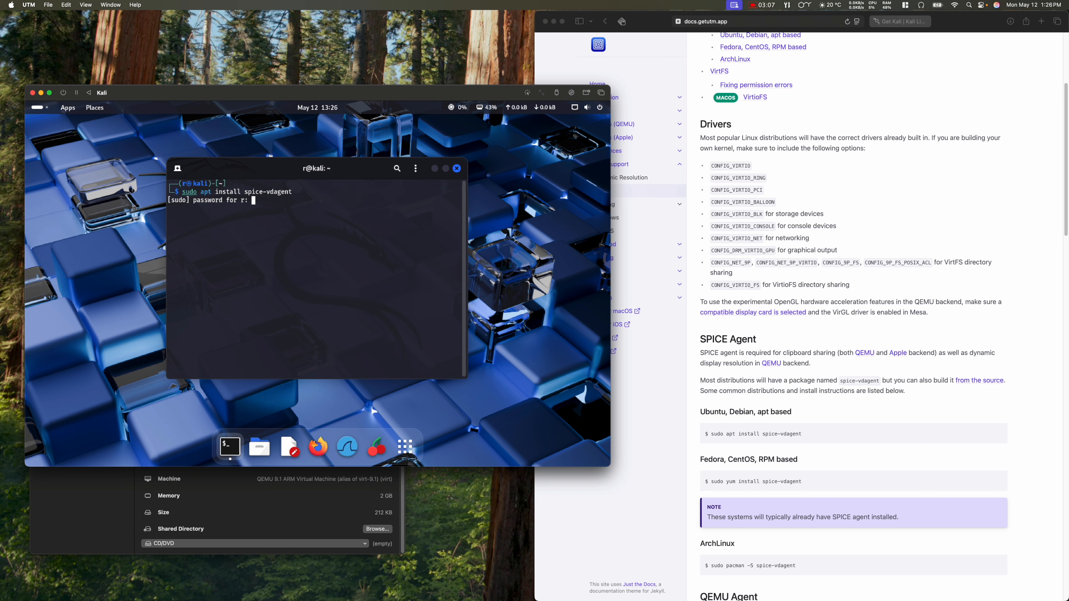
pyautogui.press('Return')
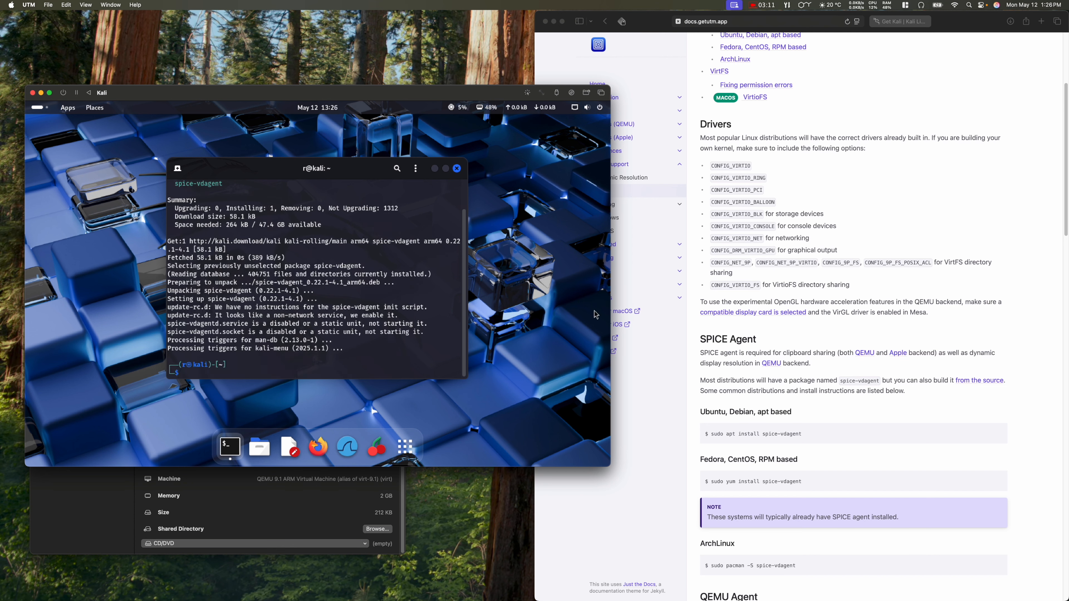
# Step: Scroll the documentation down to the QEMU Agent section
pyautogui.scroll(-3, 783, 459)
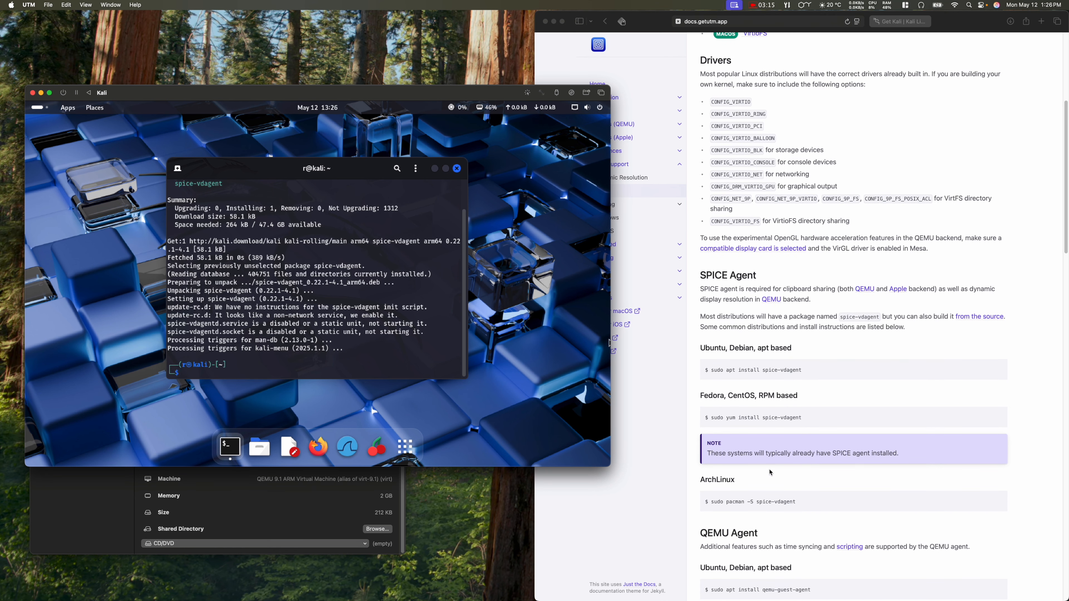
pyautogui.scroll(-2, 772, 480)
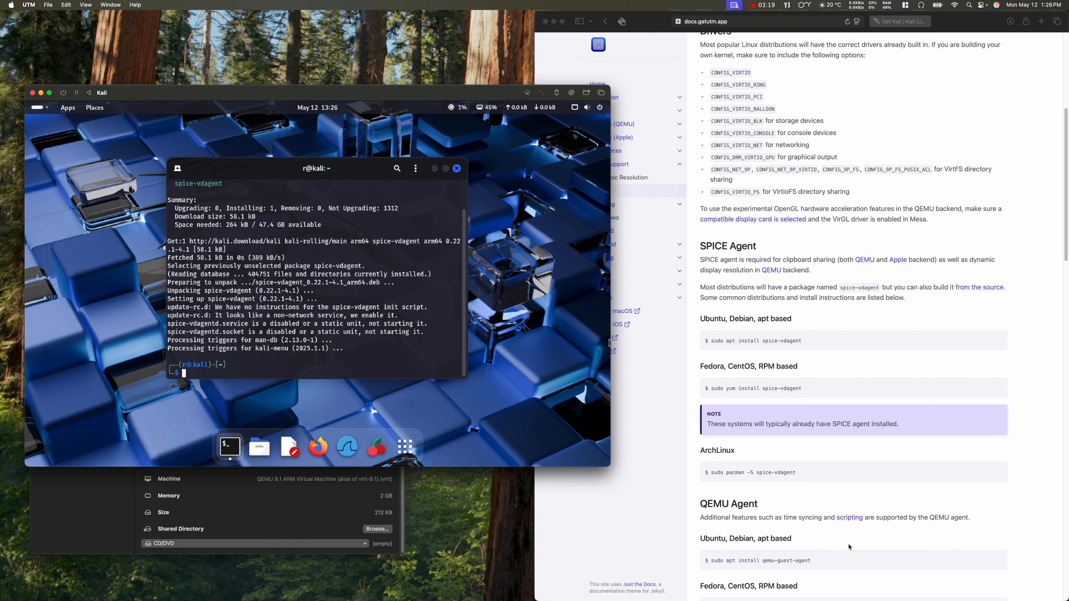
pyautogui.scroll(-5, 858, 521)
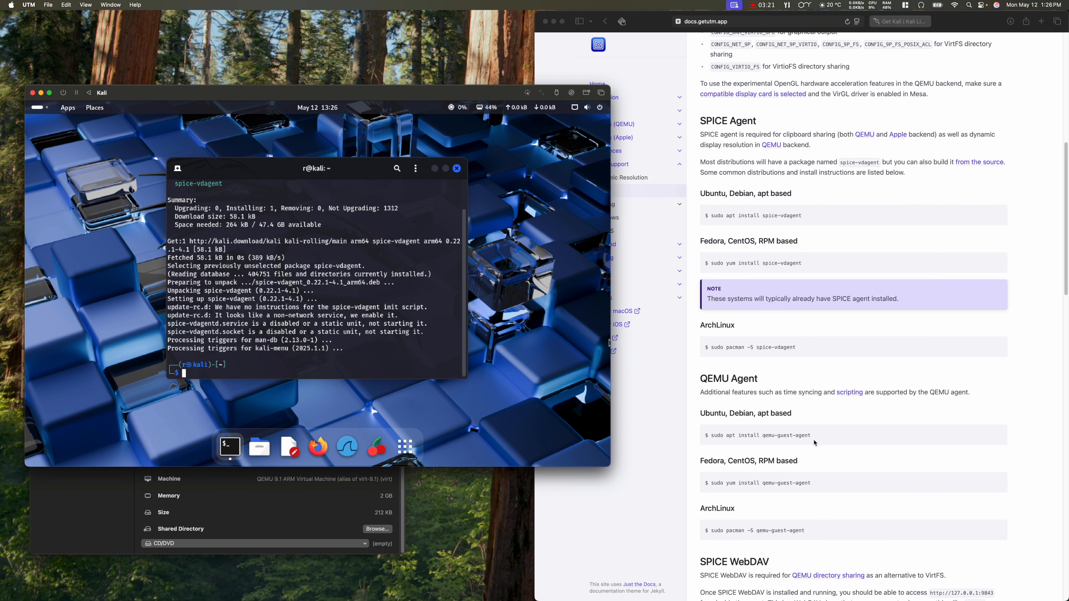
# Step: Rerun the previous apt install command with qemu-guest-agent in place of spice-vdagent, then enter 'sudo apt update'
pyautogui.press('Up')
pyautogui.press('Left')
pyautogui.press('Left')
pyautogui.press('Left')
pyautogui.press('Left')
pyautogui.press('Left')
pyautogui.press('Left')
pyautogui.press('Left')
pyautogui.press('Left')
pyautogui.press('Left')
pyautogui.press('Left')
pyautogui.press('Left')
pyautogui.press('Left')
pyautogui.press('Left')
pyautogui.hotkey('ctrl', 'k')
pyautogui.write('qemu-guest-agent')
pyautogui.press('Return')
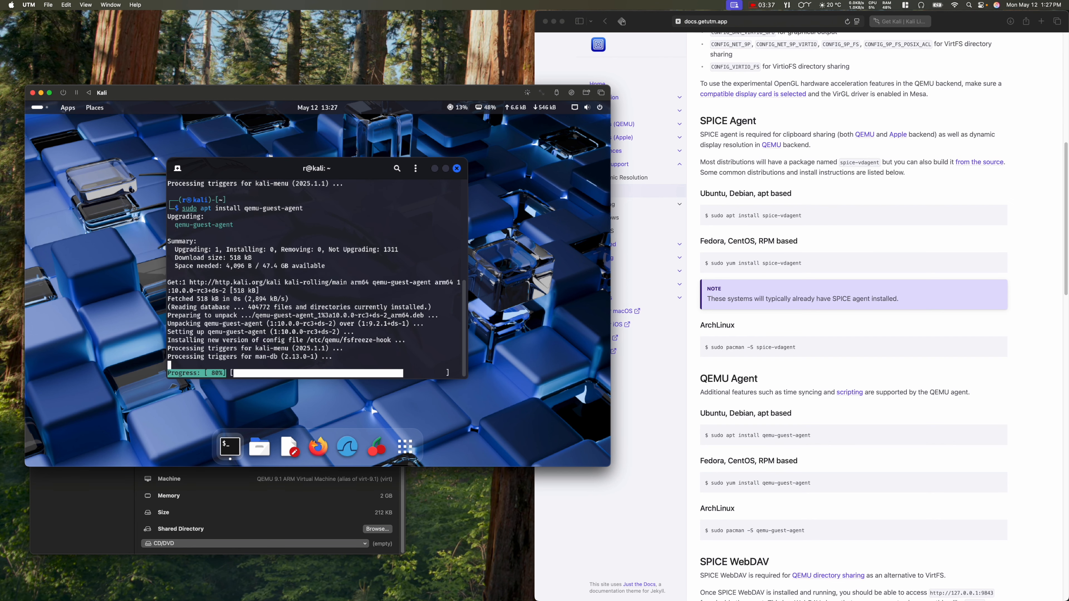
pyautogui.write('sudo')
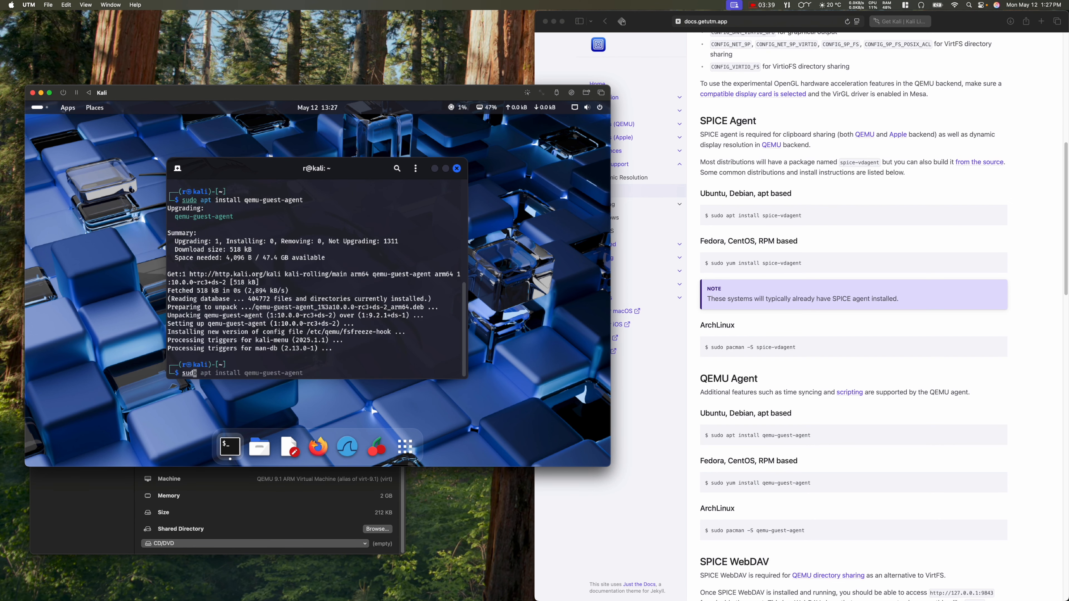
pyautogui.write(' apt update')
# Step: Run 'sudo apt update' then 'sudo apt upgrade', confirming the 1279-package upgrade
pyautogui.press('Return')
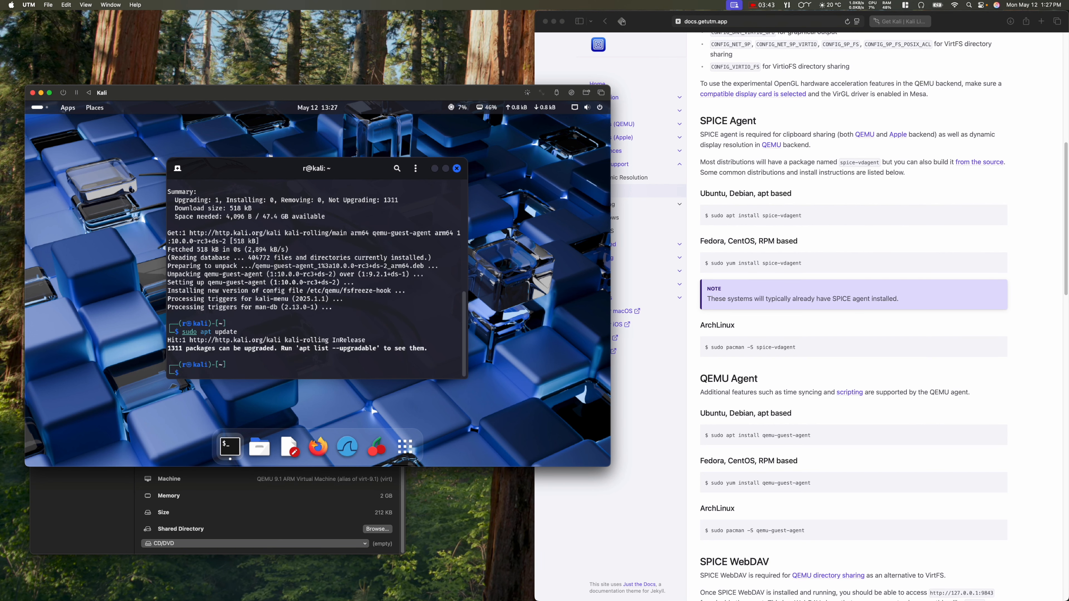
pyautogui.write('sudo apt upgrade')
pyautogui.press('Return')
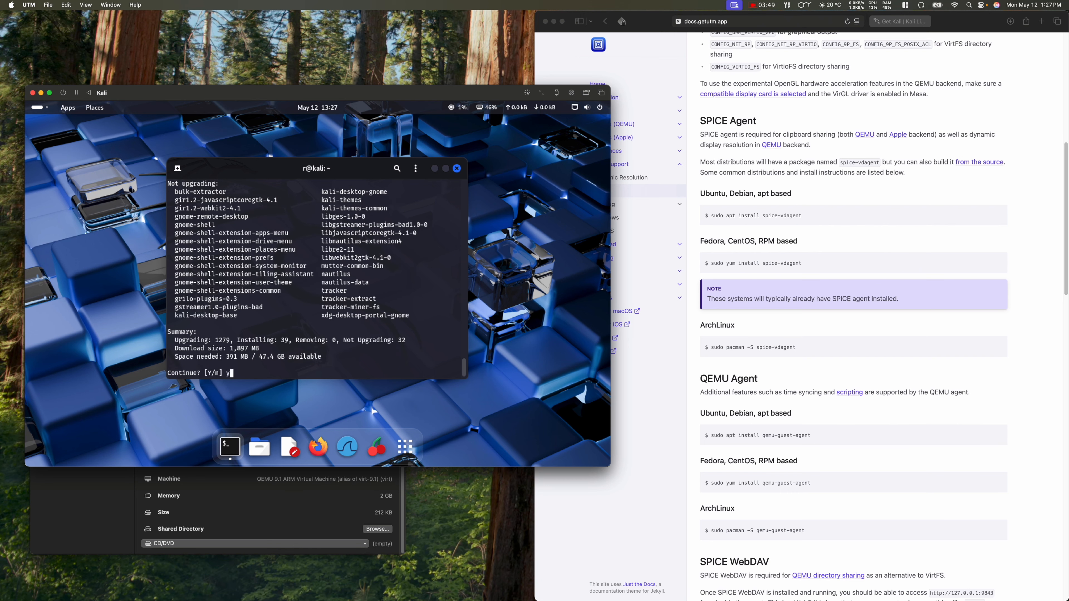
pyautogui.press('Return')
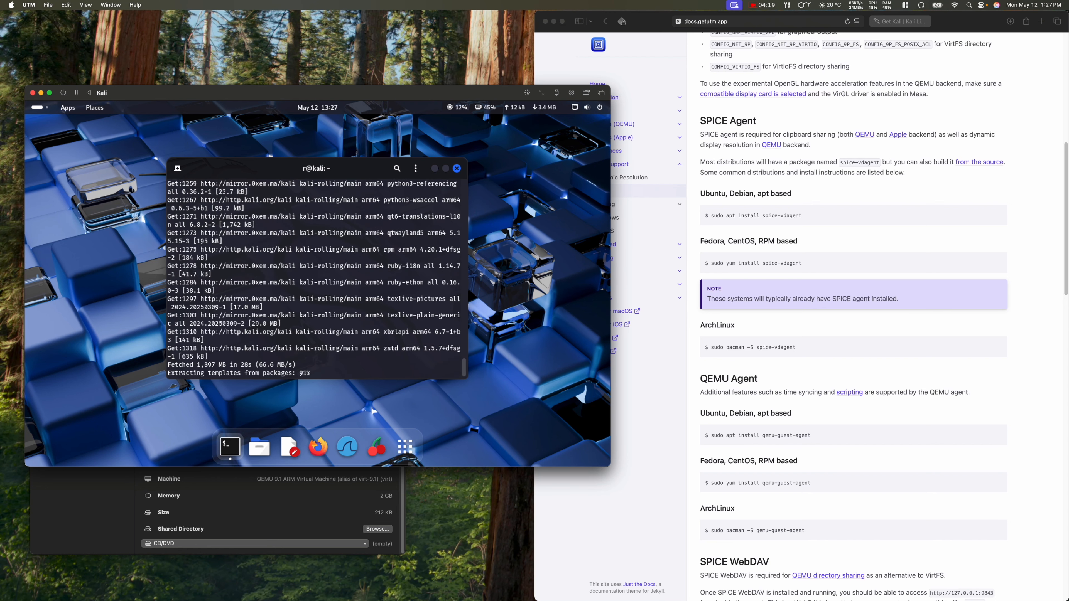
# Step: Answer Yes to the libc6 prompt so services restart automatically during the upgrade
pyautogui.click(787, 5)
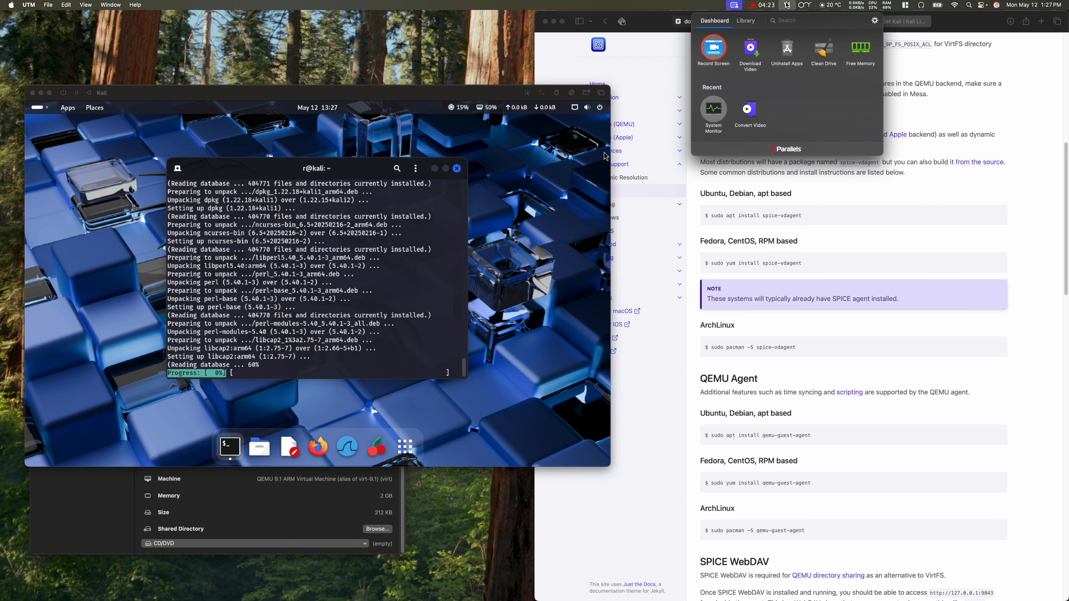
pyautogui.click(745, 21)
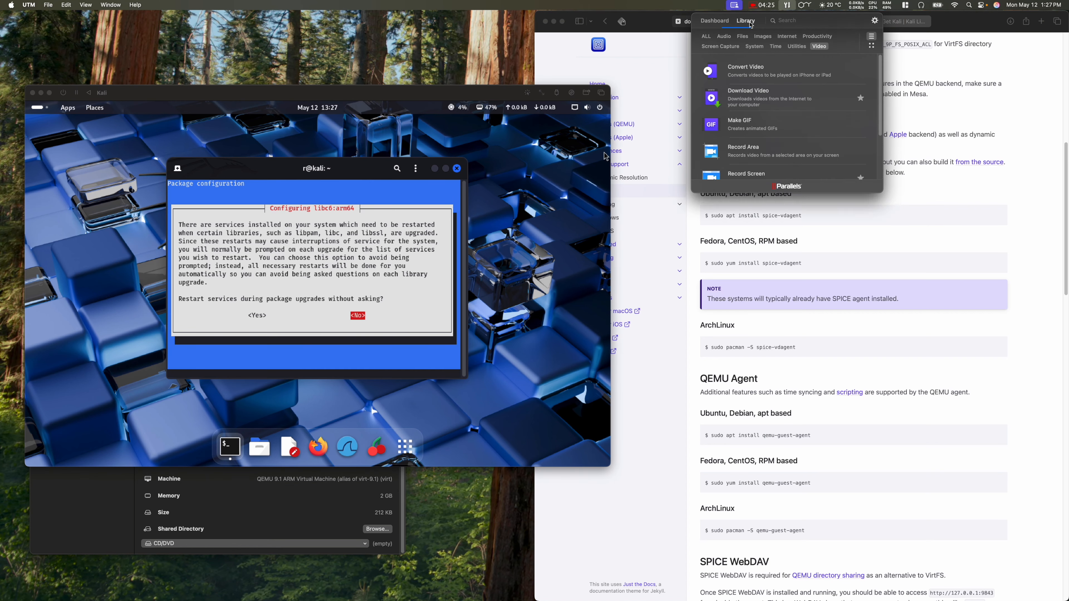
pyautogui.click(787, 5)
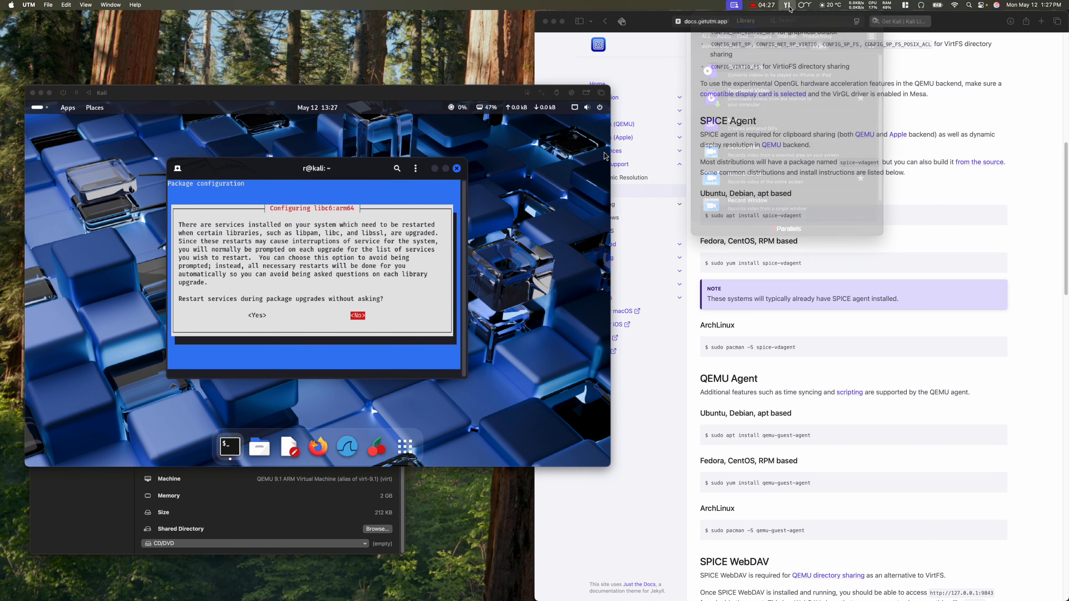
pyautogui.click(605, 156)
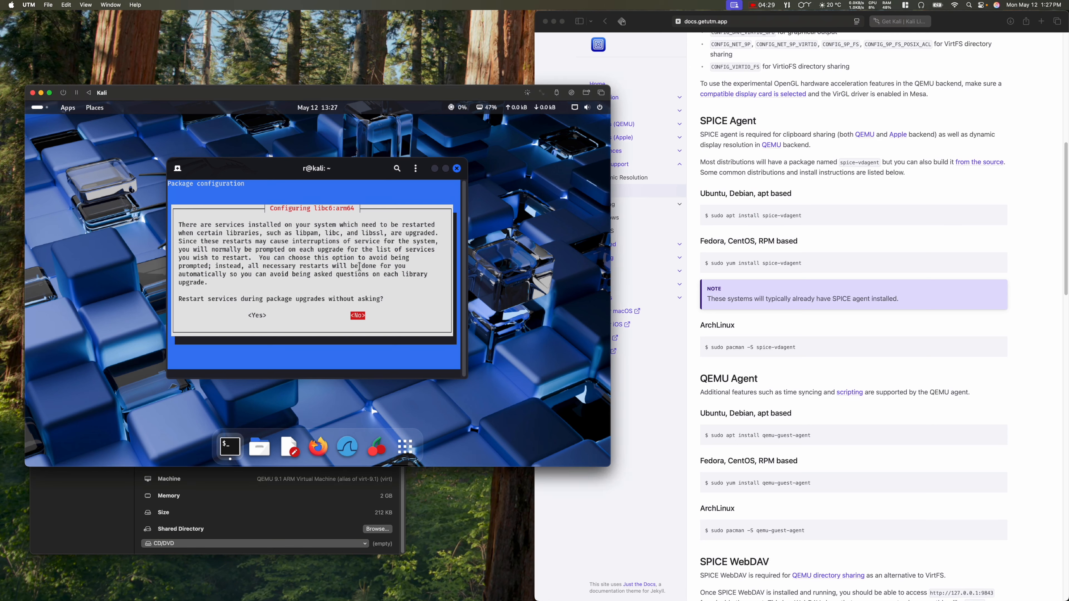
pyautogui.press('Return')
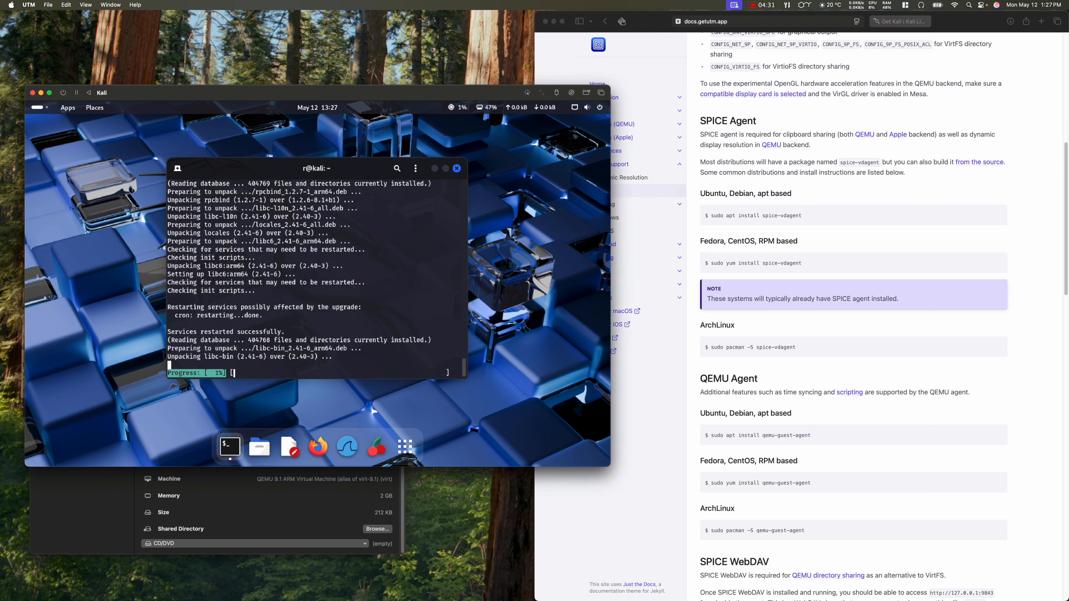
# Step: Browse the full list of Parallels Toolbox tools, then close the toolbox
pyautogui.click(787, 5)
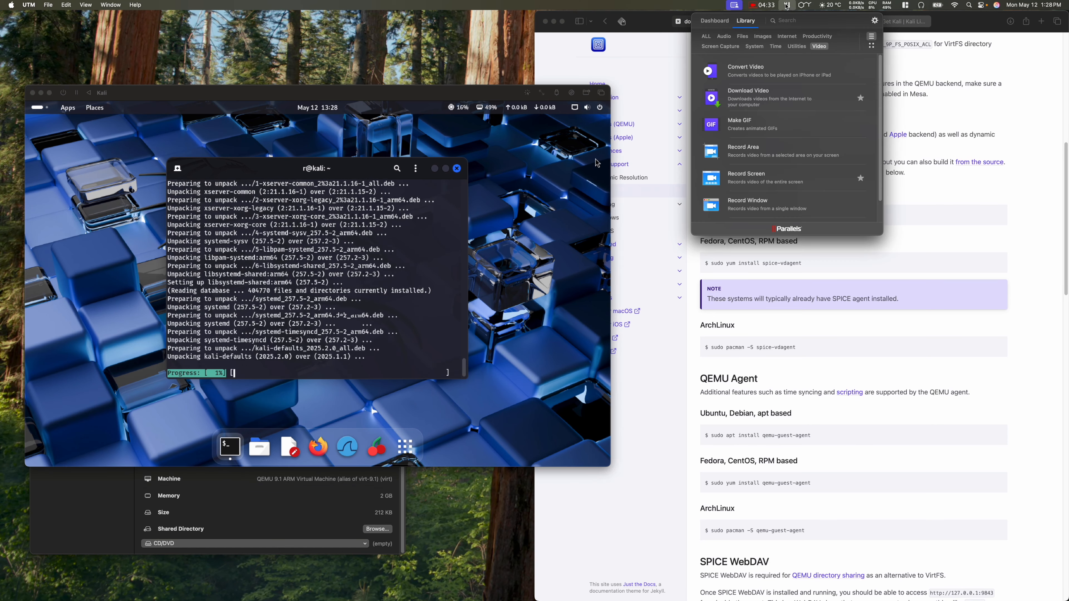
pyautogui.click(706, 36)
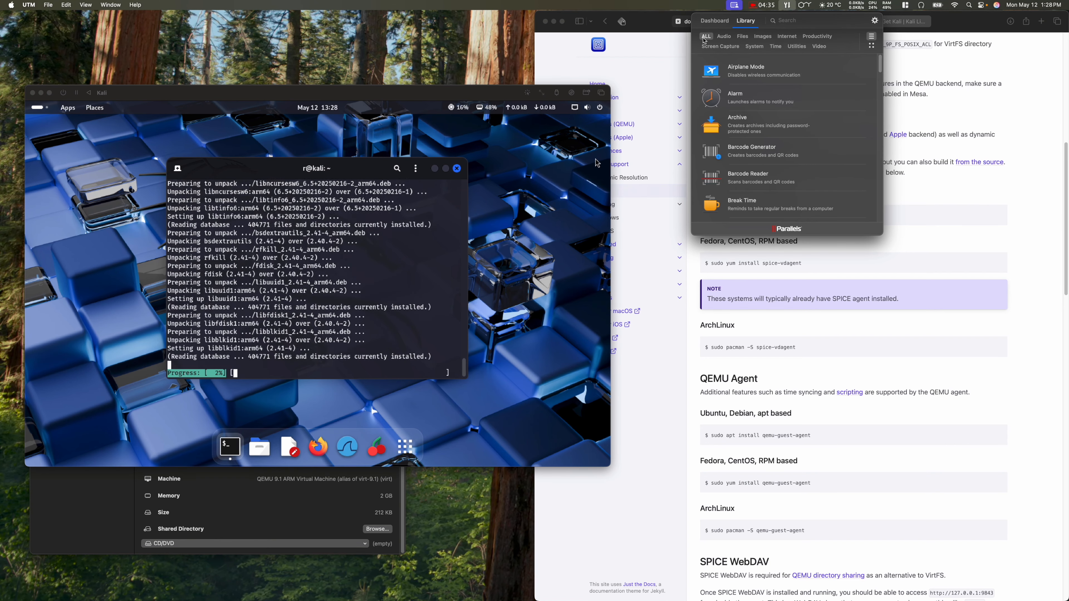
pyautogui.scroll(-10, 768, 102)
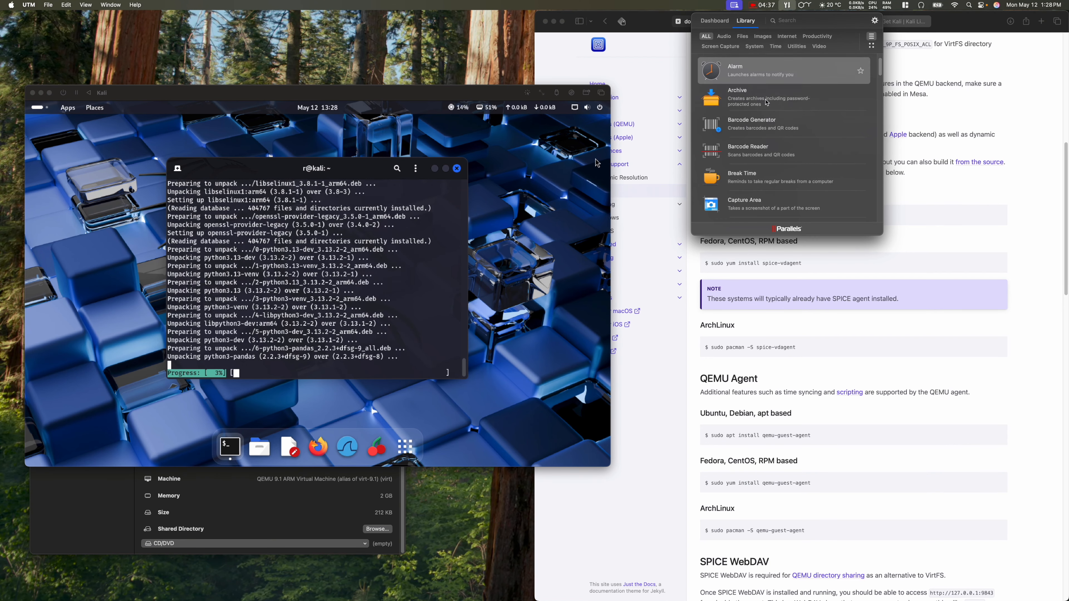
pyautogui.scroll(-8, 764, 150)
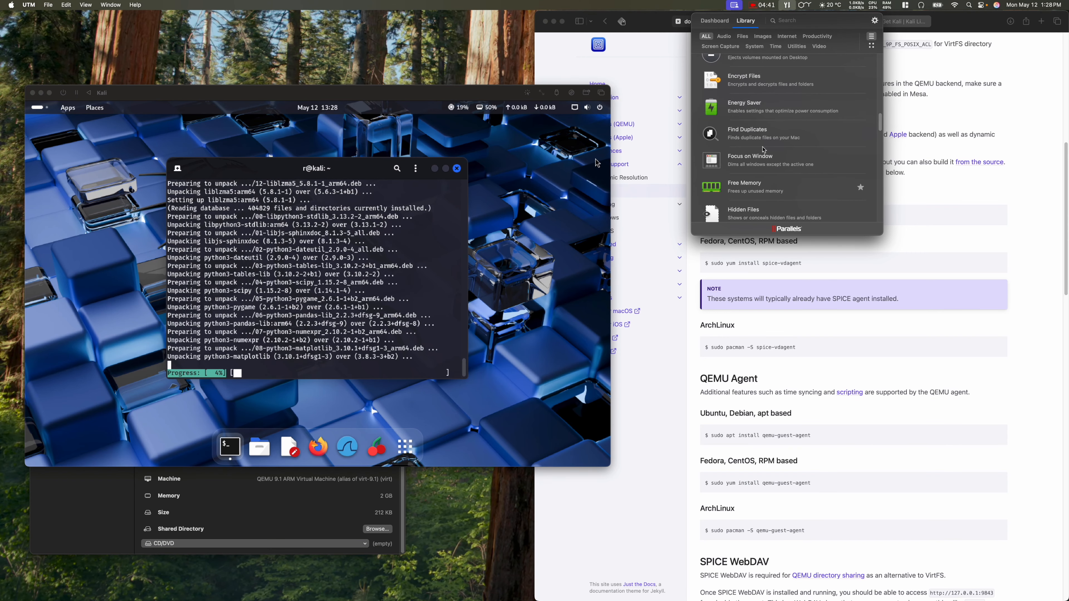
pyautogui.scroll(-3, 766, 156)
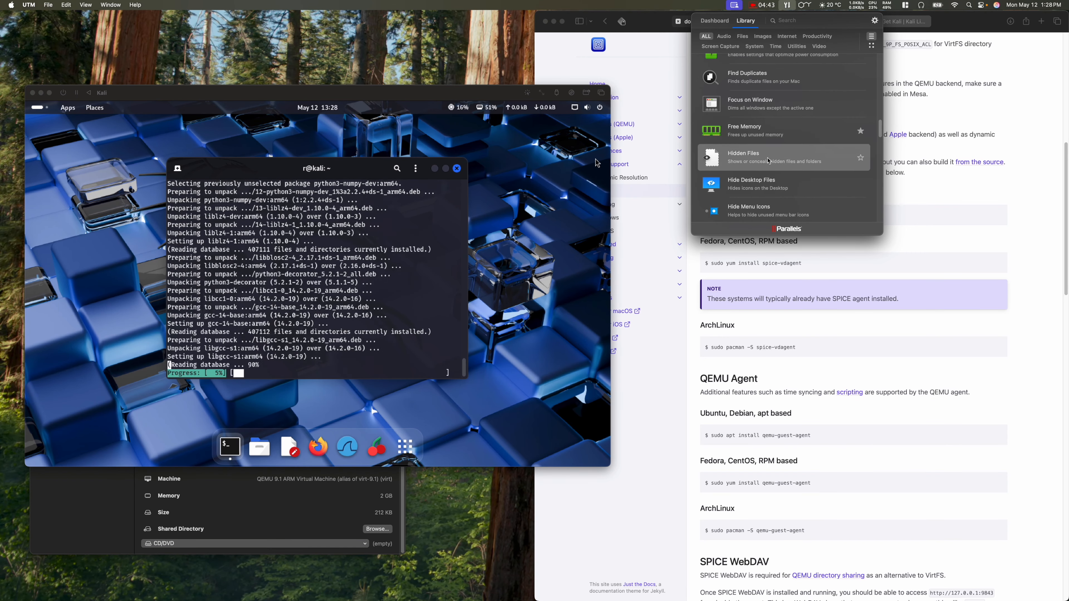
pyautogui.scroll(-5, 769, 160)
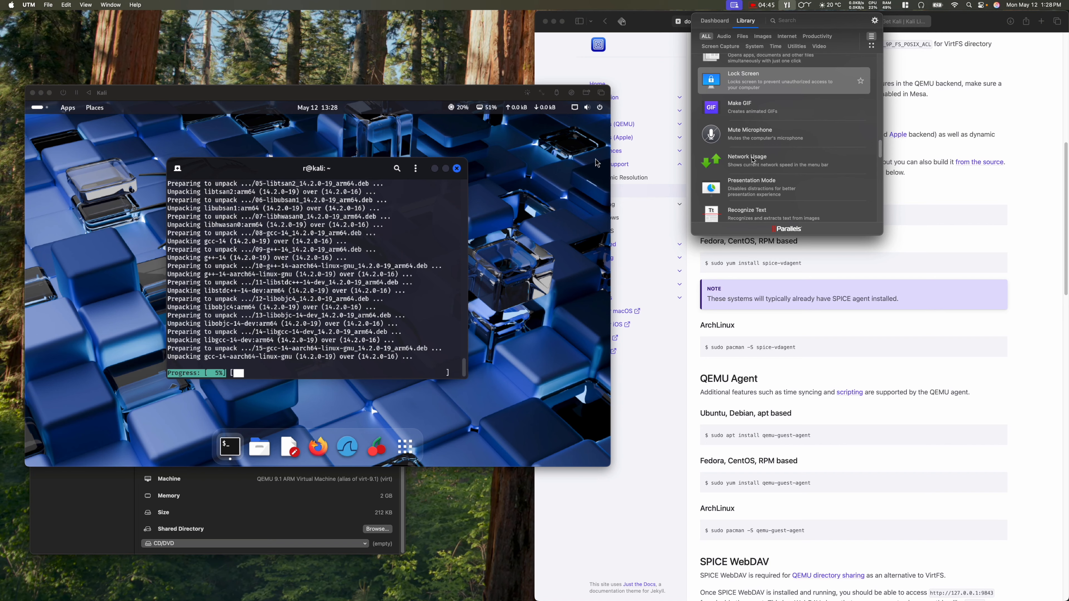
pyautogui.scroll(-6, 753, 161)
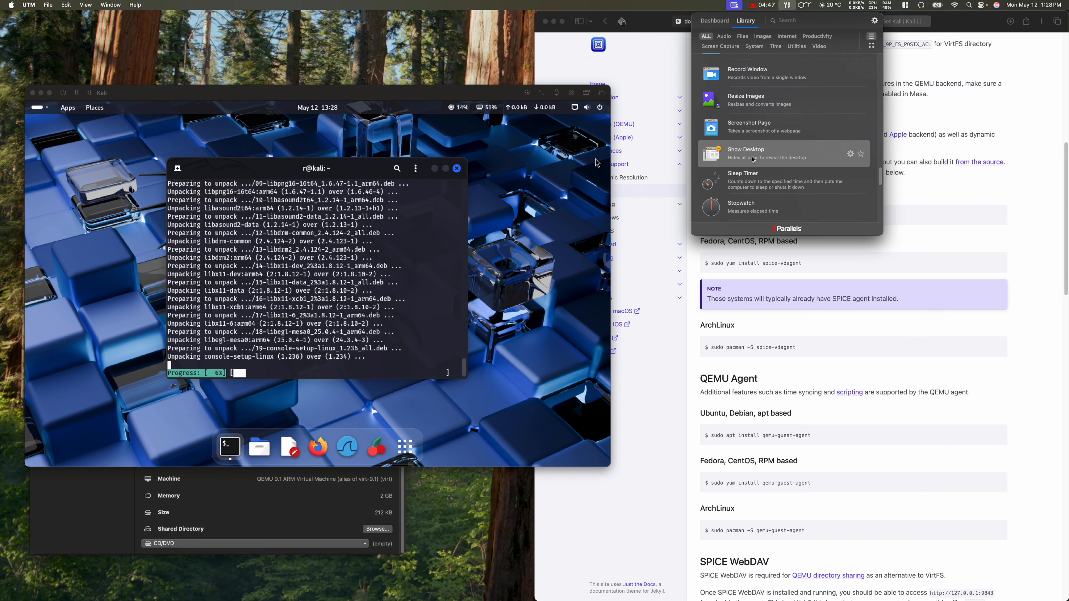
pyautogui.scroll(-7, 754, 161)
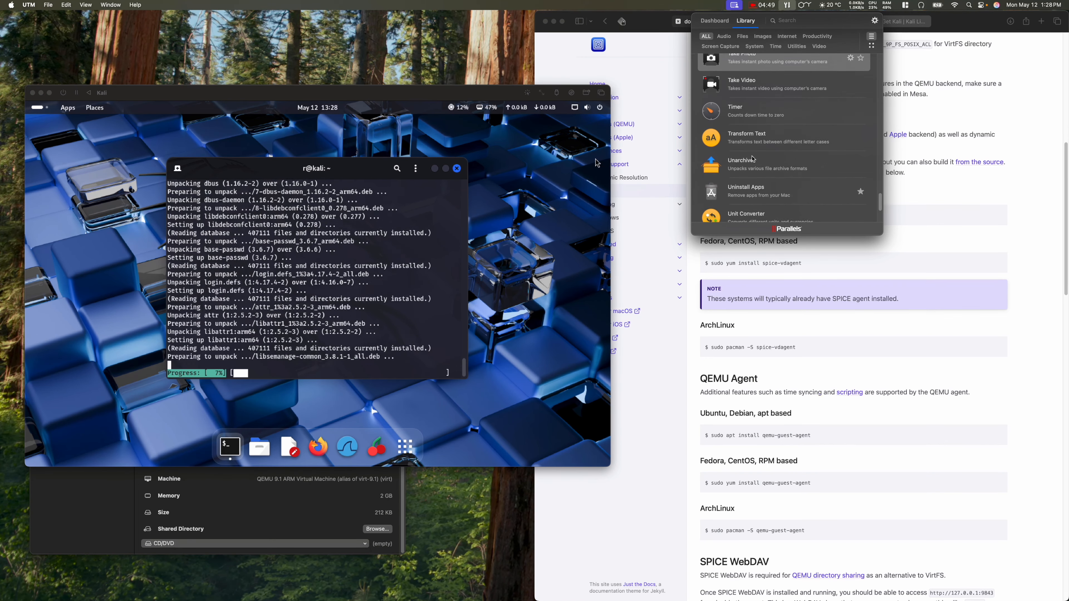
pyautogui.scroll(-3, 754, 159)
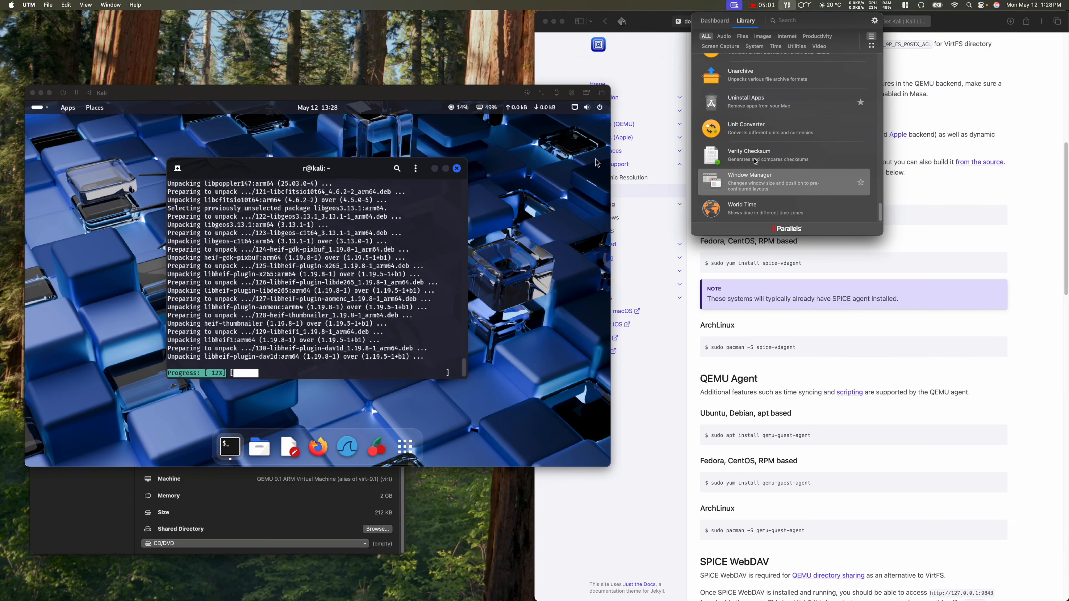
pyautogui.click(788, 6)
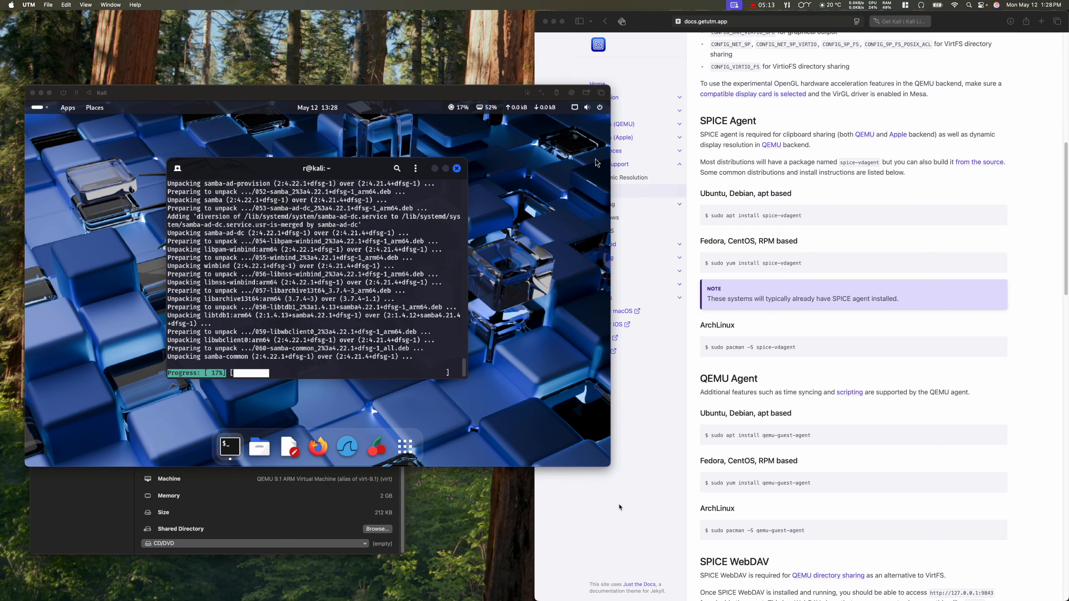
# Step: Move the Kali window up and left and scroll through the documentation page
pyautogui.click(636, 509)
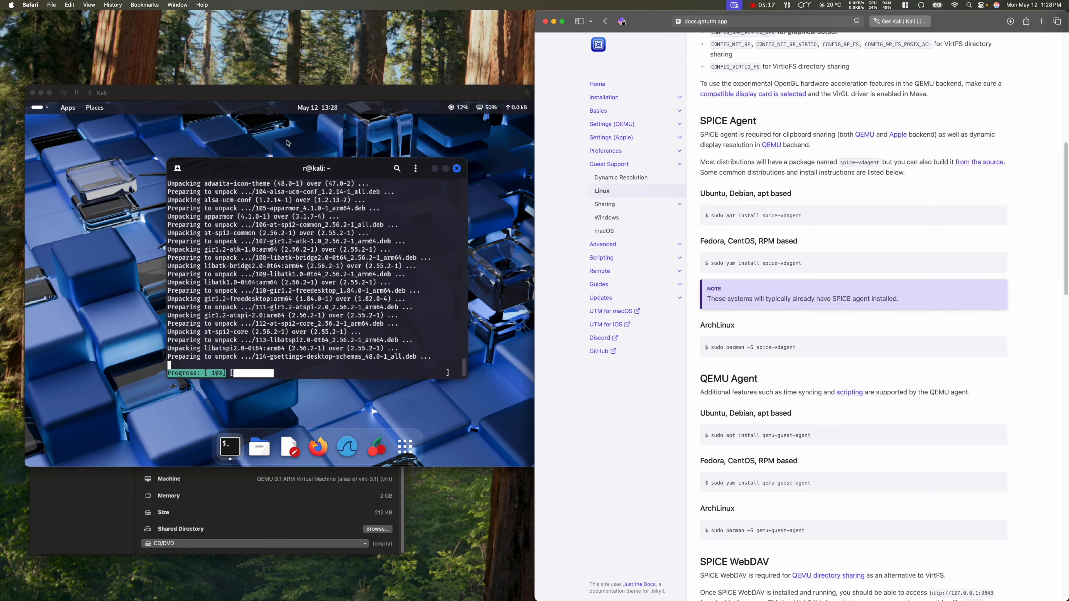
pyautogui.moveTo(243, 90); pyautogui.dragTo(233, 37)
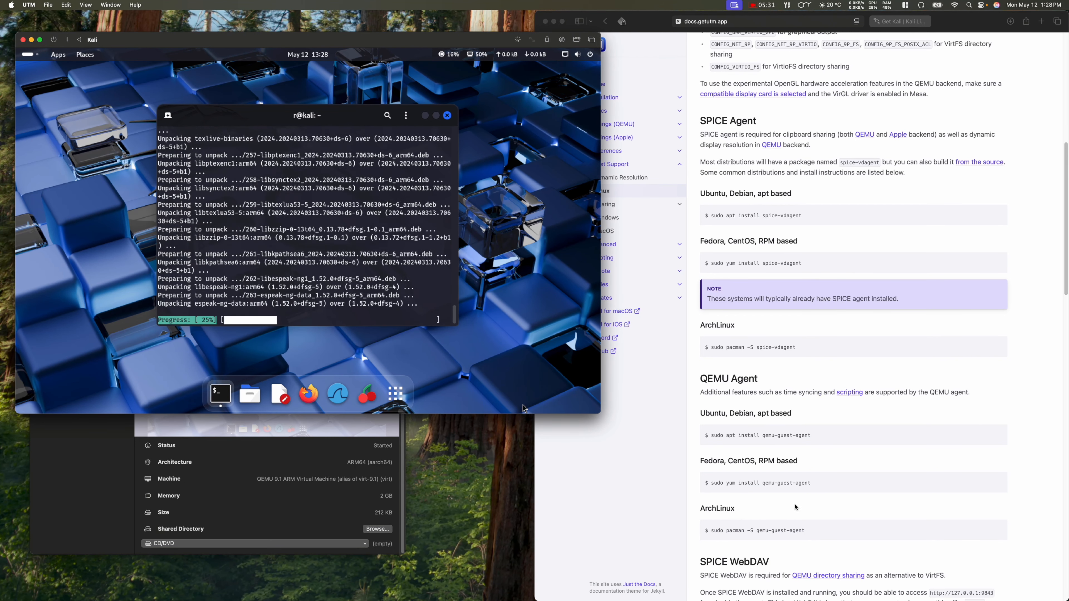
pyautogui.scroll(-1, 670, 475)
pyautogui.scroll(-3, 670, 474)
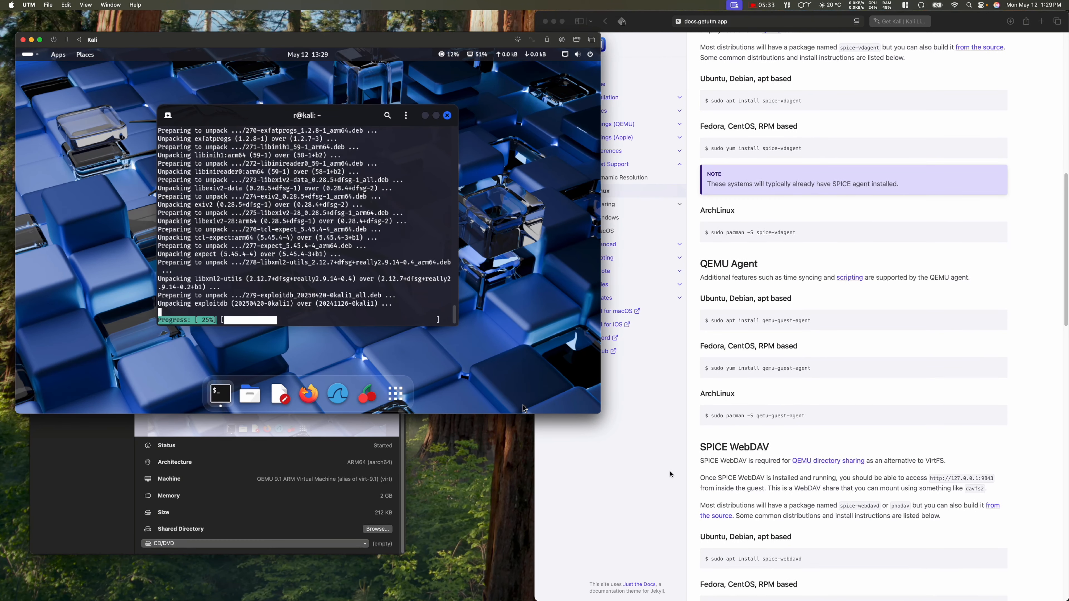
pyautogui.scroll(-12, 670, 475)
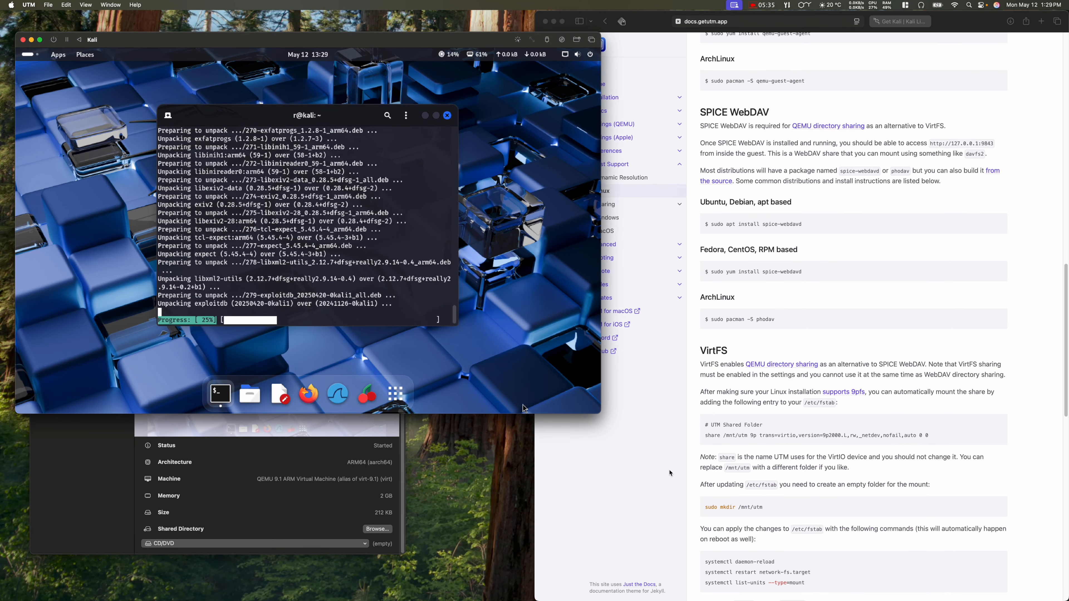
pyautogui.click(671, 473)
pyautogui.scroll(-10, 671, 473)
# Step: Go back to the Kali Linux 2022 guide and reopen the Linux guest support page from it
pyautogui.press('super+bracketleft')
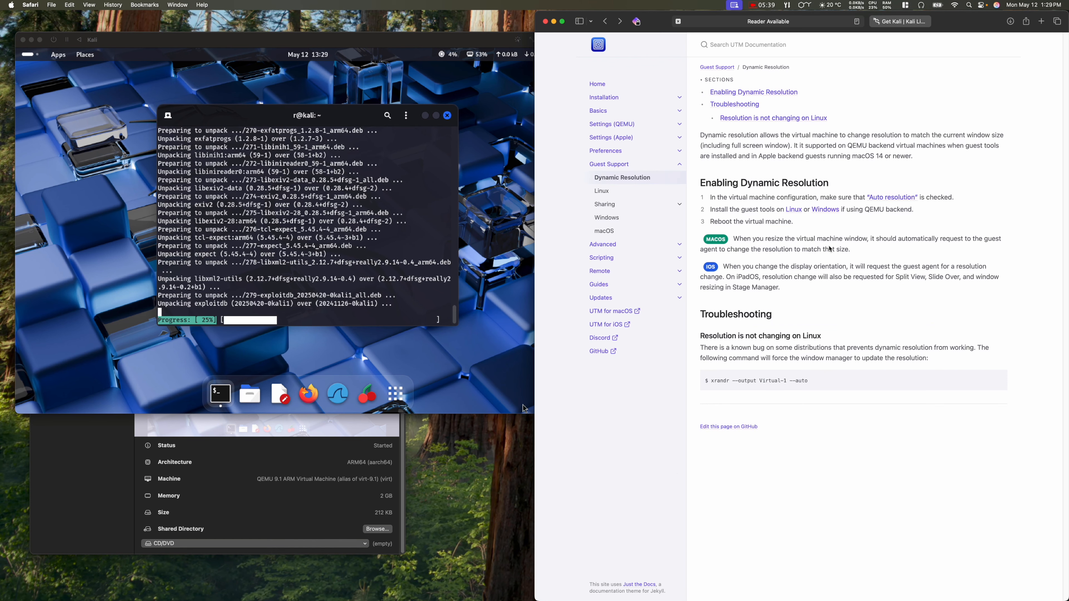
pyautogui.press('super+bracketright')
pyautogui.press('super+bracketleft')
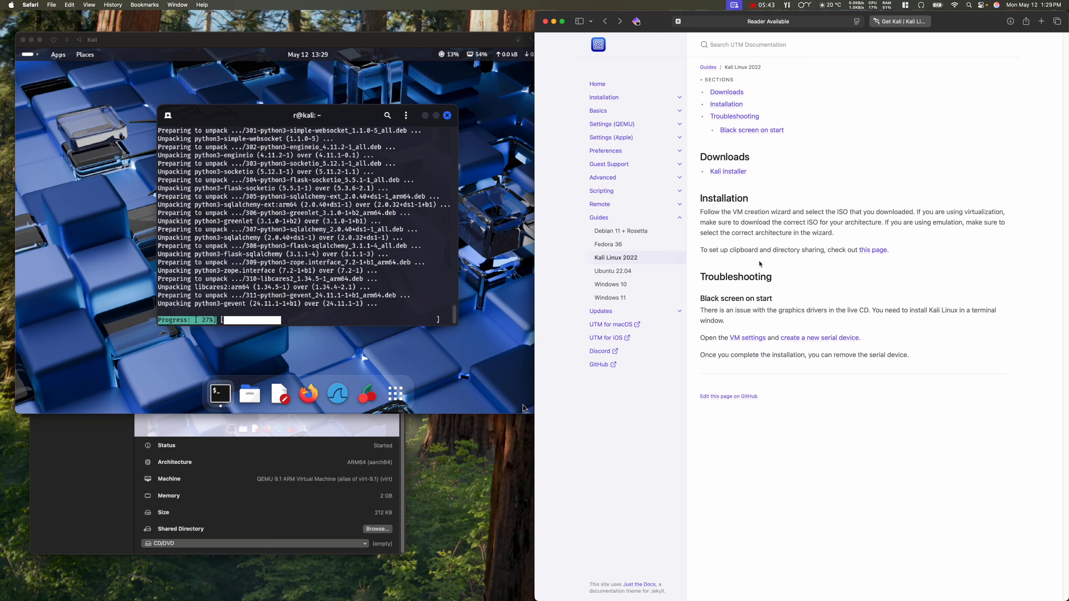
pyautogui.click(875, 251)
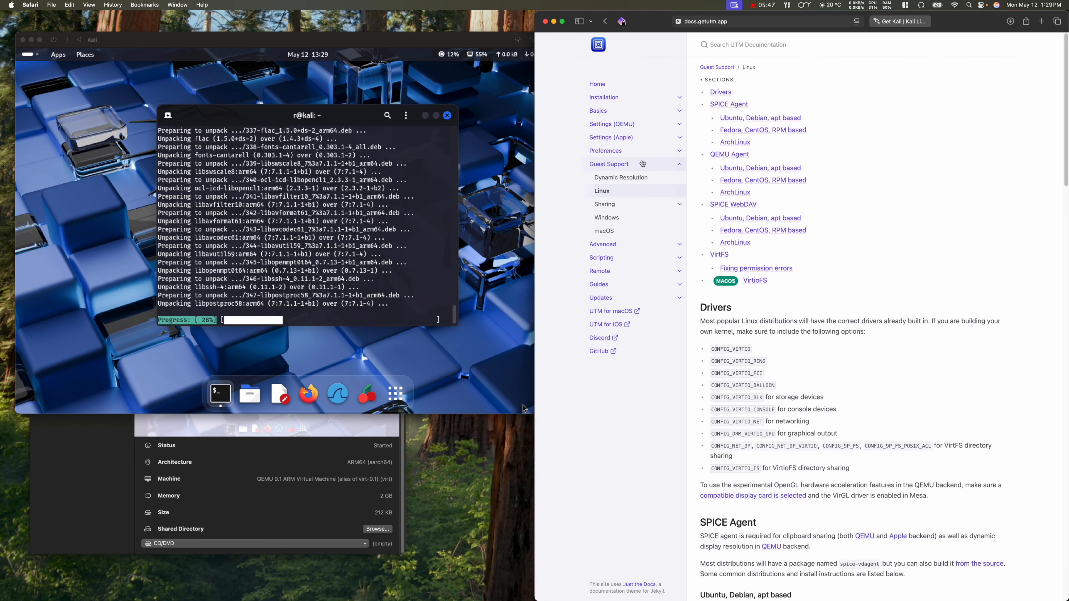
# Step: Scroll through the VirtFS and VirtioFS sections, then bring the Kali VM window forward
pyautogui.scroll(-5, 793, 342)
pyautogui.scroll(-9, 793, 341)
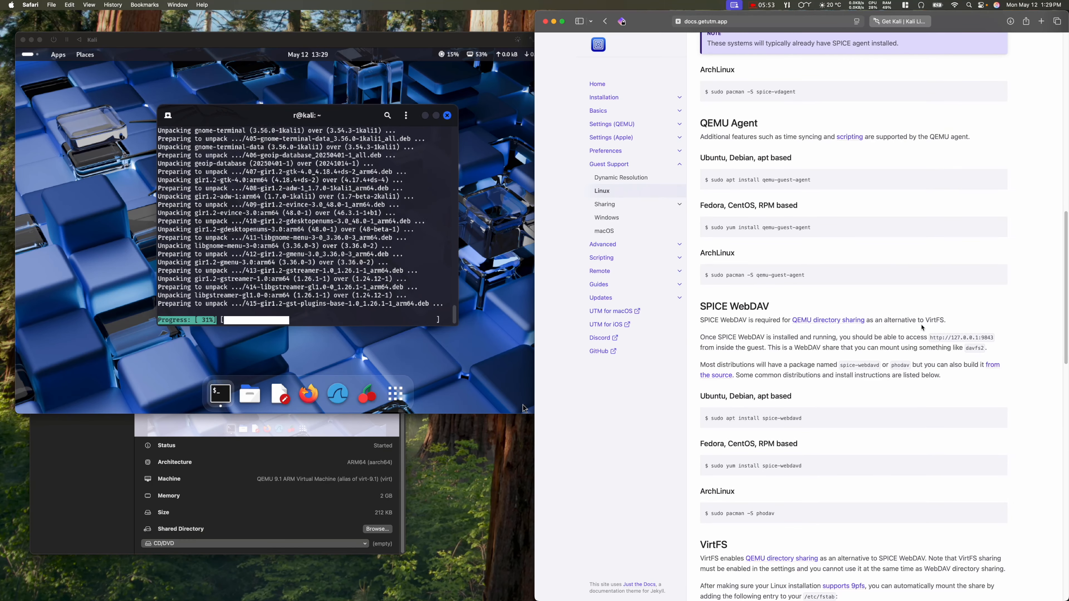
pyautogui.scroll(-1, 931, 333)
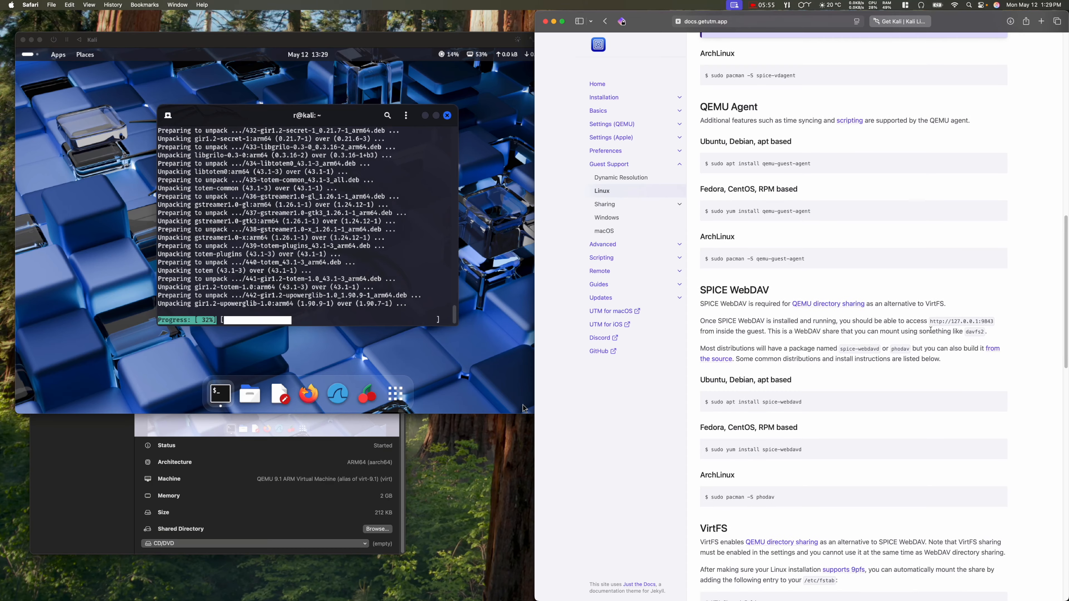
pyautogui.scroll(-3, 834, 390)
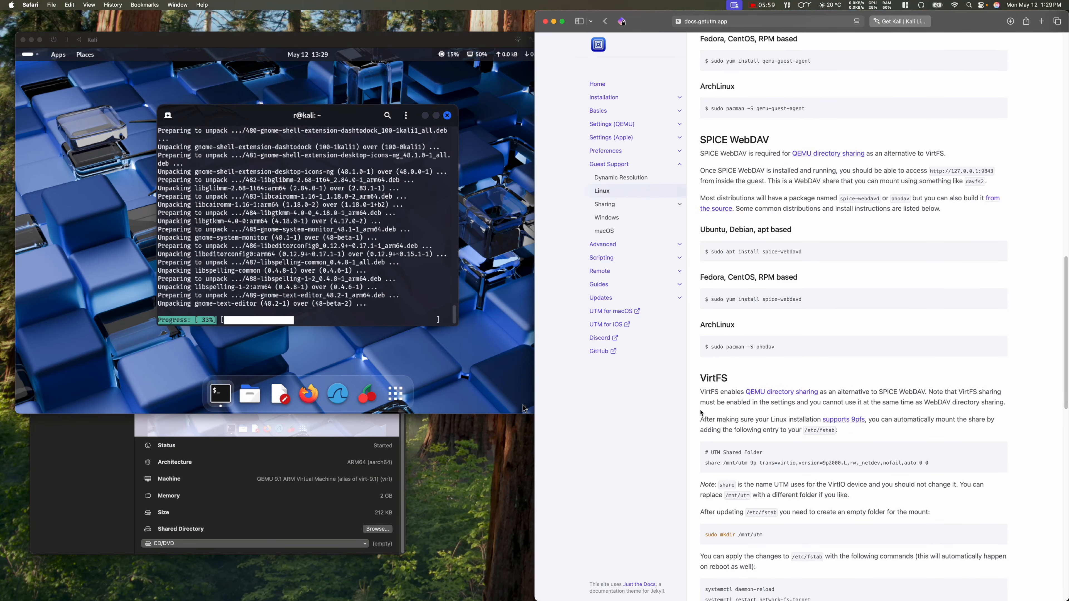
pyautogui.scroll(-8, 702, 413)
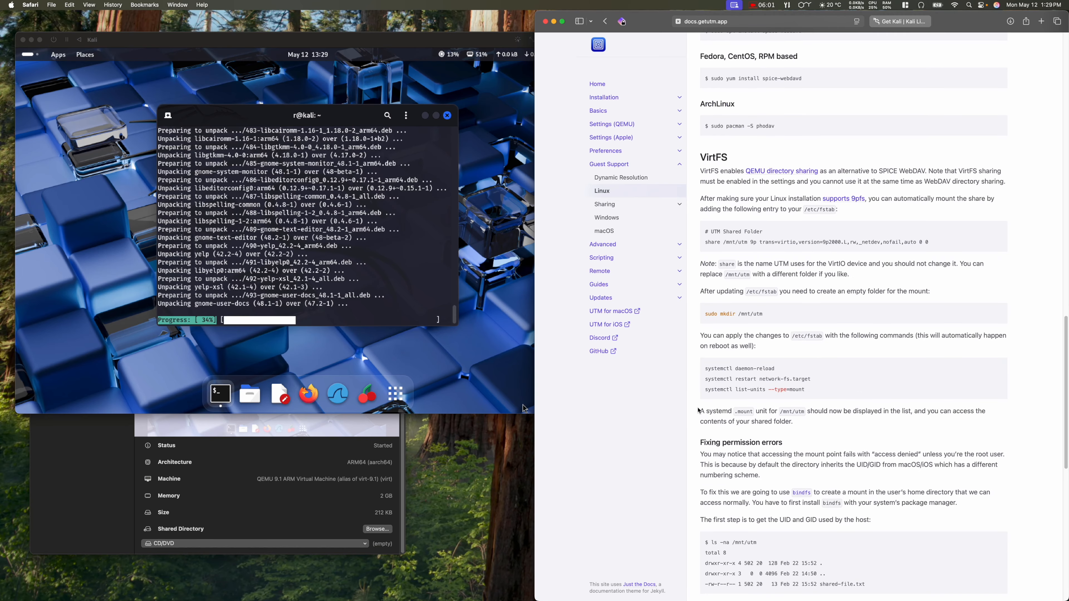
pyautogui.scroll(-5, 690, 411)
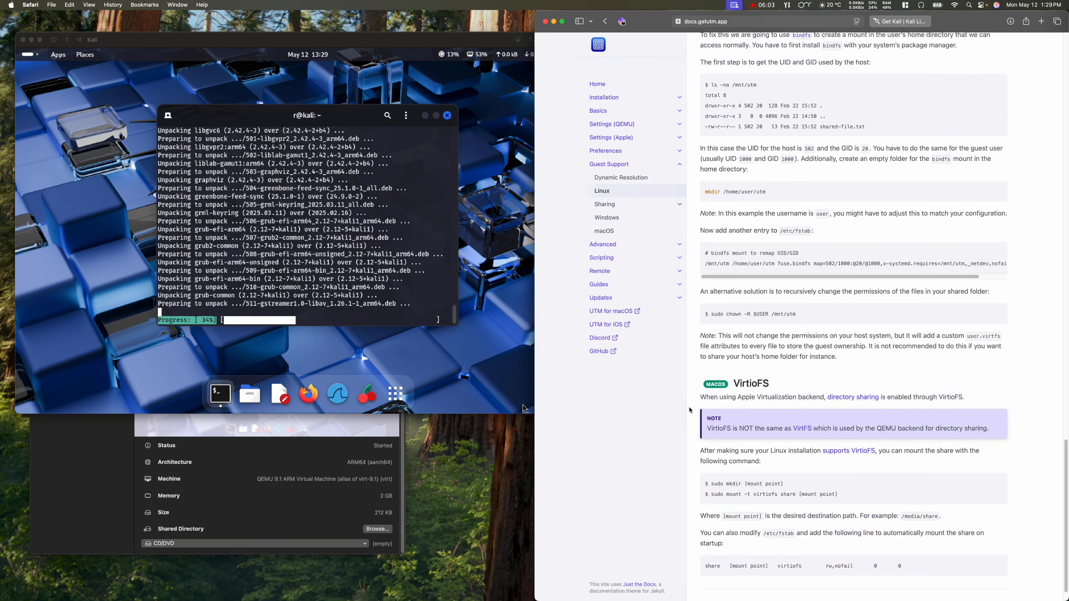
pyautogui.scroll(-1, 691, 410)
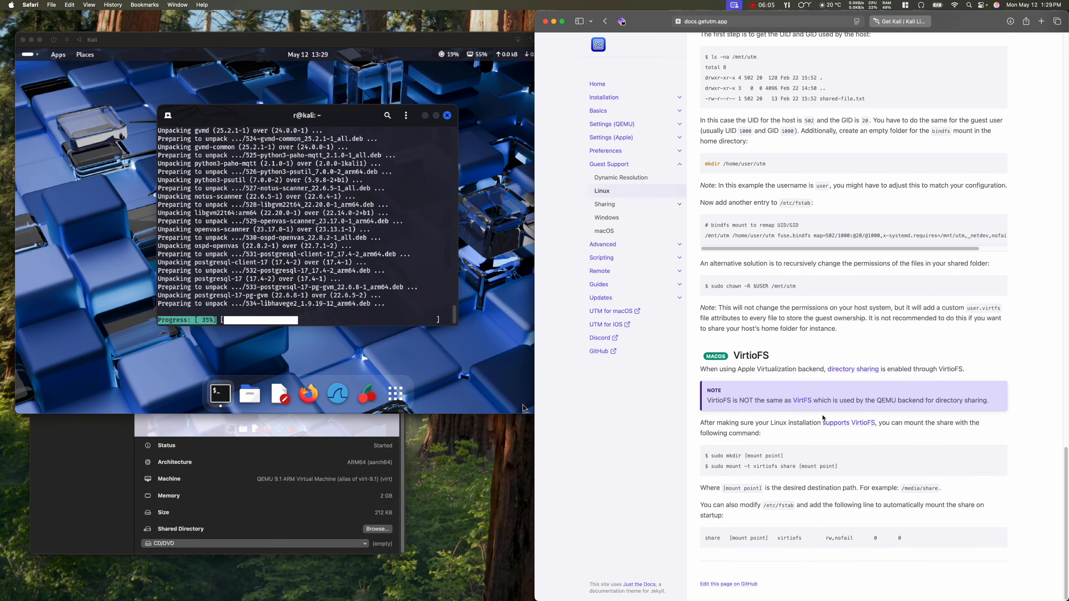
pyautogui.scroll(20, 823, 416)
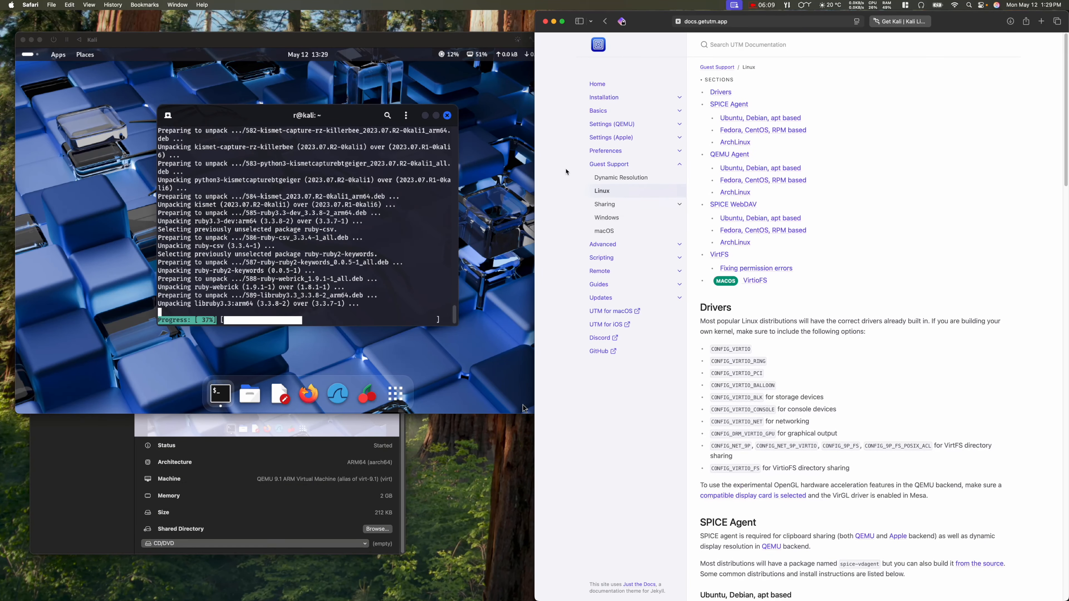
pyautogui.click(337, 122)
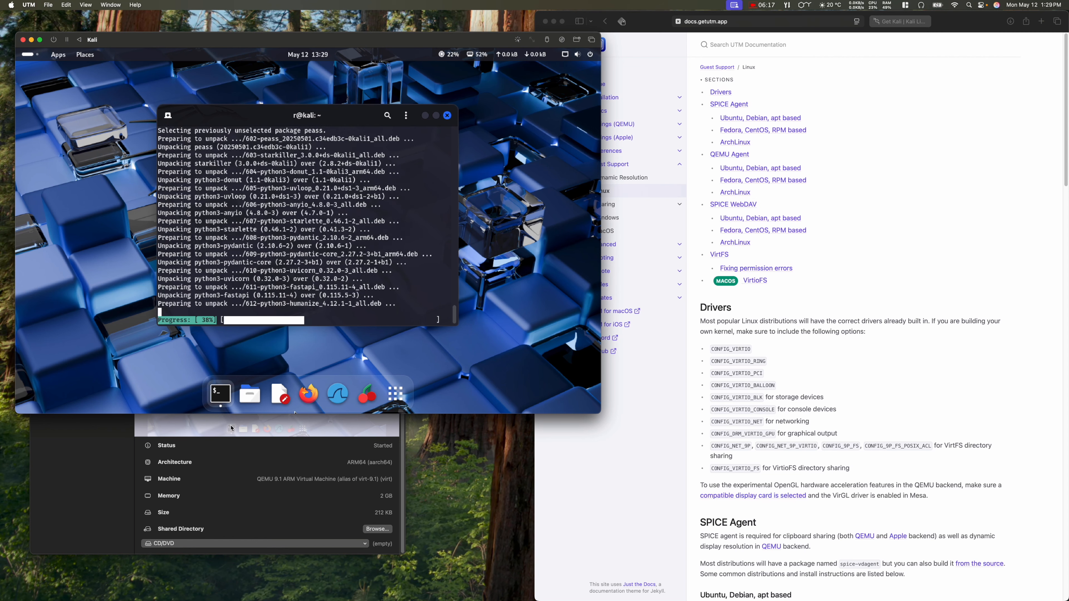
pyautogui.click(395, 393)
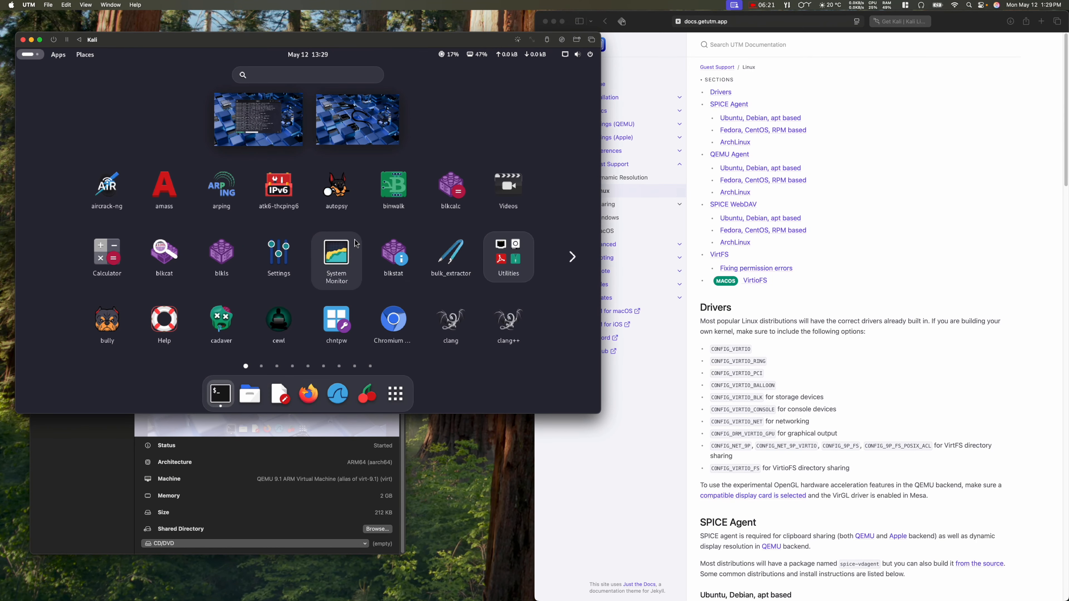
pyautogui.click(527, 258)
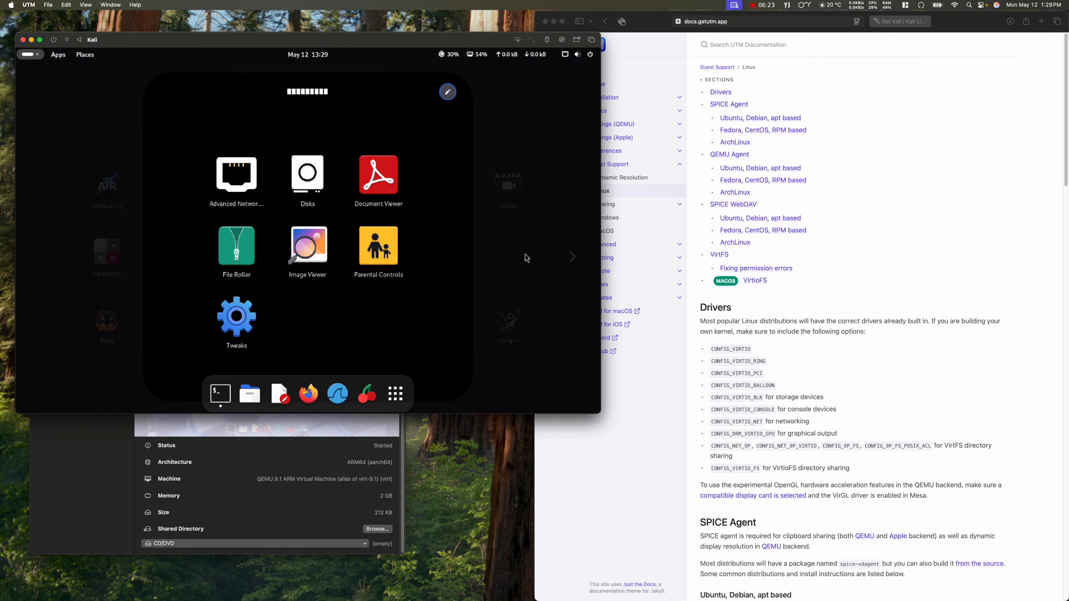
pyautogui.click(253, 316)
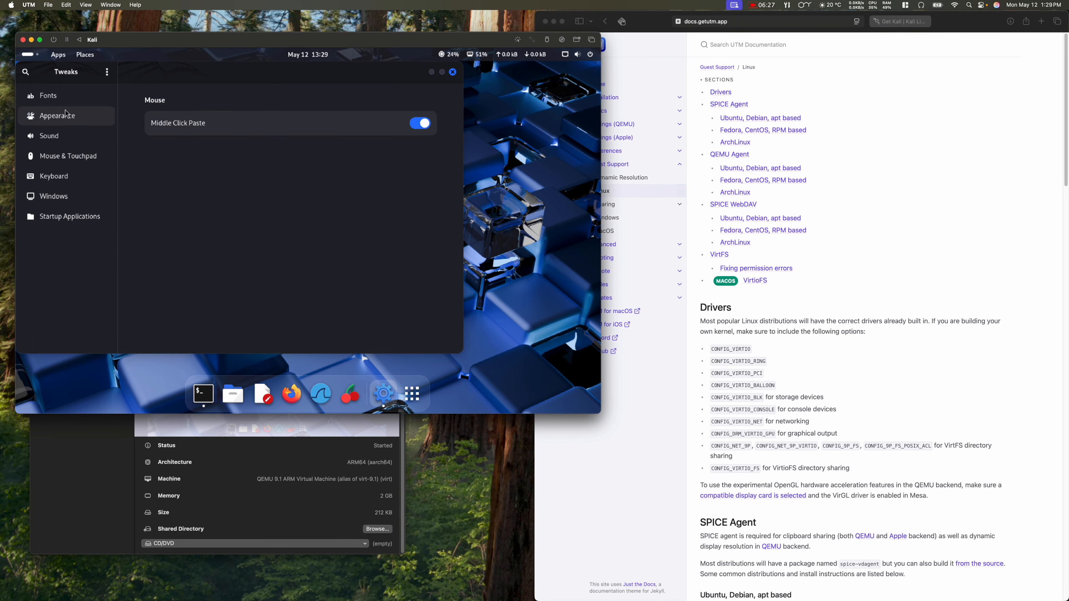
pyautogui.click(66, 114)
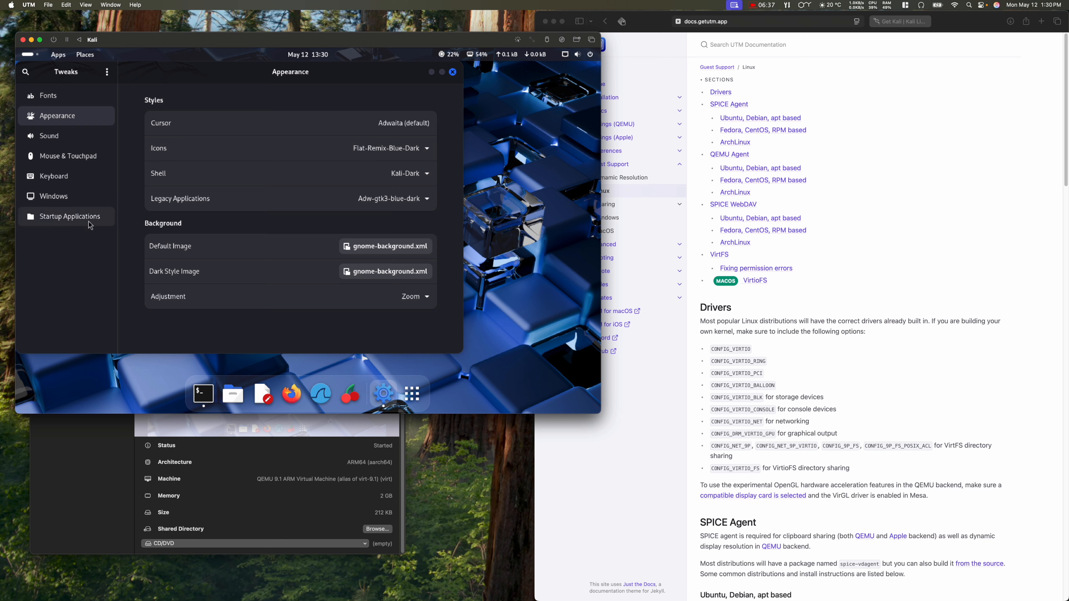
pyautogui.click(84, 198)
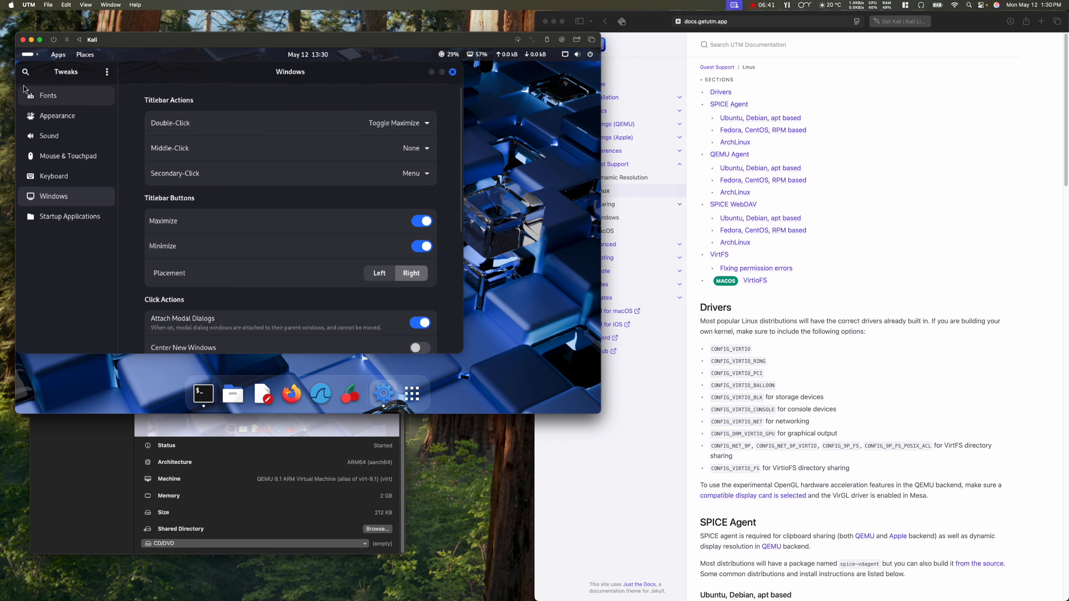
pyautogui.click(451, 73)
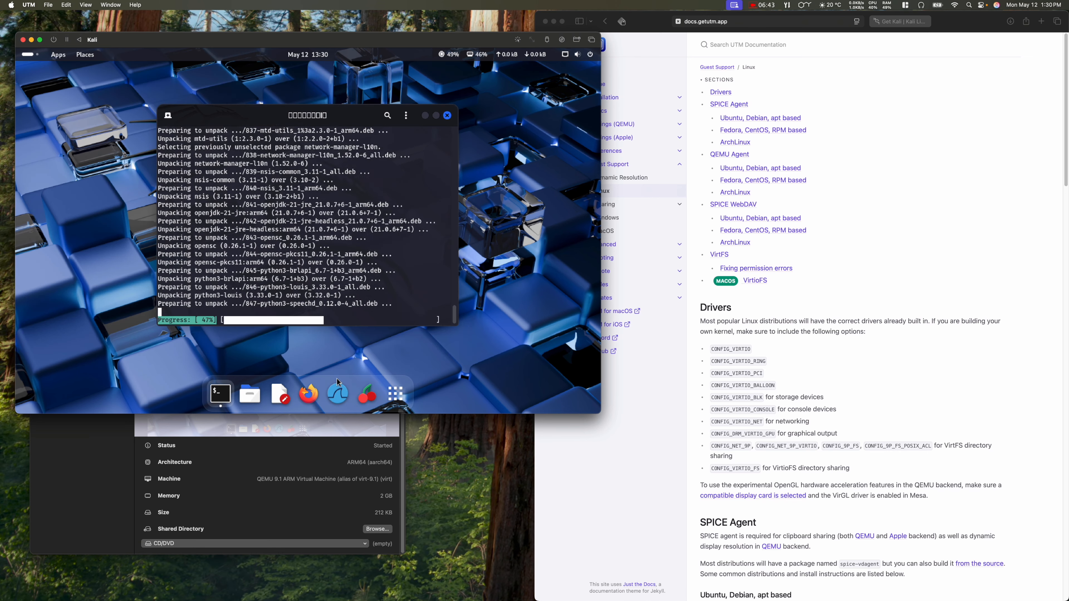
# Step: Lower the Kali dock's icon size limit from 48 to 36 px in Dash to Dock settings
pyautogui.rightClick(398, 395)
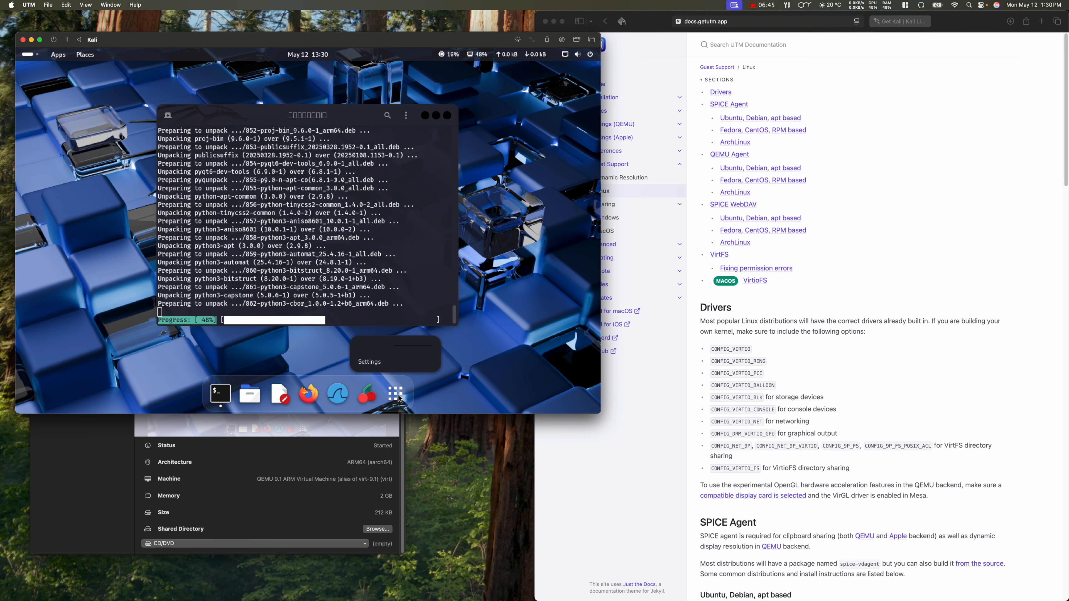
pyautogui.click(390, 364)
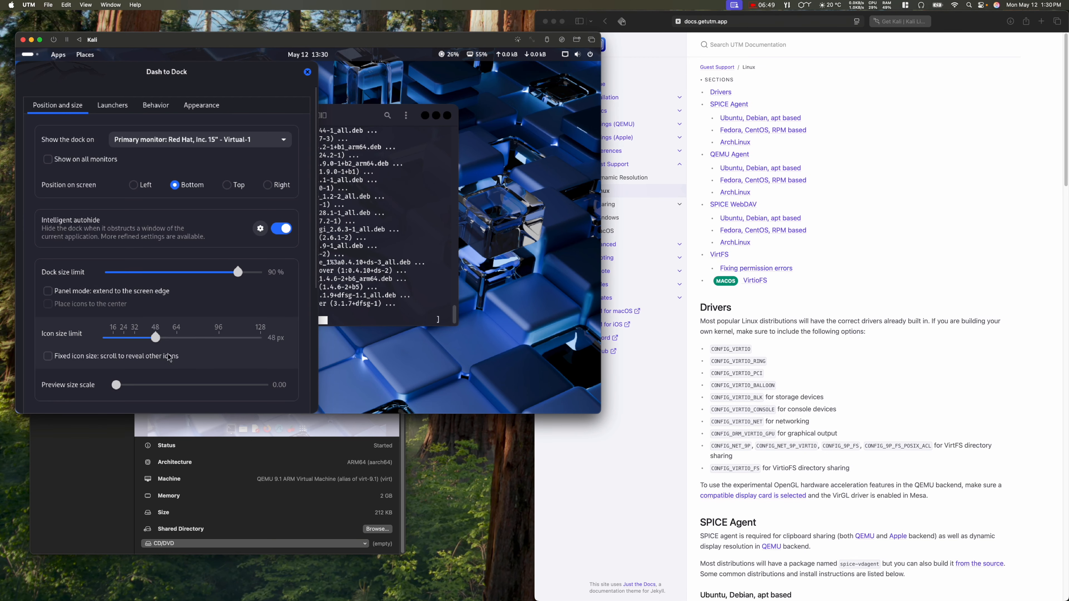
pyautogui.moveTo(155, 338); pyautogui.dragTo(140, 339)
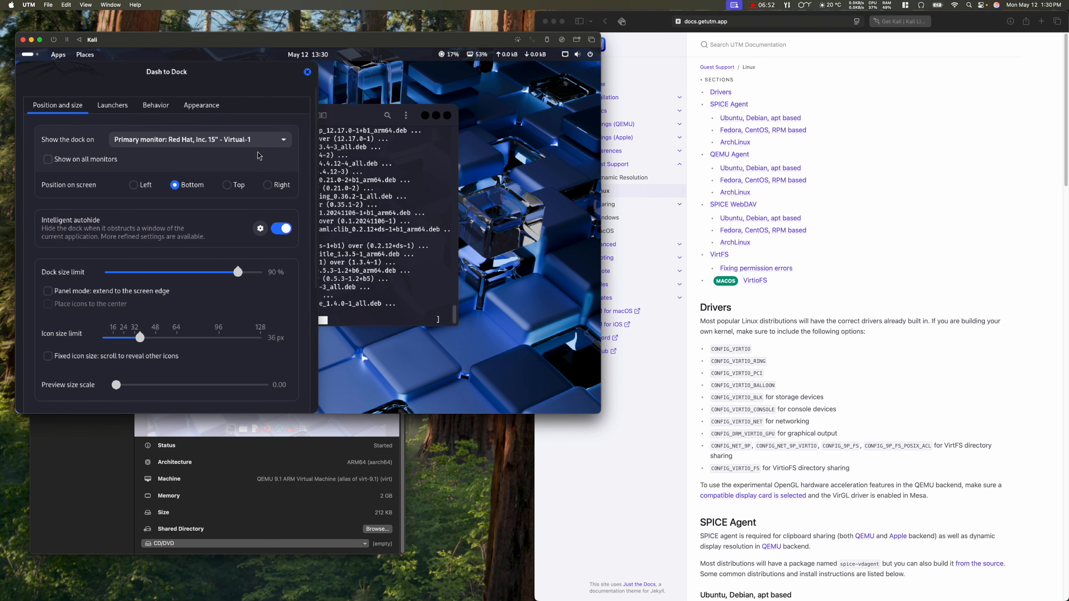
pyautogui.click(308, 72)
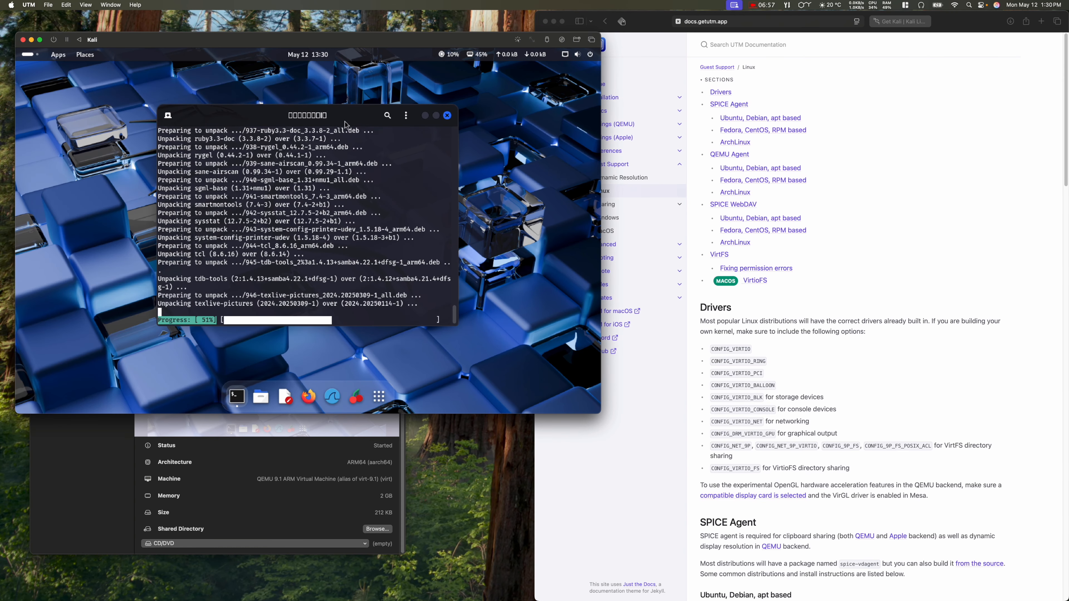
# Step: Nudge the Kali terminal window up slightly and show the Mac's CPU and memory load
pyautogui.moveTo(345, 118); pyautogui.dragTo(345, 112)
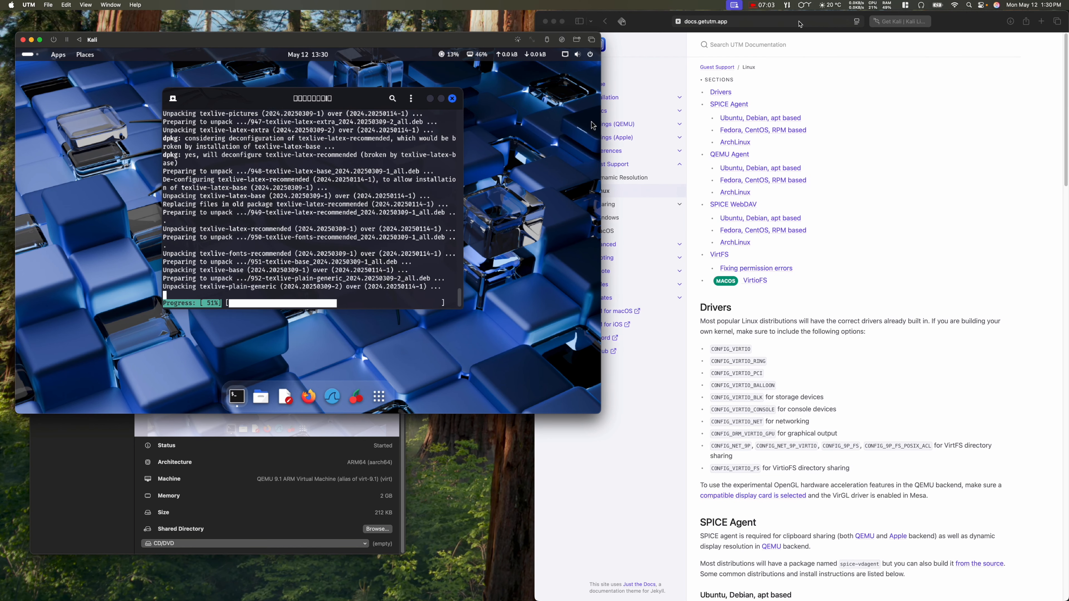
pyautogui.click(889, 6)
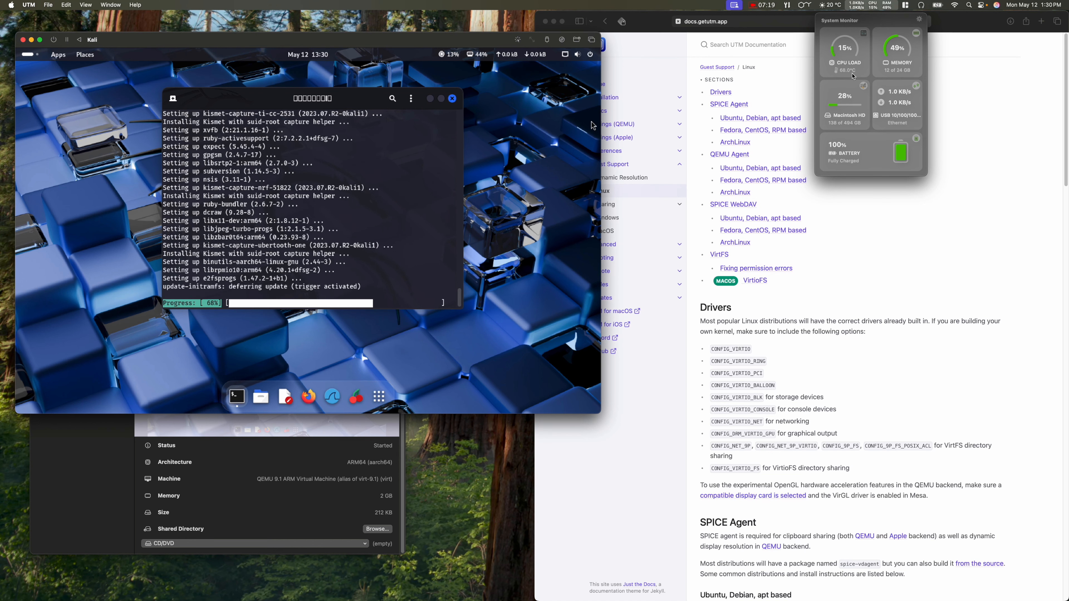
# Step: Launch the CPU Temperature utility from Setapp's System apps
pyautogui.click(788, 6)
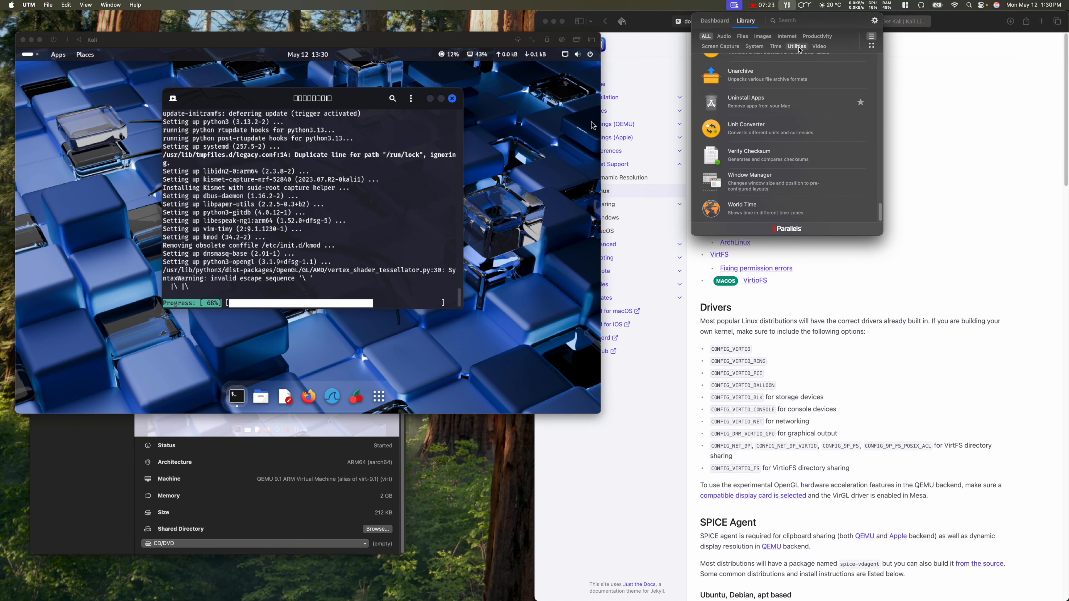
pyautogui.click(756, 47)
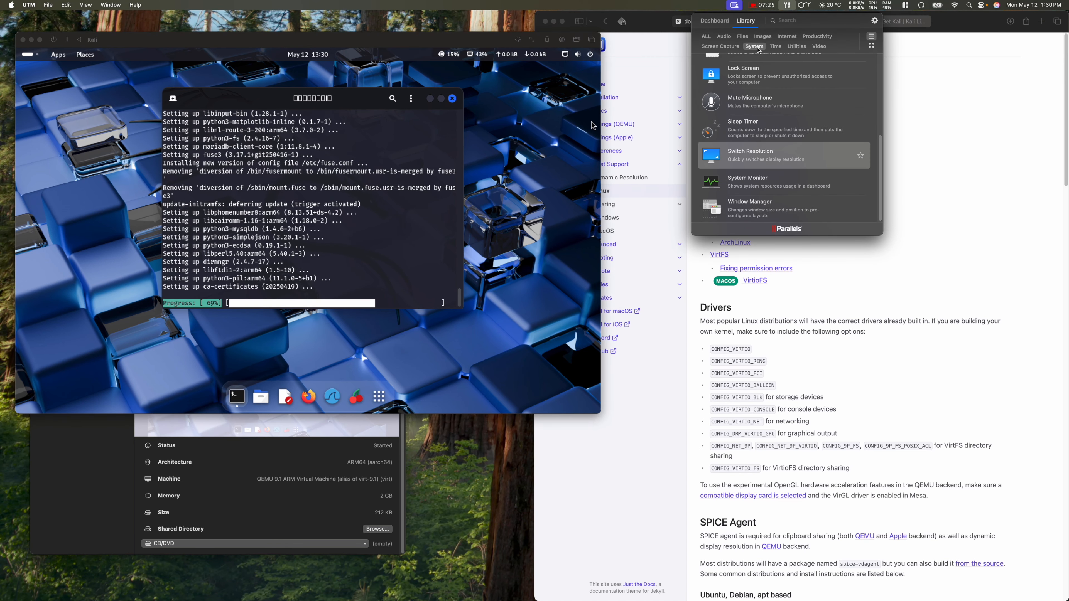
pyautogui.scroll(5, 760, 98)
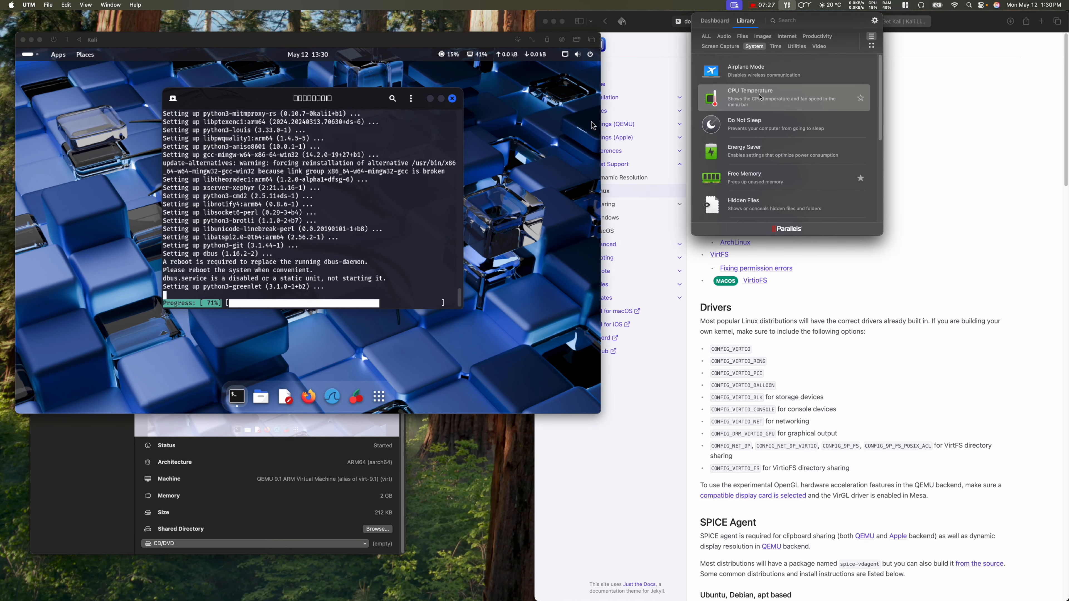
pyautogui.click(760, 97)
# Step: Check the Mac's CPU temperature, about 67 °C, and fan readings in the menu-bar sensors popup
pyautogui.moveTo(779, 97)
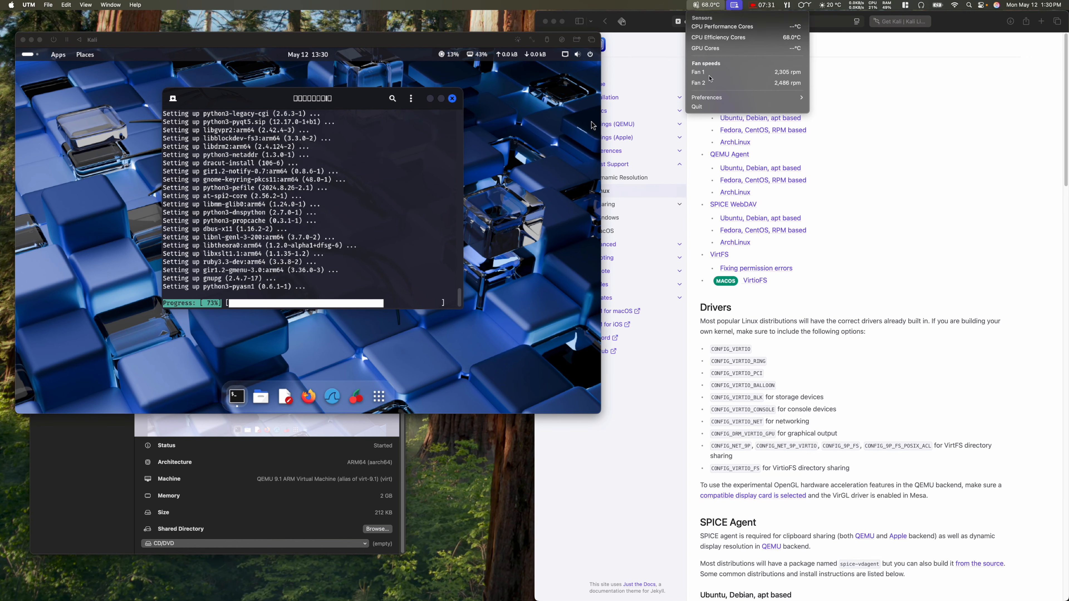
pyautogui.moveTo(715, 100)
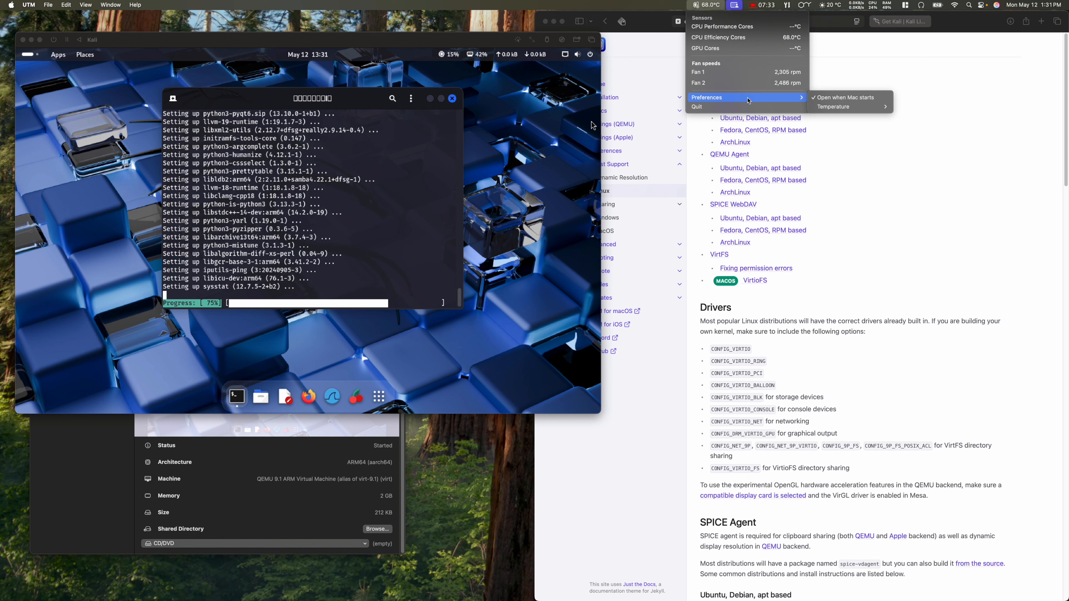
pyautogui.click(656, 6)
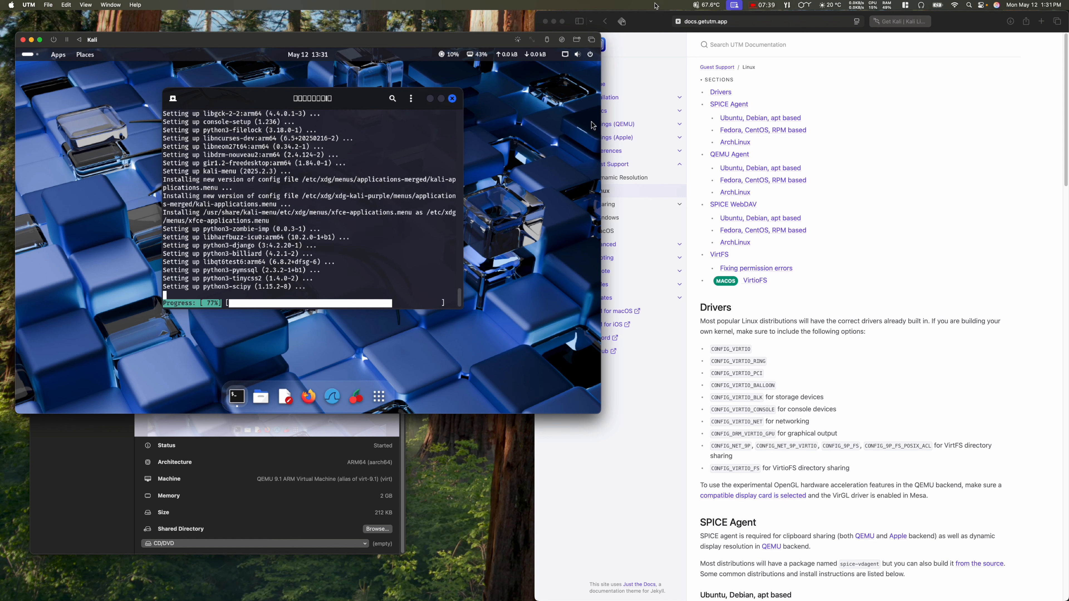
pyautogui.click(713, 7)
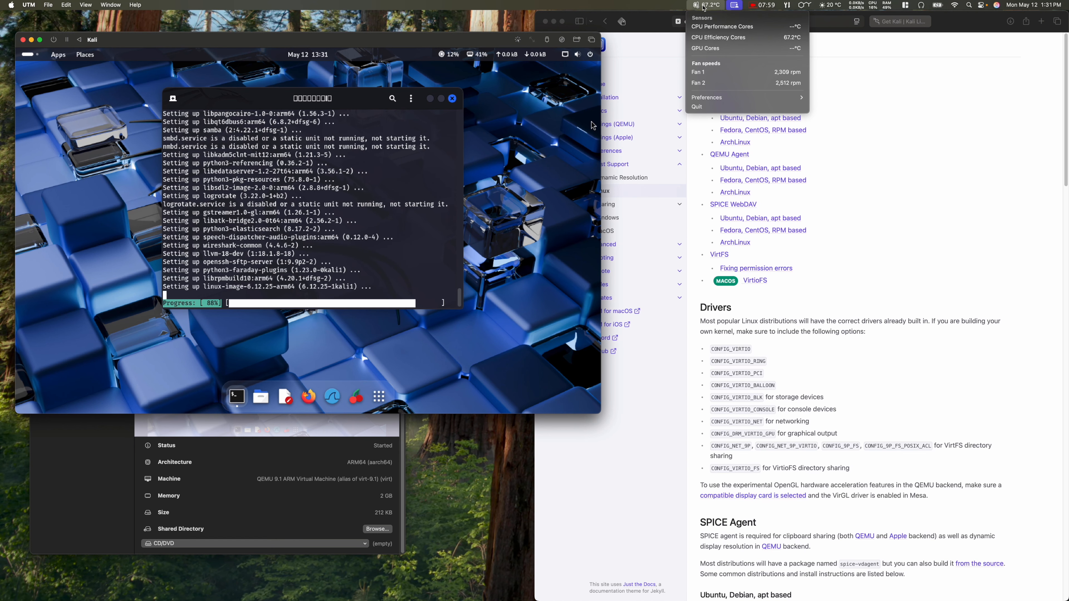
pyautogui.click(709, 6)
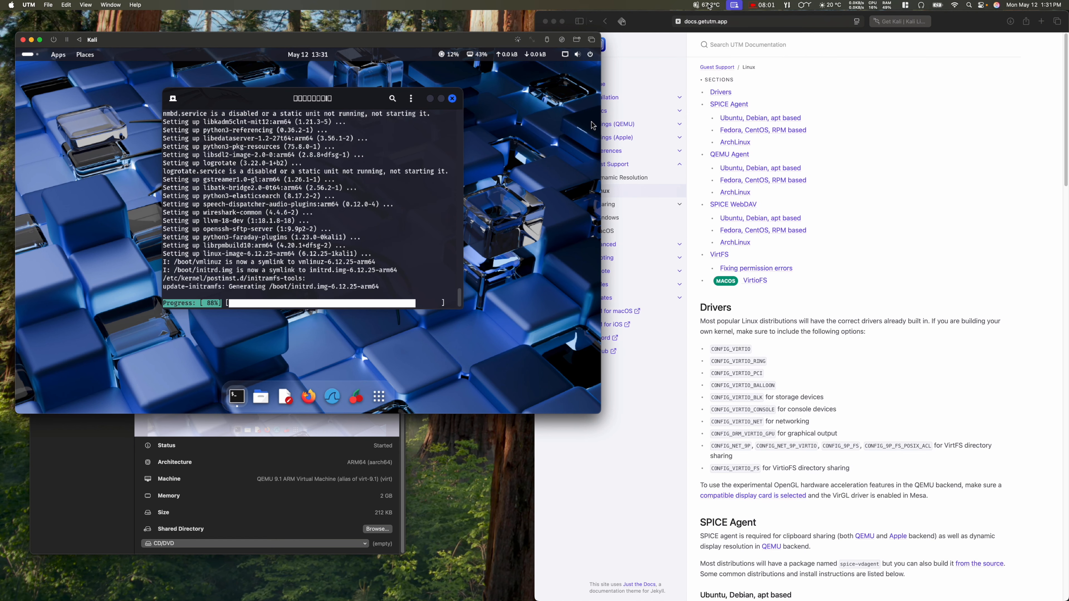
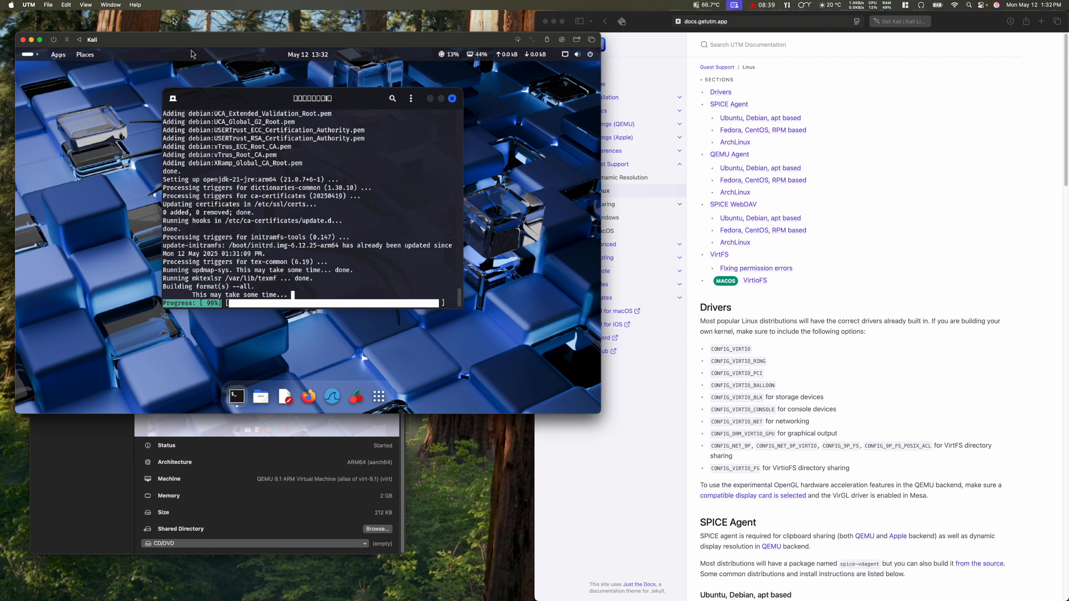
# Step: Move the Kali VM window to the top left, with the UTM VM list lower down beneath it
pyautogui.click(91, 491)
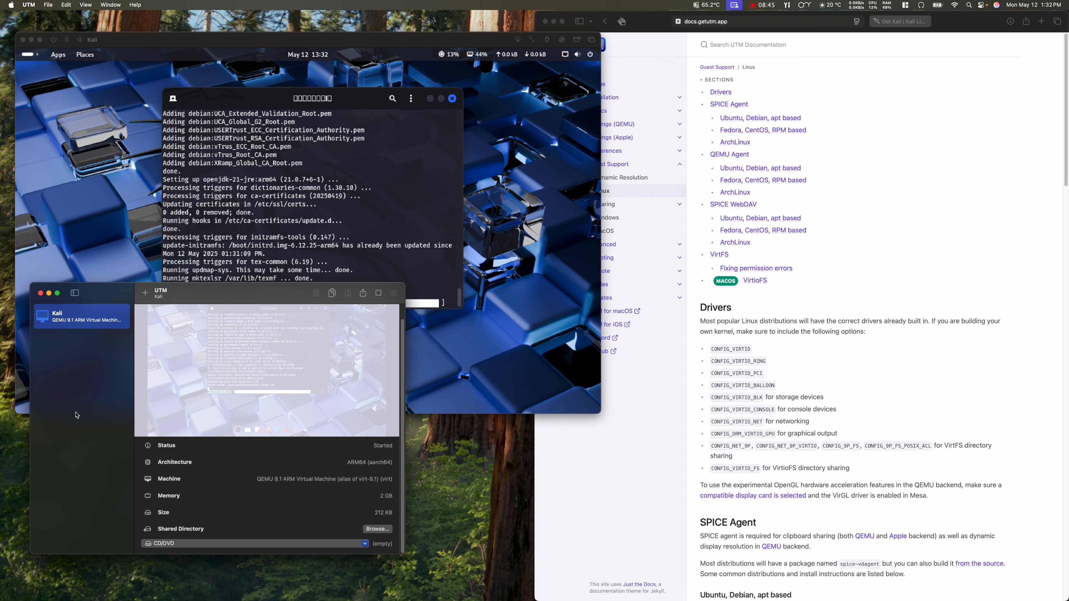
pyautogui.click(136, 44)
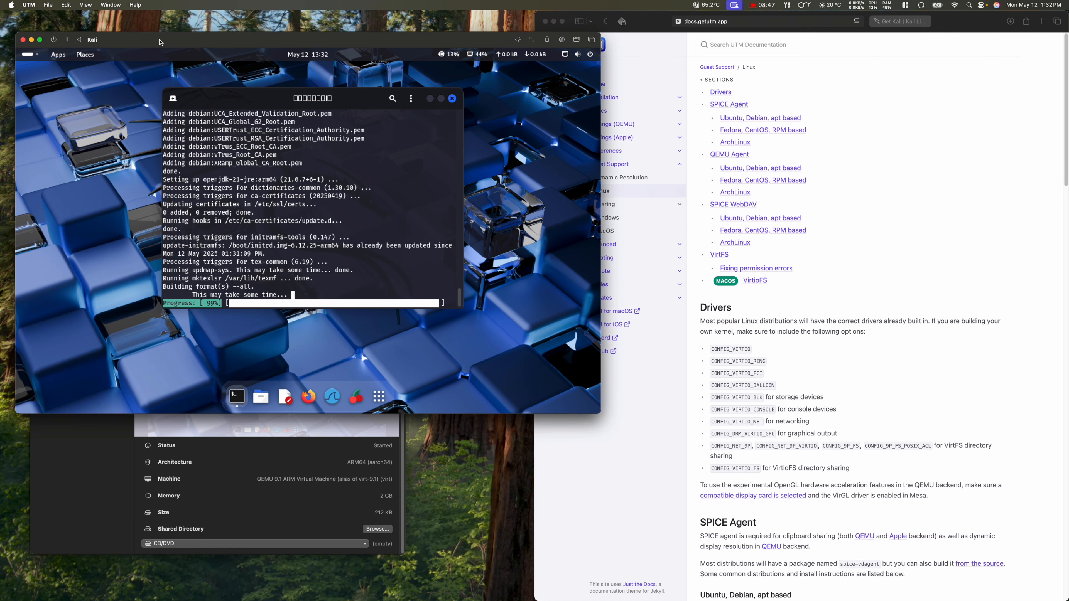
pyautogui.moveTo(161, 42); pyautogui.dragTo(151, 27)
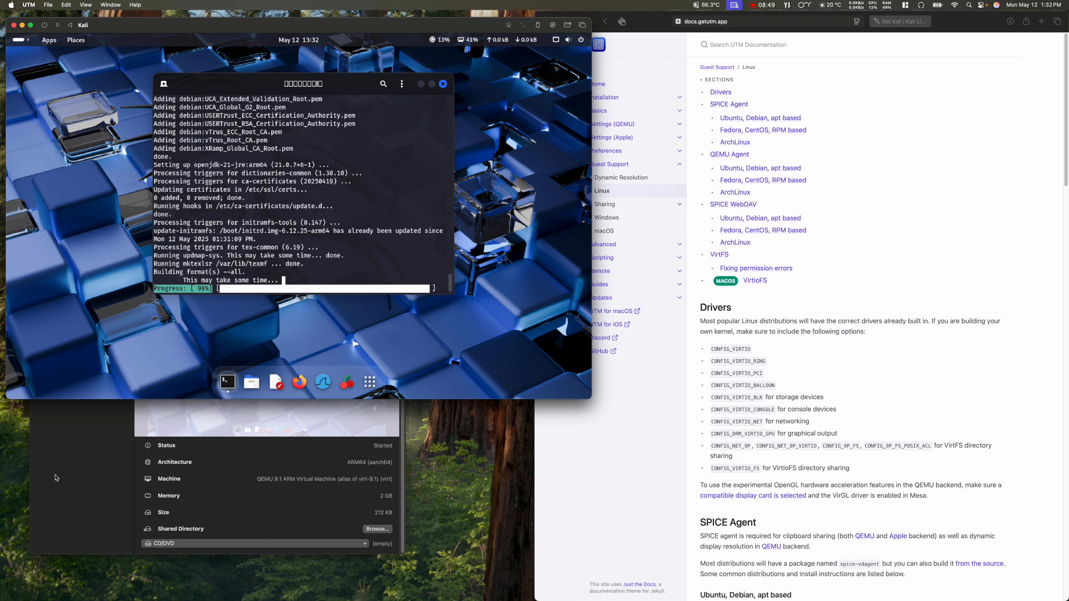
pyautogui.click(70, 432)
pyautogui.moveTo(86, 318); pyautogui.dragTo(73, 336)
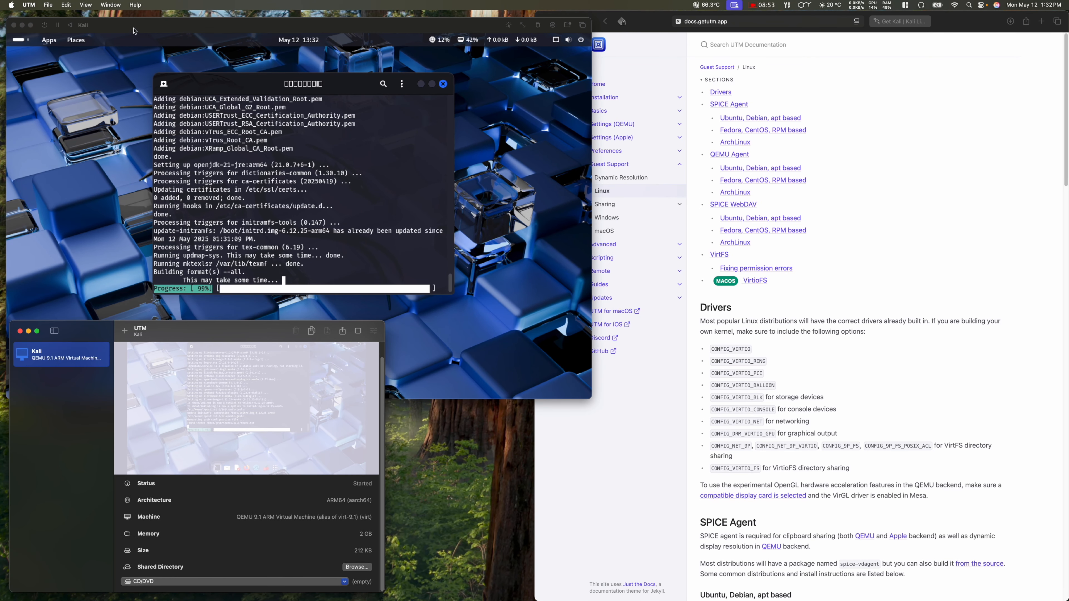
pyautogui.click(135, 29)
pyautogui.moveTo(127, 30); pyautogui.dragTo(125, 27)
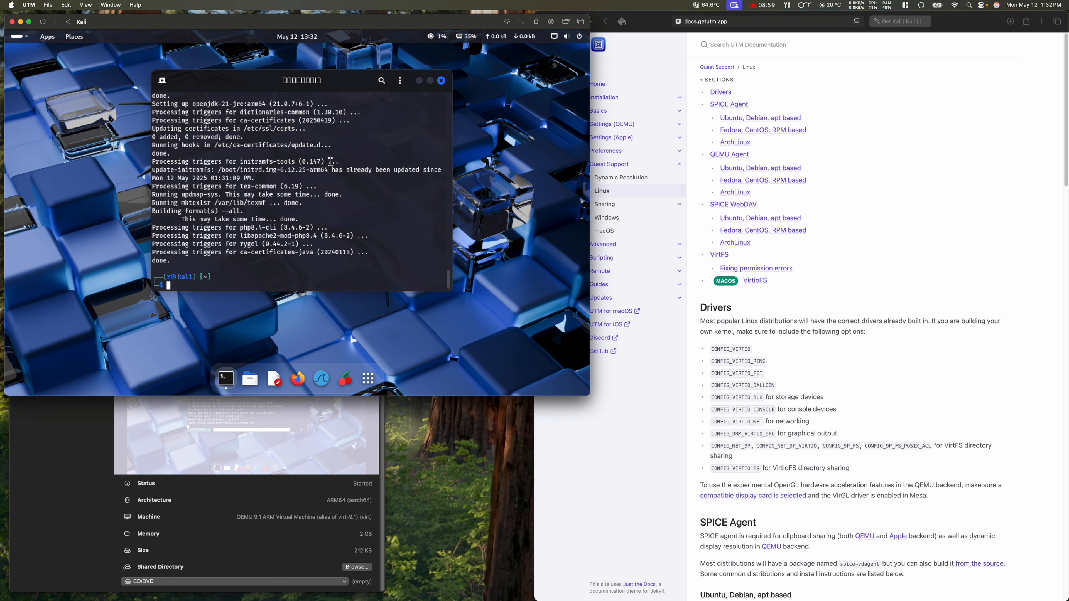
# Step: Close the finished Kali terminal and restart the Kali guest from the system menu's power options
pyautogui.click(442, 82)
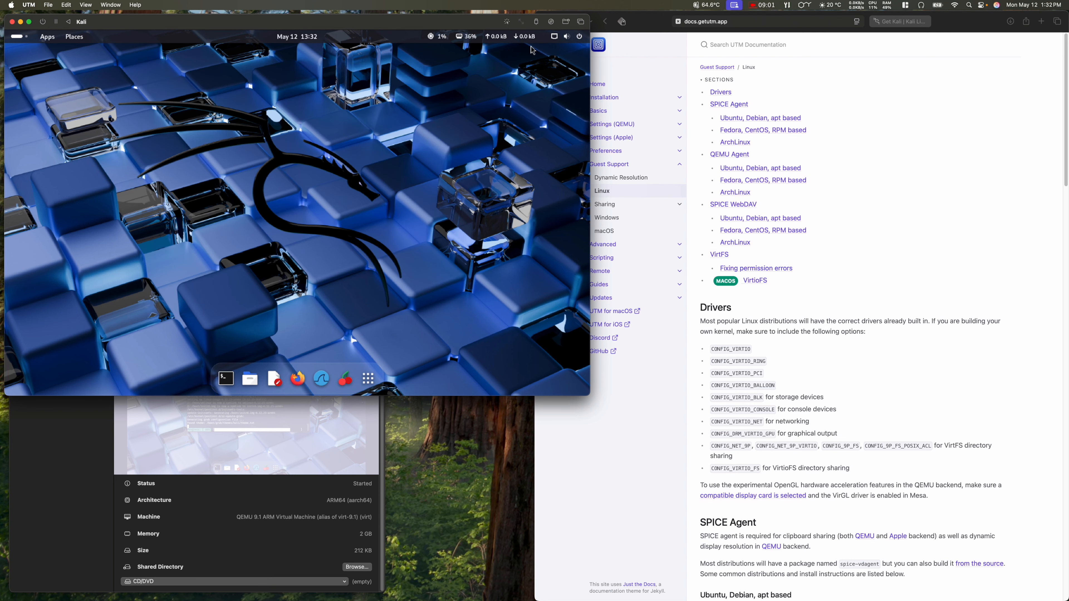
pyautogui.click(578, 37)
pyautogui.click(572, 60)
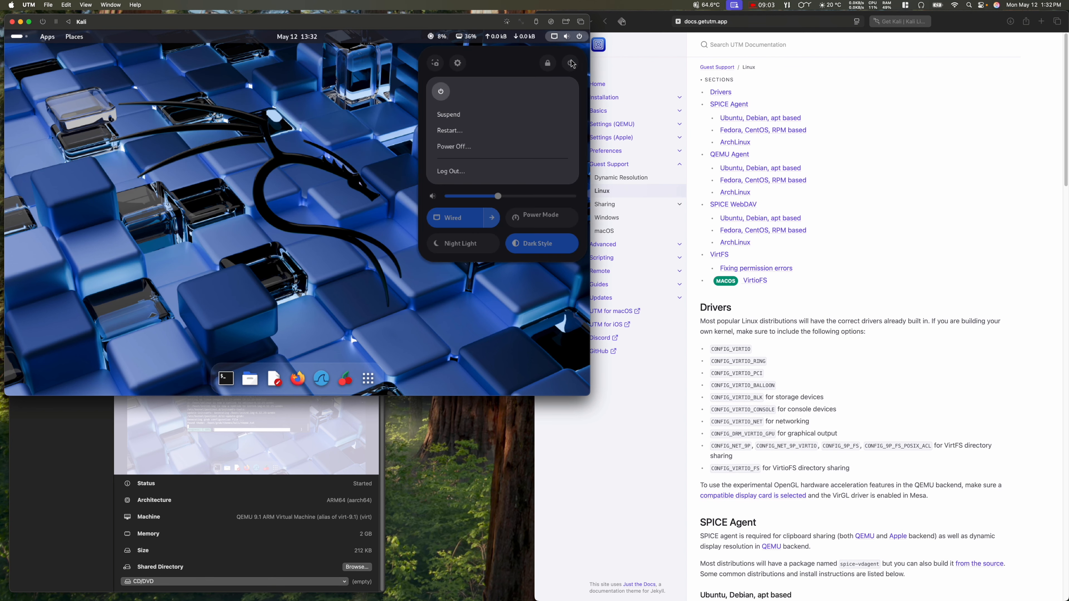
pyautogui.click(459, 134)
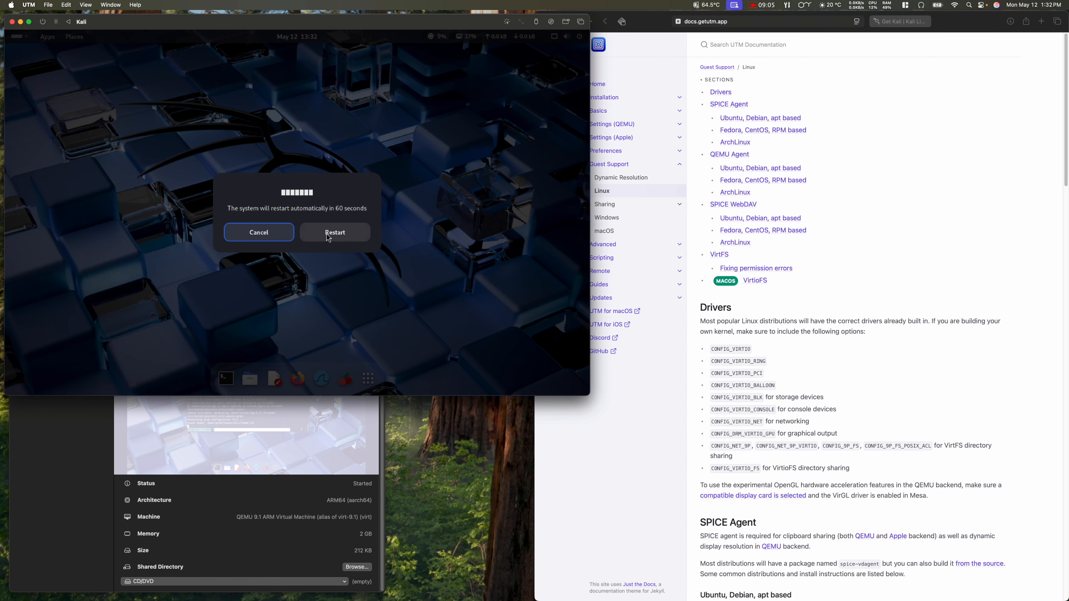
pyautogui.click(329, 235)
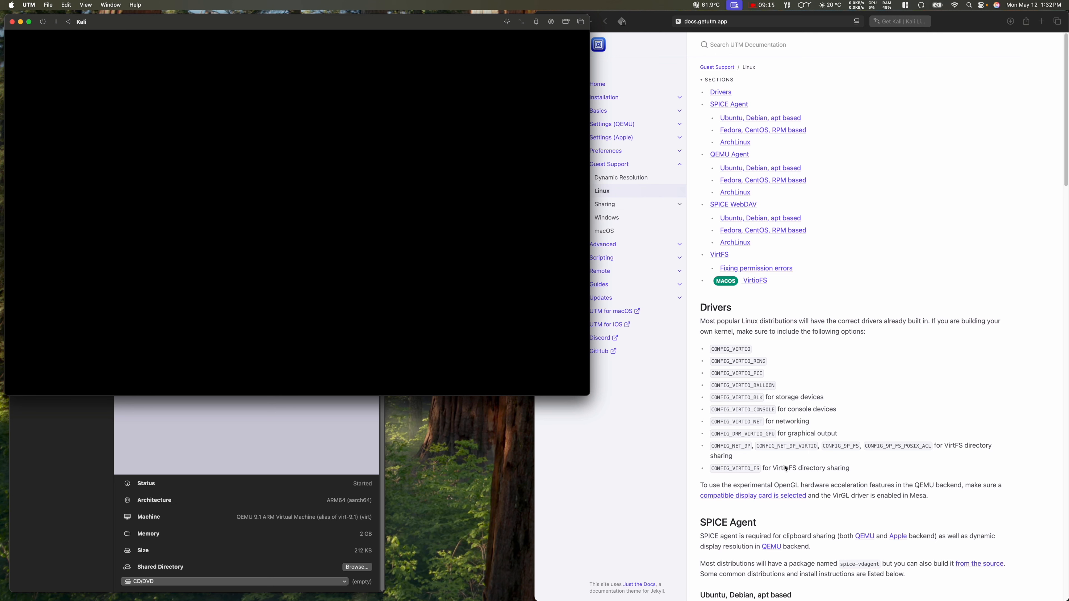
# Step: Go to the Dynamic Resolution page under Guest Support in the UTM docs
pyautogui.click(847, 432)
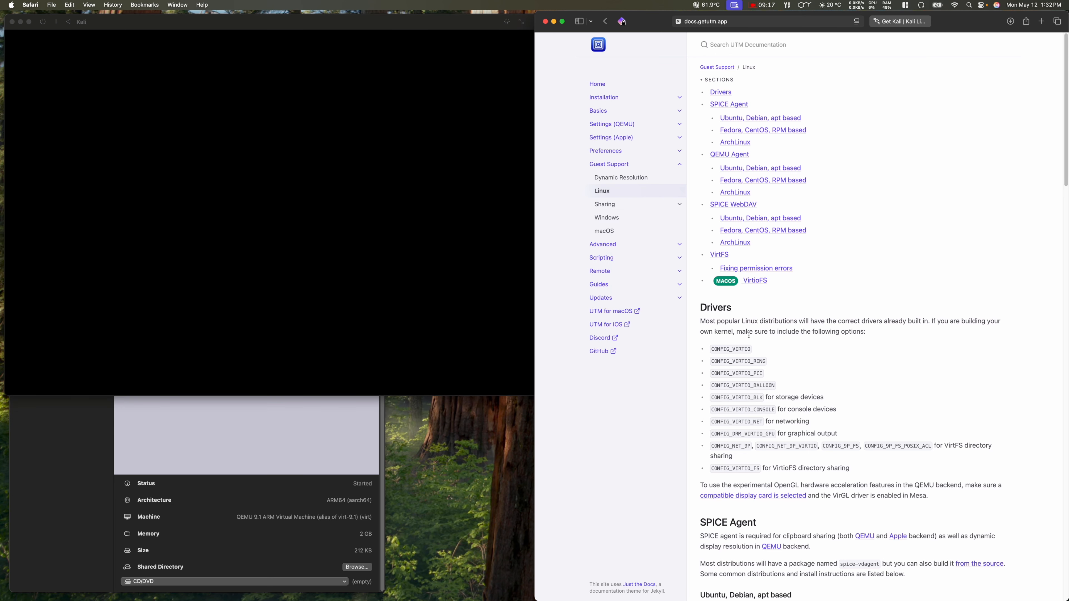
pyautogui.click(634, 182)
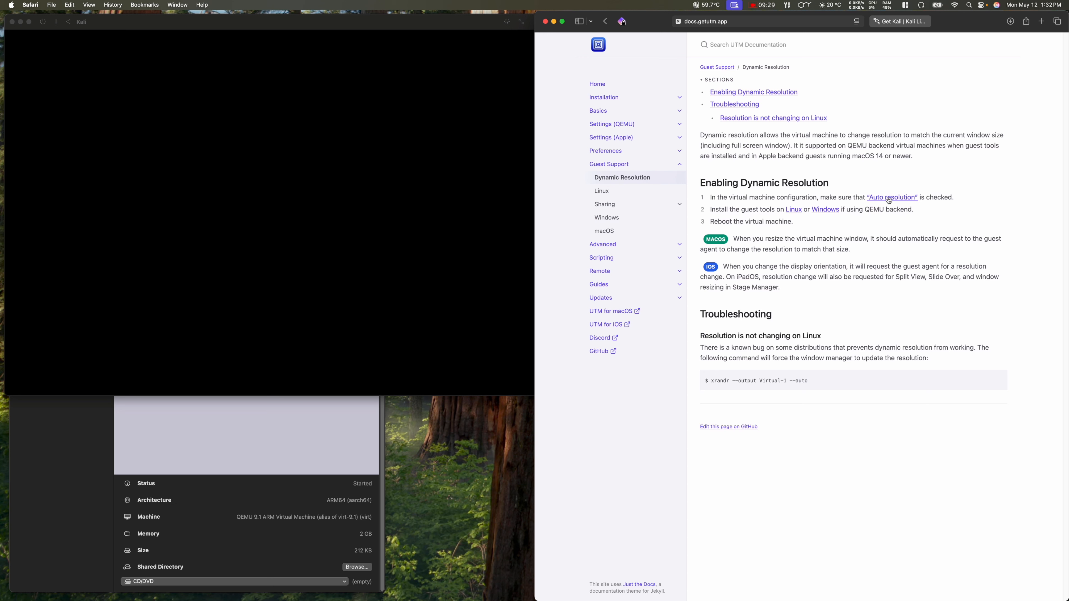
# Step: Force-stop the running Kali VM from its context menu in UTM's VM list
pyautogui.click(217, 26)
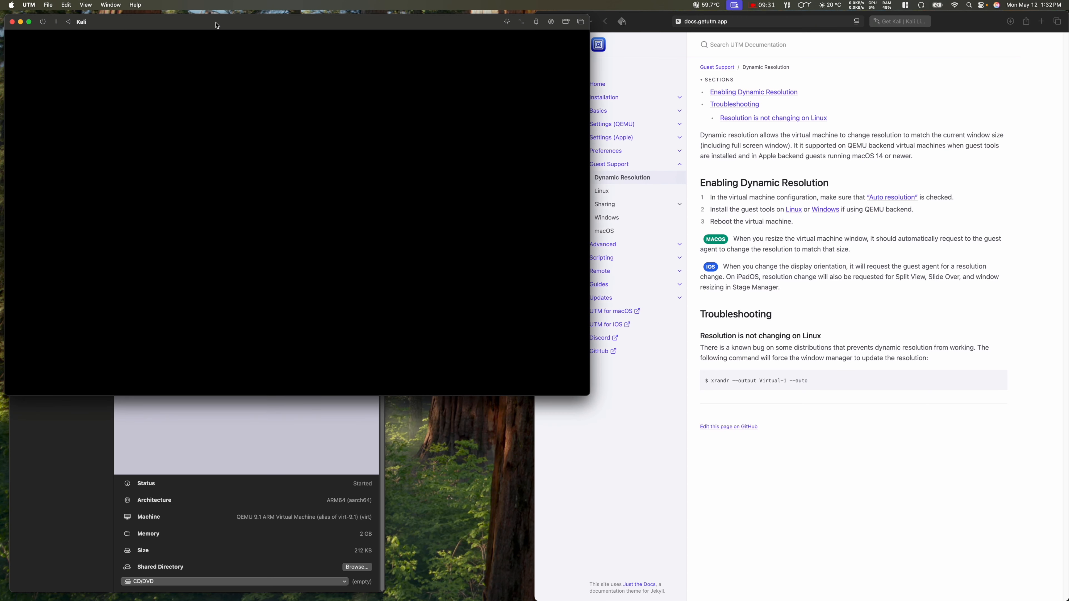
pyautogui.click(65, 491)
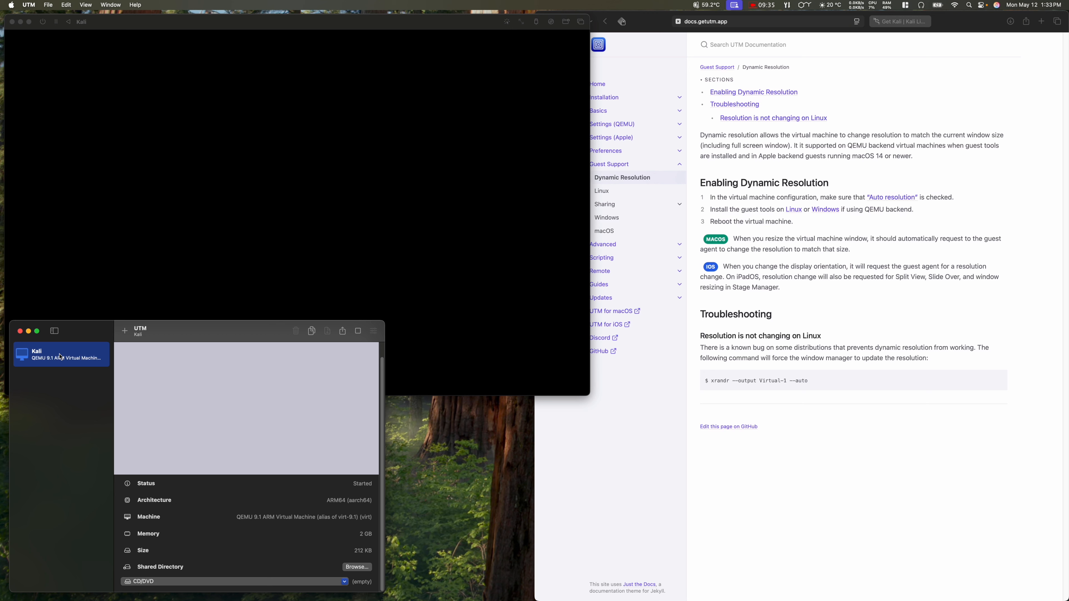
pyautogui.click(157, 24)
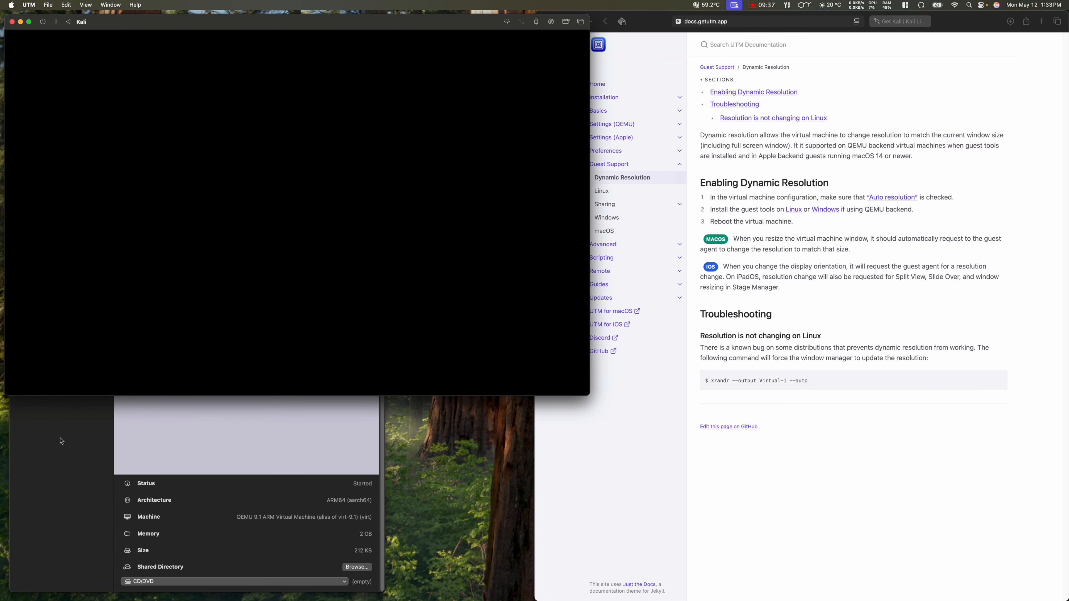
pyautogui.click(60, 447)
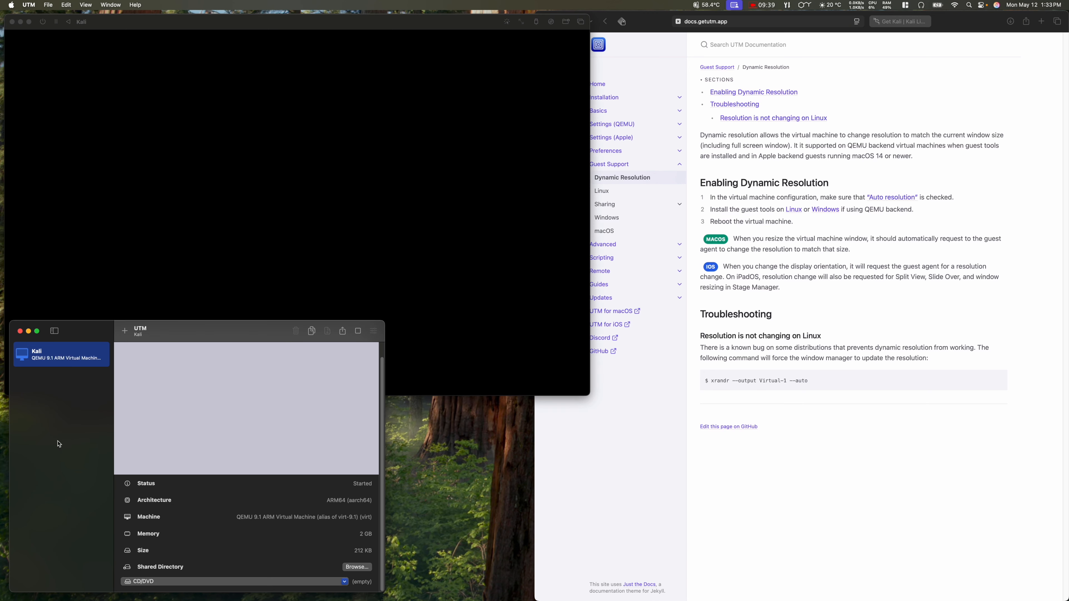
pyautogui.rightClick(63, 354)
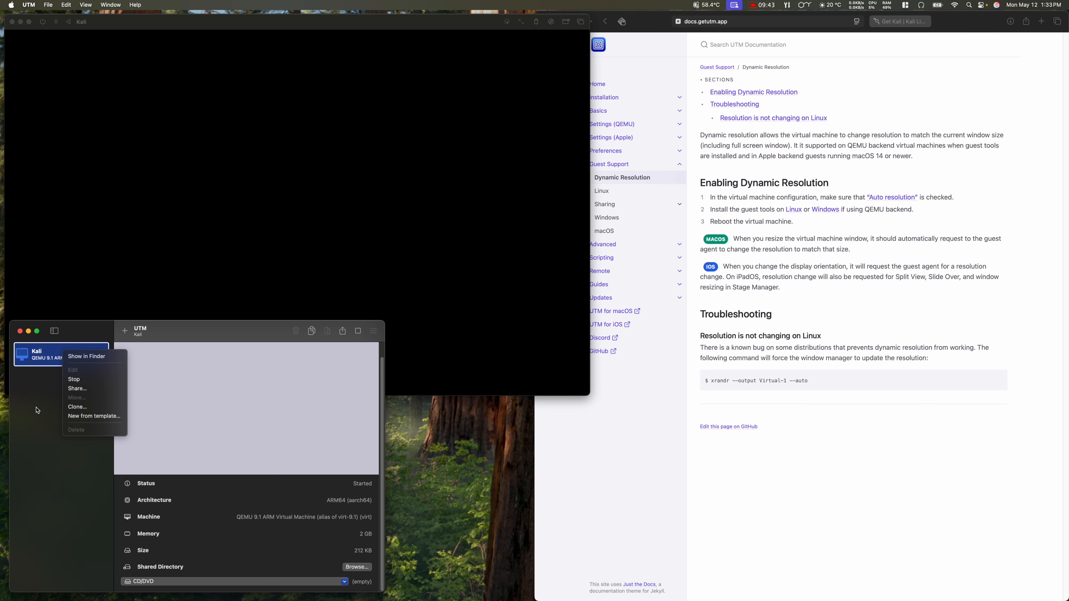
pyautogui.click(87, 380)
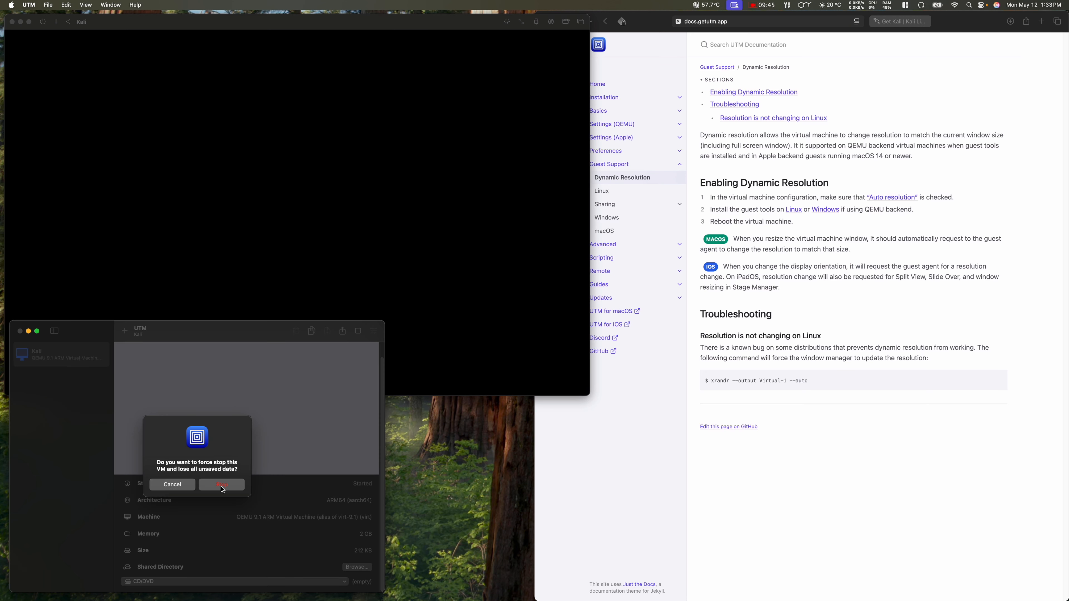
pyautogui.click(222, 485)
# Step: Set the Kali VM's emulated display card to virtio-ramfb-gl (GPU Supported) and save
pyautogui.rightClick(75, 359)
pyautogui.click(85, 375)
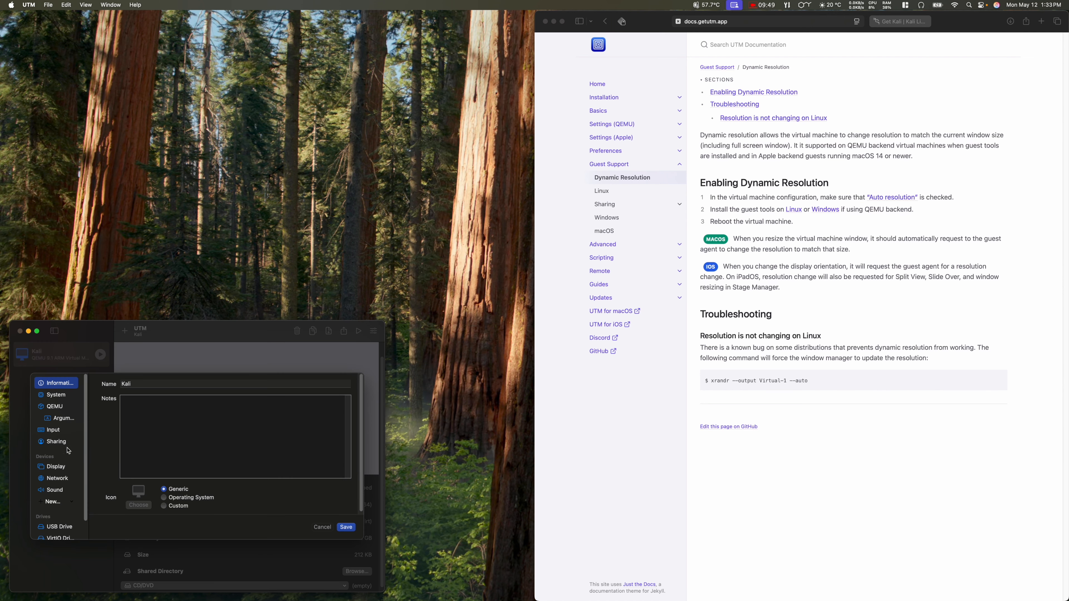
pyautogui.click(52, 467)
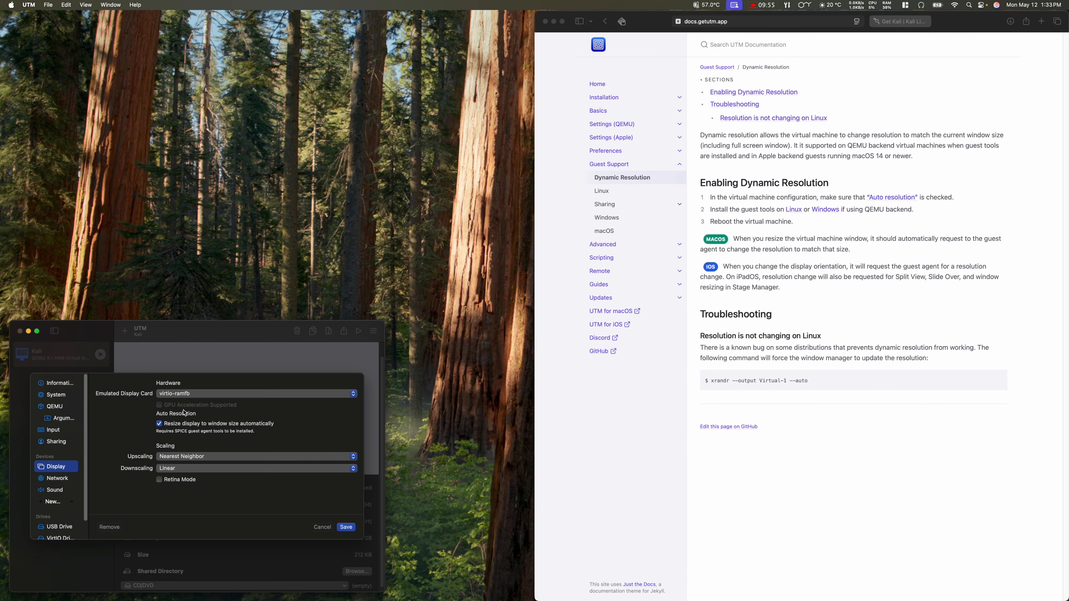
pyautogui.click(182, 395)
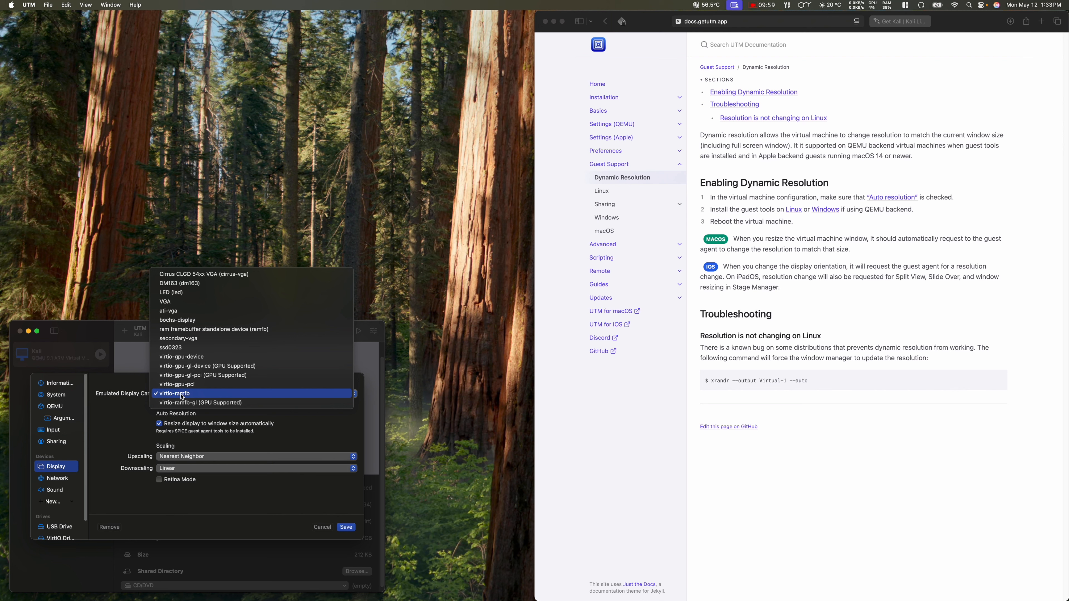
pyautogui.click(182, 403)
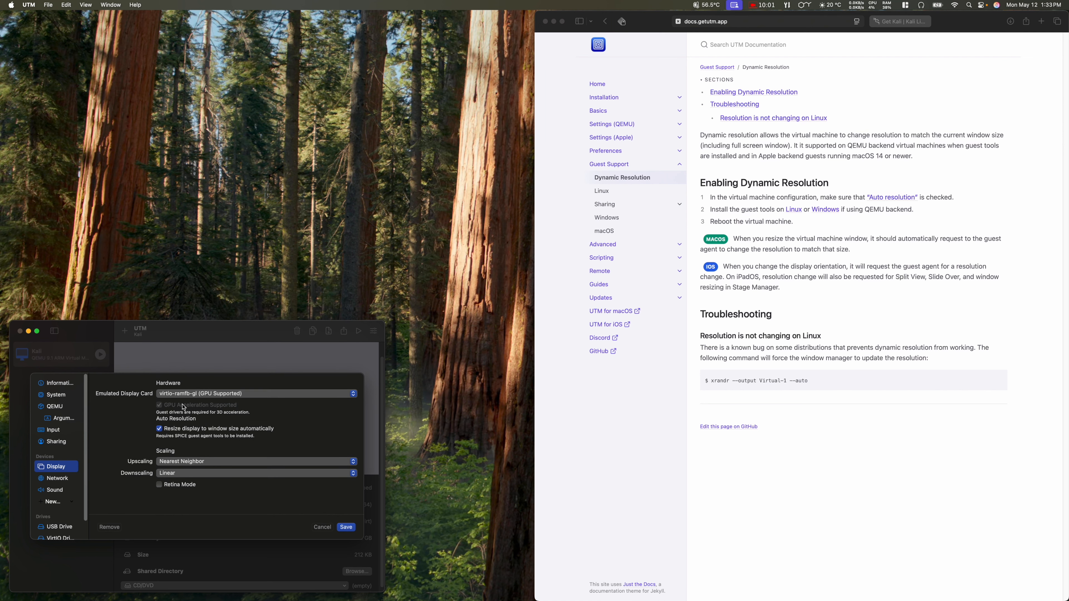
pyautogui.click(347, 529)
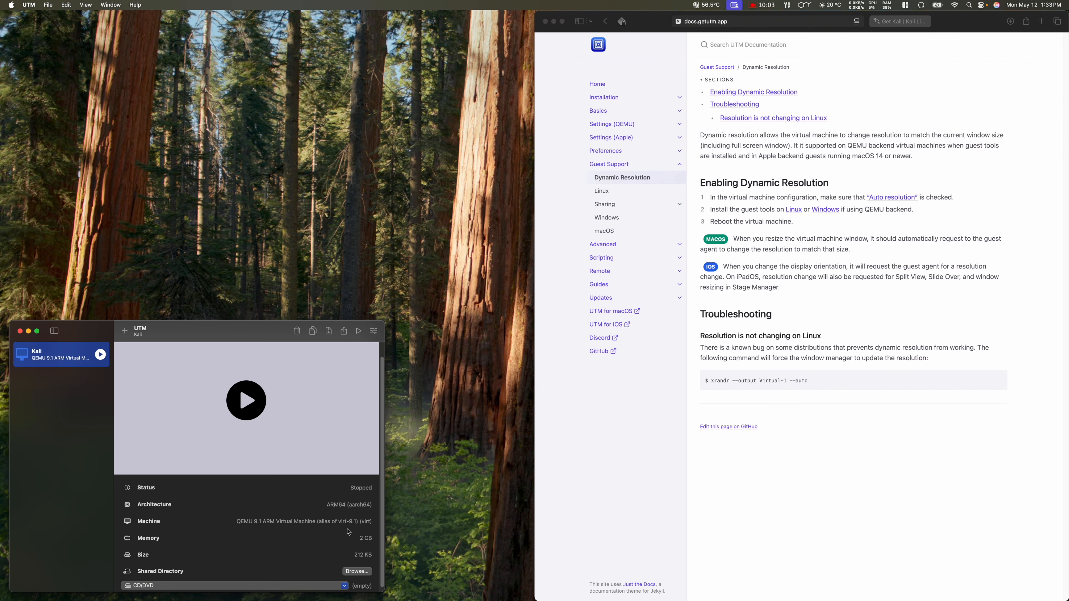
# Step: Start Kali on the new display card, deny microphone access, and request a shutdown
pyautogui.click(246, 400)
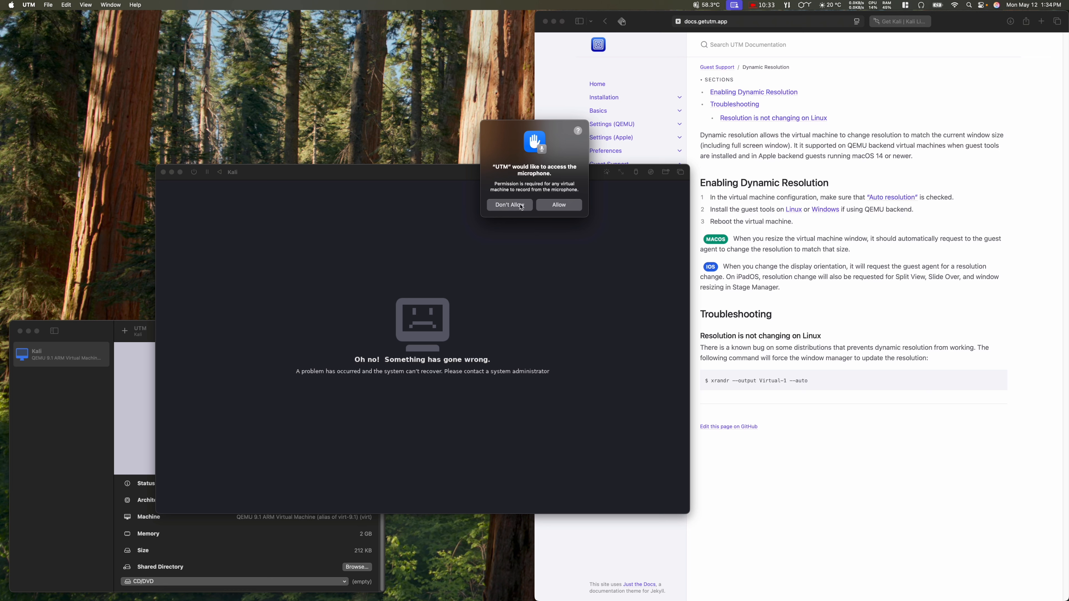
pyautogui.click(517, 208)
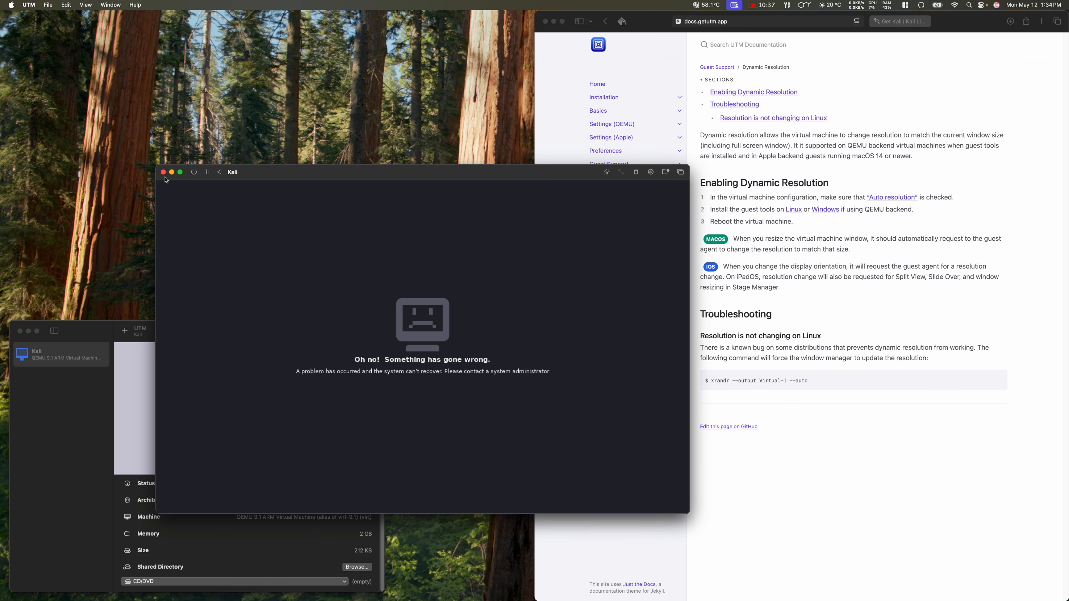
pyautogui.click(193, 173)
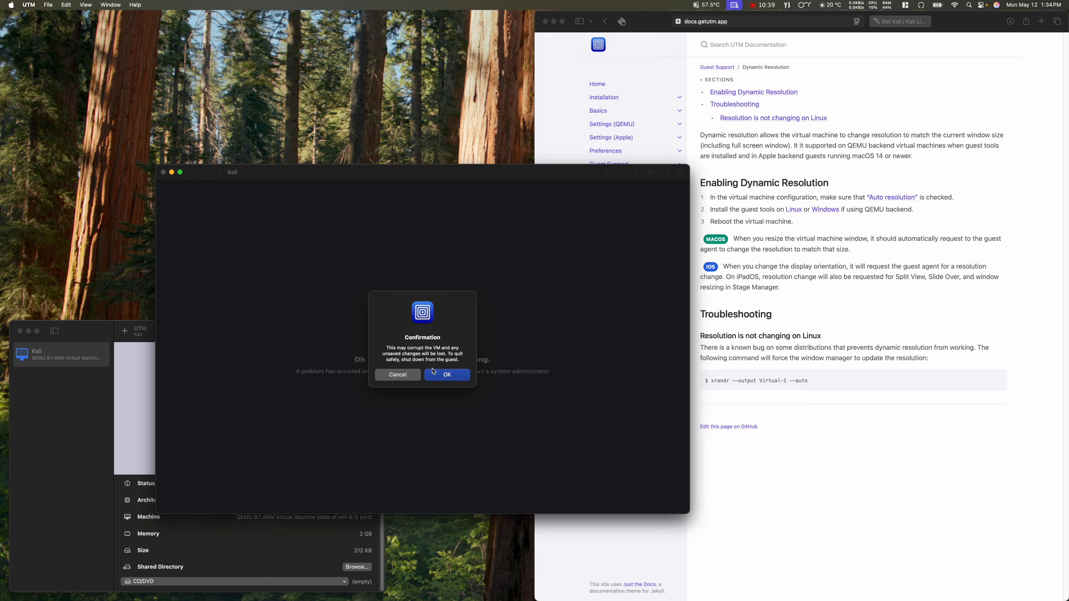
# Step: Force the VM off, close its window, and save virtio-ramfb as the emulated display card
pyautogui.click(433, 372)
pyautogui.click(163, 172)
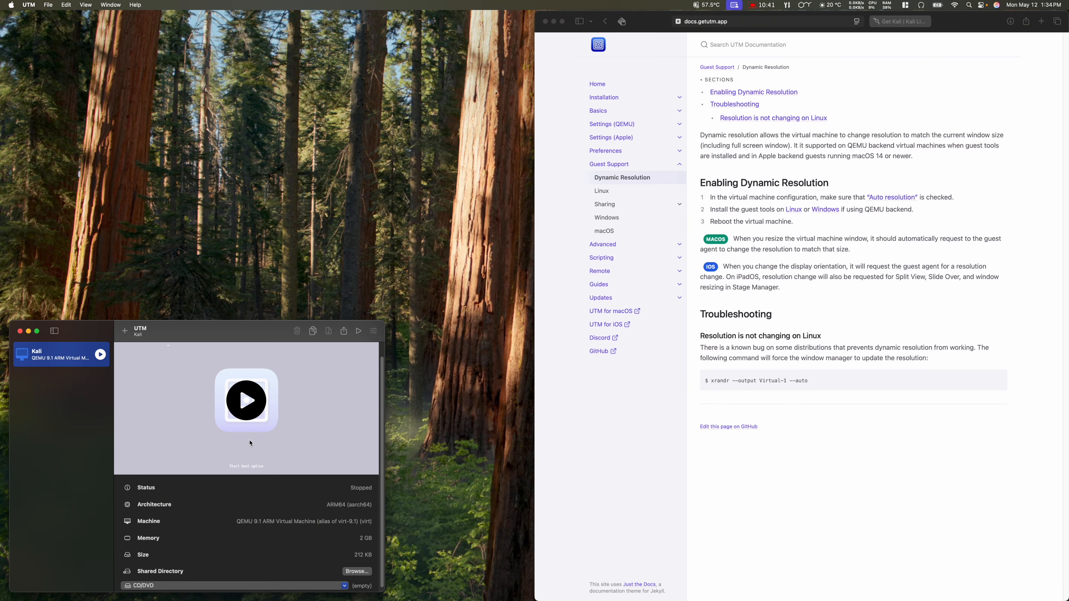
pyautogui.rightClick(65, 356)
pyautogui.click(86, 376)
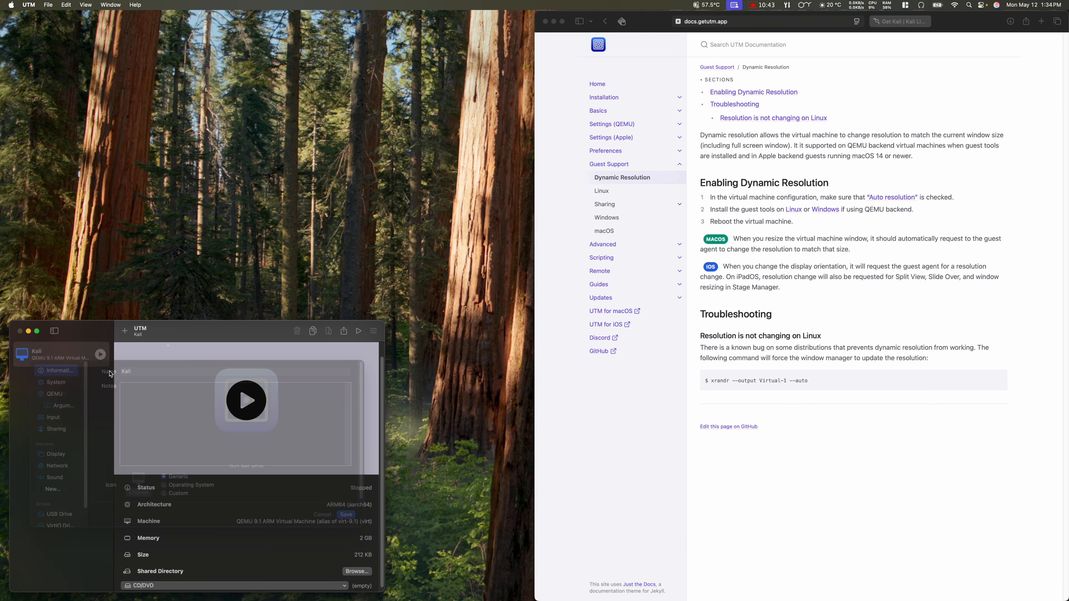
pyautogui.click(55, 467)
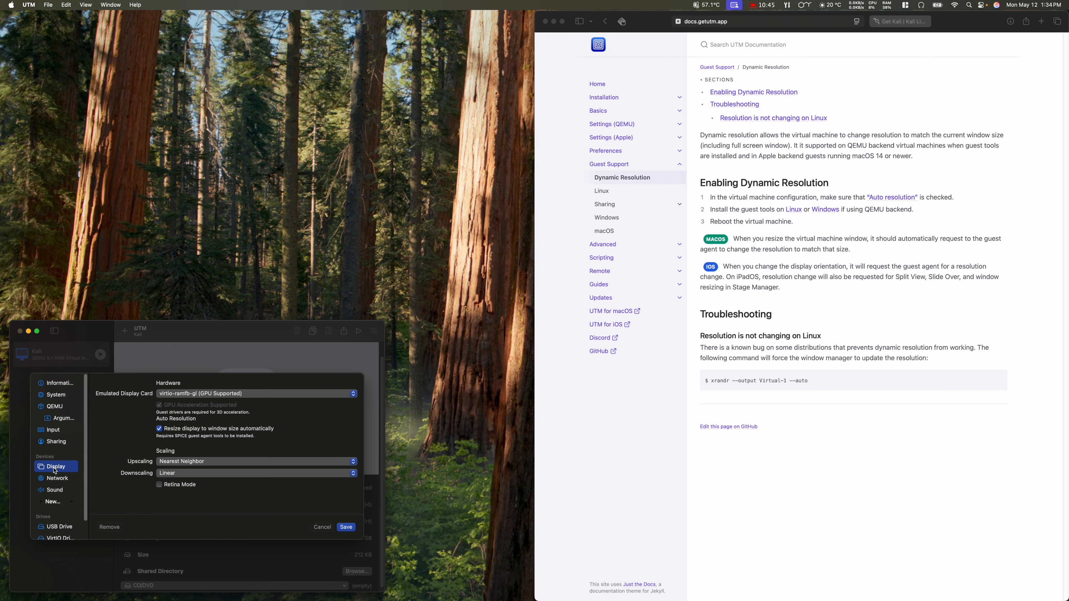
pyautogui.click(171, 396)
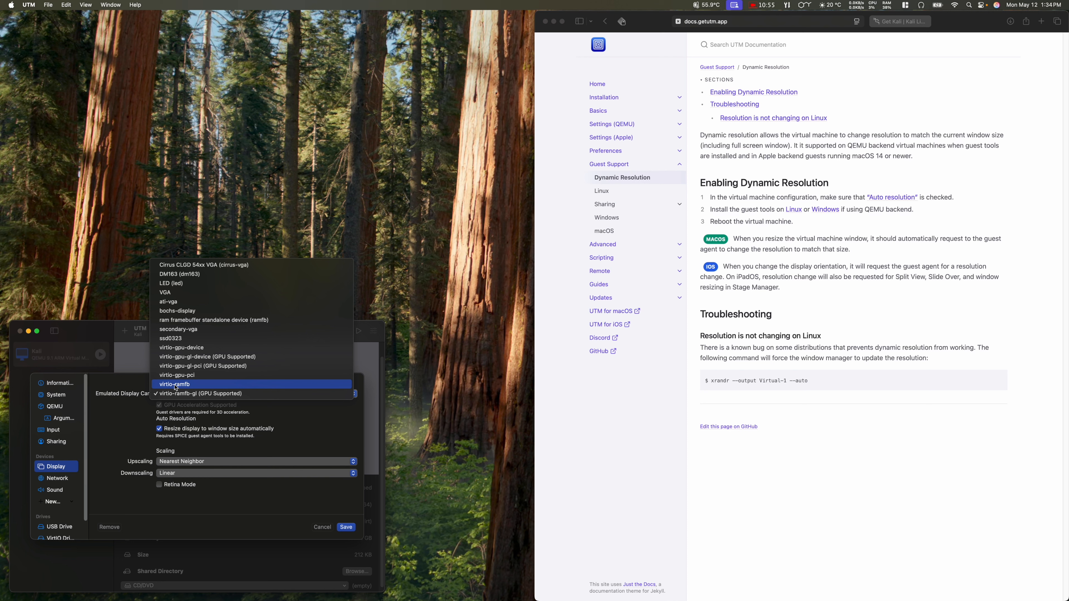
pyautogui.click(176, 385)
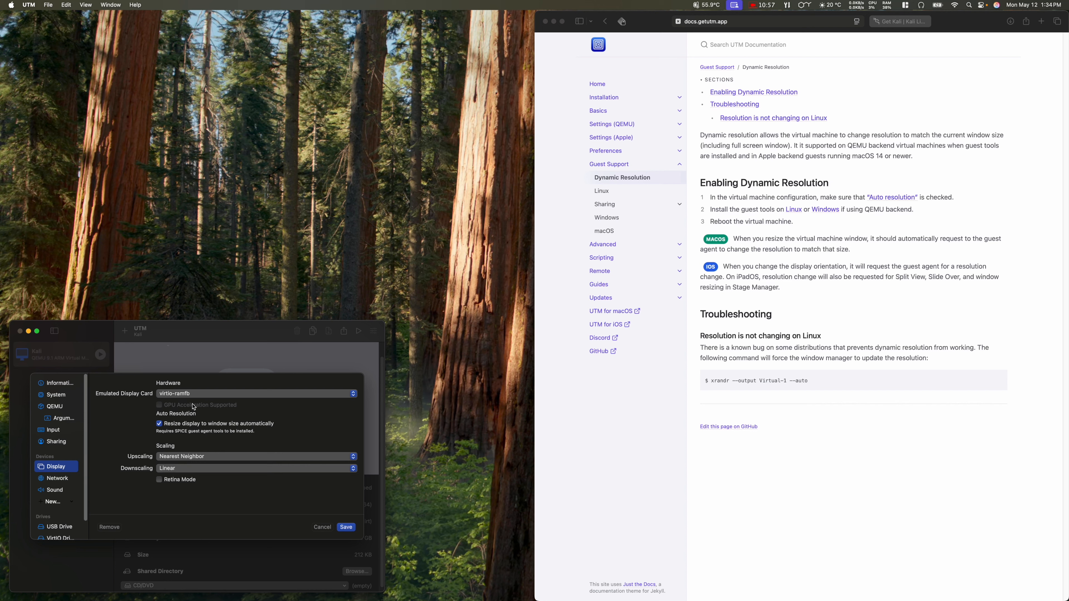
pyautogui.click(346, 528)
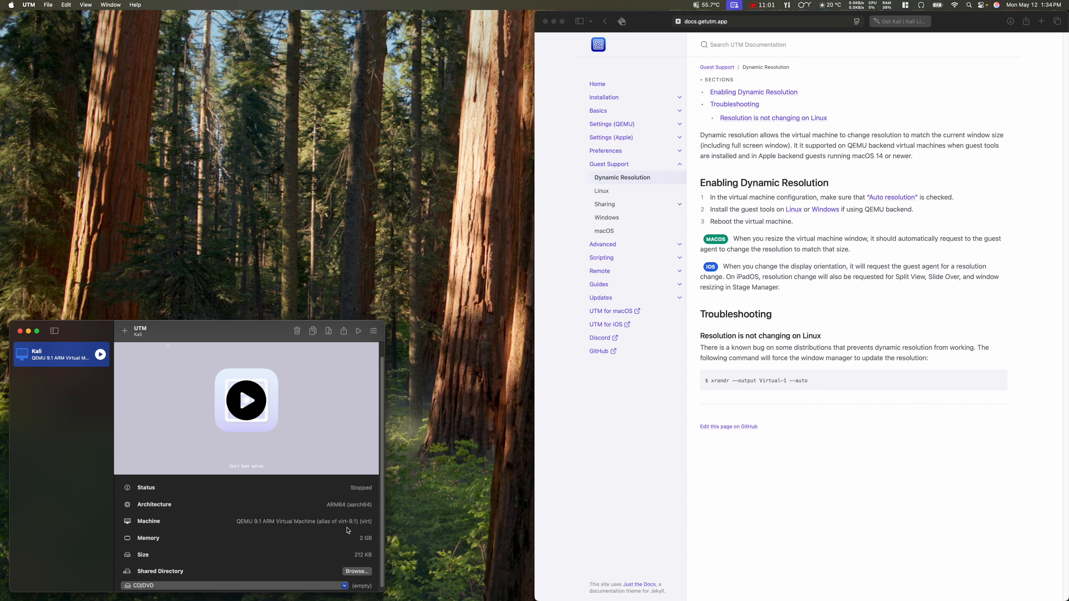
# Step: Boot Kali on virtio-ramfb, then force it off from the VM toolbar after the crash screen
pyautogui.click(246, 401)
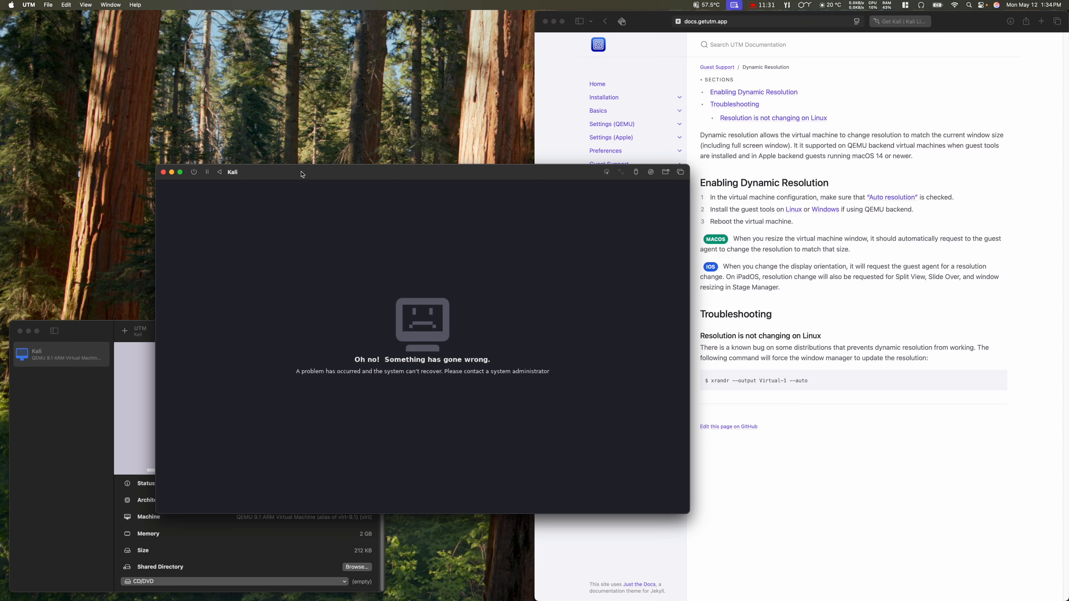
pyautogui.moveTo(302, 174); pyautogui.dragTo(236, 80)
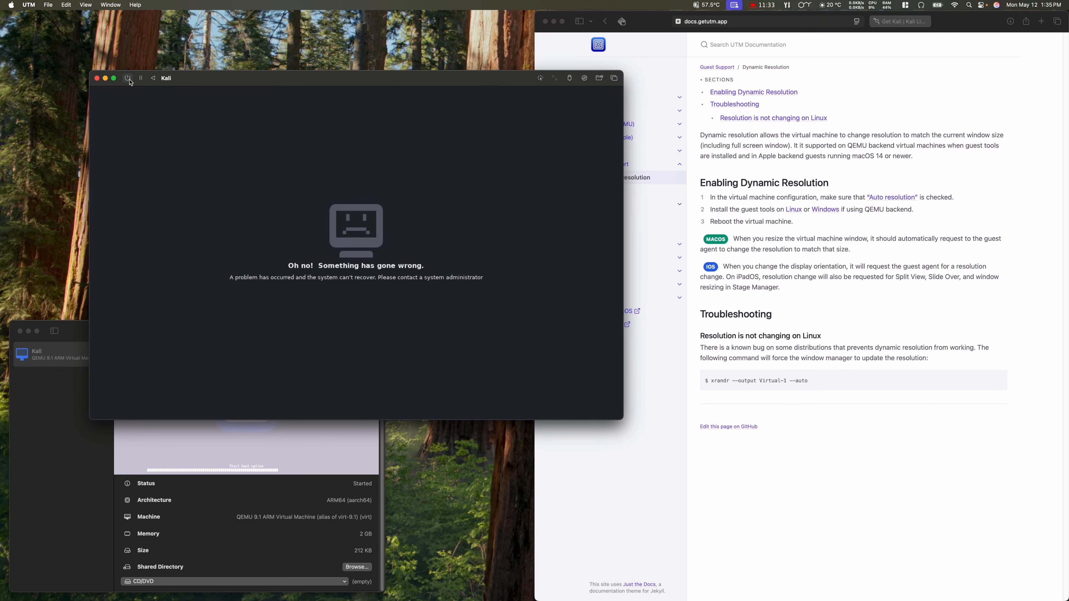
pyautogui.click(129, 79)
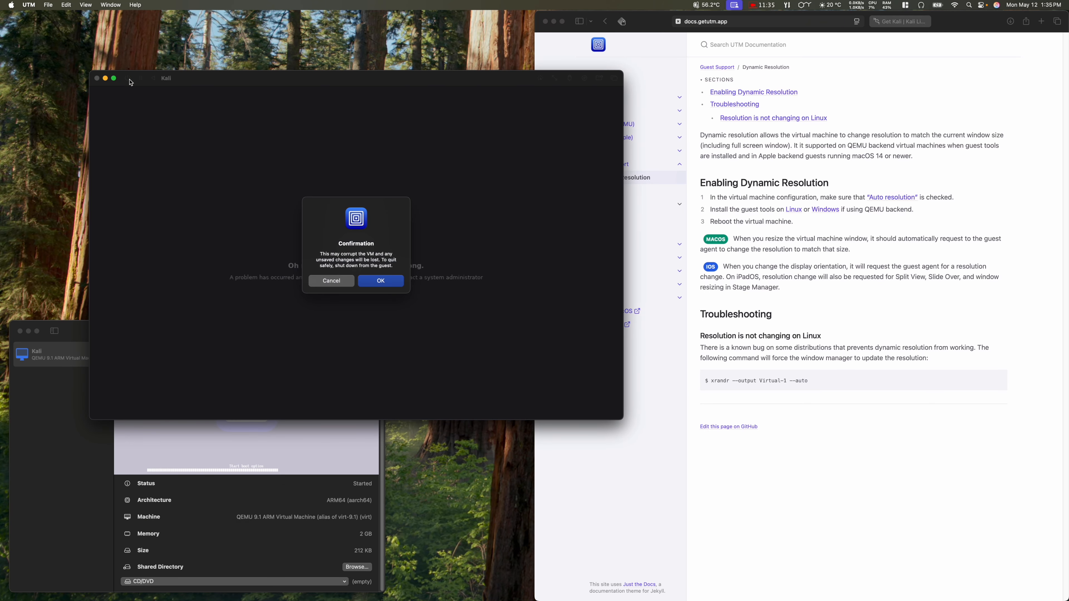
pyautogui.click(369, 286)
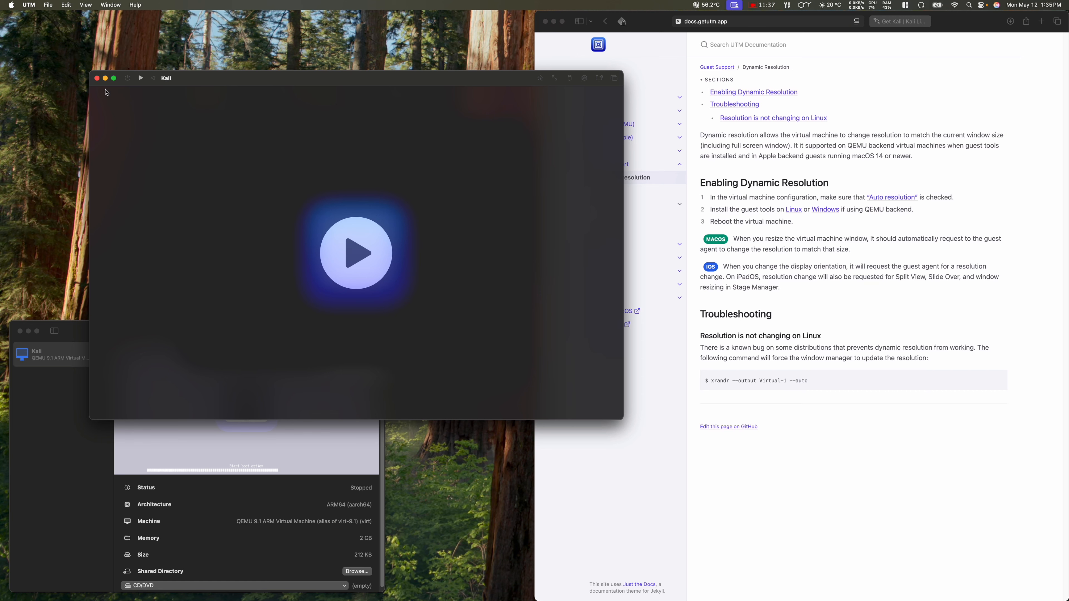
# Step: Close the Kali display window and add and save a Serial device in the VM's hardware
pyautogui.click(97, 78)
pyautogui.moveTo(187, 336); pyautogui.dragTo(203, 283)
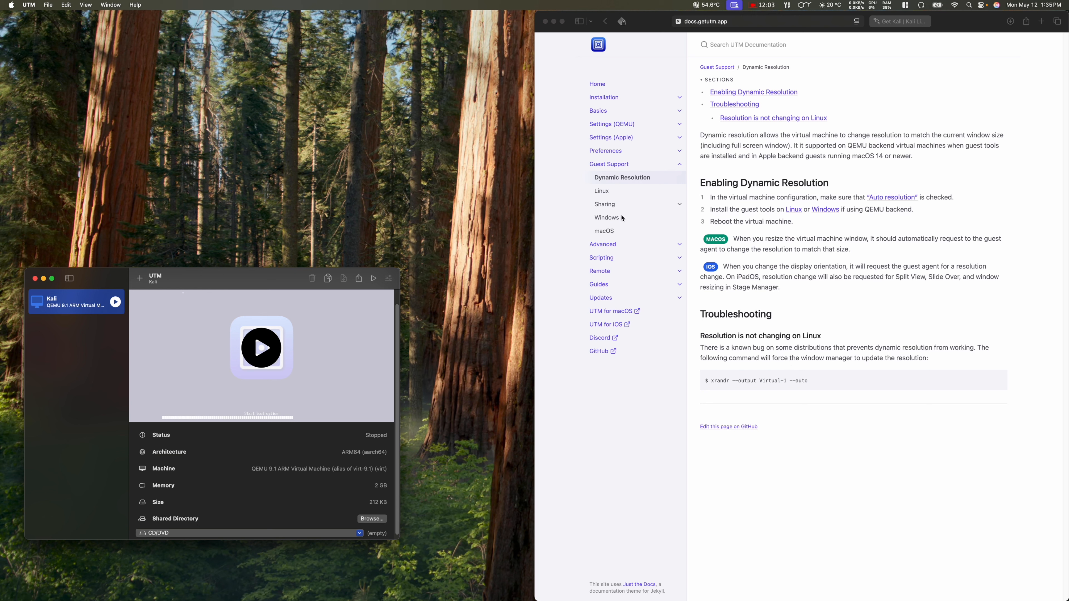
pyautogui.rightClick(72, 299)
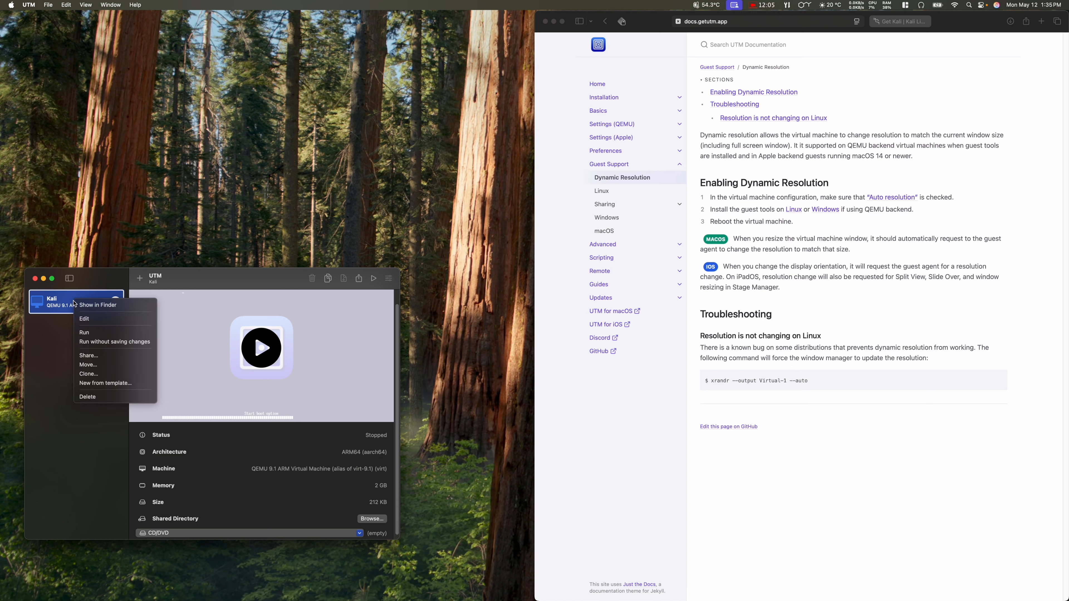
pyautogui.click(88, 319)
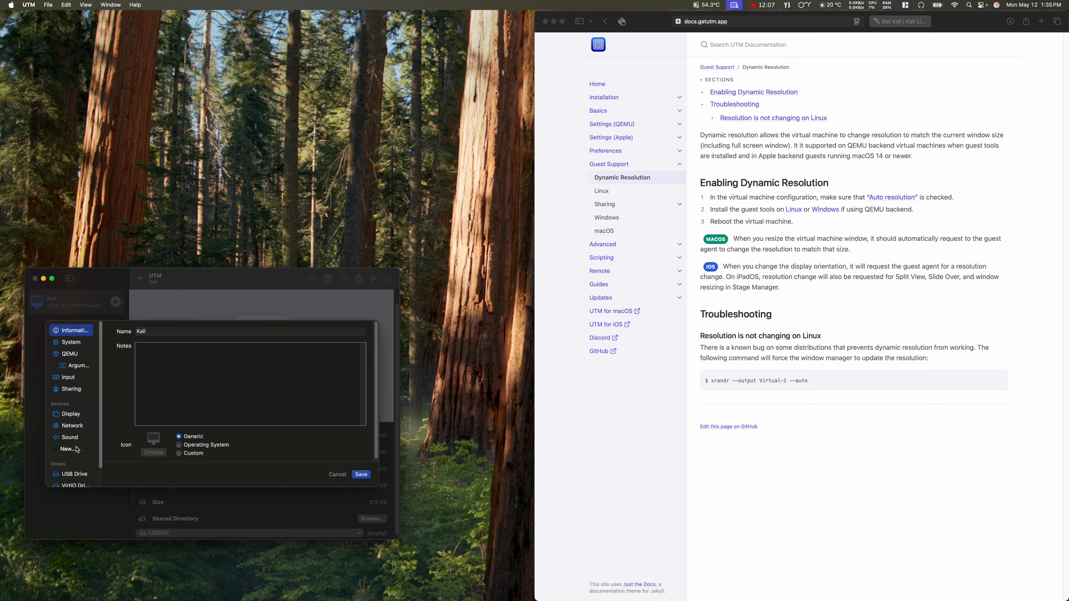
pyautogui.click(67, 450)
pyautogui.click(65, 471)
pyautogui.click(362, 475)
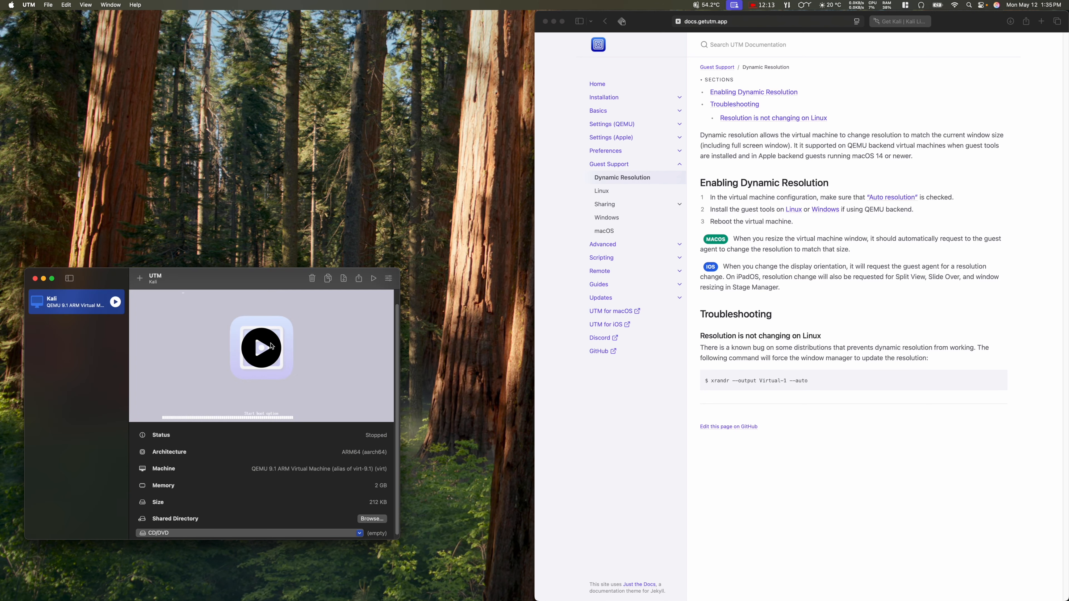
pyautogui.moveTo(198, 284); pyautogui.dragTo(189, 182)
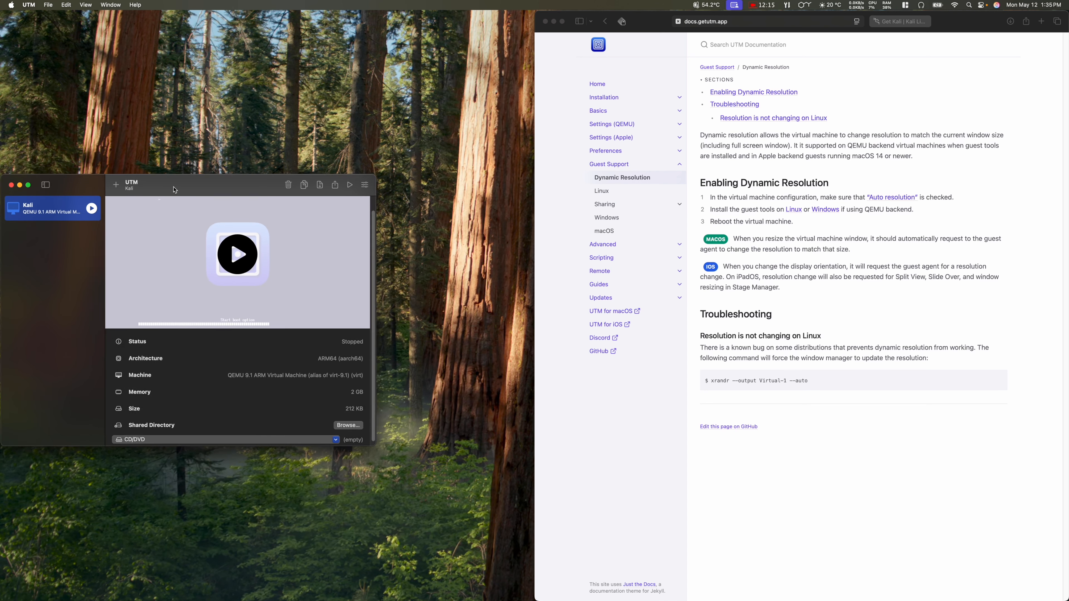
# Step: Boot Kali again and select the final gdm.service line in the serial terminal's boot log
pyautogui.click(252, 247)
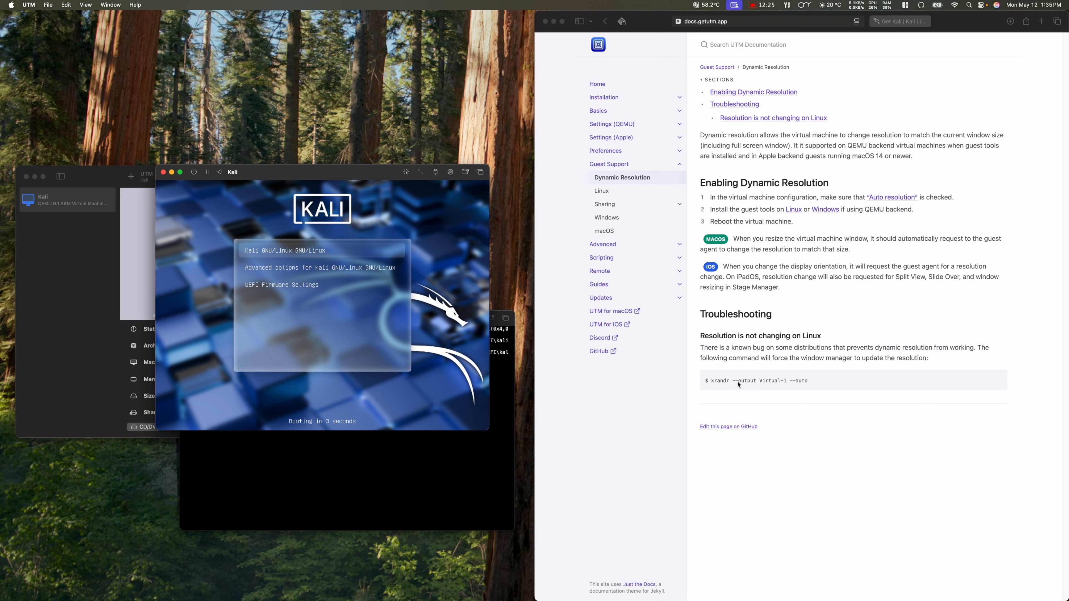
pyautogui.click(479, 487)
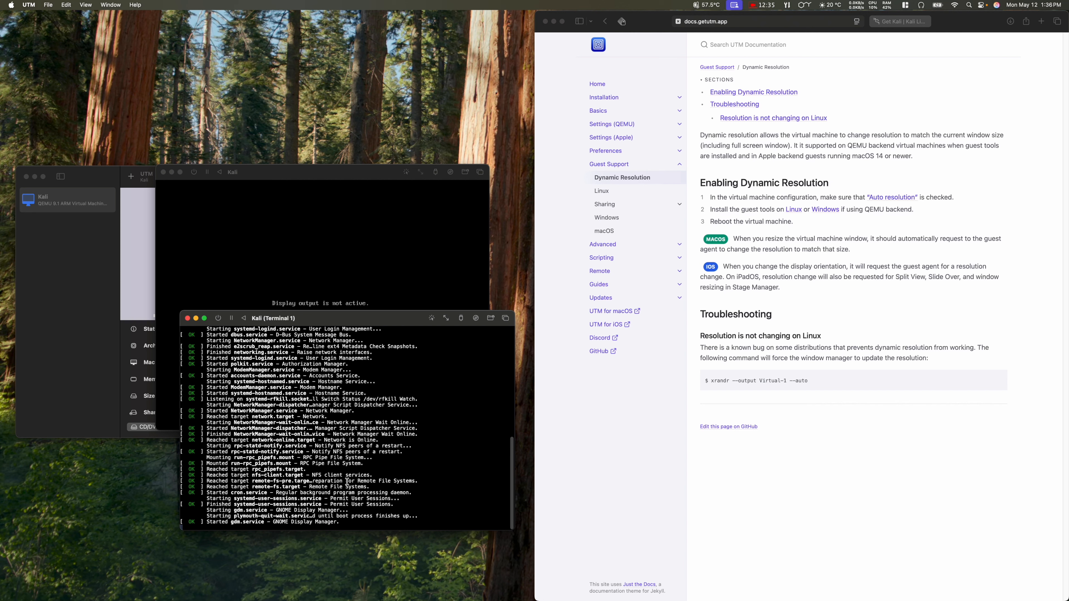
pyautogui.moveTo(390, 320); pyautogui.dragTo(240, 294)
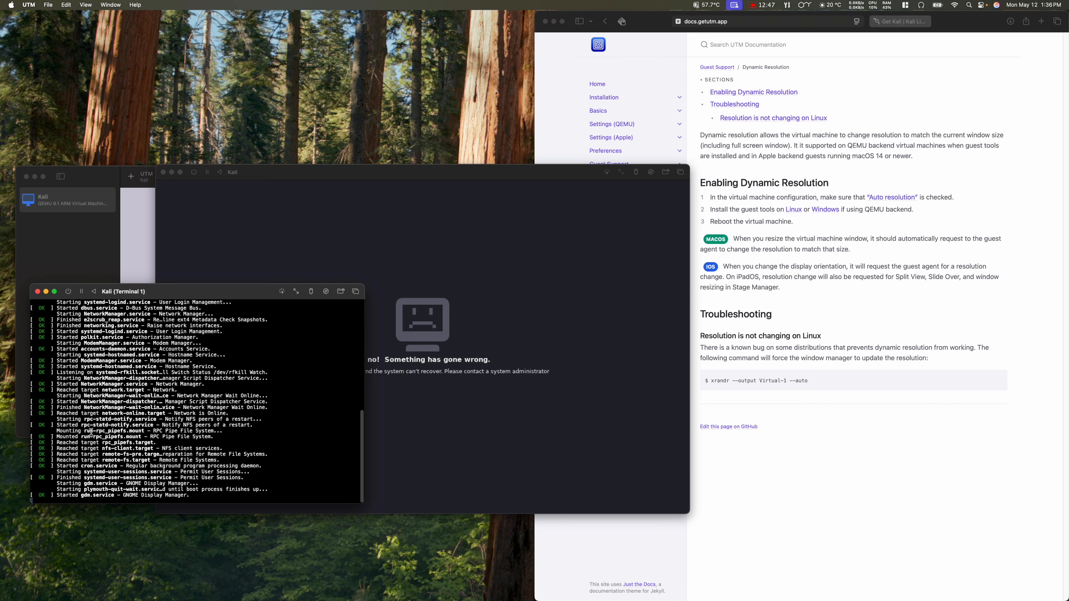
pyautogui.moveTo(82, 496); pyautogui.dragTo(192, 494)
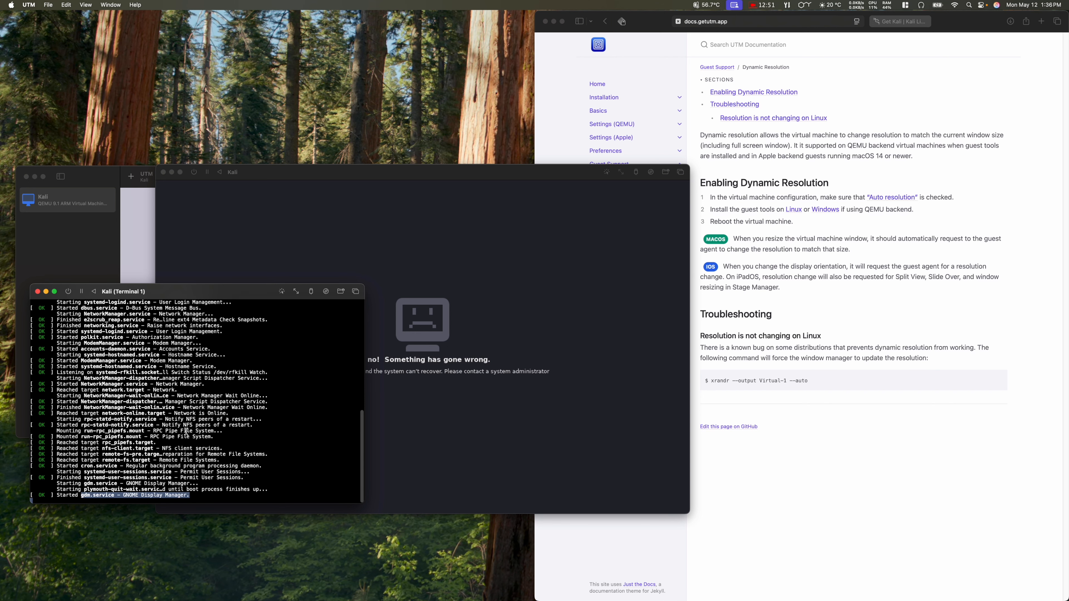
pyautogui.scroll(10, 153, 427)
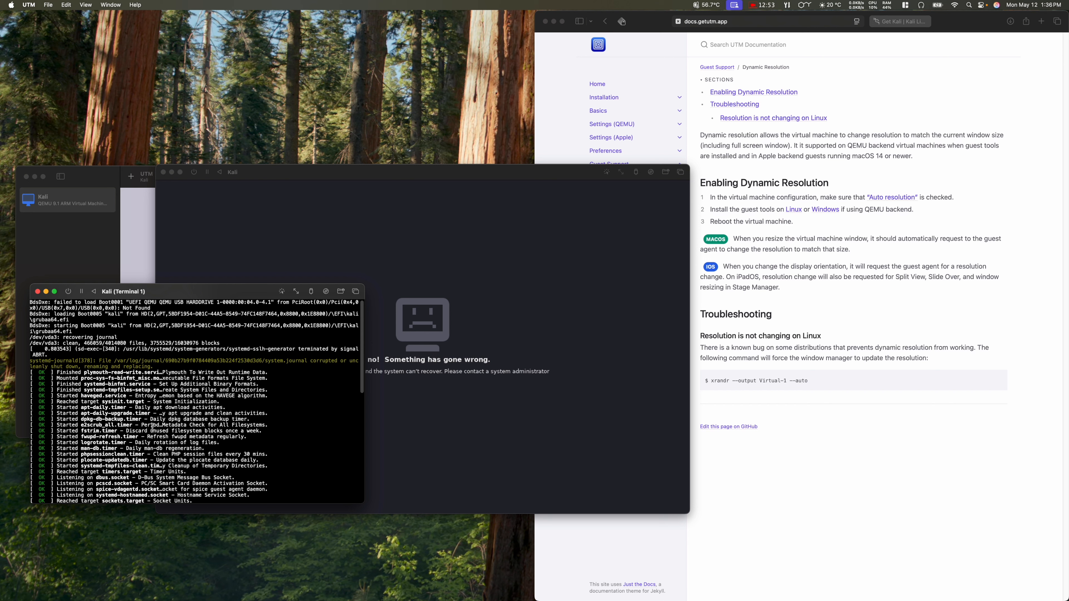
pyautogui.scroll(-10, 153, 427)
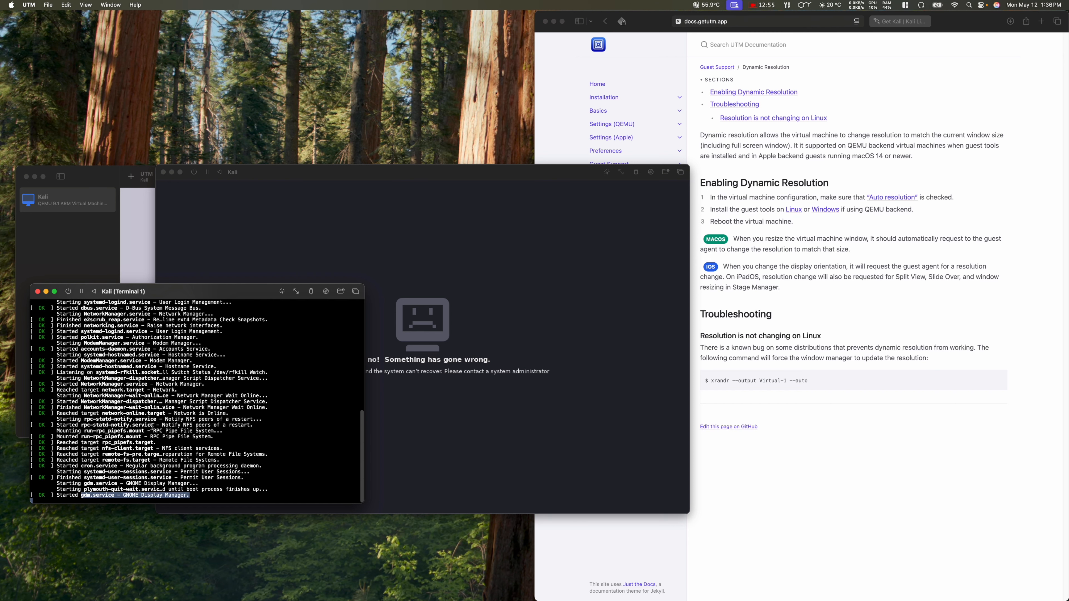
# Step: Search the web for 'utm graphics' and open the GitHub issue on Apple backend graphic acceleration
pyautogui.click(863, 311)
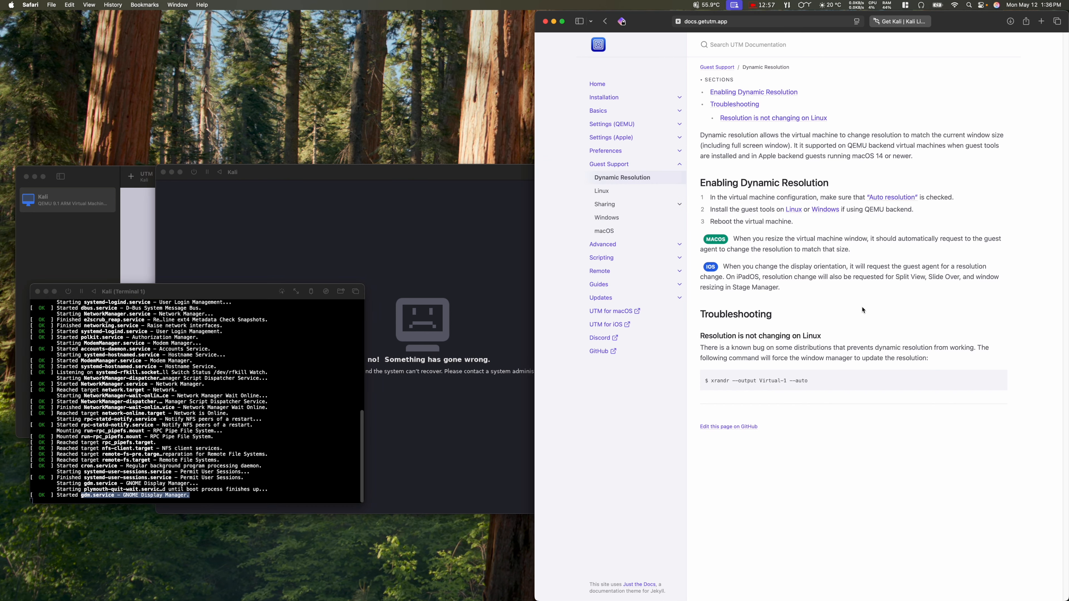
pyautogui.click(1041, 21)
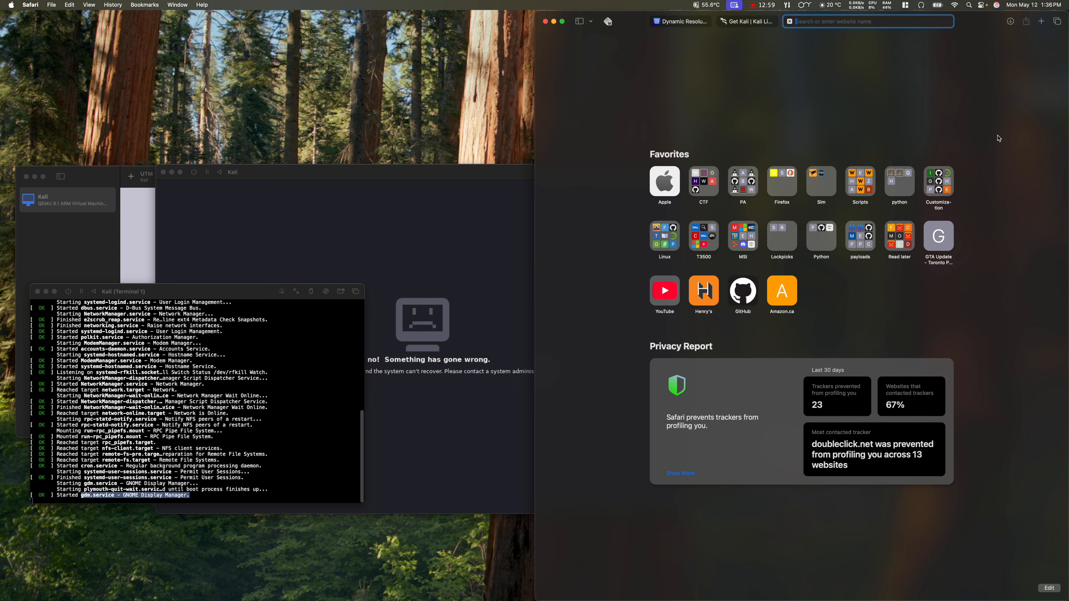
pyautogui.write('utm')
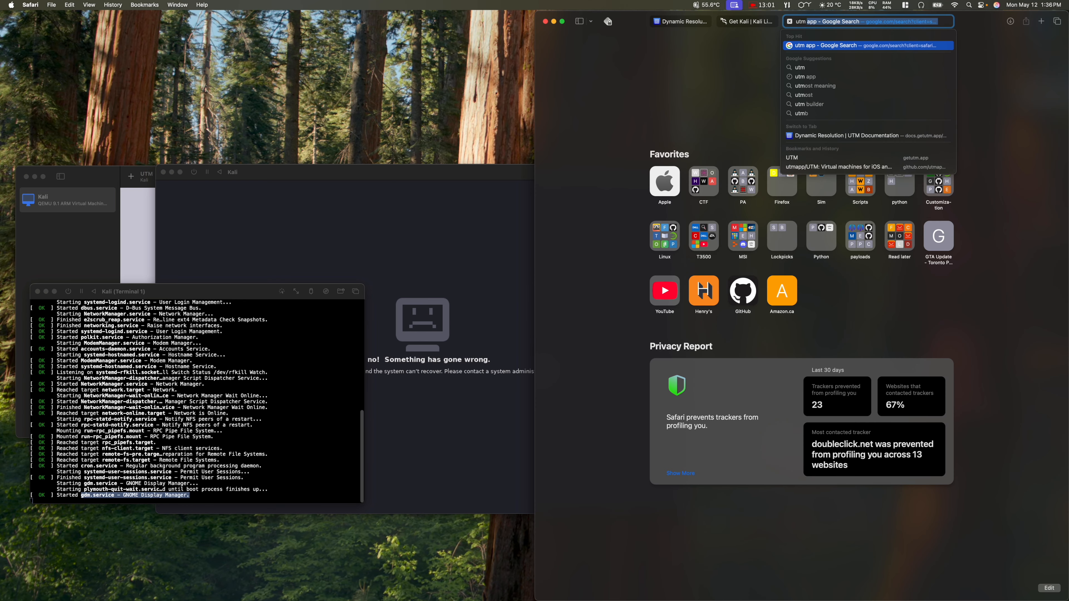
pyautogui.write(' graphics')
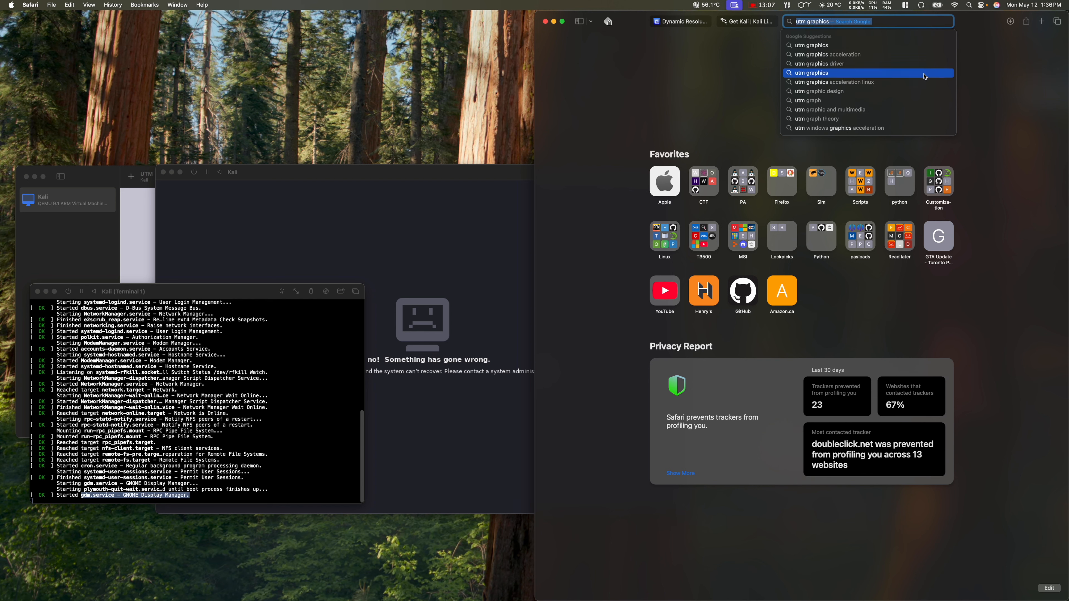
pyautogui.click(872, 54)
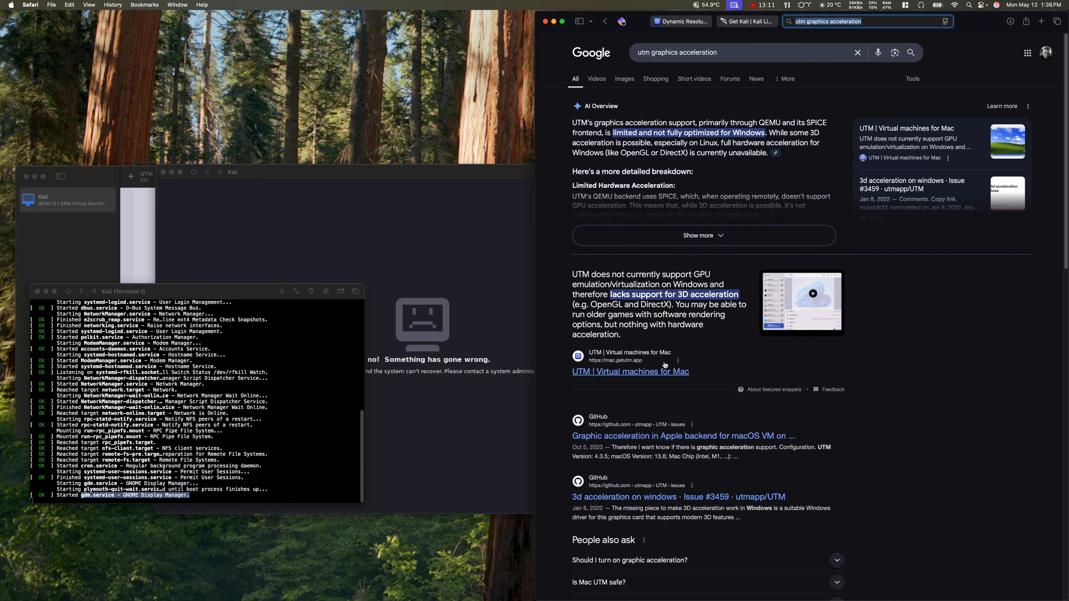
pyautogui.scroll(-3, 665, 366)
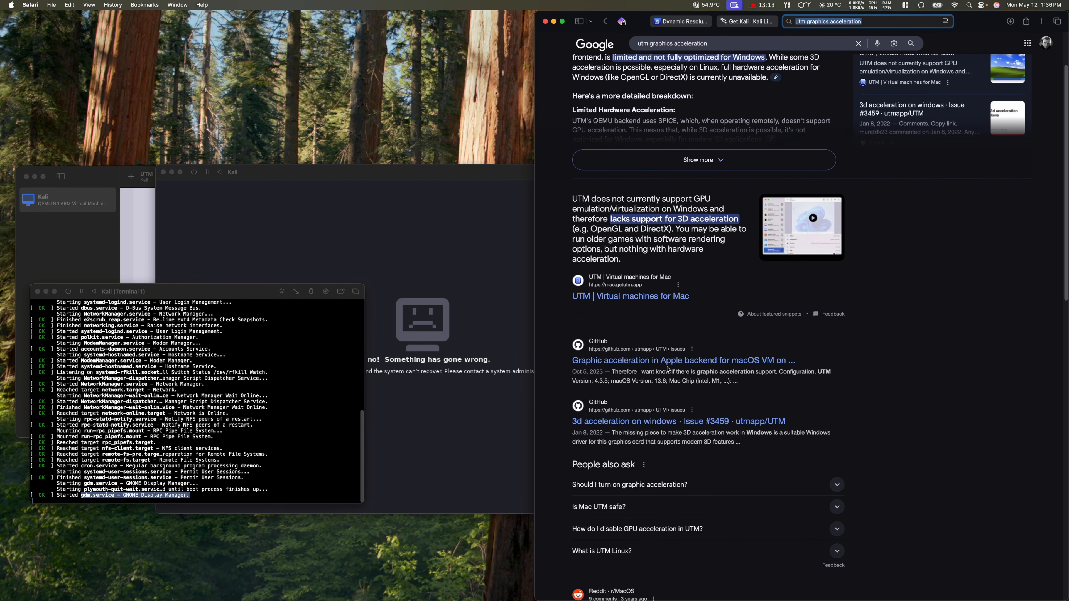
pyautogui.click(669, 364)
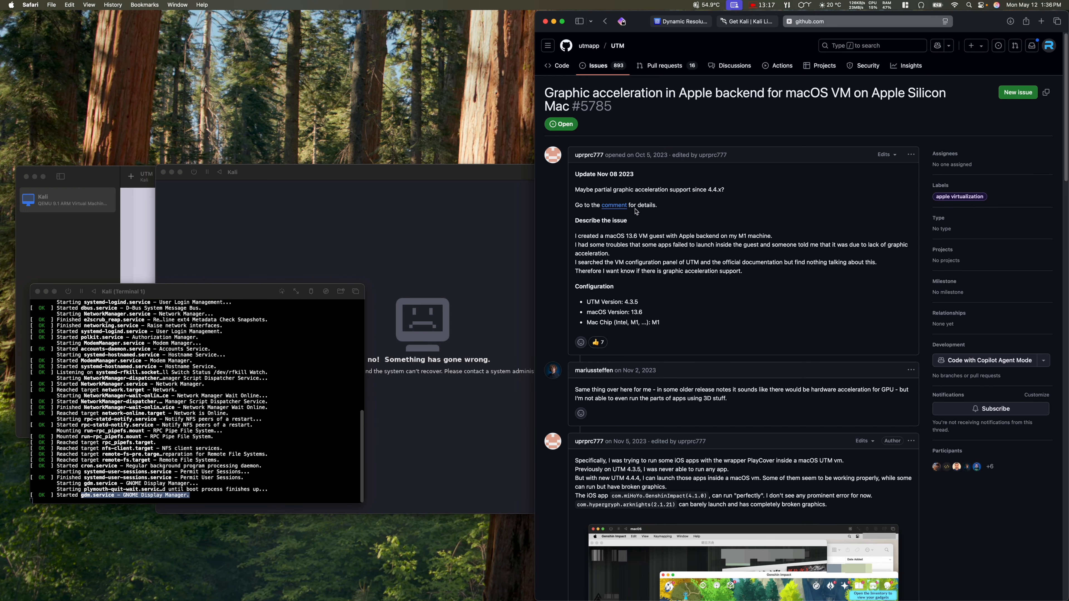
# Step: Read through the comments on issue #5785, then open UTM's GitHub issues list
pyautogui.scroll(-3, 569, 339)
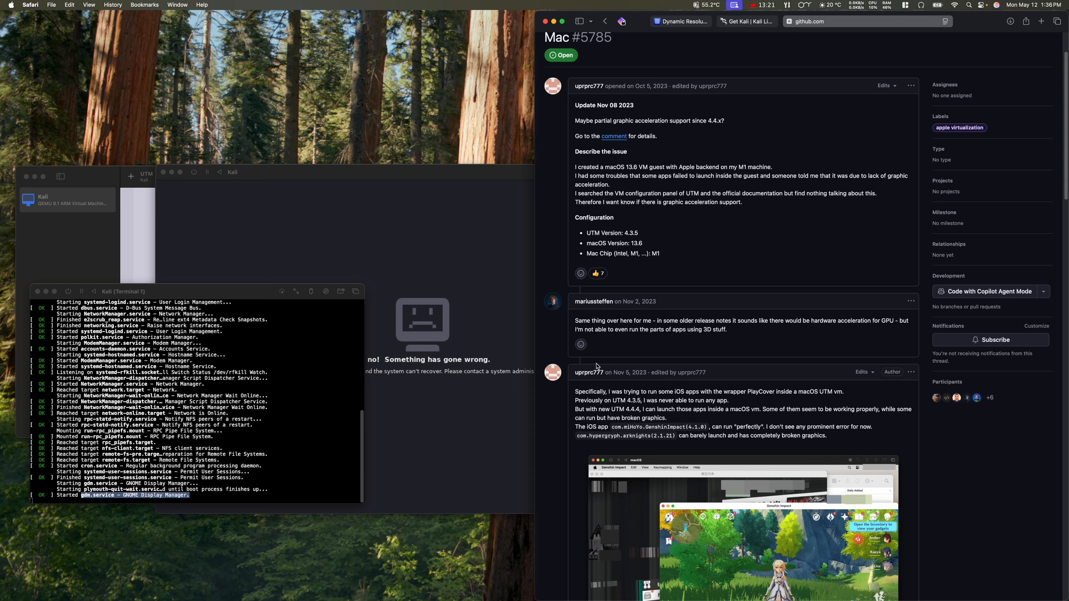
pyautogui.scroll(-2, 599, 367)
pyautogui.scroll(-1, 595, 361)
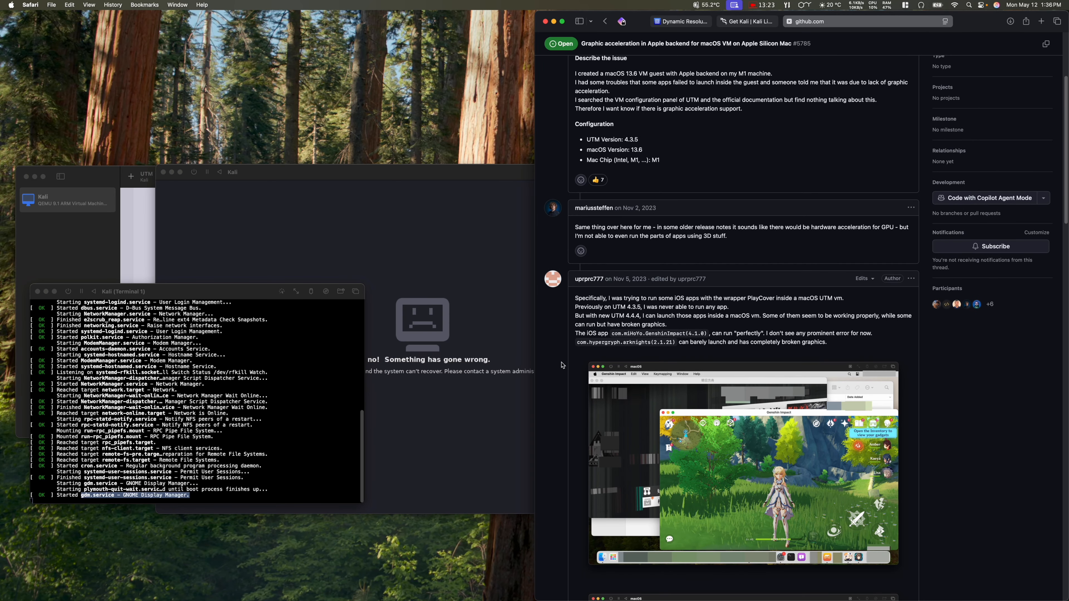
pyautogui.scroll(-2, 560, 365)
pyautogui.scroll(-12, 558, 363)
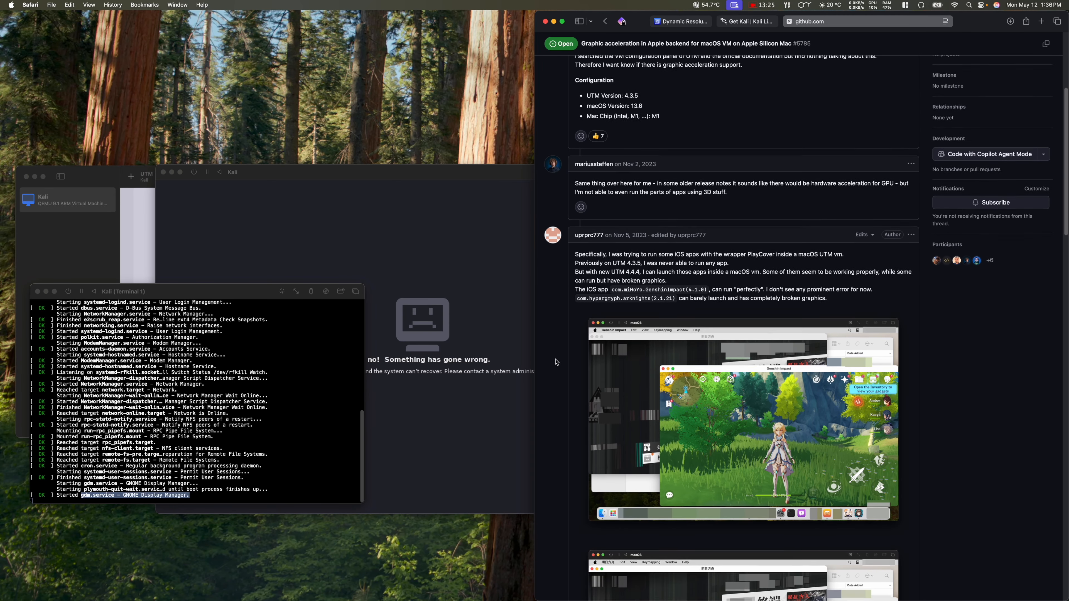
pyautogui.scroll(-7, 555, 363)
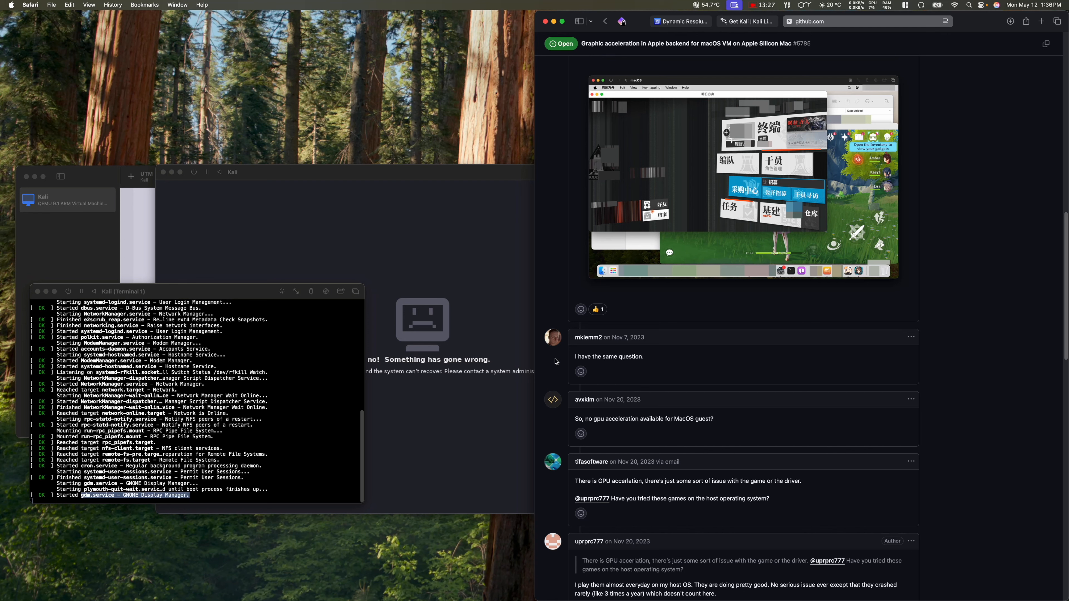
pyautogui.scroll(-7, 556, 362)
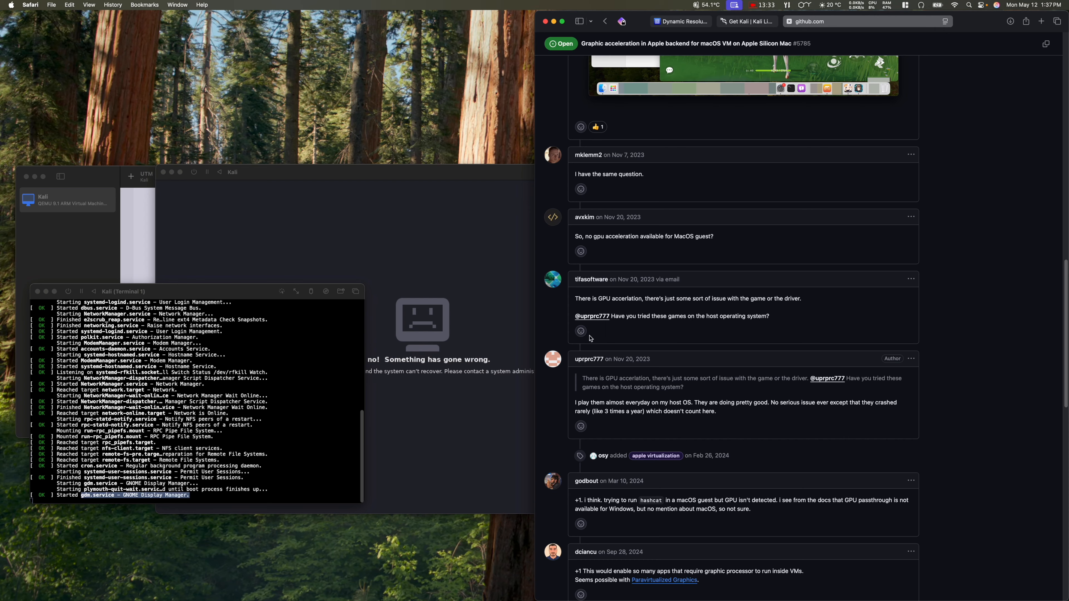
pyautogui.scroll(-5, 552, 327)
pyautogui.scroll(-5, 552, 327)
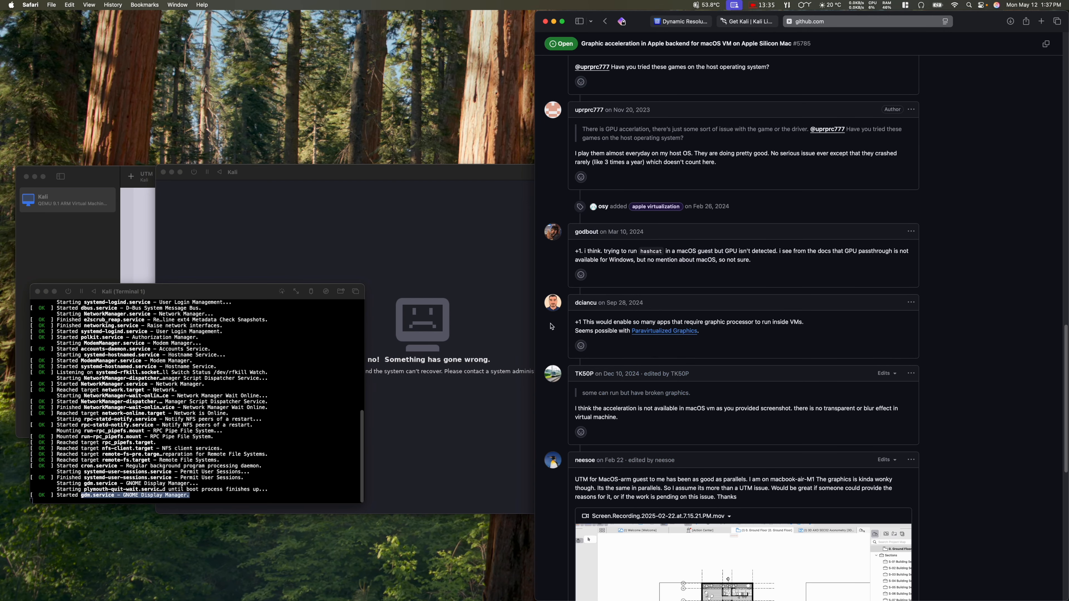
pyautogui.scroll(-15, 556, 328)
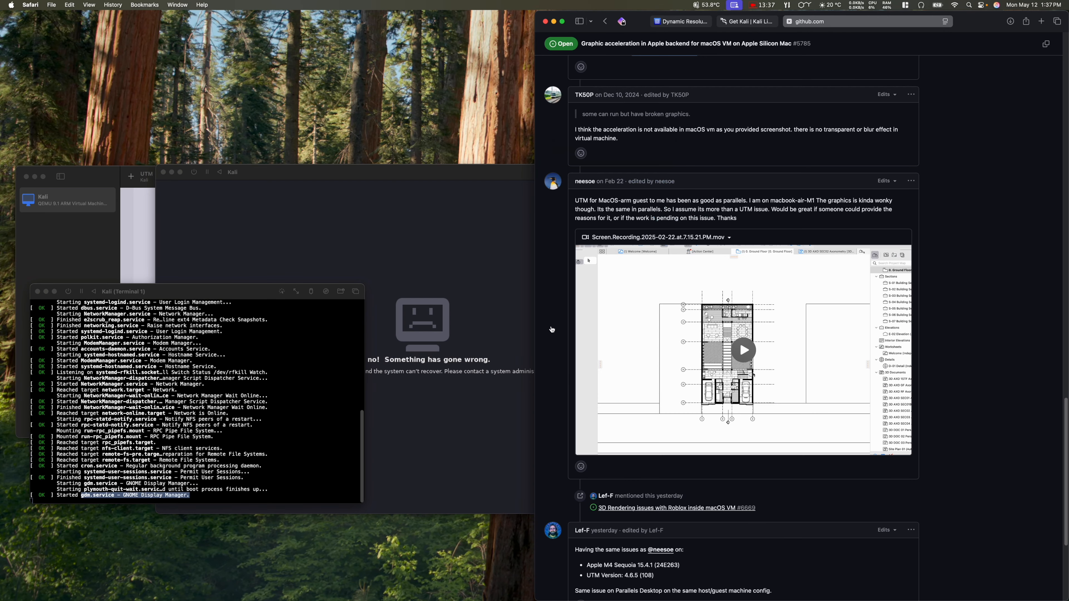
pyautogui.scroll(-1, 552, 328)
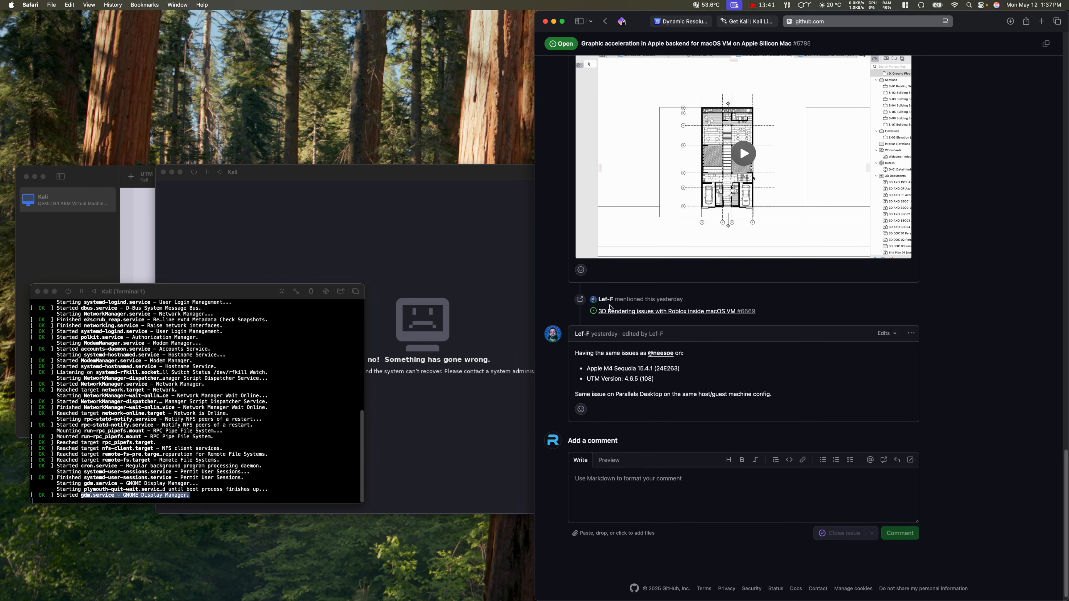
pyautogui.scroll(15, 605, 304)
pyautogui.scroll(20, 605, 304)
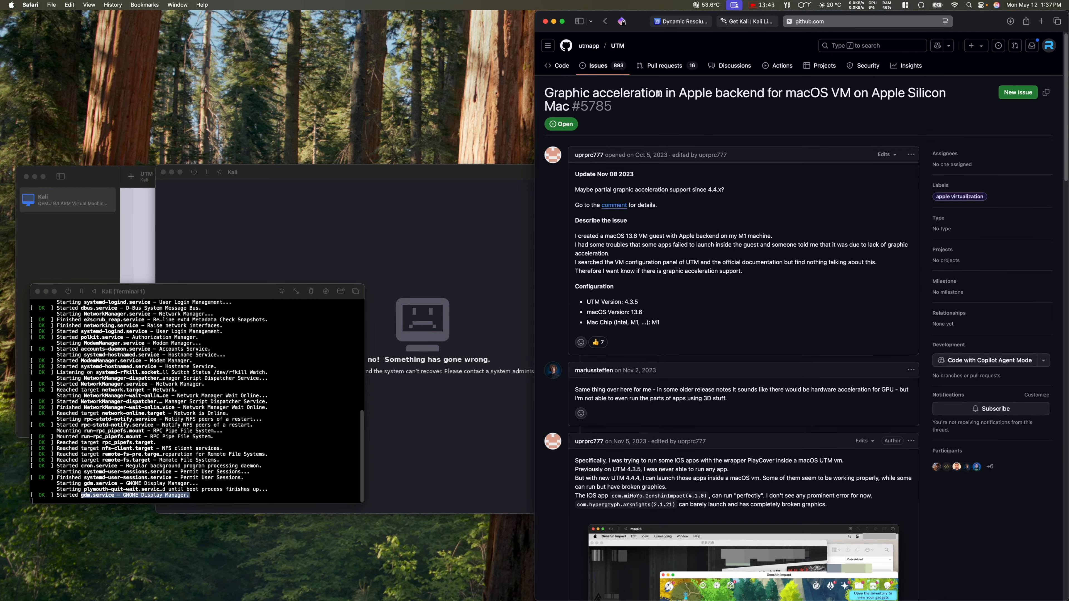
pyautogui.click(603, 67)
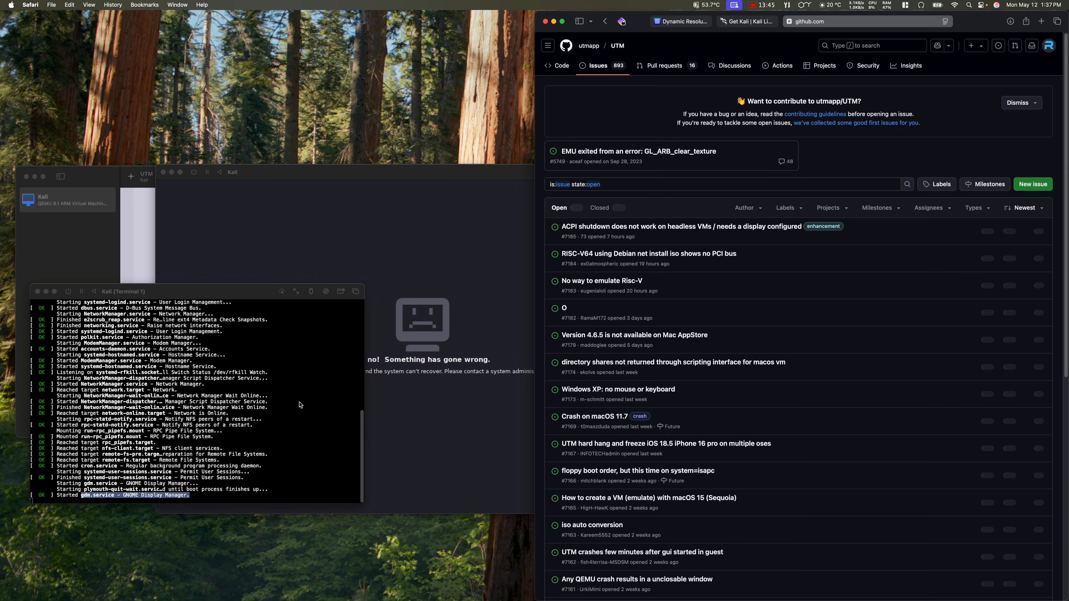
# Step: Bring the KDE-showing Kali VM forward and scroll the UTM issues page, then open Kali's Switching Desktop Environments guide
pyautogui.click(297, 402)
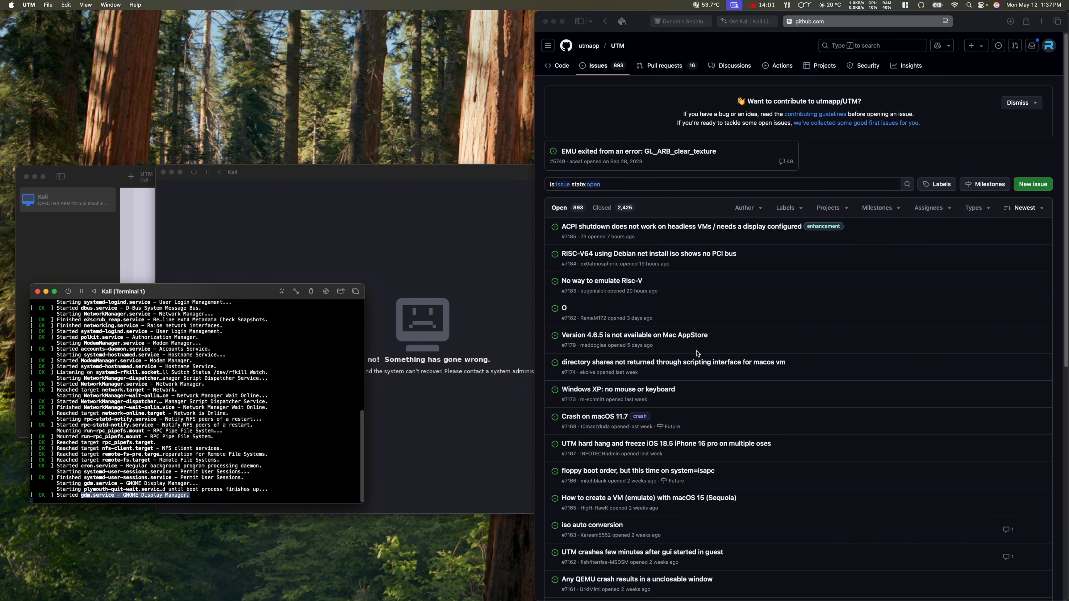
pyautogui.scroll(-3, 697, 354)
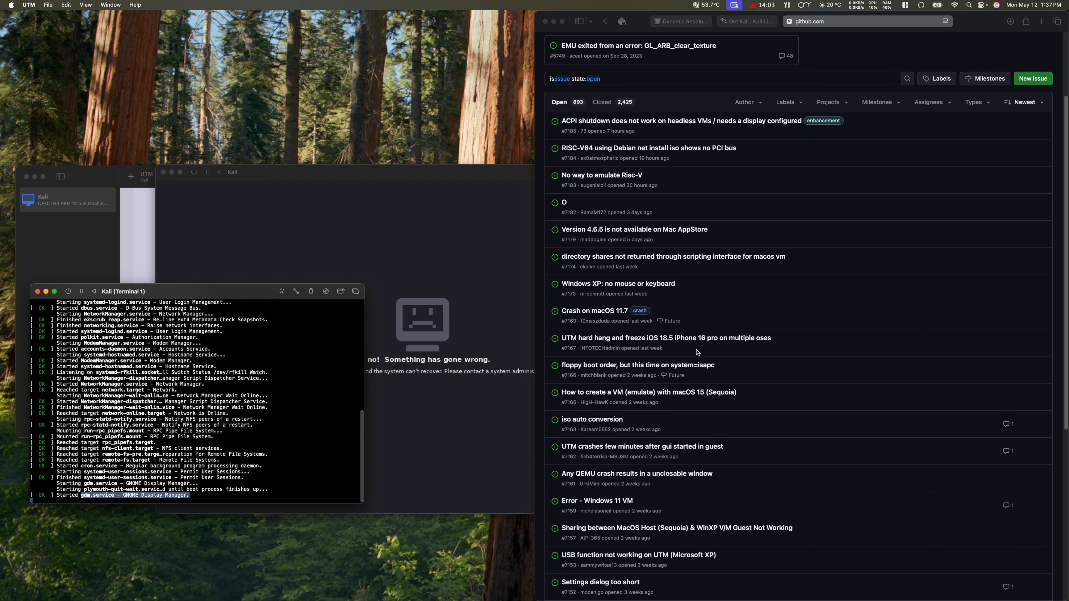
pyautogui.scroll(-2, 697, 353)
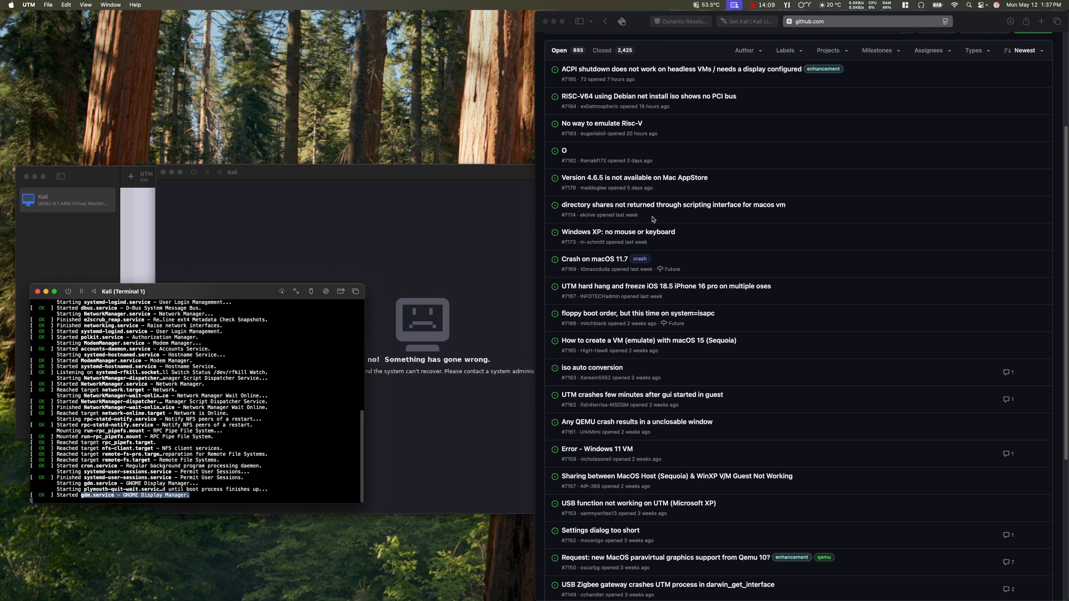
pyautogui.scroll(5, 653, 219)
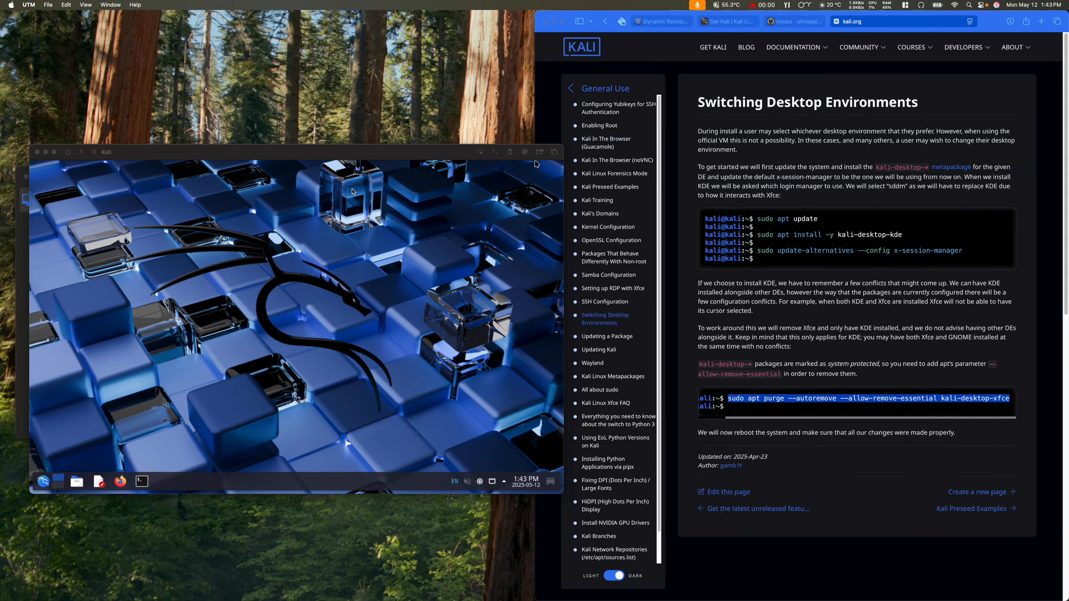
# Step: Shut down the Kali guest immediately from the KDE launcher's Shut Down option
pyautogui.moveTo(225, 155); pyautogui.dragTo(321, 143)
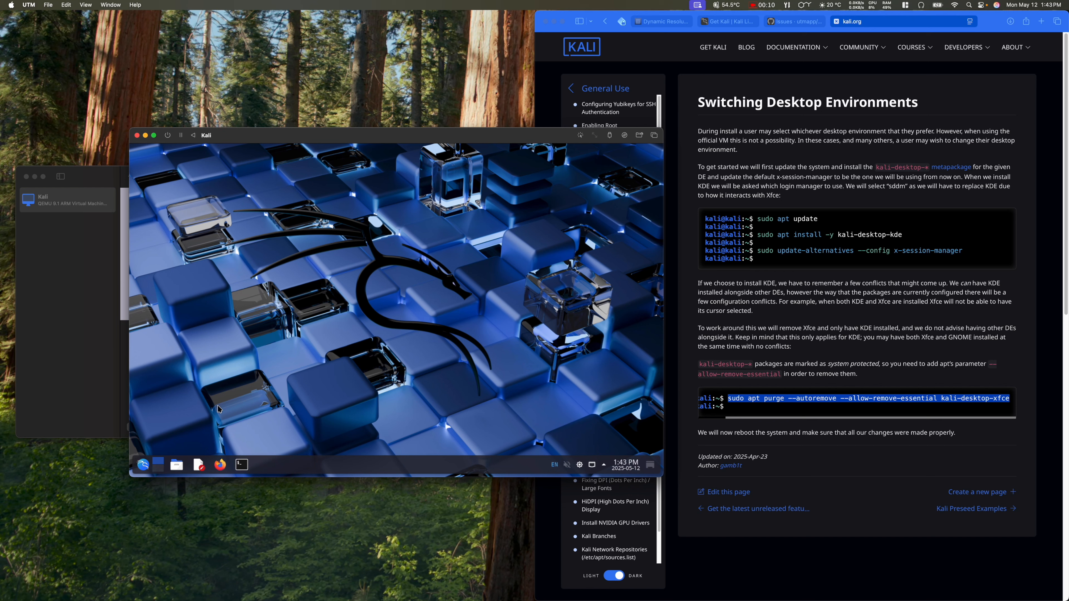
pyautogui.click(142, 469)
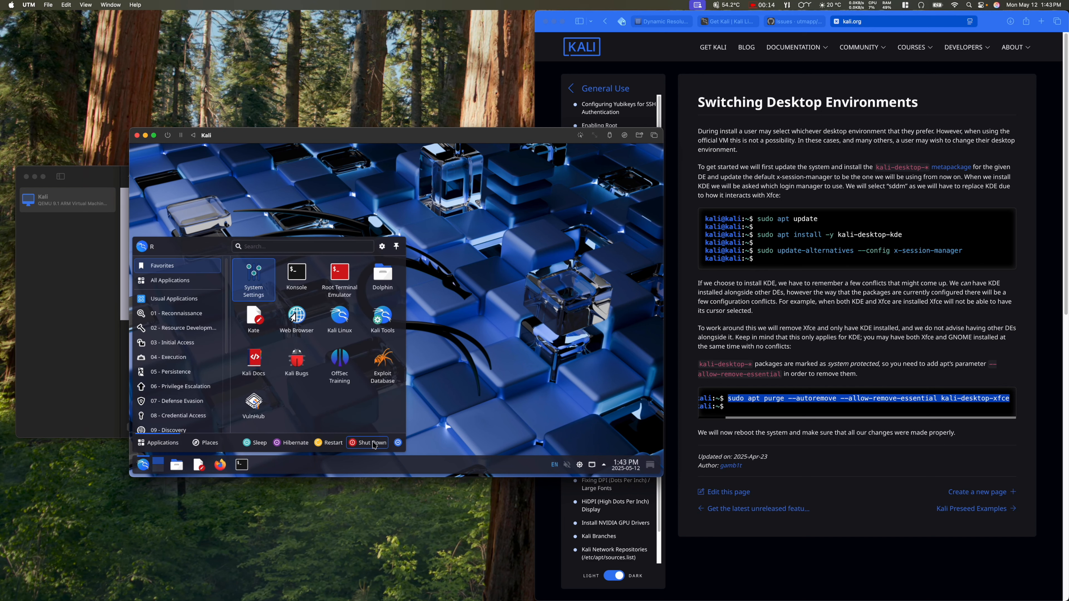
pyautogui.click(372, 446)
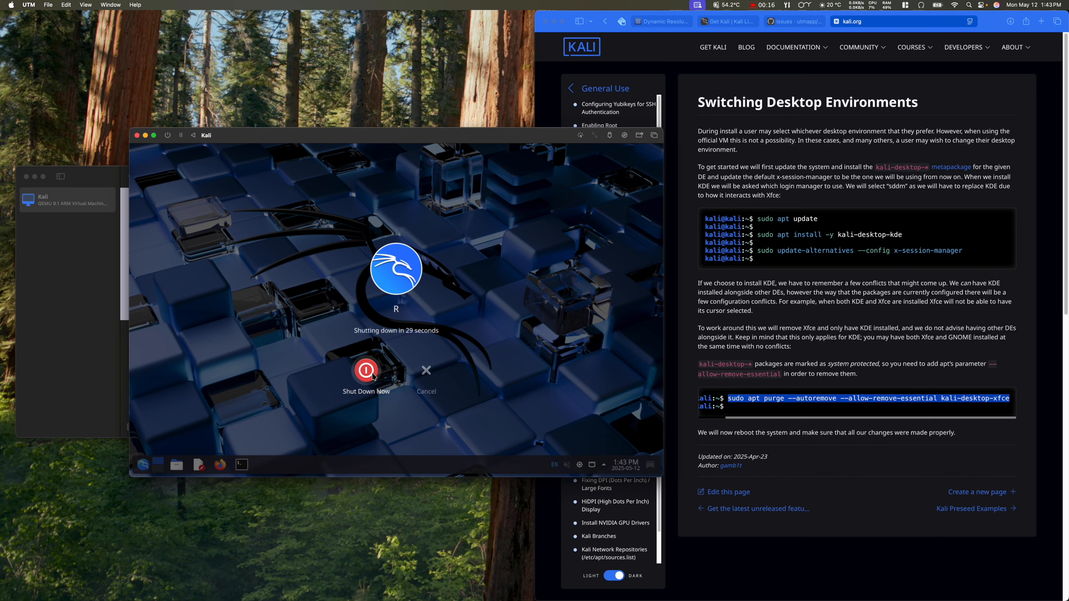
pyautogui.click(372, 373)
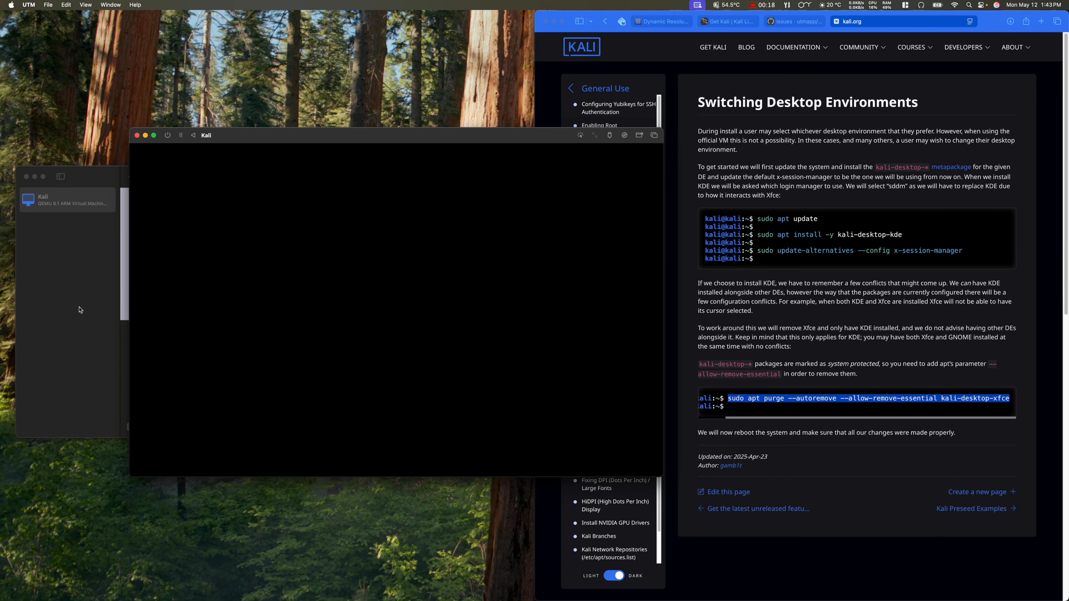
# Step: Close the stopped Kali VM's display window and open the Kali VM's settings in UTM
pyautogui.click(65, 310)
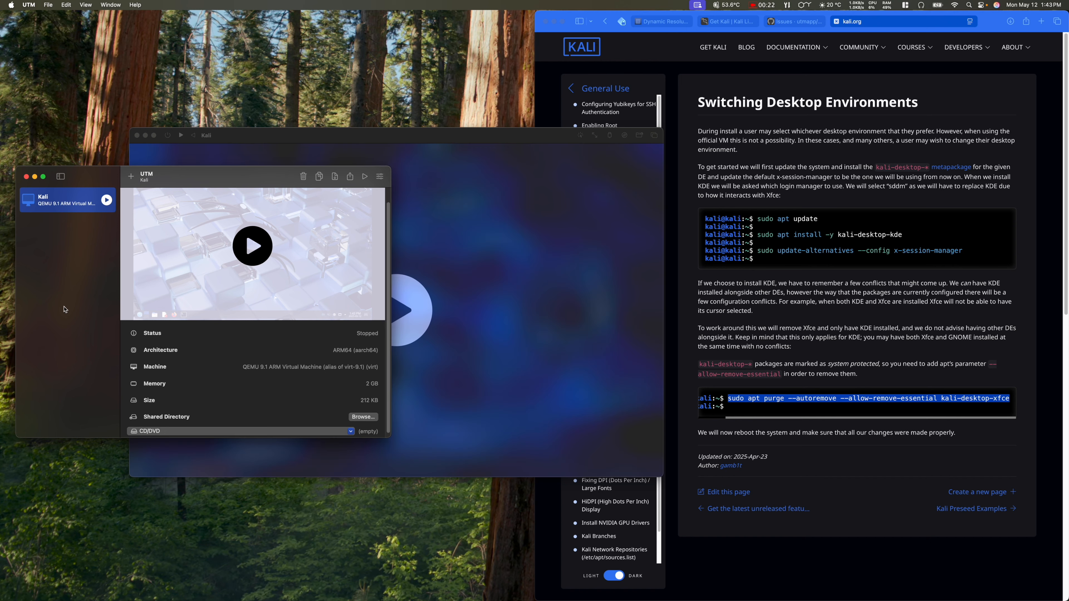
pyautogui.click(136, 136)
pyautogui.rightClick(72, 196)
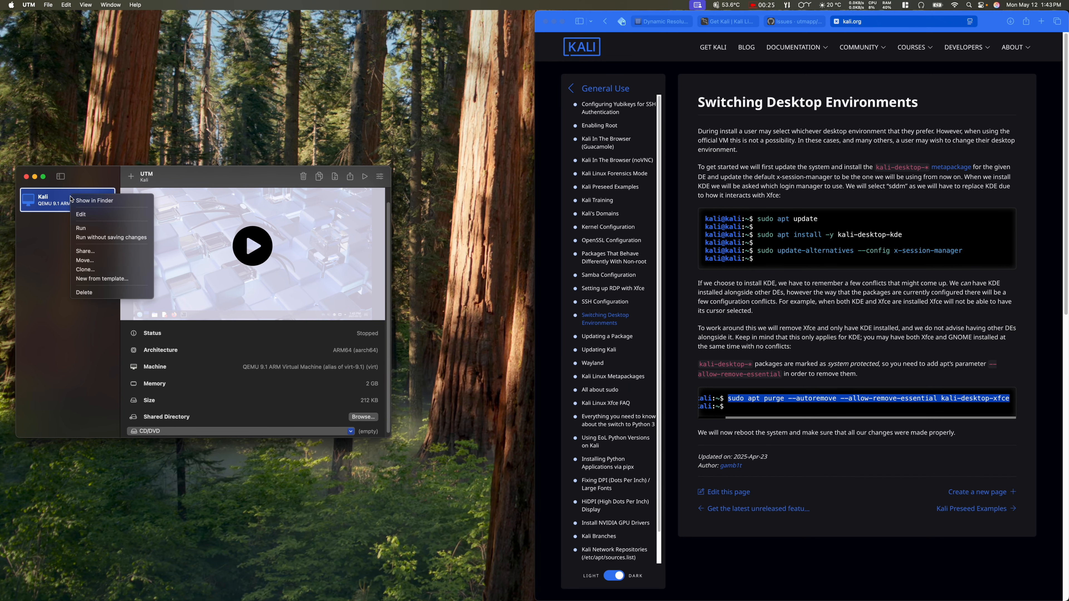
pyautogui.click(89, 220)
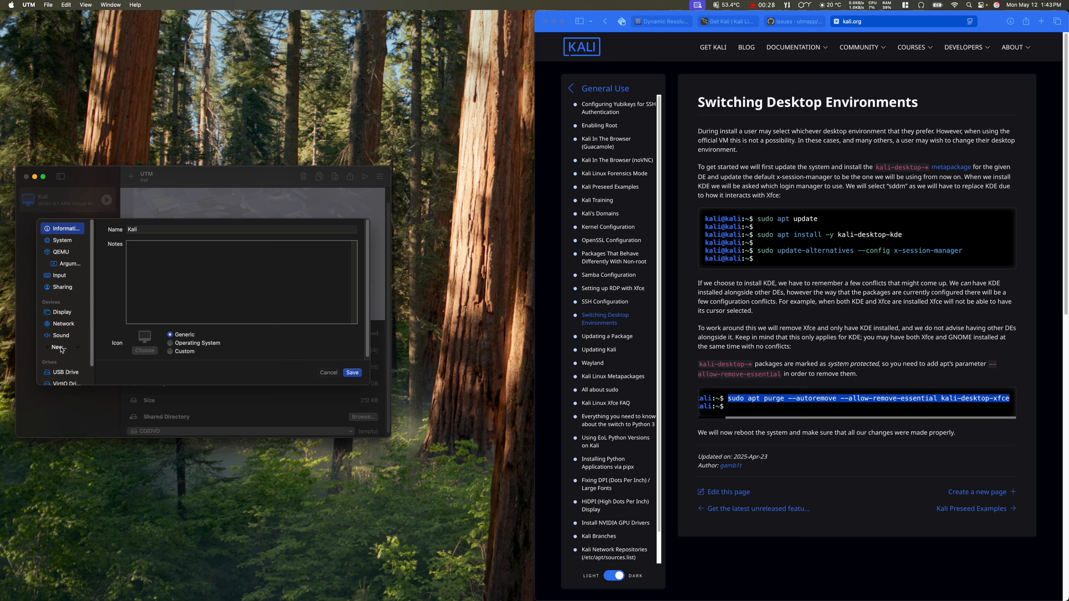
# Step: Look through the New device types, cancel the settings unchanged, and return to the Safari guide
pyautogui.click(60, 347)
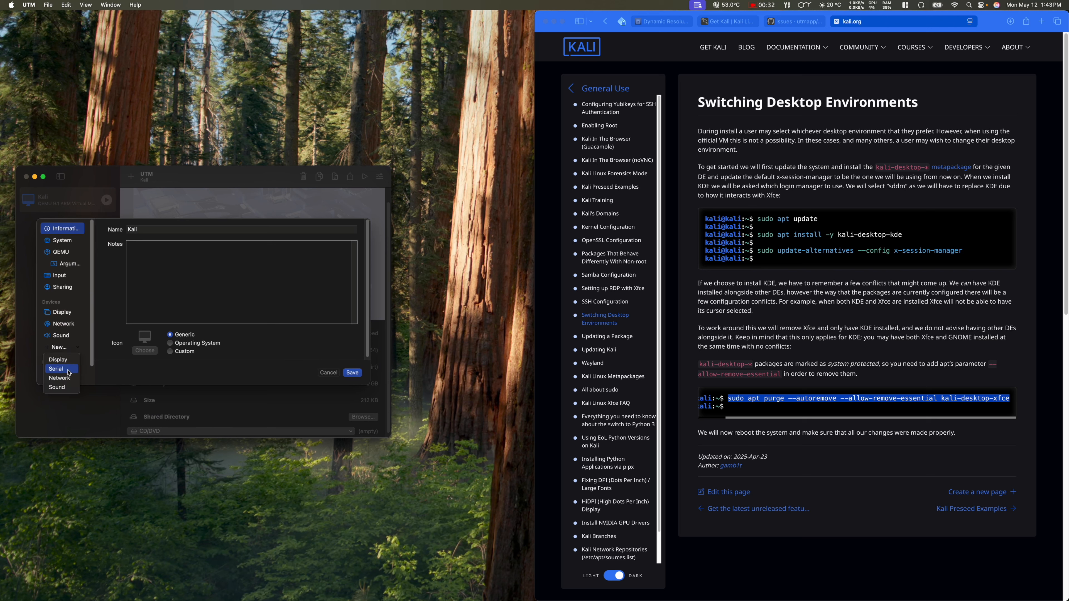
pyautogui.click(327, 375)
pyautogui.click(328, 373)
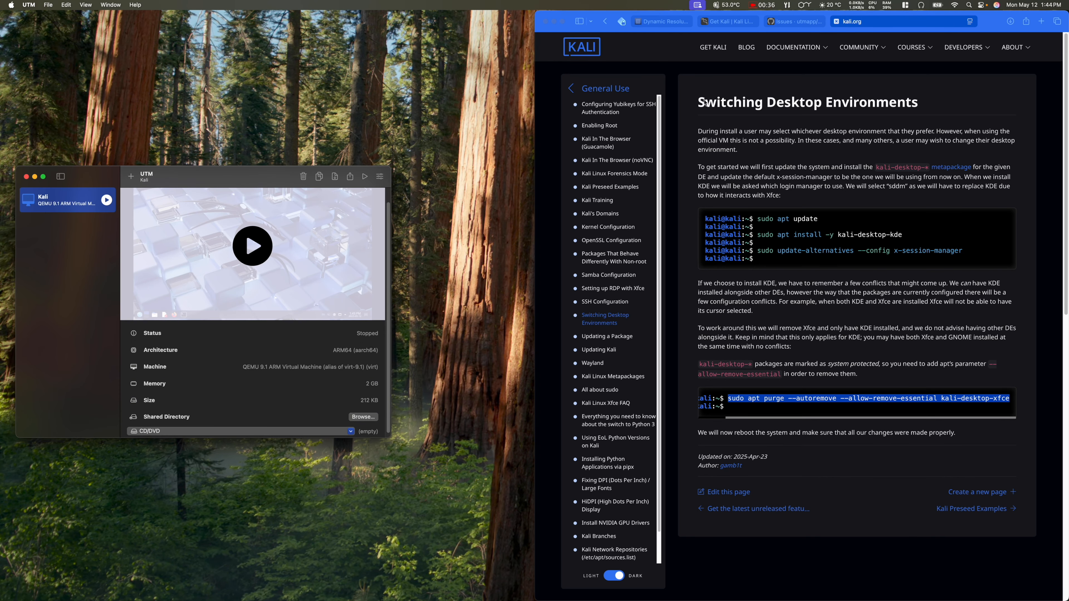
pyautogui.click(919, 105)
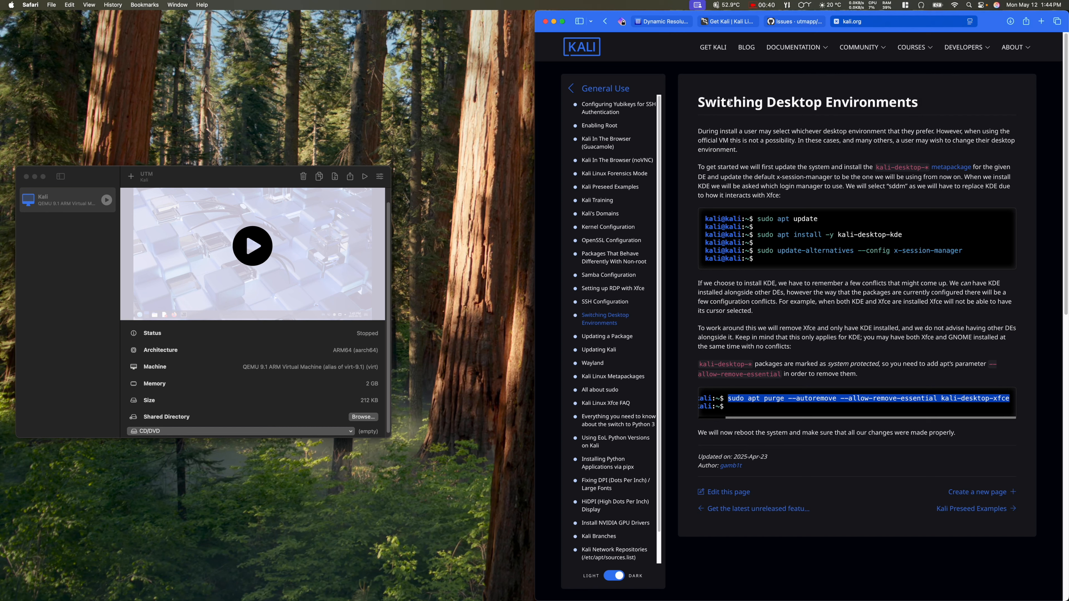
# Step: Check the guide's heading and the 'xfce' purge command, then start the Kali VM again
pyautogui.moveTo(696, 103); pyautogui.dragTo(920, 102)
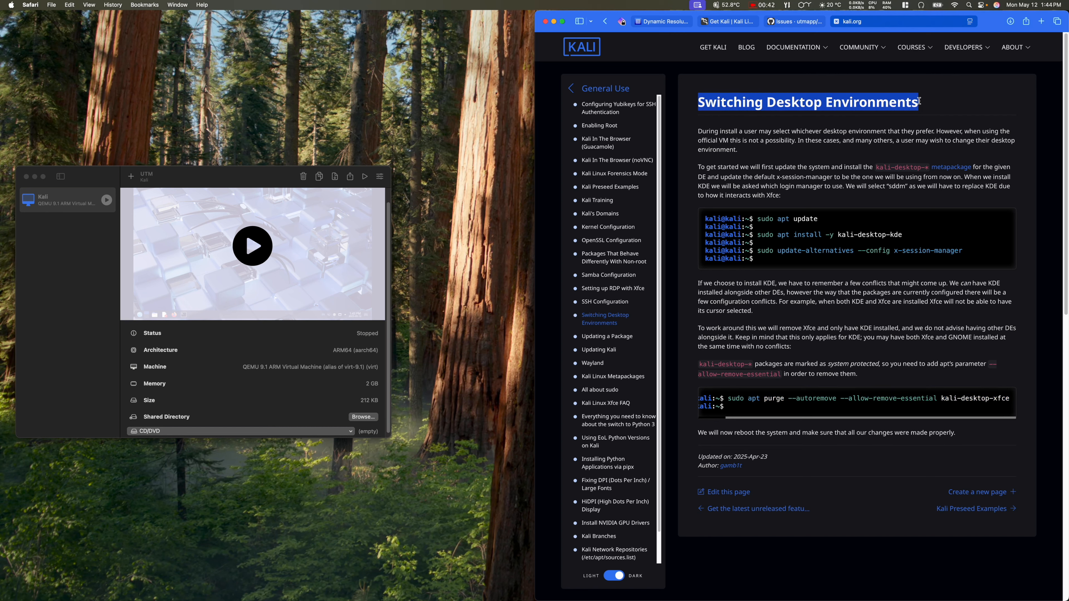
pyautogui.click(938, 103)
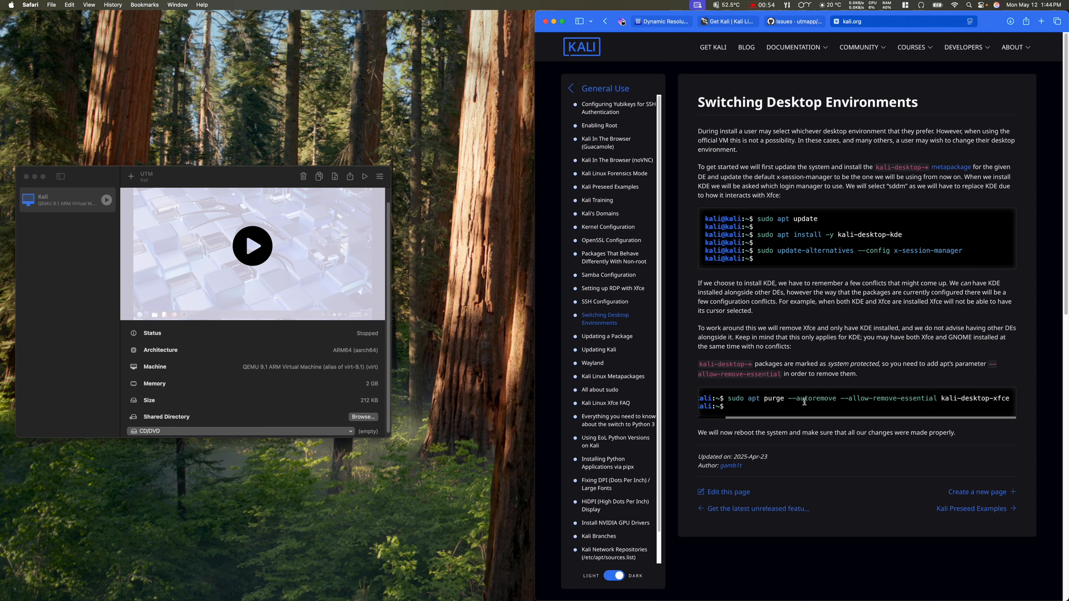
pyautogui.doubleClick(995, 400)
pyautogui.click(902, 300)
pyautogui.click(81, 255)
pyautogui.click(261, 246)
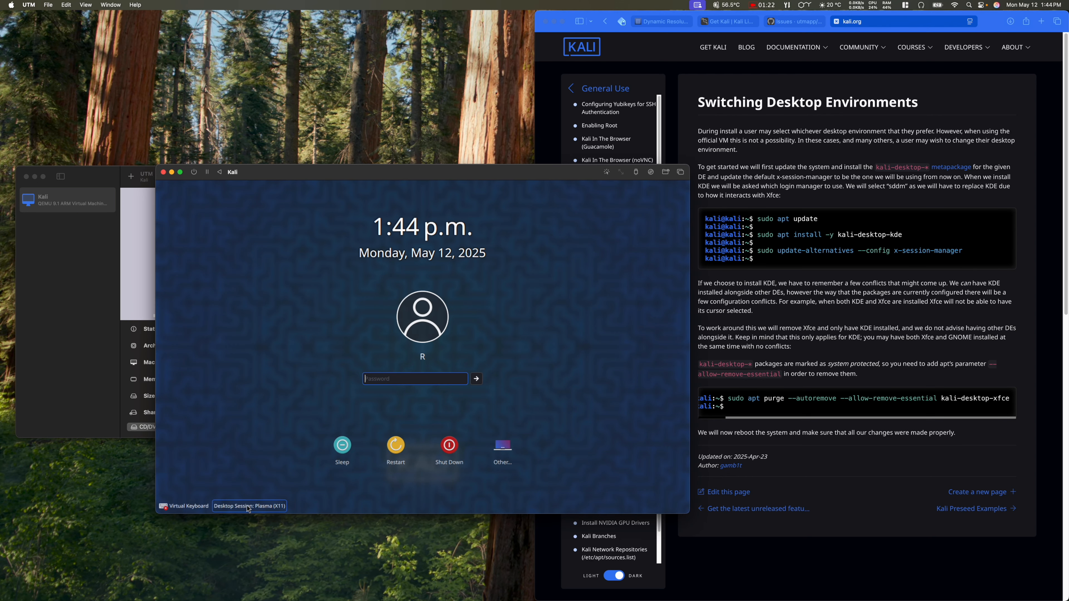
# Step: Log into Kali with the Plasma (Wayland) session using the account password, and dismiss the IBus popup
pyautogui.click(274, 507)
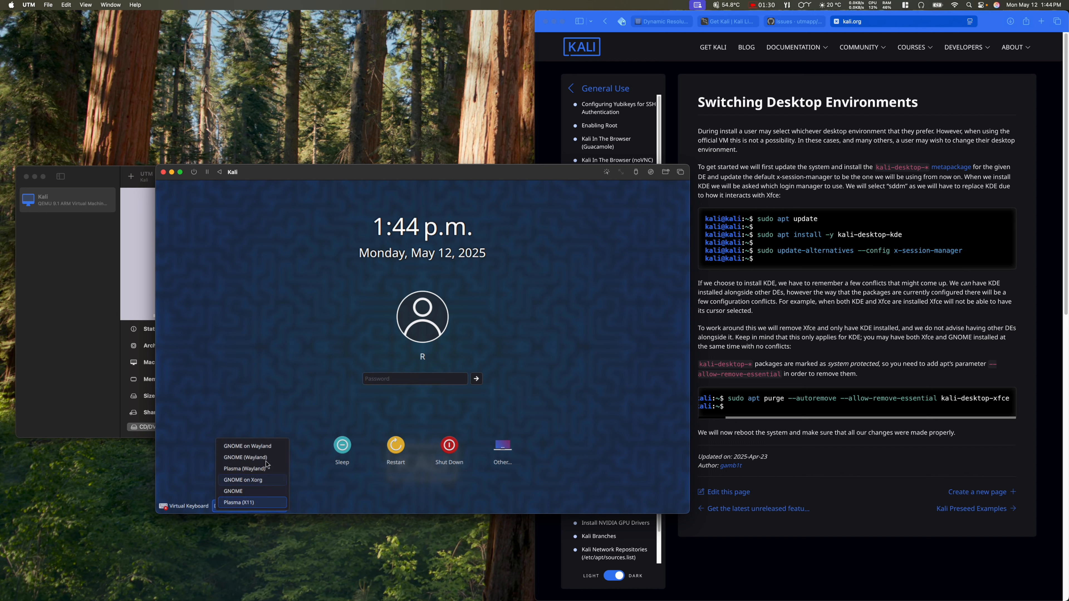
pyautogui.click(271, 469)
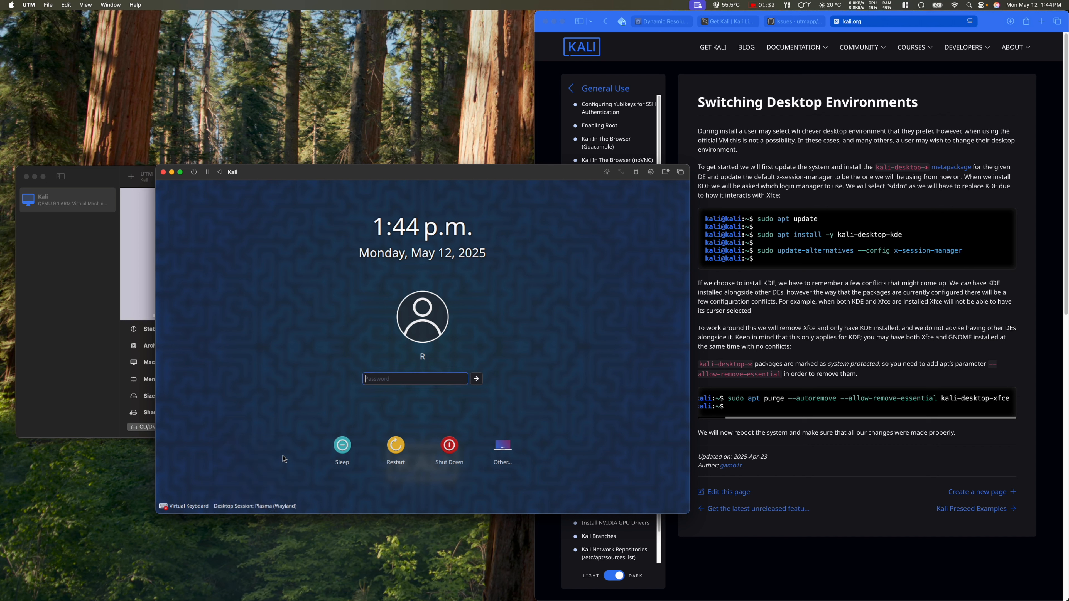
pyautogui.write('k•••••••••••••')
pyautogui.press('Return')
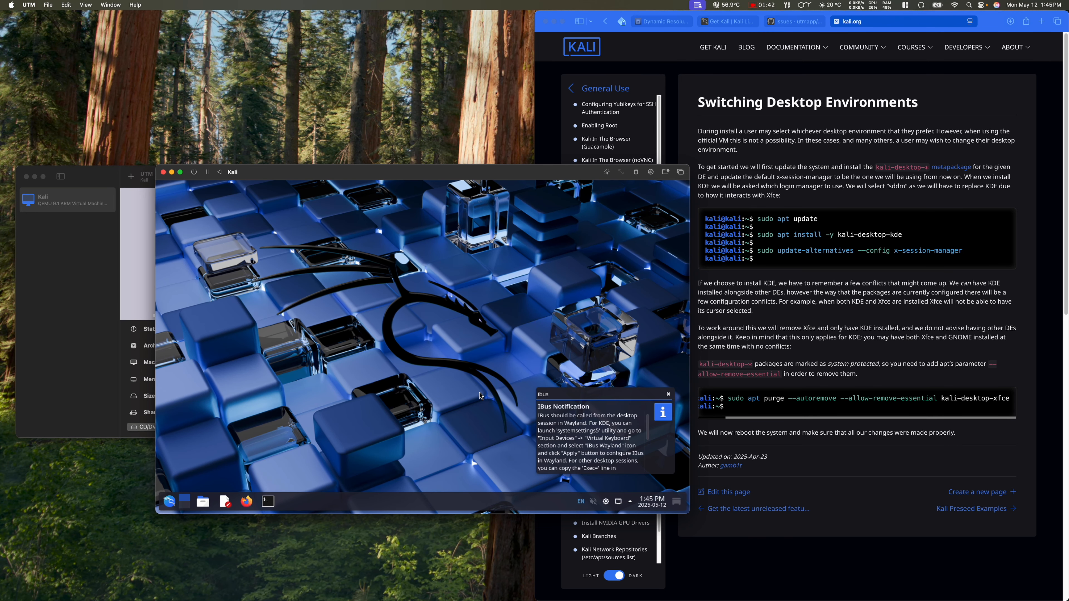
pyautogui.click(669, 395)
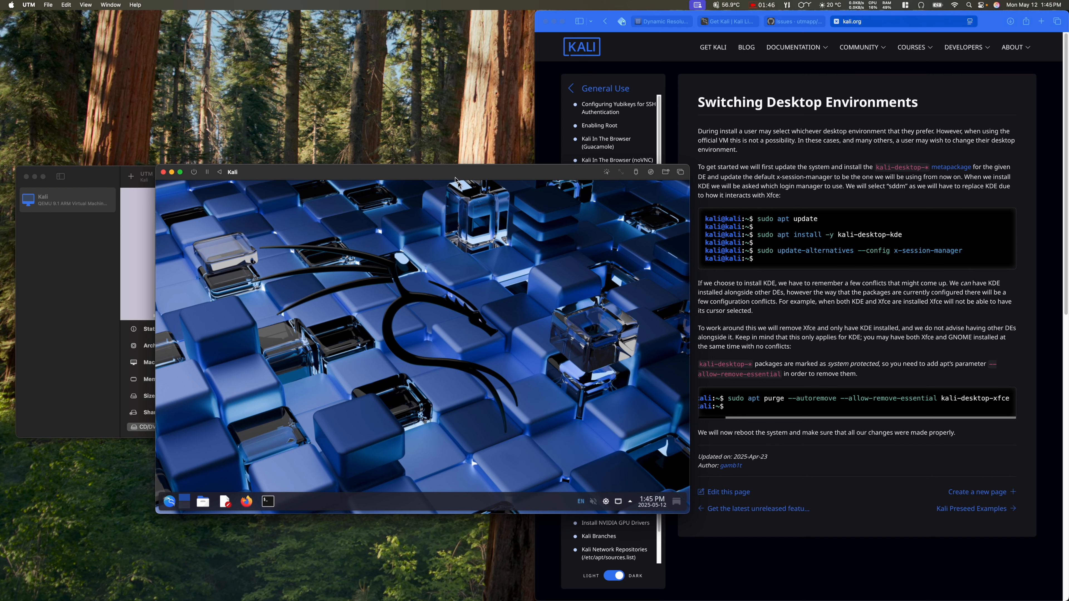
# Step: Rearrange the VM and docs windows, then launch Konsole from the Kali taskbar
pyautogui.moveTo(460, 175); pyautogui.dragTo(343, 189)
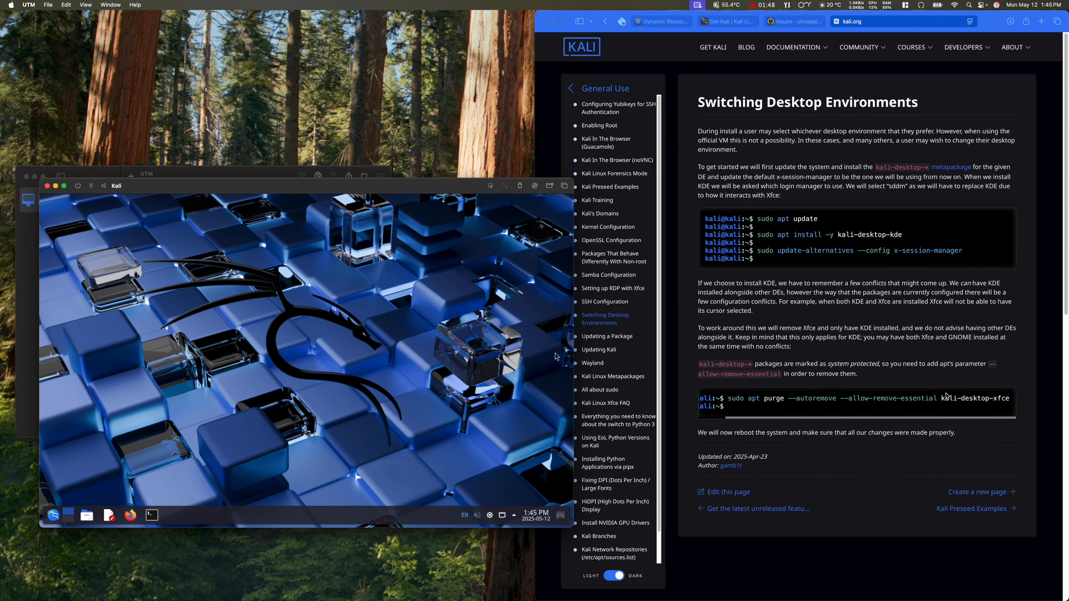
pyautogui.click(958, 420)
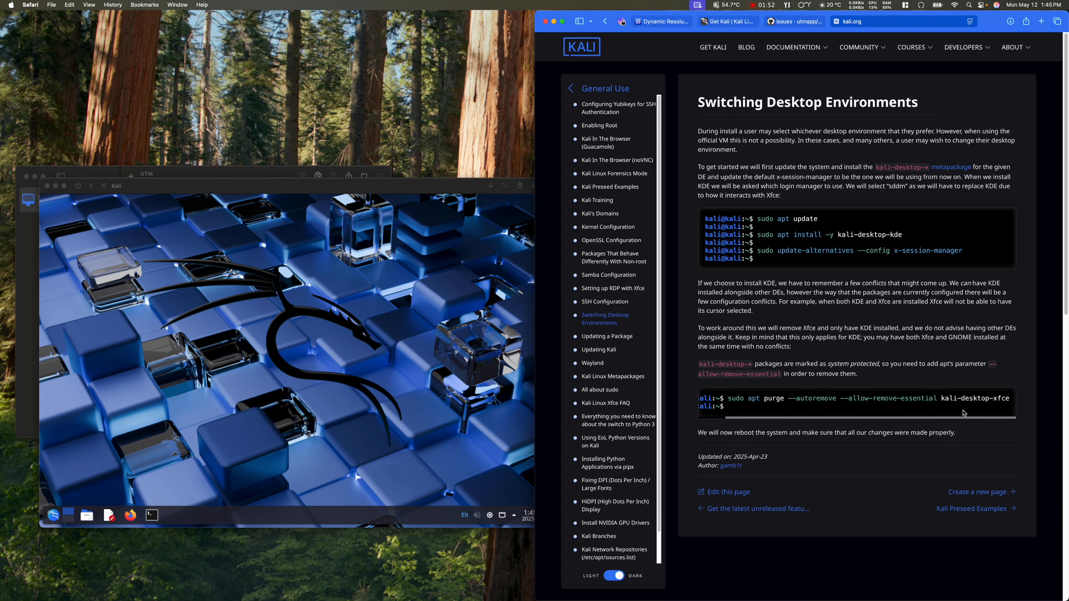
pyautogui.moveTo(960, 418); pyautogui.dragTo(916, 424)
pyautogui.hscroll(5, 916, 424)
pyautogui.click(157, 517)
pyautogui.click(156, 517)
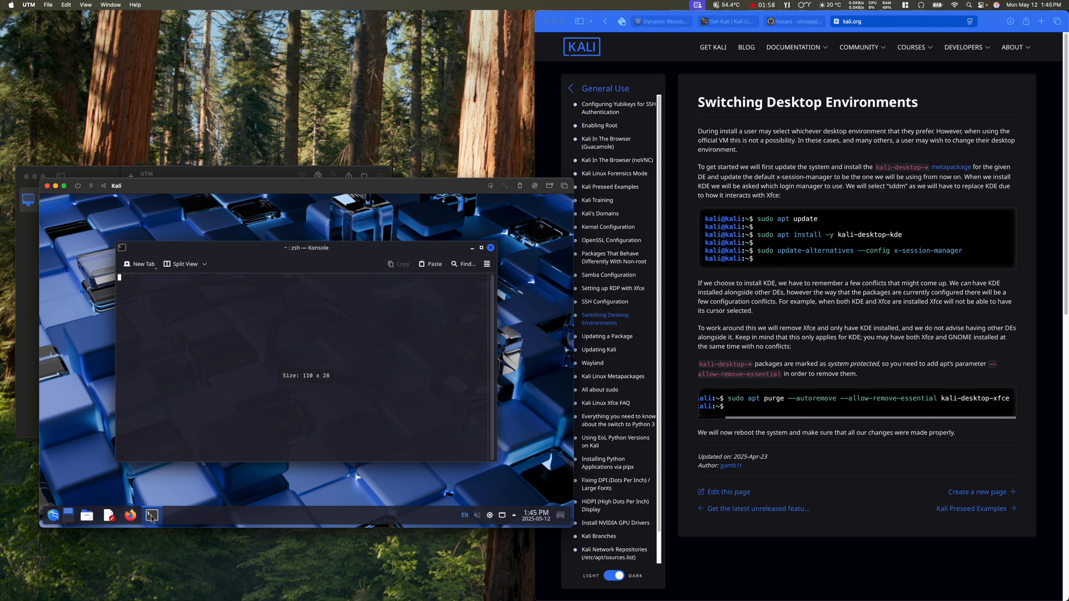
pyautogui.moveTo(271, 248); pyautogui.dragTo(273, 237)
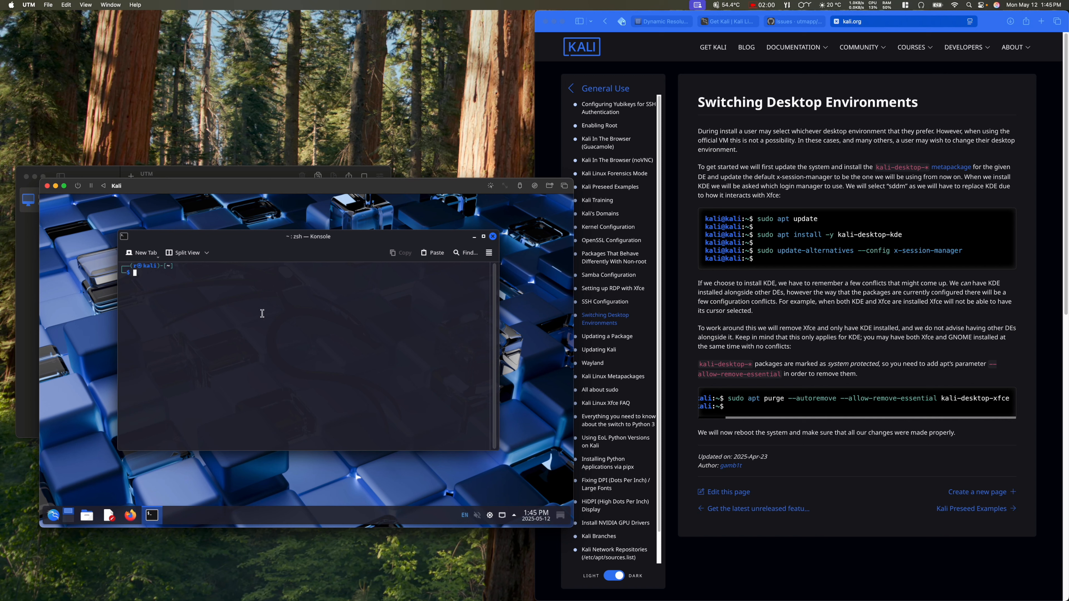
# Step: Close Konsole and maximize the Kali VM window to fill the whole screen
pyautogui.click(494, 237)
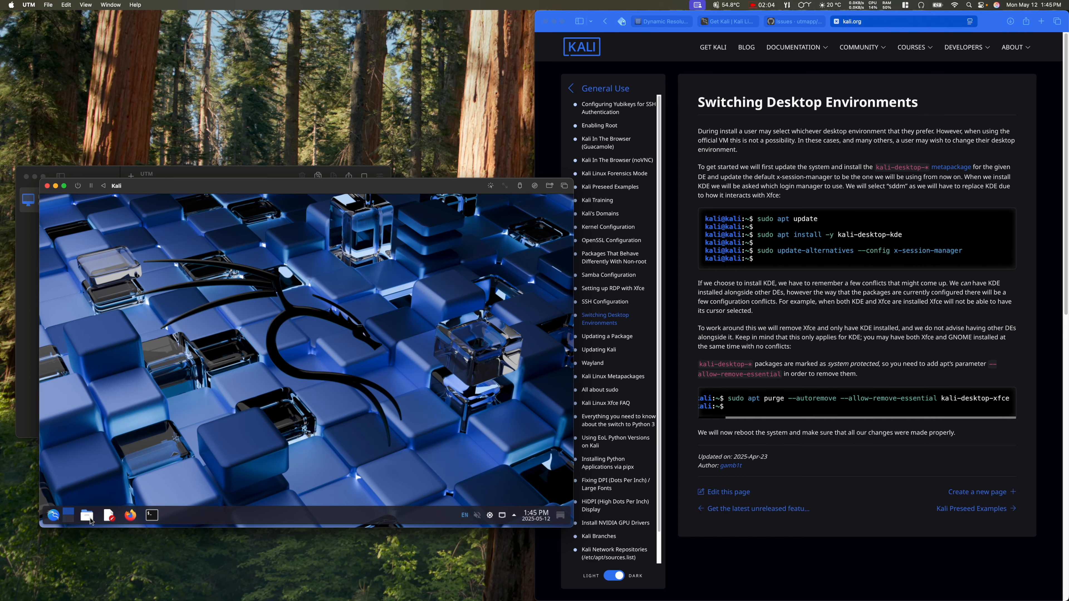
pyautogui.moveTo(65, 186)
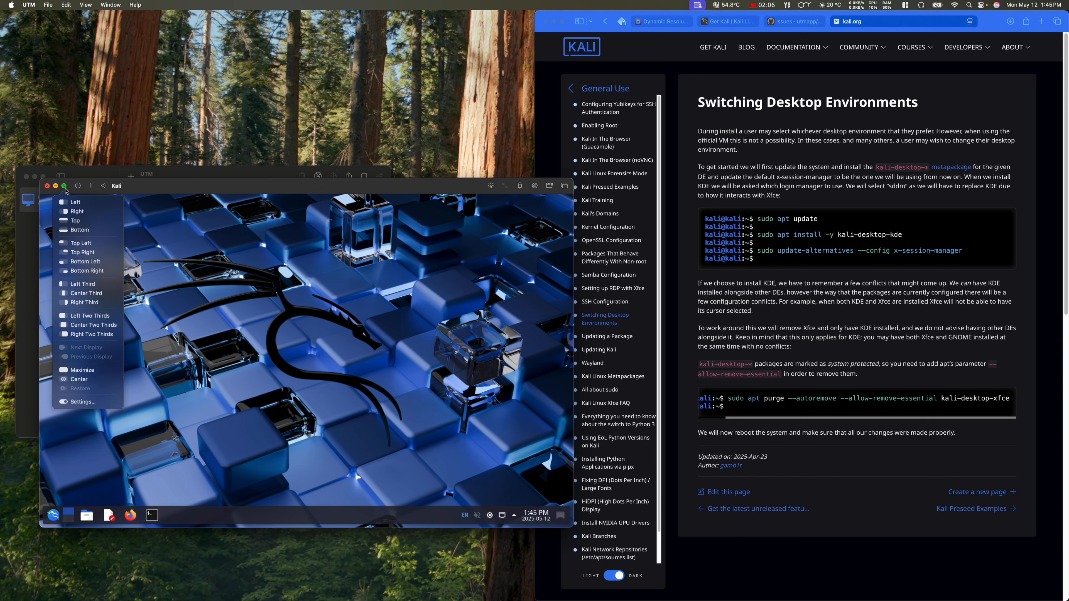
pyautogui.click(105, 370)
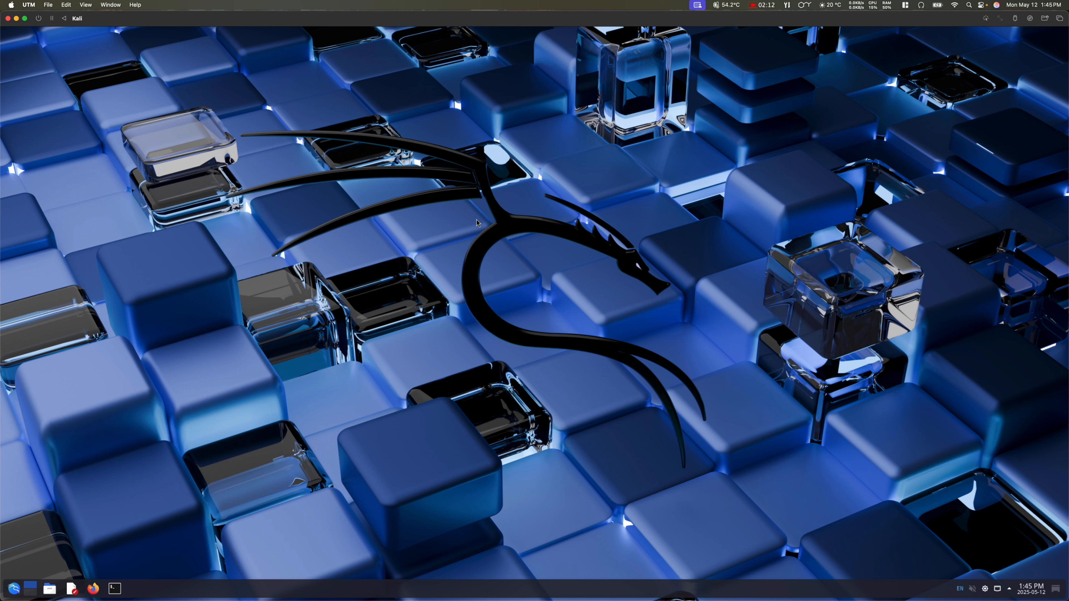
pyautogui.click(14, 589)
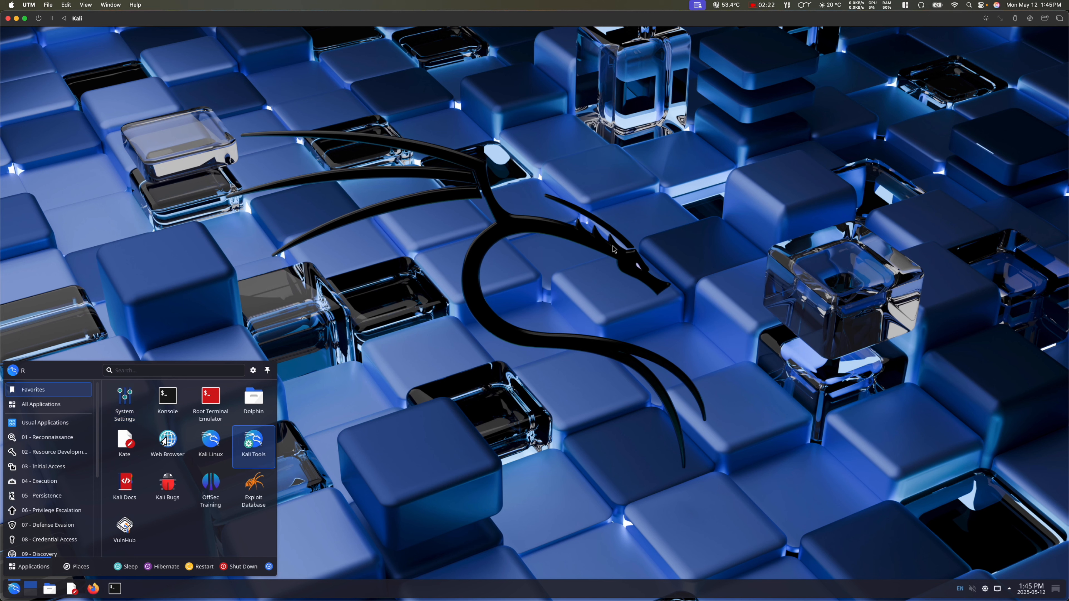
# Step: Open the Dolphin file manager in Kali and resize its window and Places sidebar
pyautogui.click(605, 219)
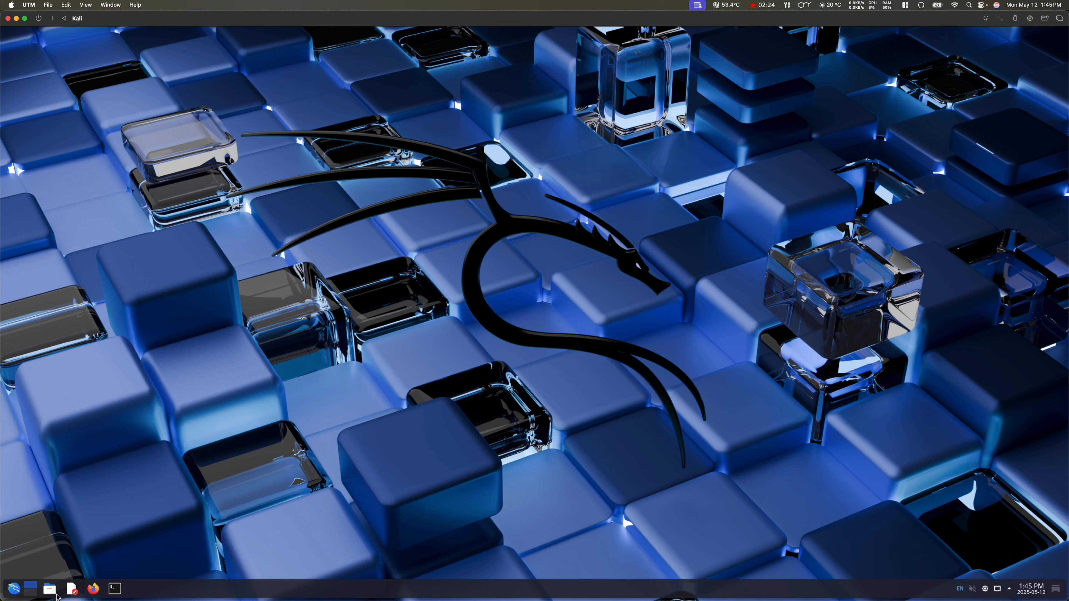
pyautogui.click(50, 589)
pyautogui.moveTo(485, 185); pyautogui.dragTo(352, 118)
pyautogui.moveTo(350, 201); pyautogui.dragTo(345, 201)
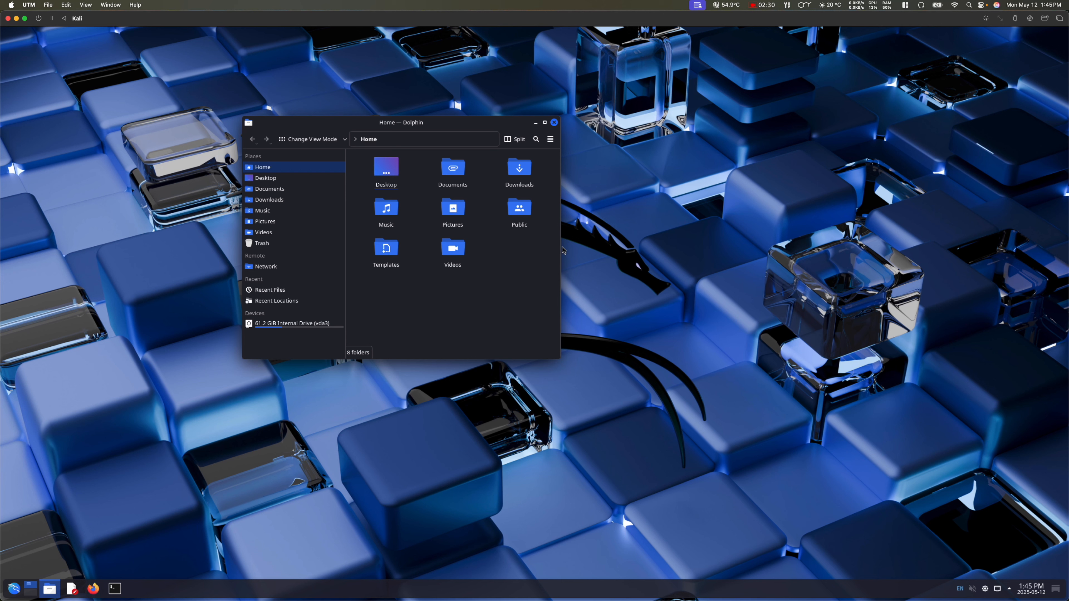
pyautogui.moveTo(560, 250); pyautogui.dragTo(610, 251)
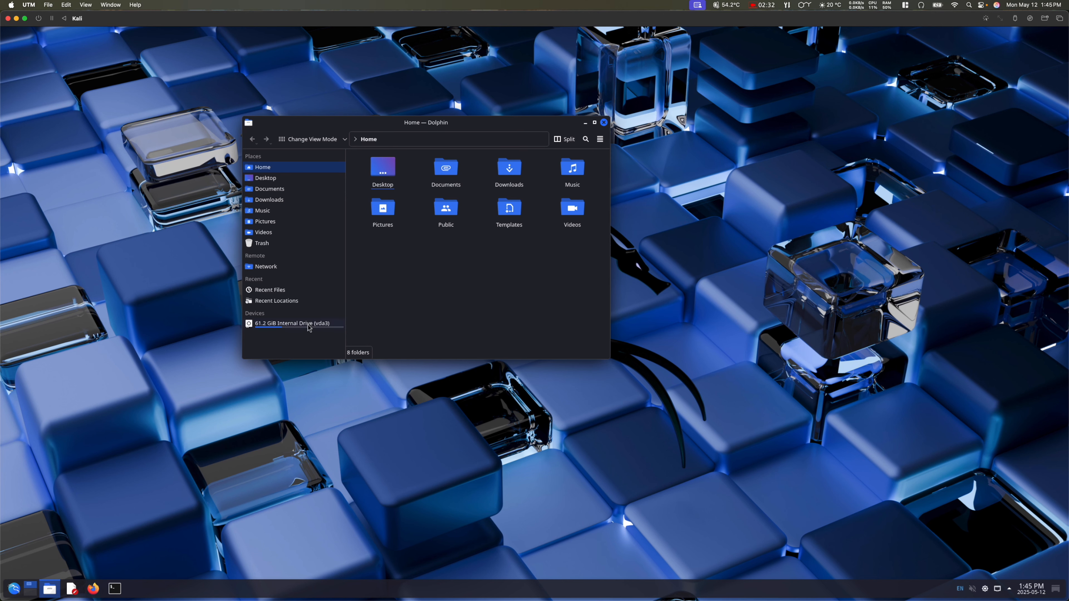
# Step: Hide the Recent section from Dolphin's Places sidebar and close Dolphin
pyautogui.rightClick(286, 291)
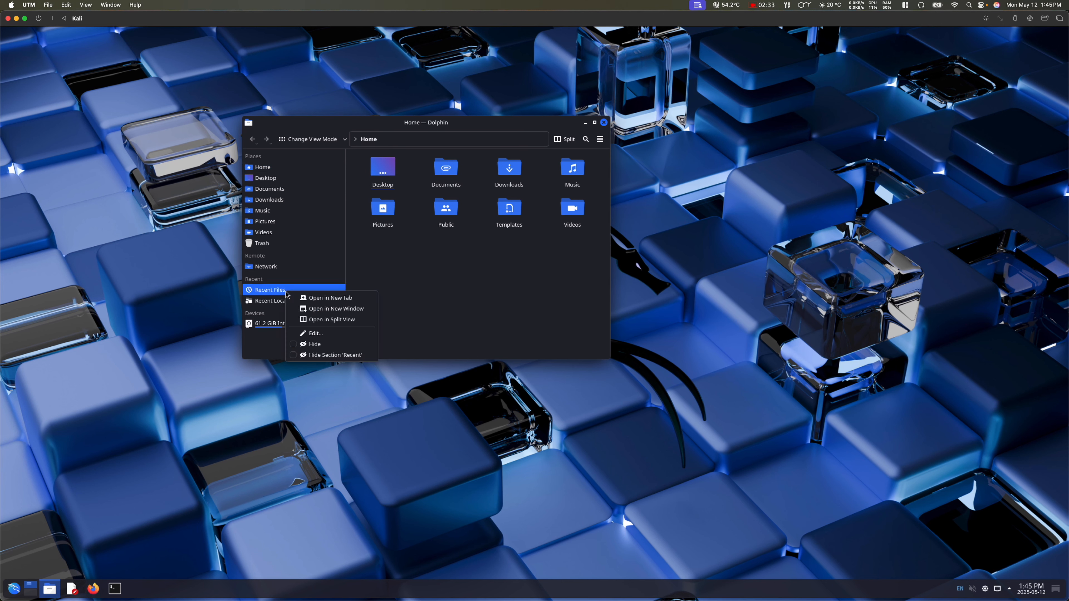
pyautogui.click(333, 355)
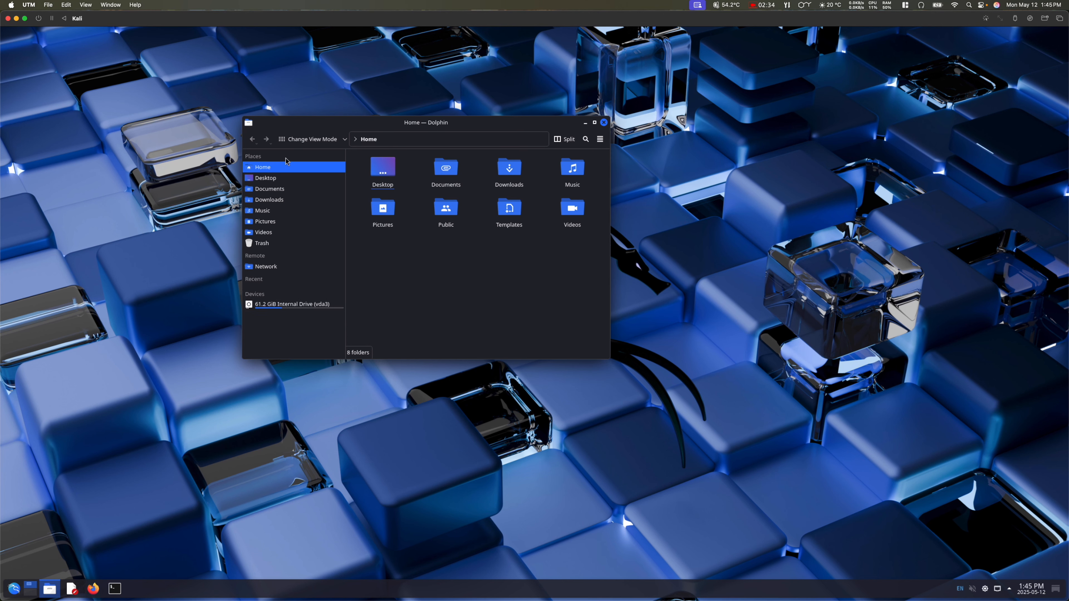
pyautogui.click(603, 122)
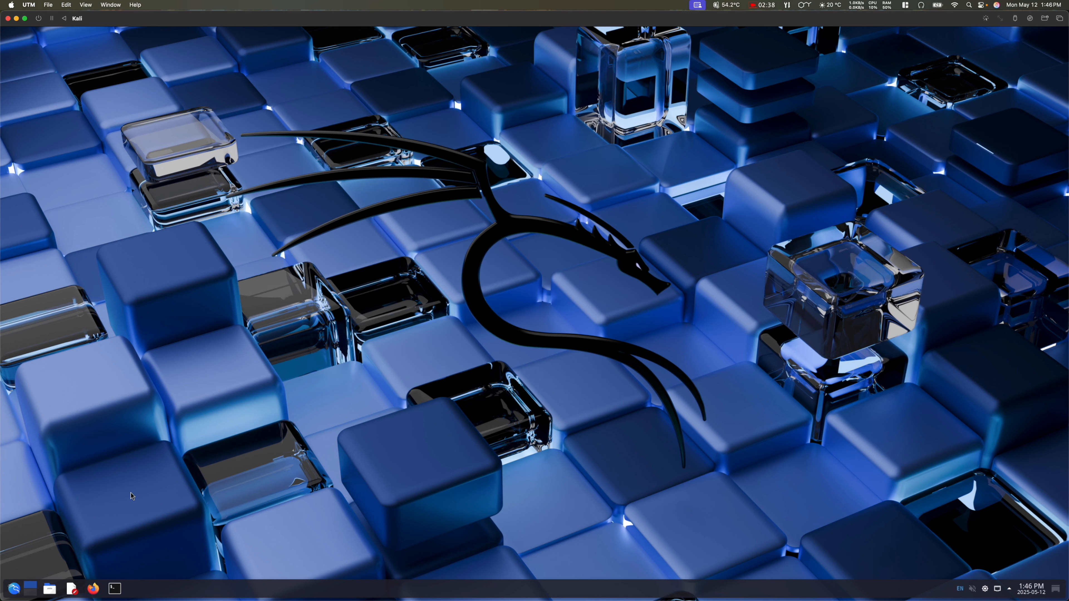
pyautogui.click(14, 589)
# Step: Shut down Kali immediately, close its display window, and check the Mac's System Monitor readout
pyautogui.click(238, 567)
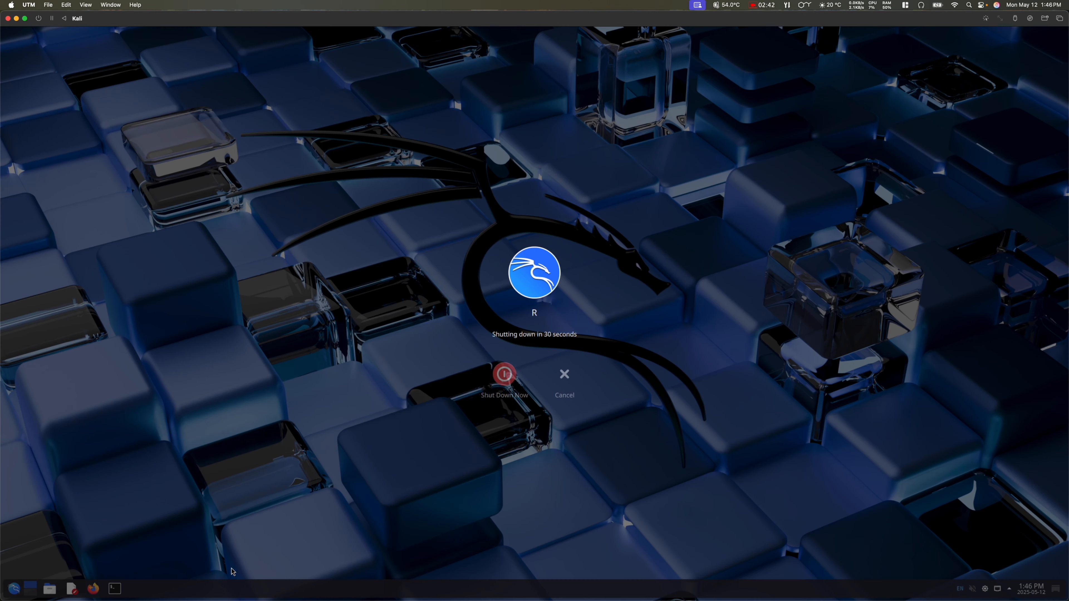
pyautogui.click(505, 374)
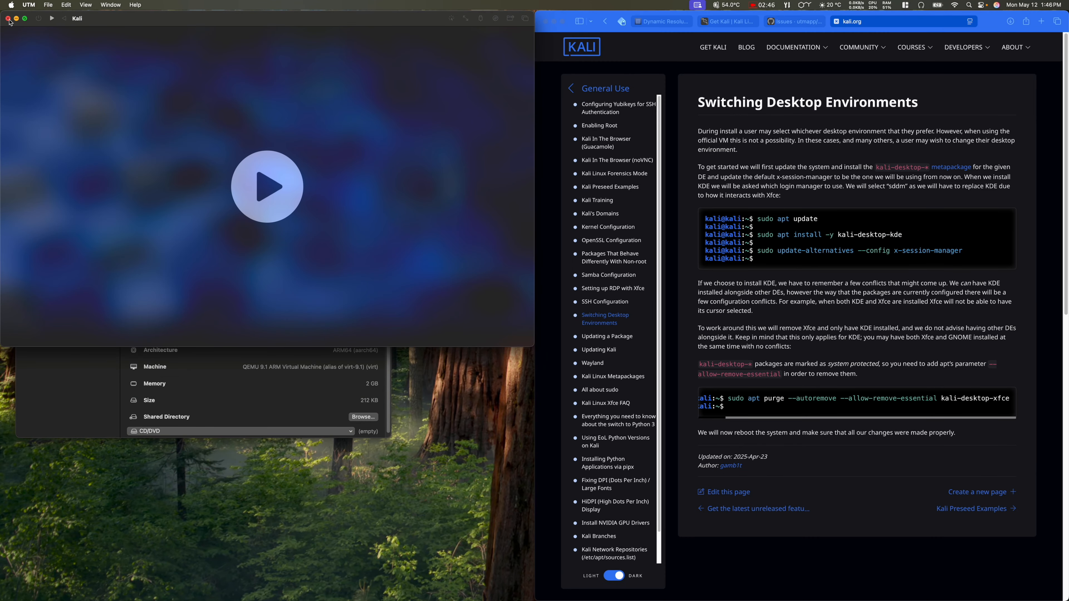
pyautogui.click(7, 18)
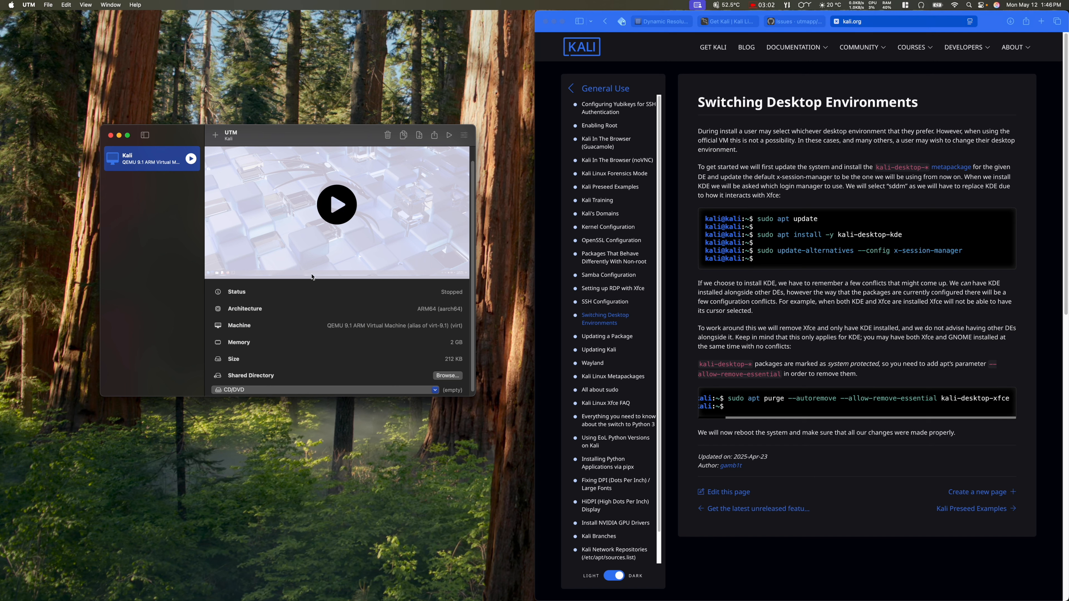
pyautogui.click(860, 8)
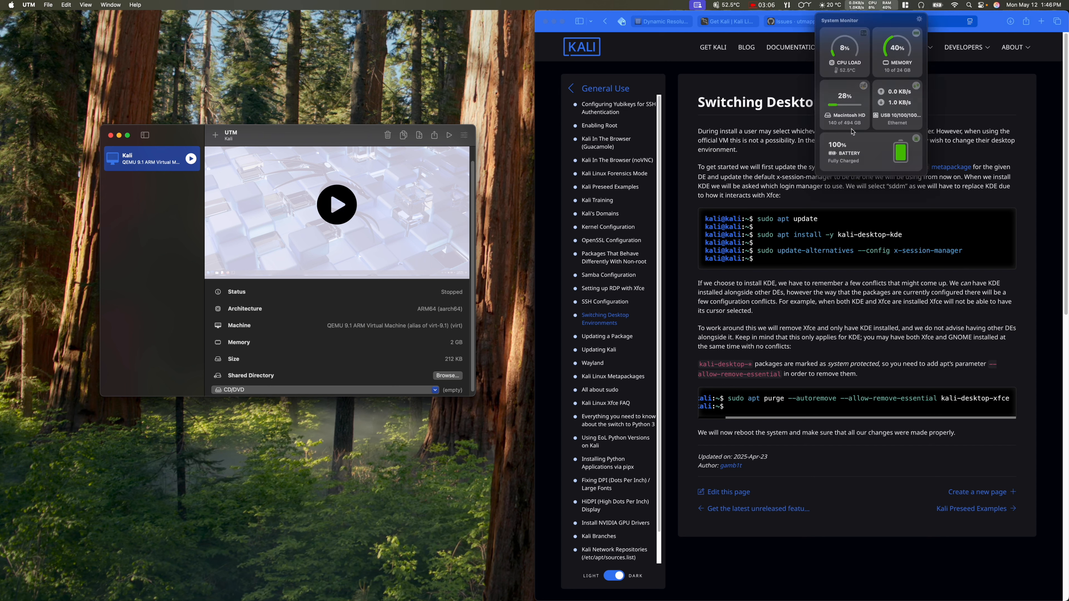
pyautogui.click(871, 10)
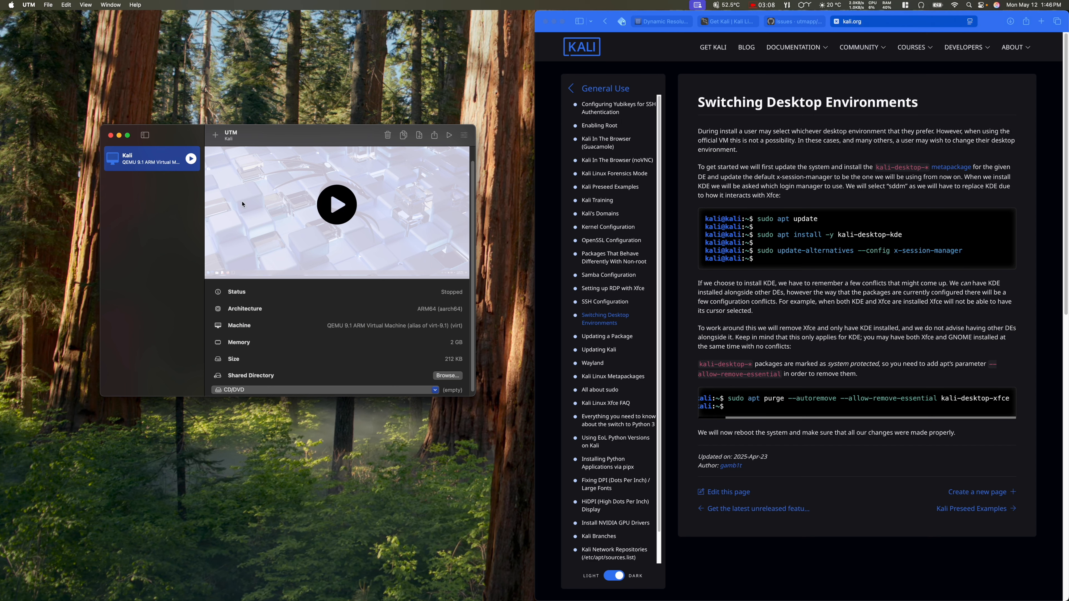
# Step: Show the Kali VM in Finder, browse the Public and Documents folders, then close that window
pyautogui.rightClick(152, 159)
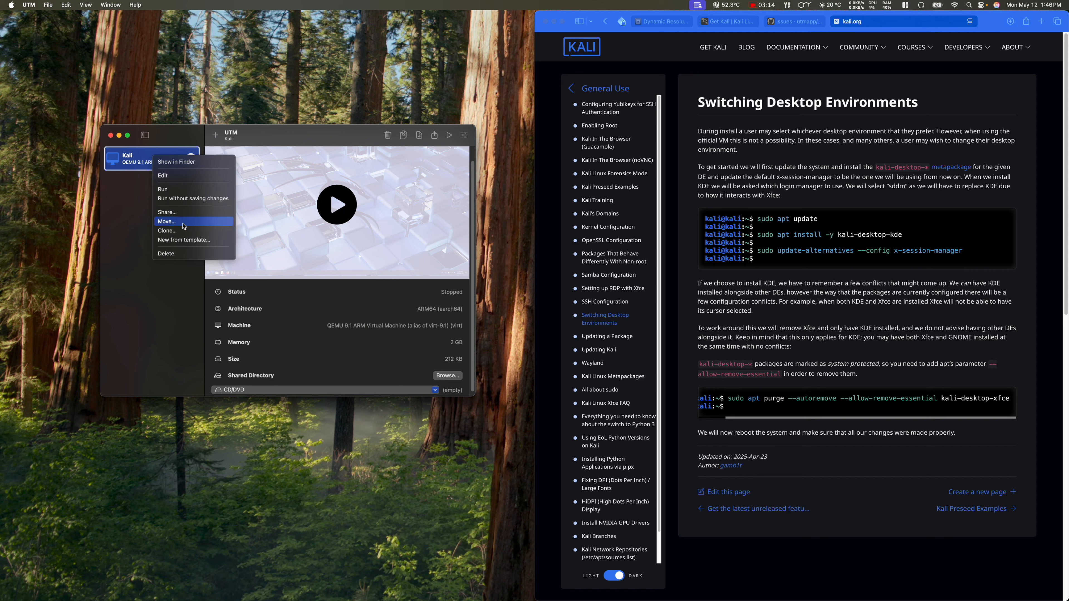
pyautogui.click(179, 161)
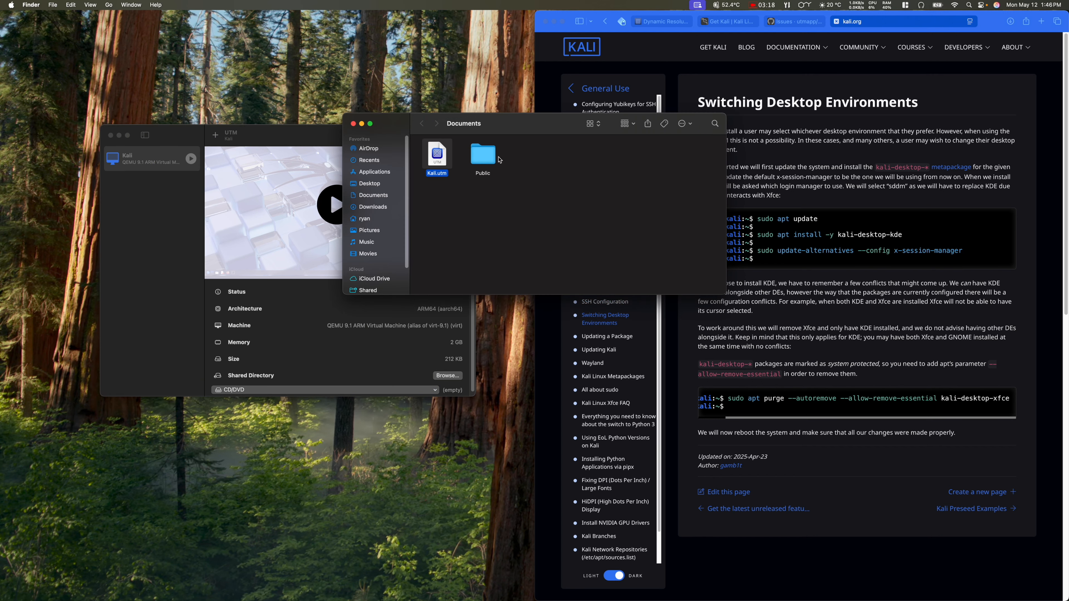
pyautogui.doubleClick(484, 157)
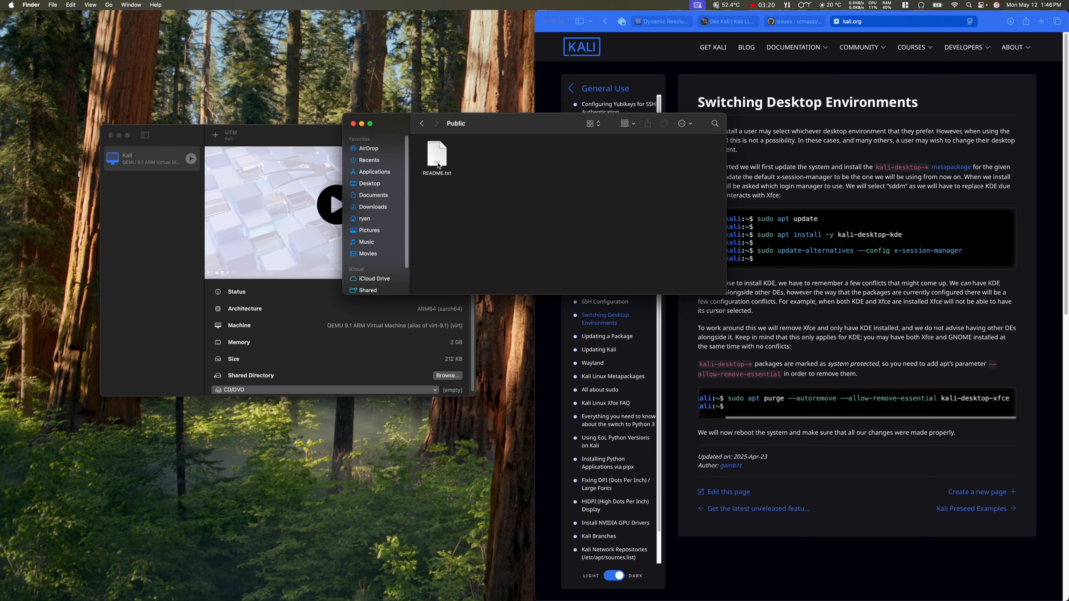
pyautogui.click(421, 123)
pyautogui.click(380, 198)
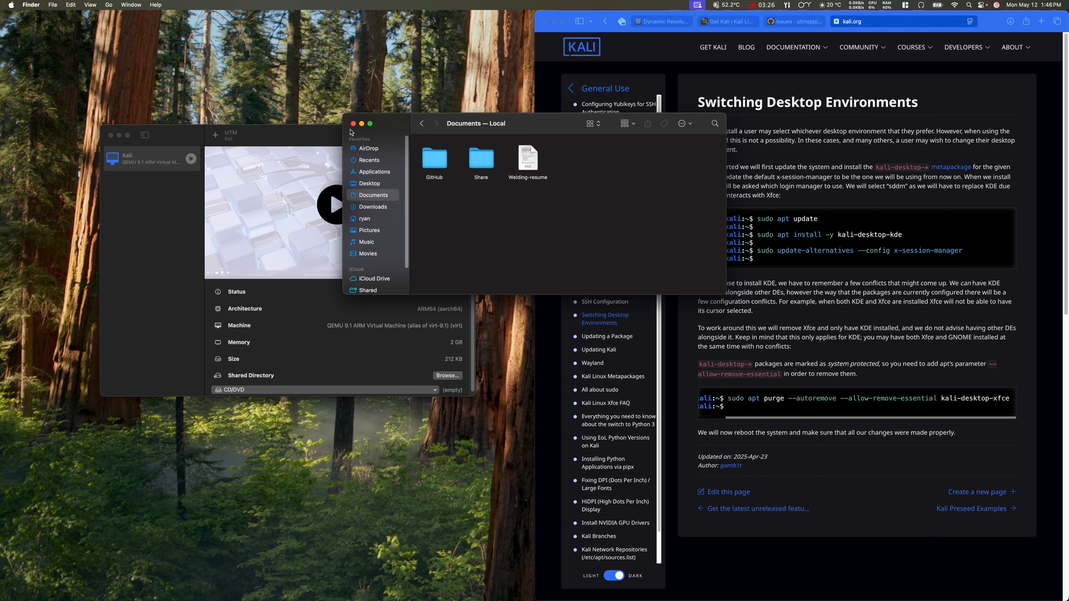
pyautogui.moveTo(460, 294); pyautogui.dragTo(477, 374)
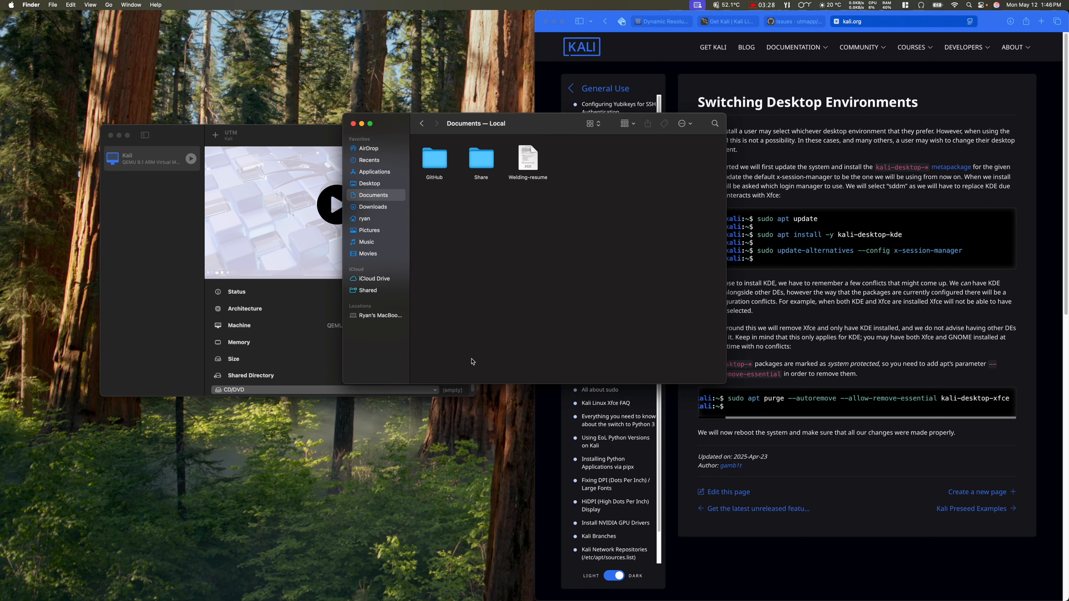
pyautogui.click(354, 123)
# Step: Reveal Kali.utm in Finder again and confirm via Get Info that it takes 27.16 GB
pyautogui.rightClick(129, 171)
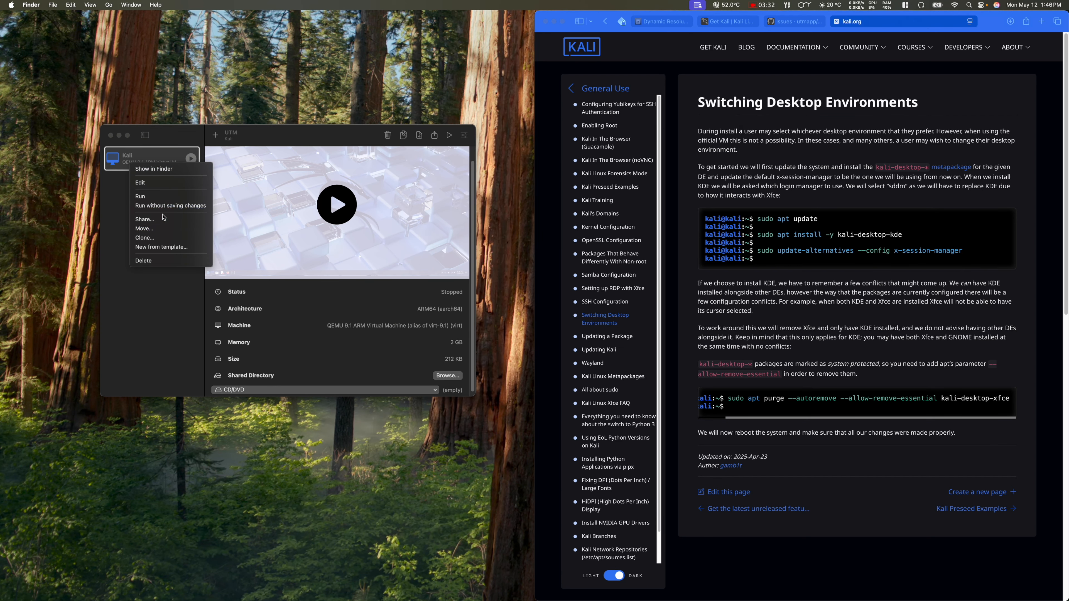
pyautogui.click(171, 169)
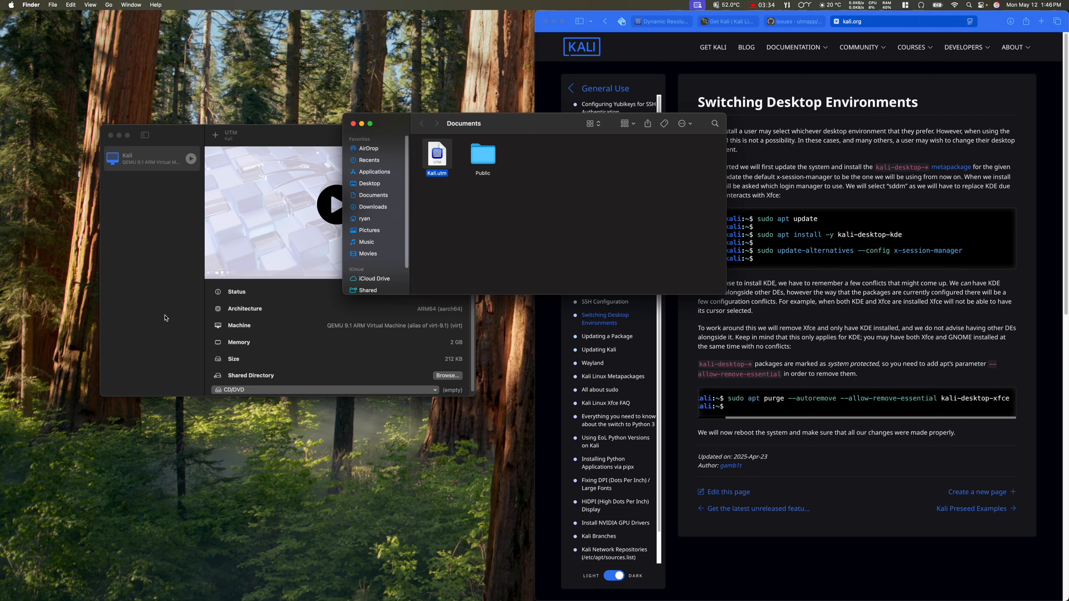
pyautogui.rightClick(441, 157)
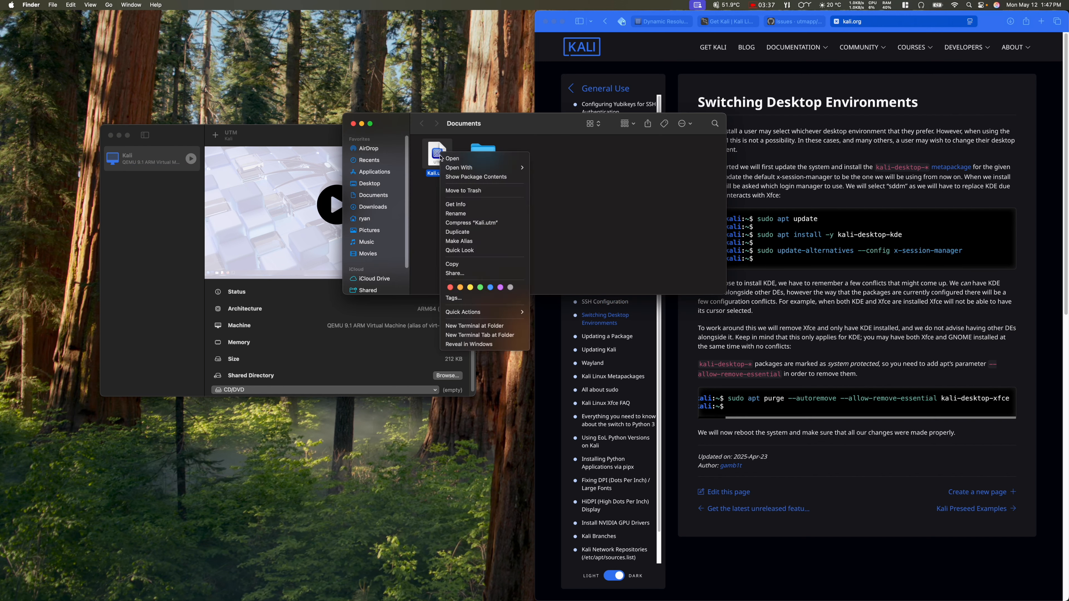
pyautogui.click(473, 205)
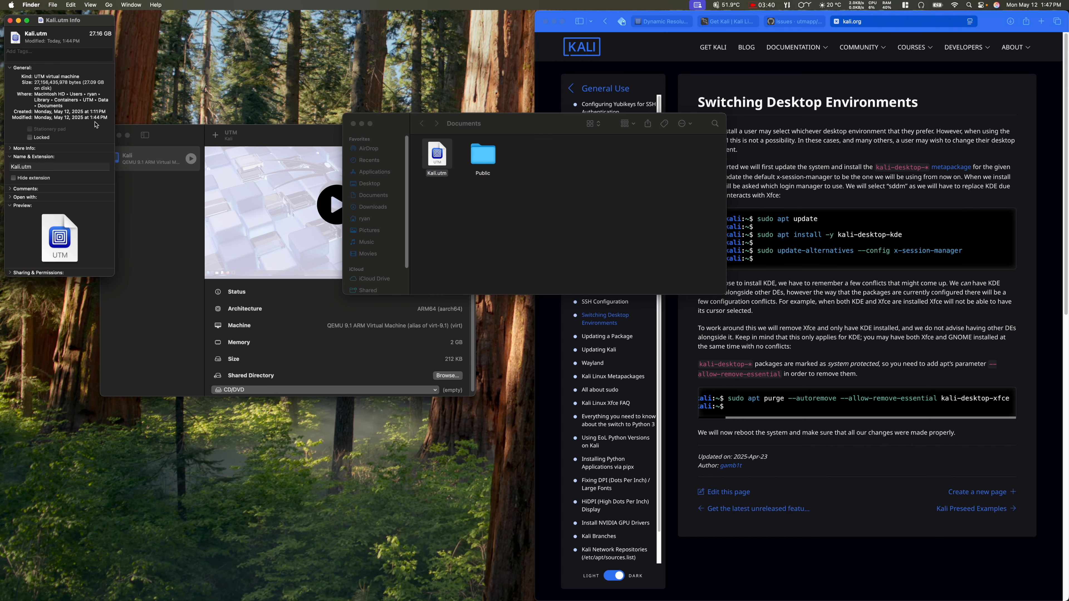
pyautogui.click(10, 20)
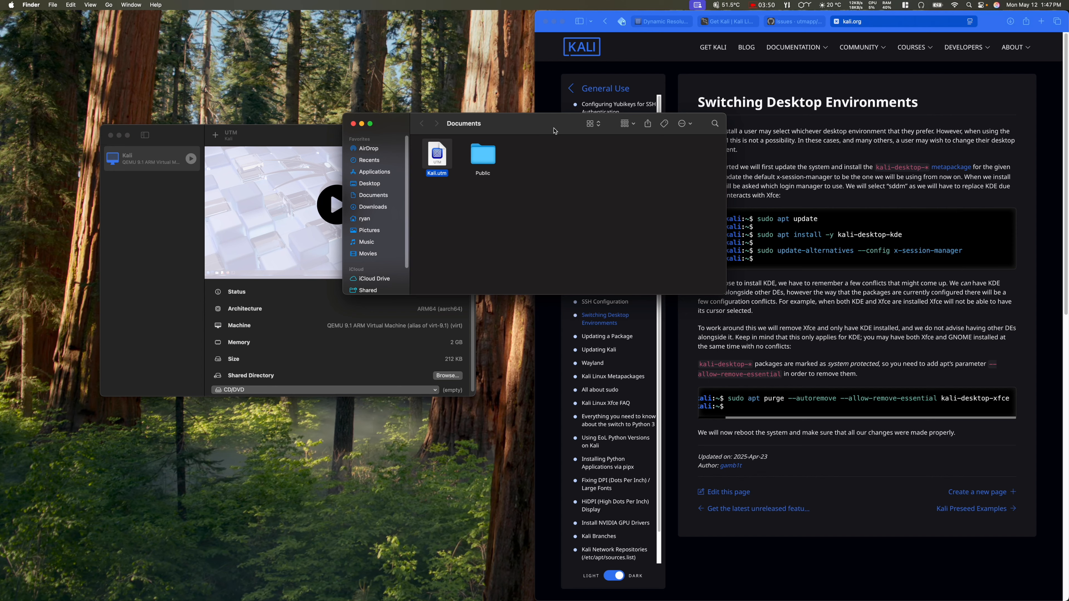
# Step: Close the docs browser and open the Samsung drive beside the Documents window
pyautogui.moveTo(554, 131); pyautogui.dragTo(408, 83)
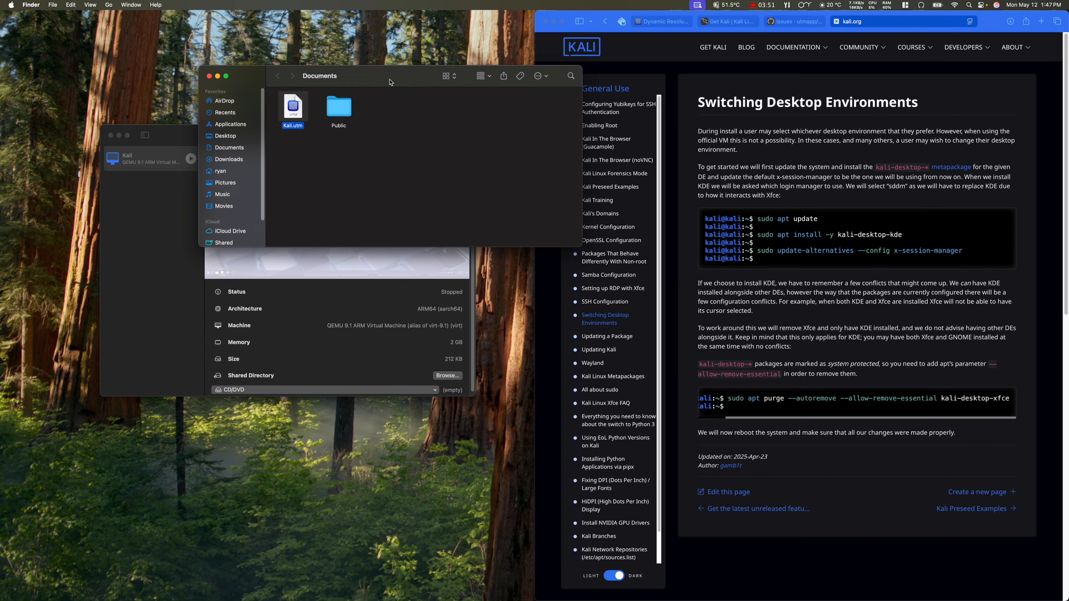
pyautogui.click(545, 21)
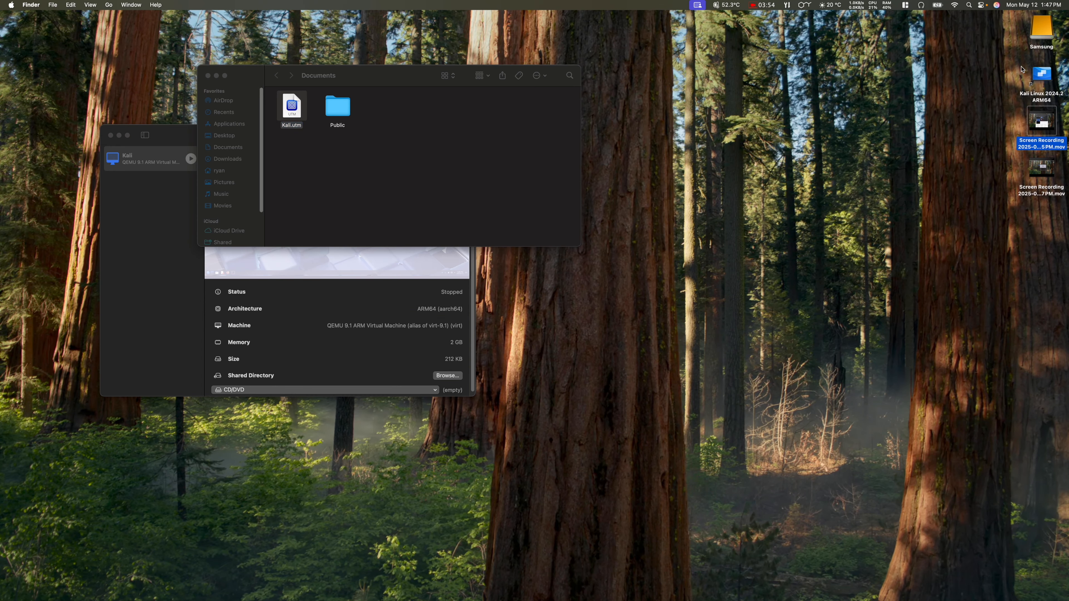
pyautogui.doubleClick(1041, 30)
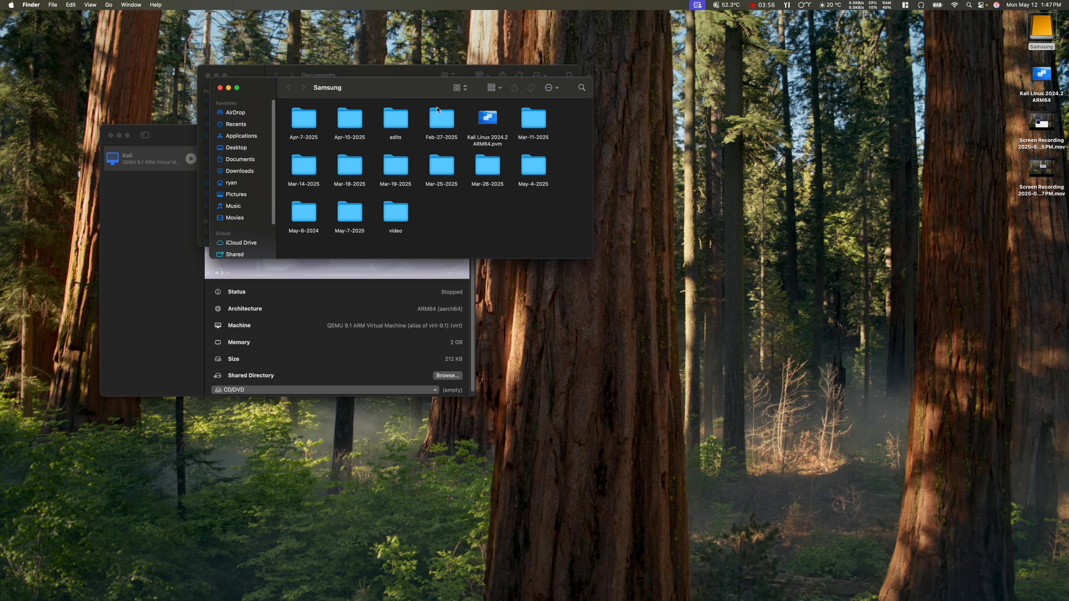
pyautogui.moveTo(496, 140); pyautogui.dragTo(821, 217)
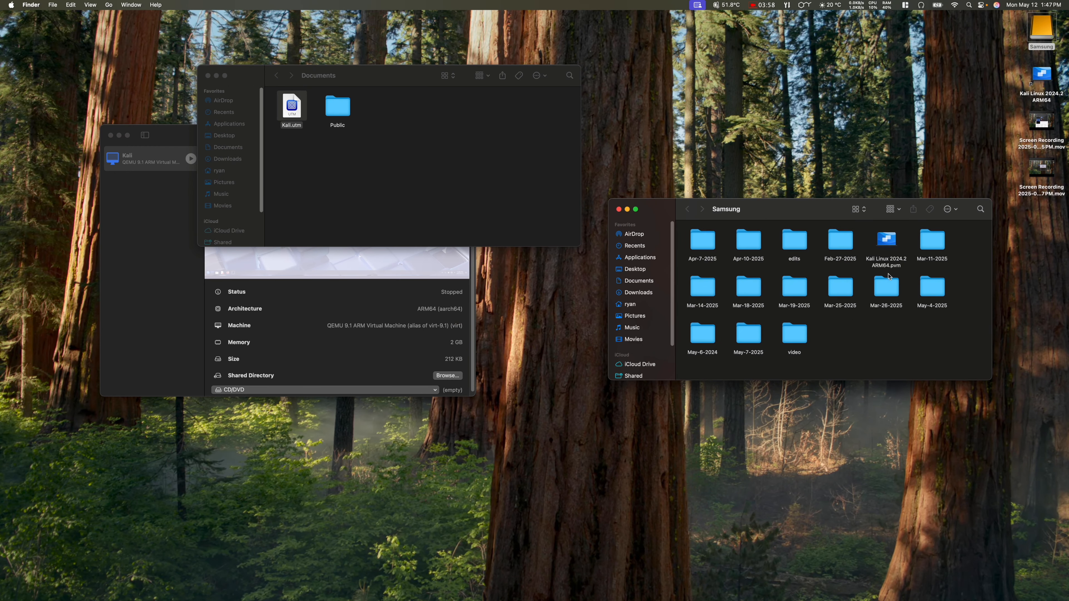
# Step: Copy Kali.utm from Documents and paste it onto the Samsung drive
pyautogui.click(887, 264)
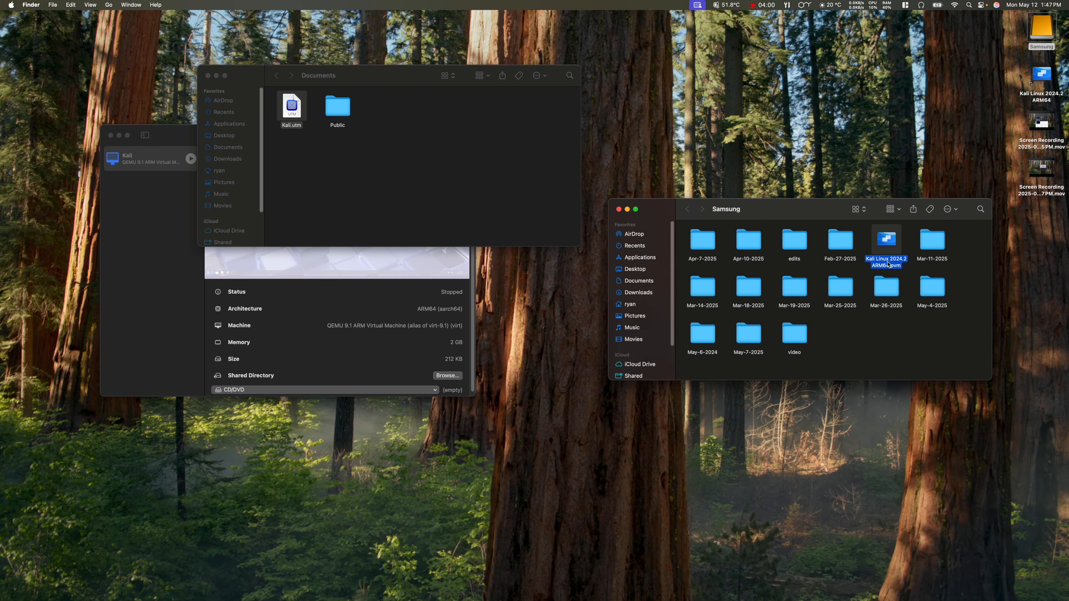
pyautogui.click(501, 207)
pyautogui.click(292, 106)
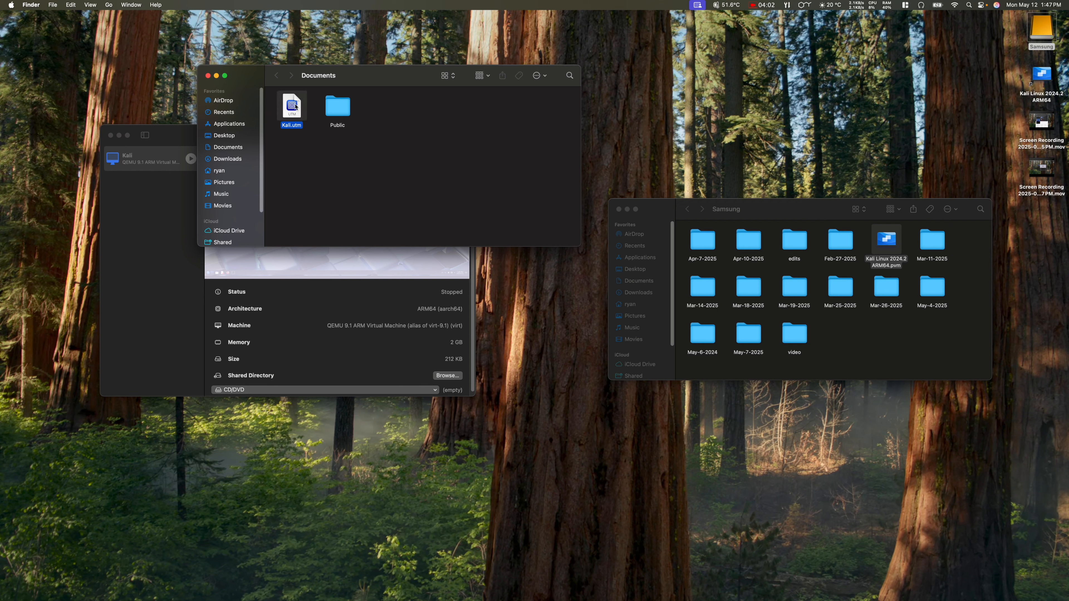
pyautogui.rightClick(294, 106)
pyautogui.click(338, 214)
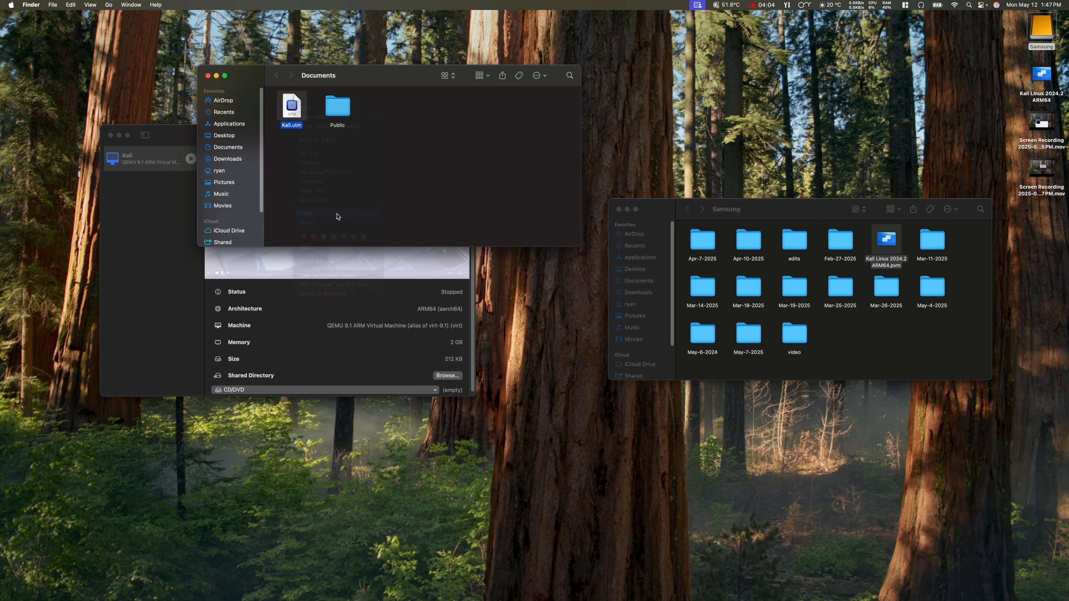
pyautogui.click(865, 349)
pyautogui.rightClick(856, 332)
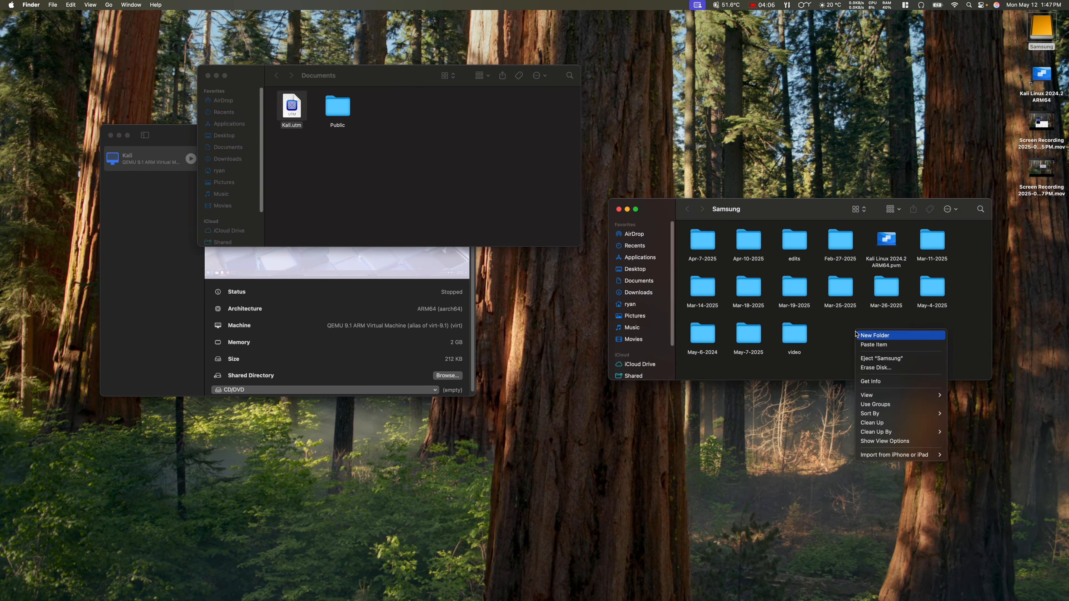
pyautogui.click(882, 345)
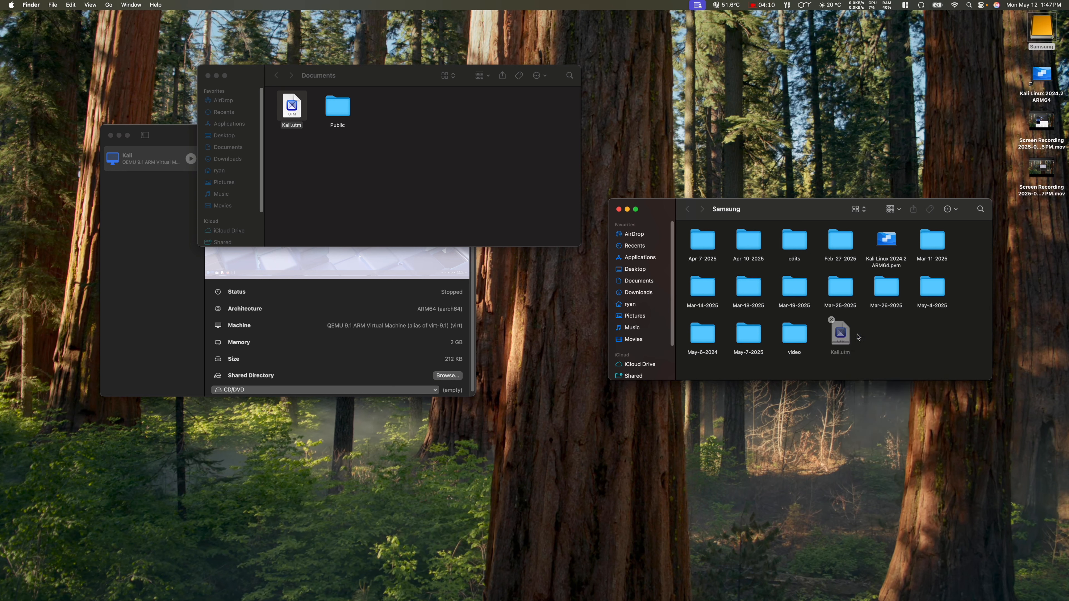
# Step: Close the Documents and UTM windows, leaving only the Samsung drive window open
pyautogui.click(207, 75)
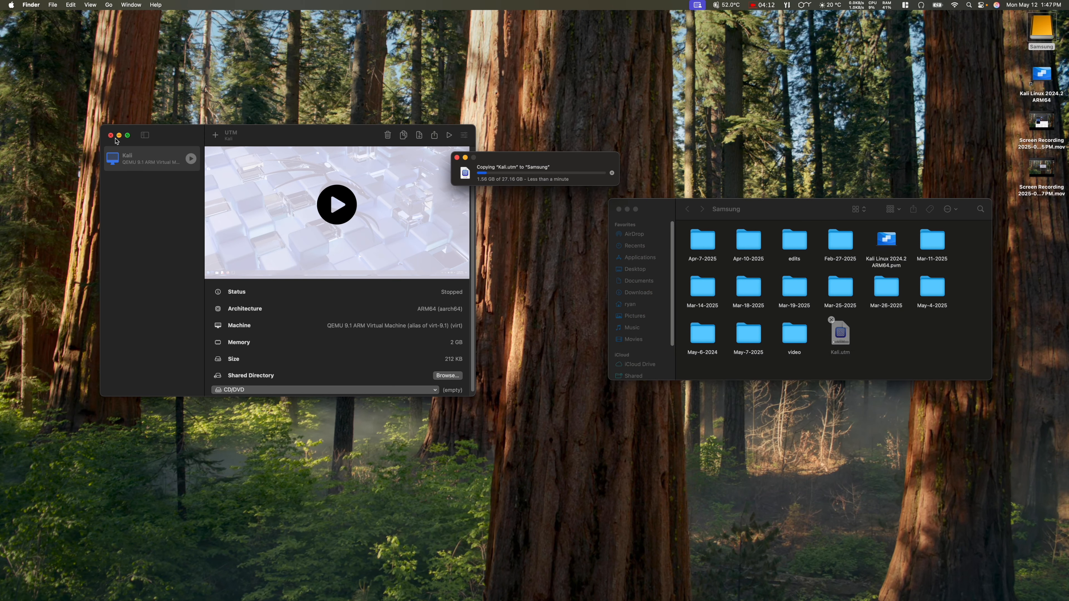
pyautogui.click(111, 135)
pyautogui.moveTo(718, 600)
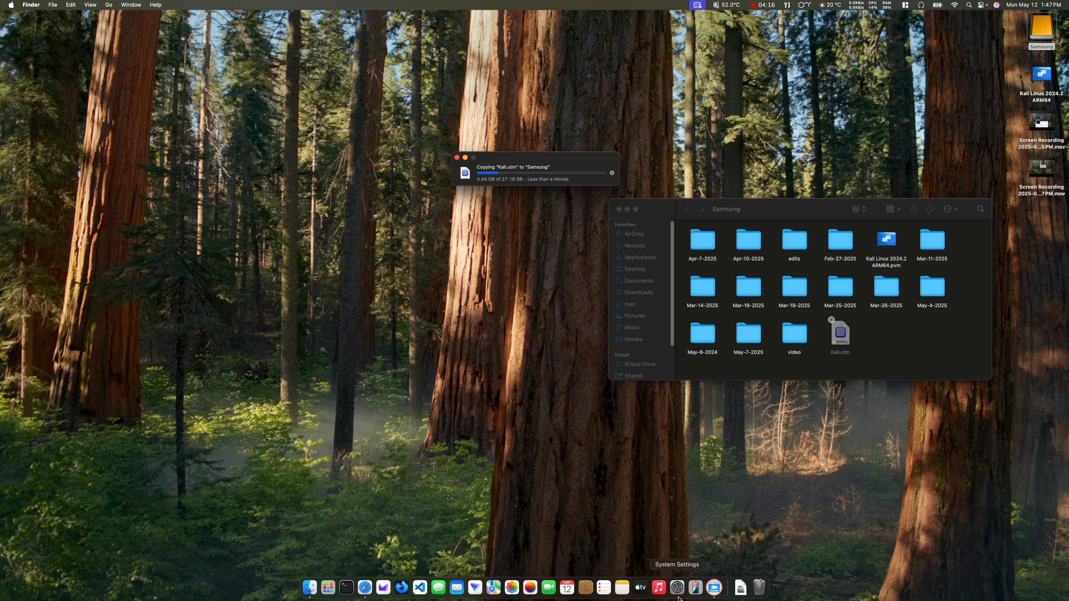
# Step: Empty the Trash from the Dock and confirm permanently erasing its contents
pyautogui.rightClick(760, 585)
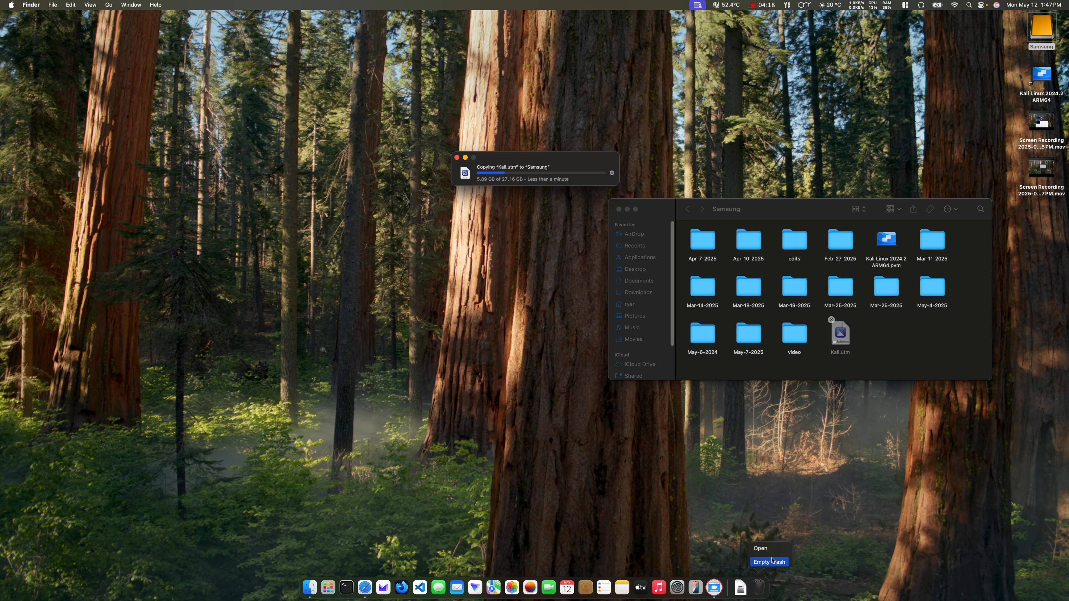
pyautogui.click(770, 563)
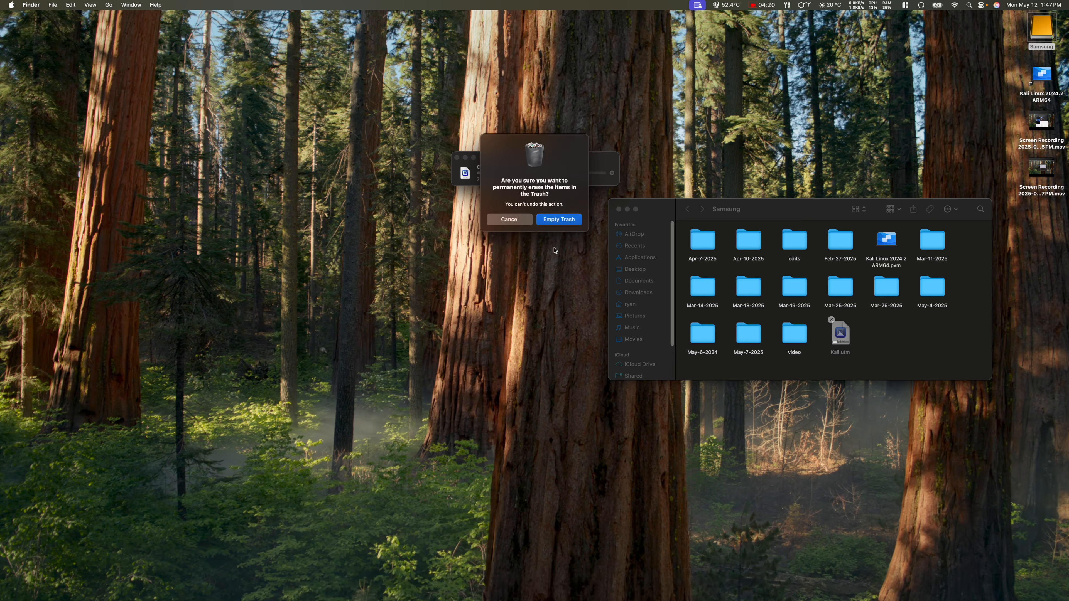
pyautogui.click(560, 222)
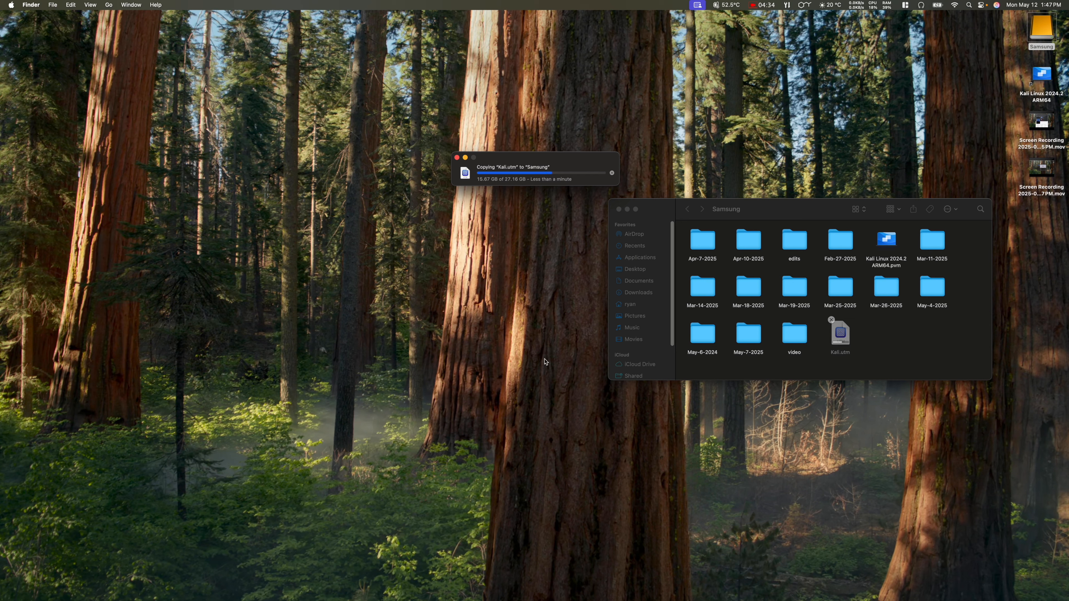
# Step: Glance at the recent files in the Downloads stack, then dismiss it
pyautogui.moveTo(714, 598)
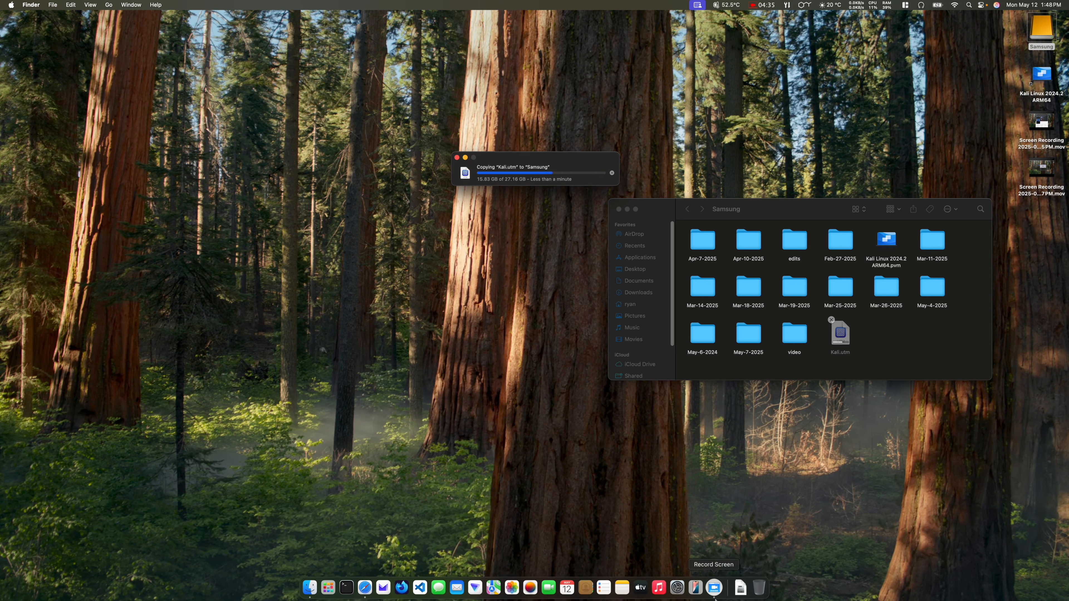
pyautogui.click(741, 588)
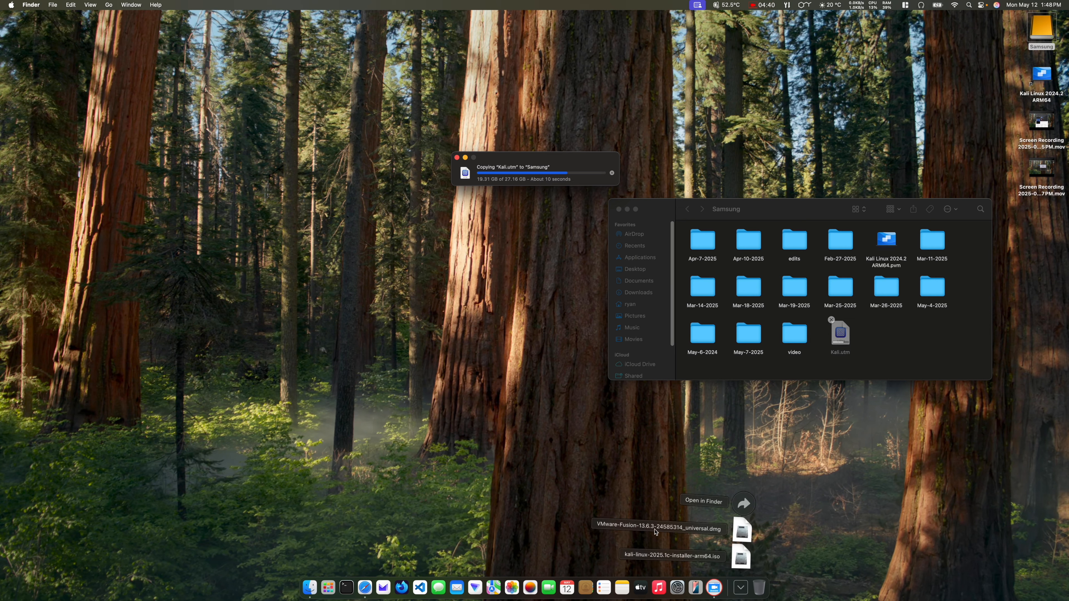
pyautogui.click(558, 441)
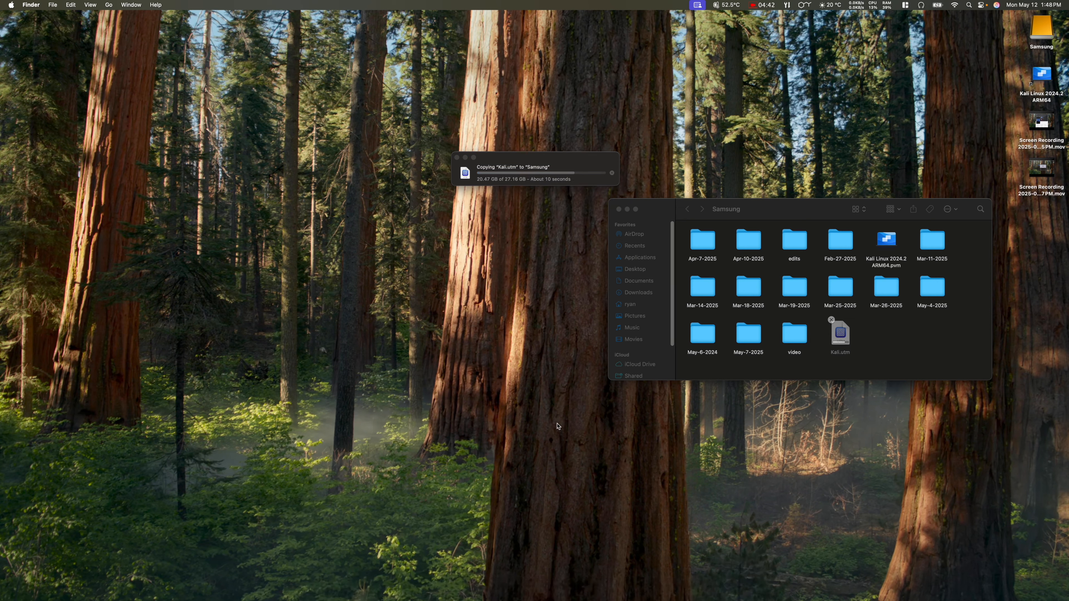